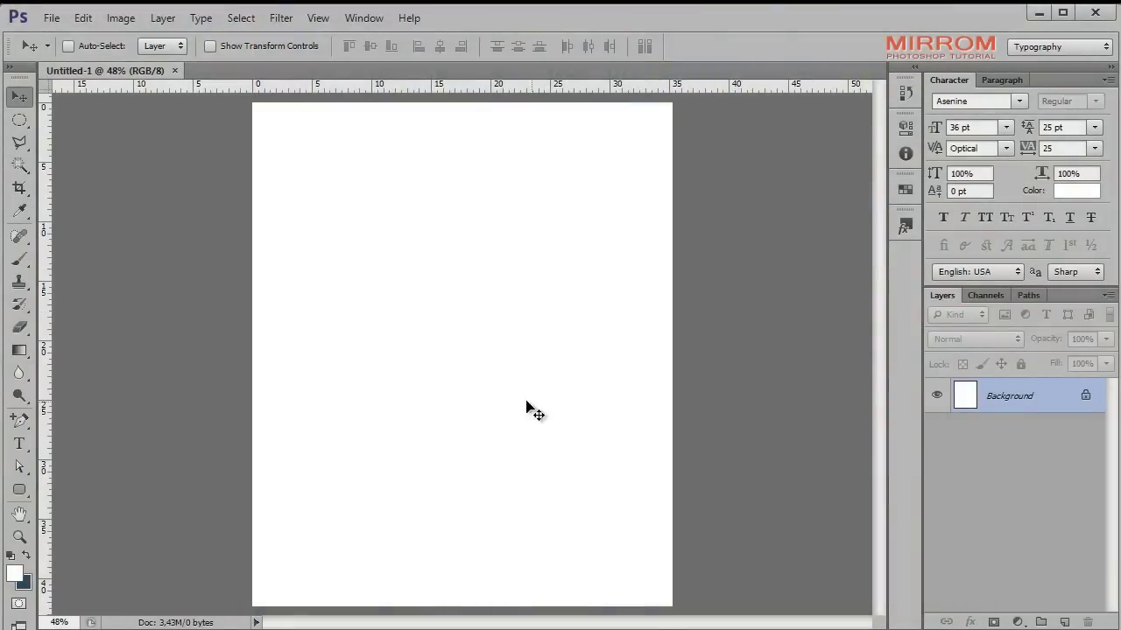
Add a Gradient Fill layer starting from the Foreground to Background preset.
left_click(1018, 621)
left_click(1015, 262)
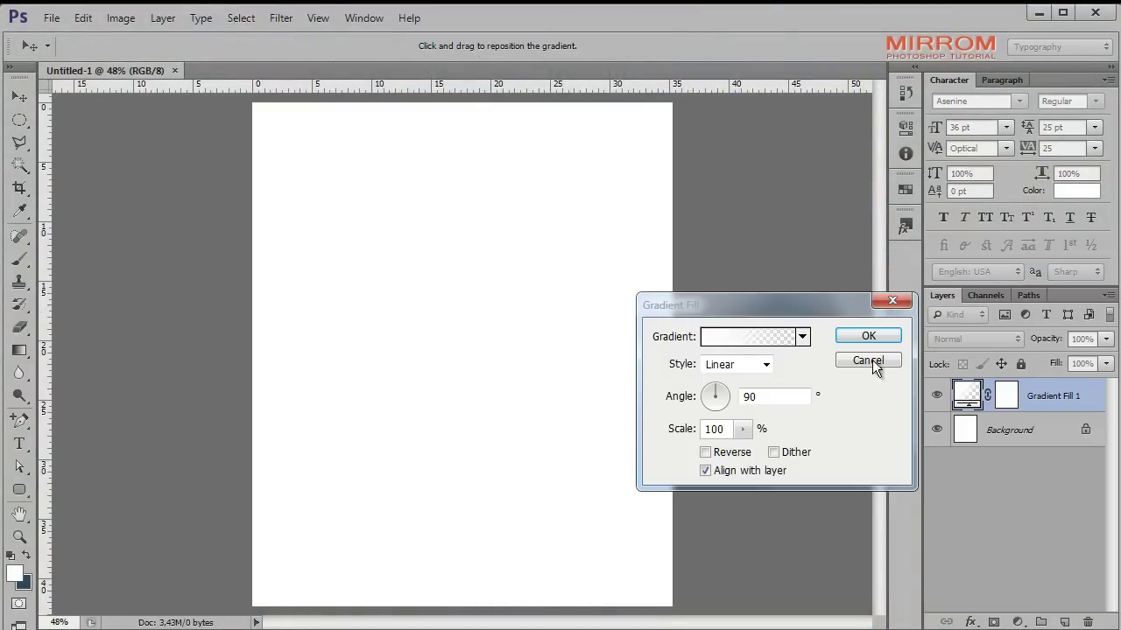
left_click(717, 338)
left_click(546, 160)
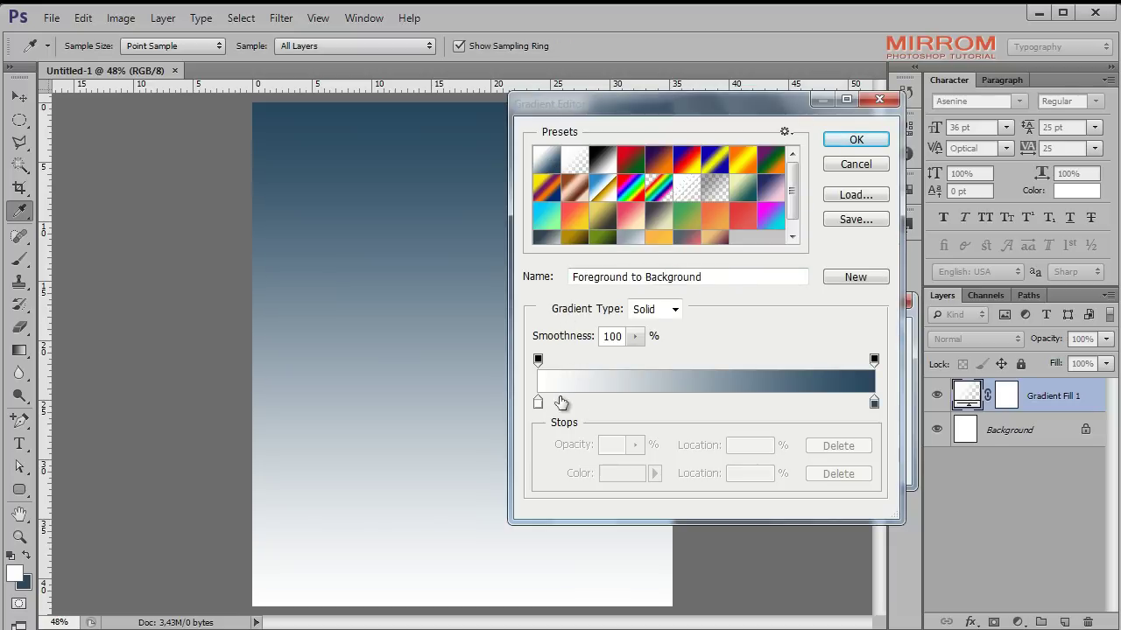
Set the gradient stops to dark navy #082648 and blue #2c4f6a.
double_click(538, 403)
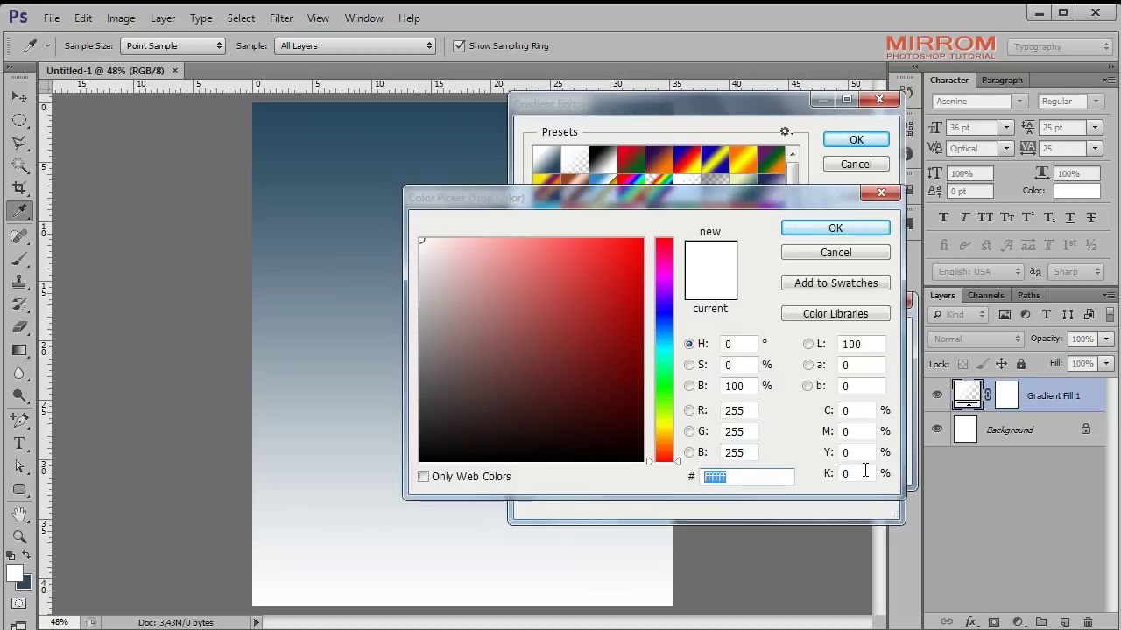
type("0826")
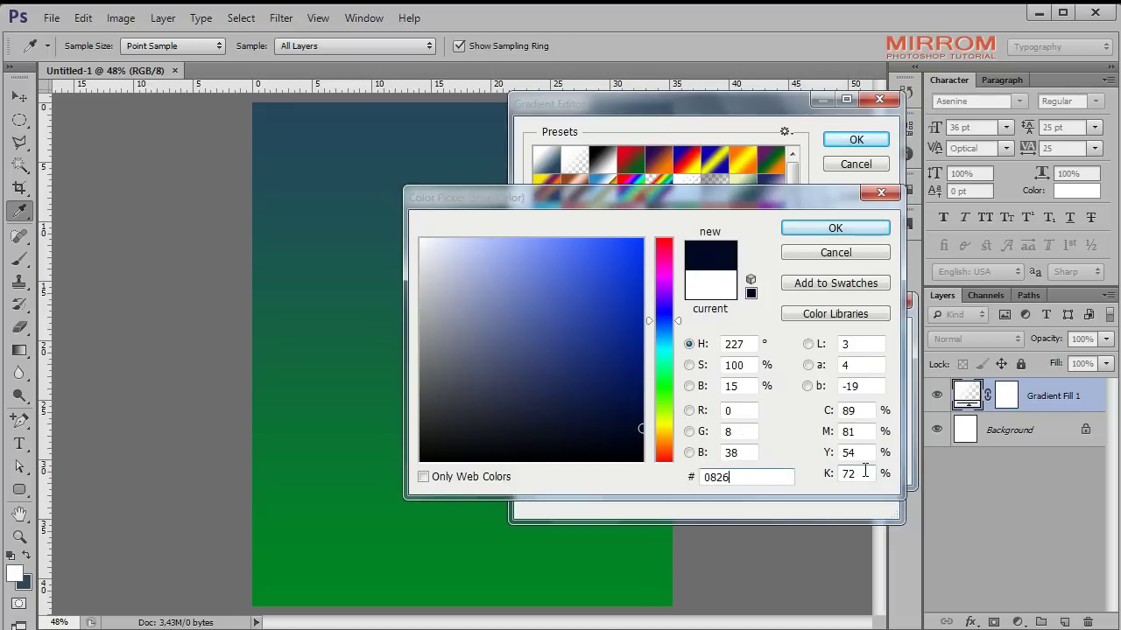
type("48")
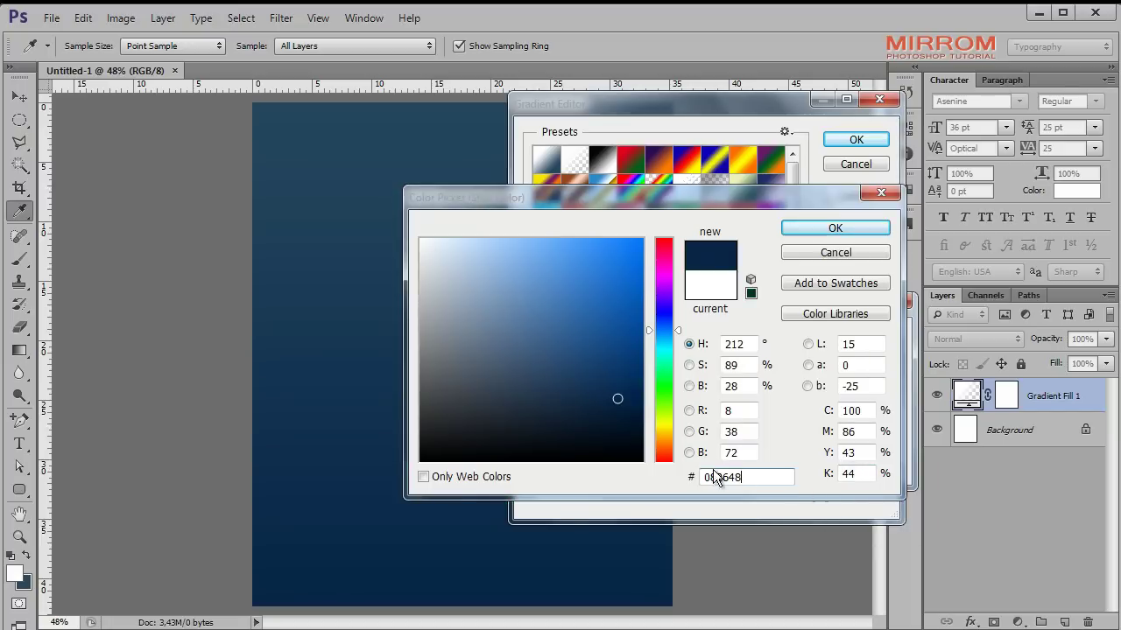
double_click(750, 478)
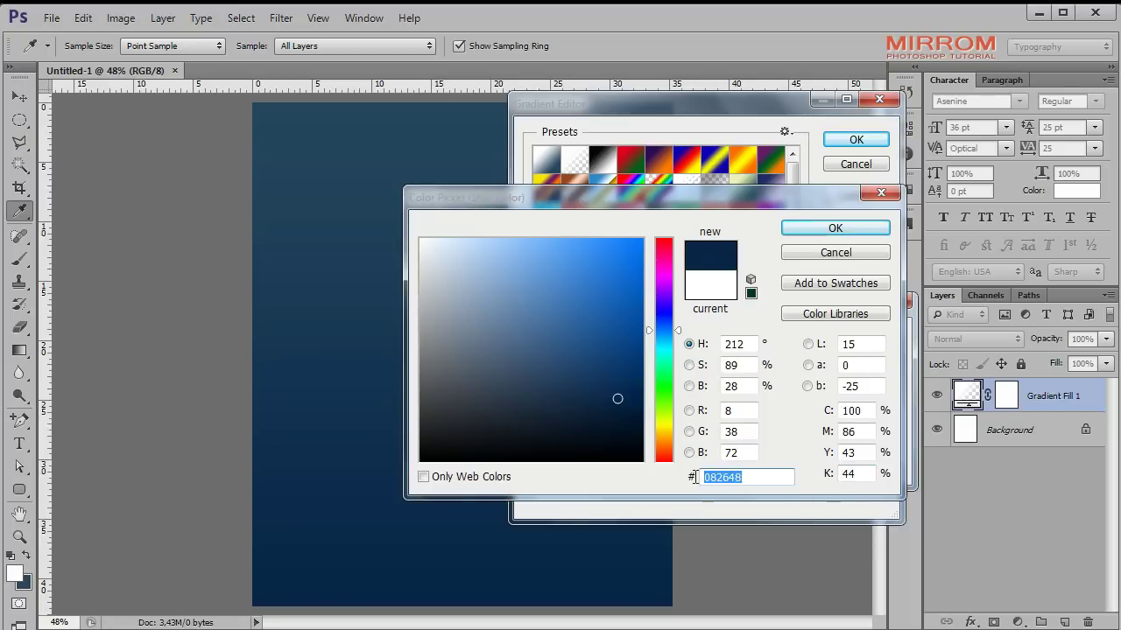
left_click(819, 230)
left_click(621, 473)
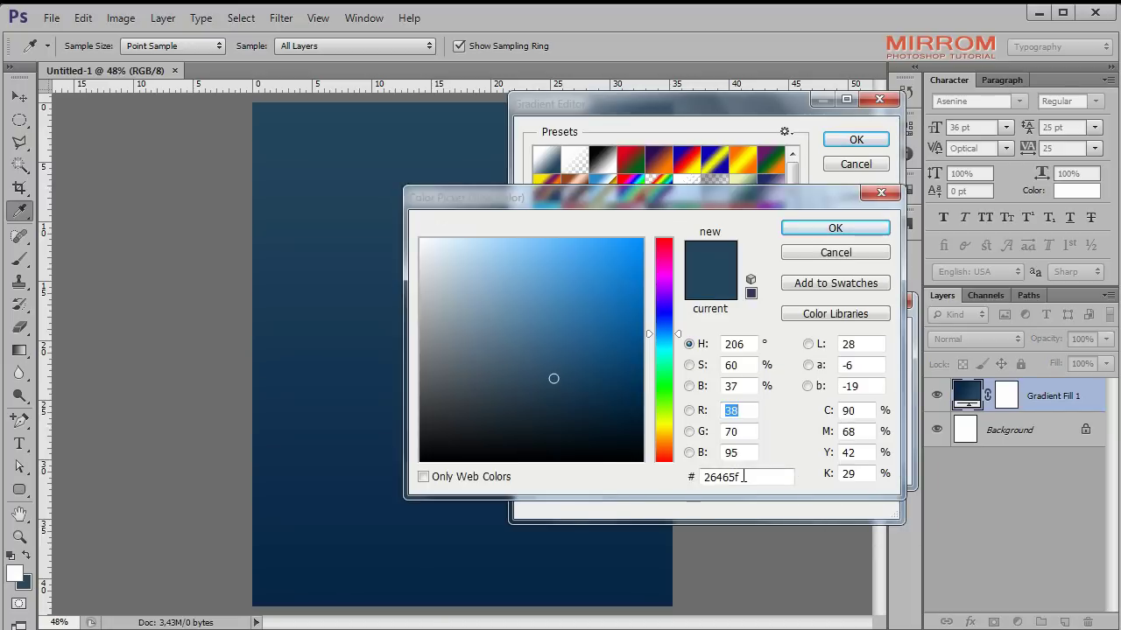
type("2c")
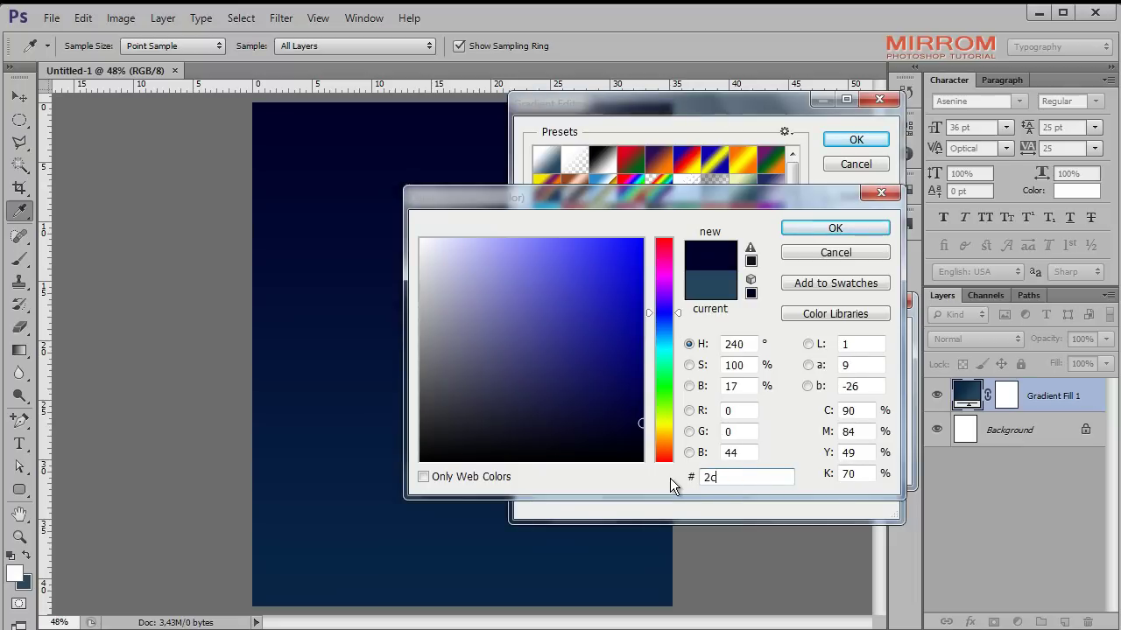
type("4f")
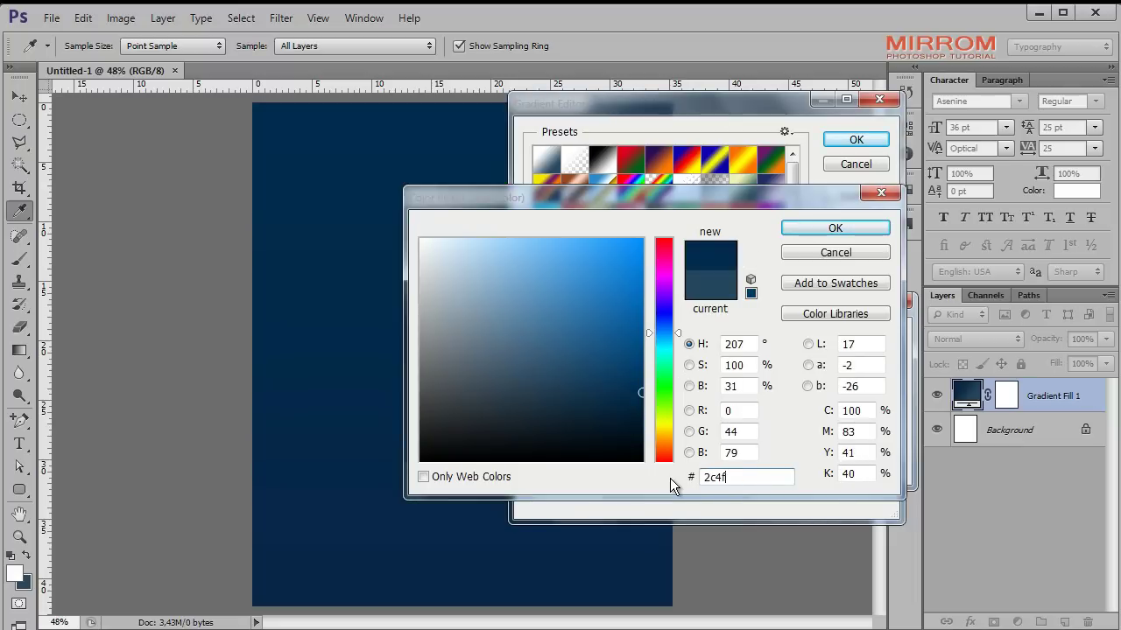
type("6a")
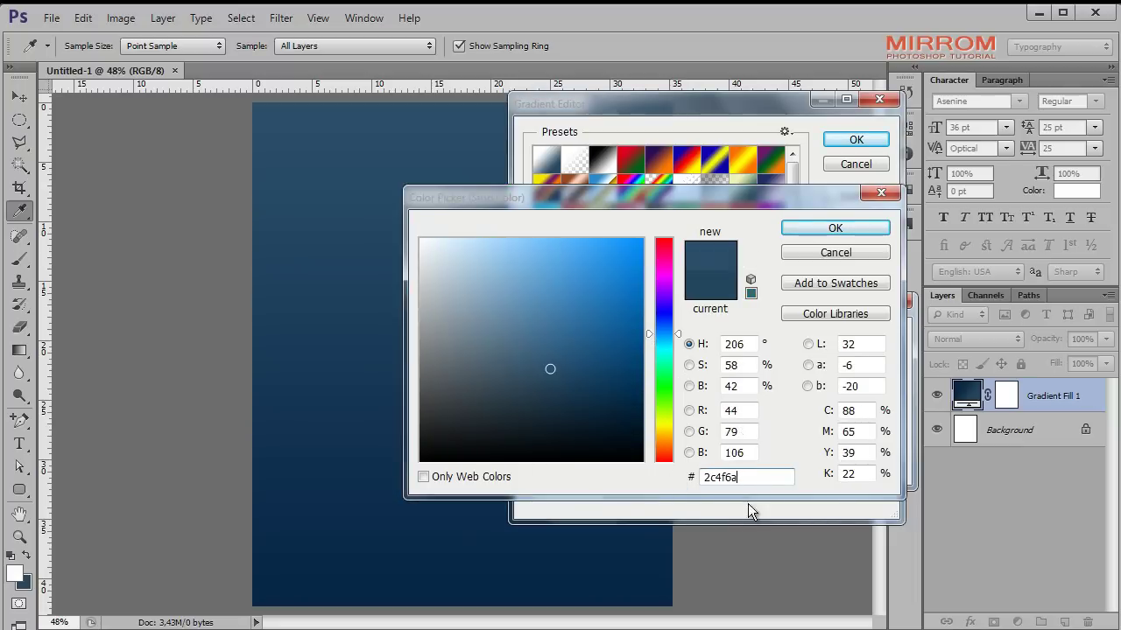
left_click(807, 230)
left_click(855, 140)
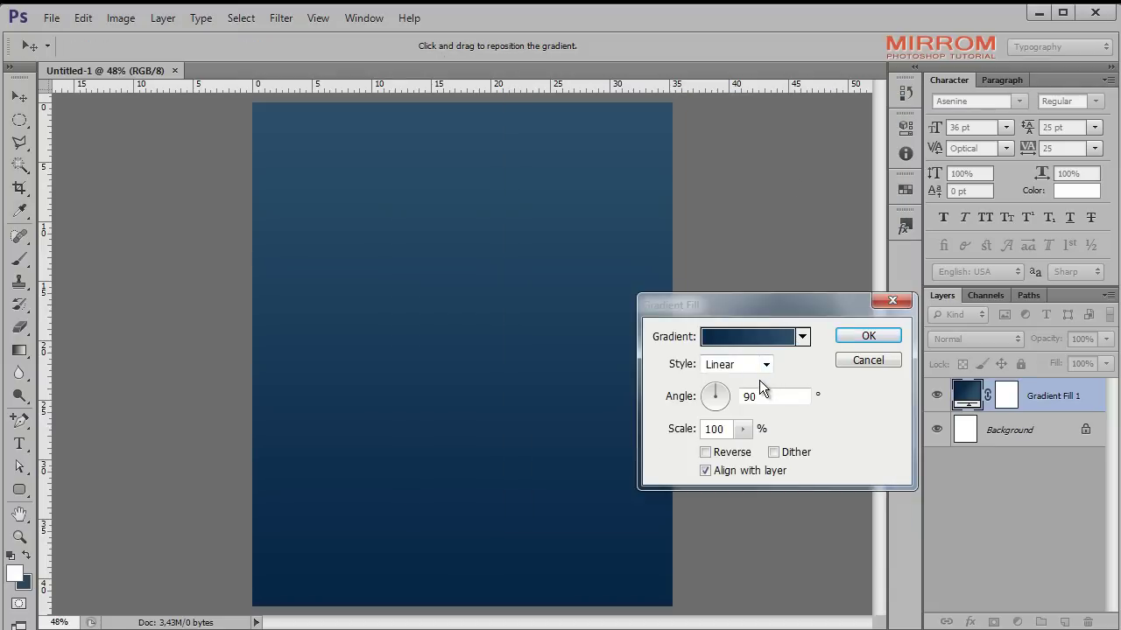
Make the gradient fill Radial, reversed, at 145% scale, and commit it.
left_click(764, 367)
left_click(740, 394)
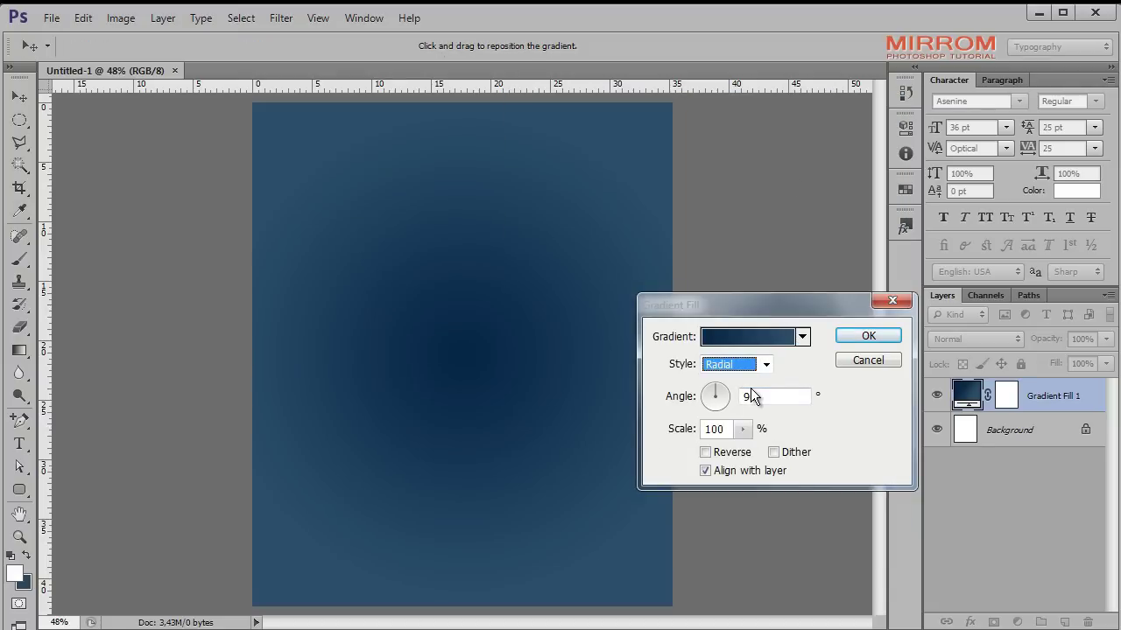
left_click(705, 453)
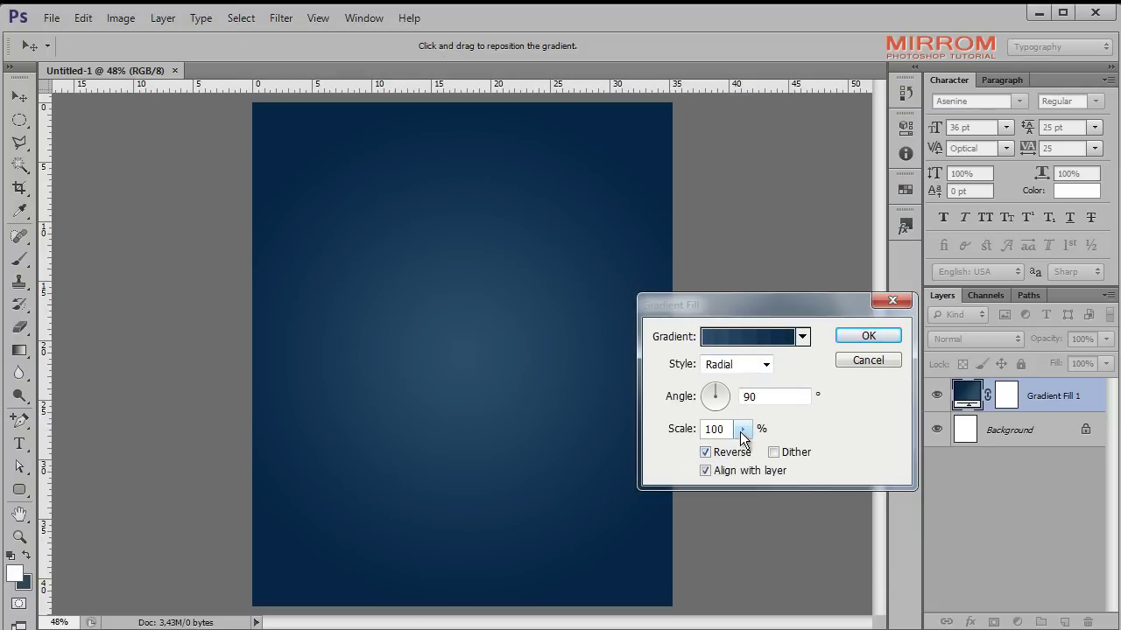
left_click(741, 429)
left_click_drag(744, 451, 737, 451)
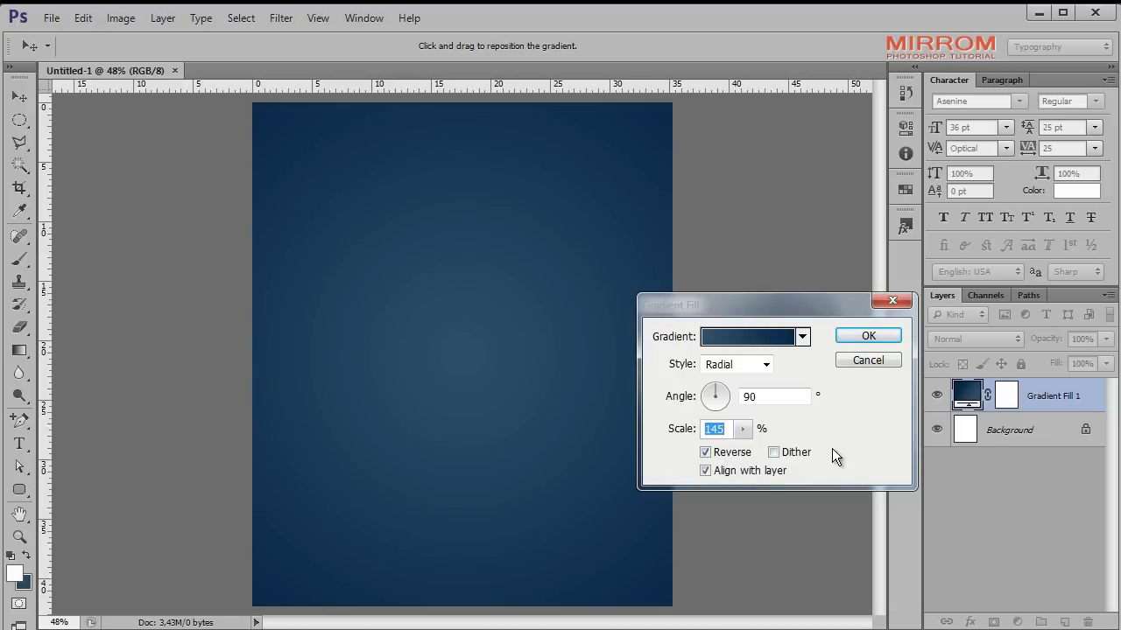
left_click(876, 340)
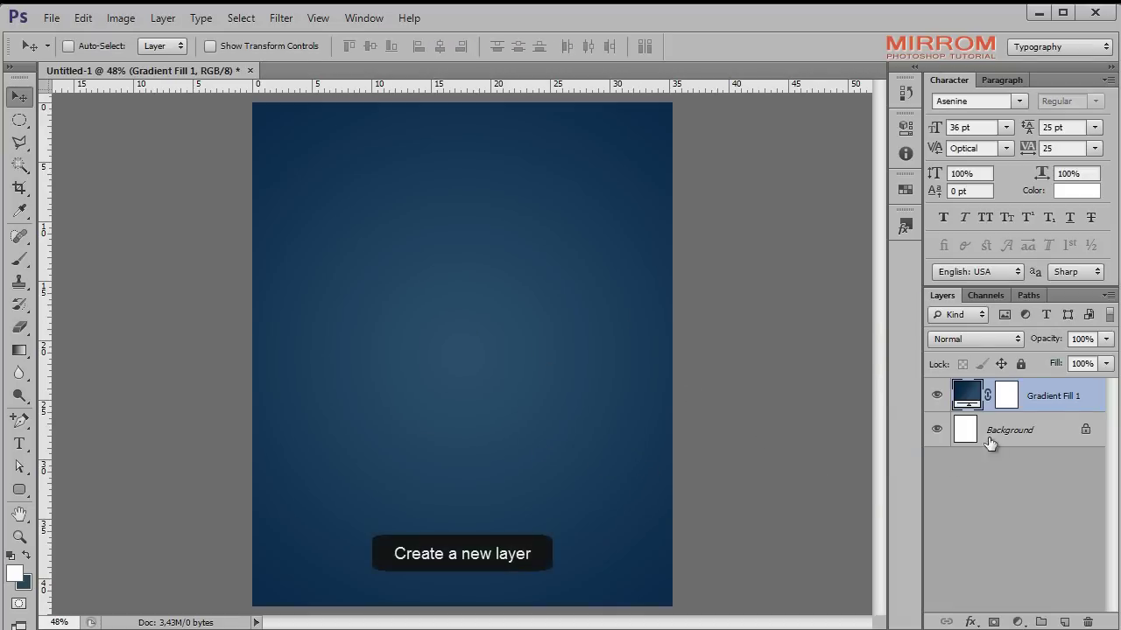
Add a new layer filled with light blue #a4d1e8.
left_click(1064, 621)
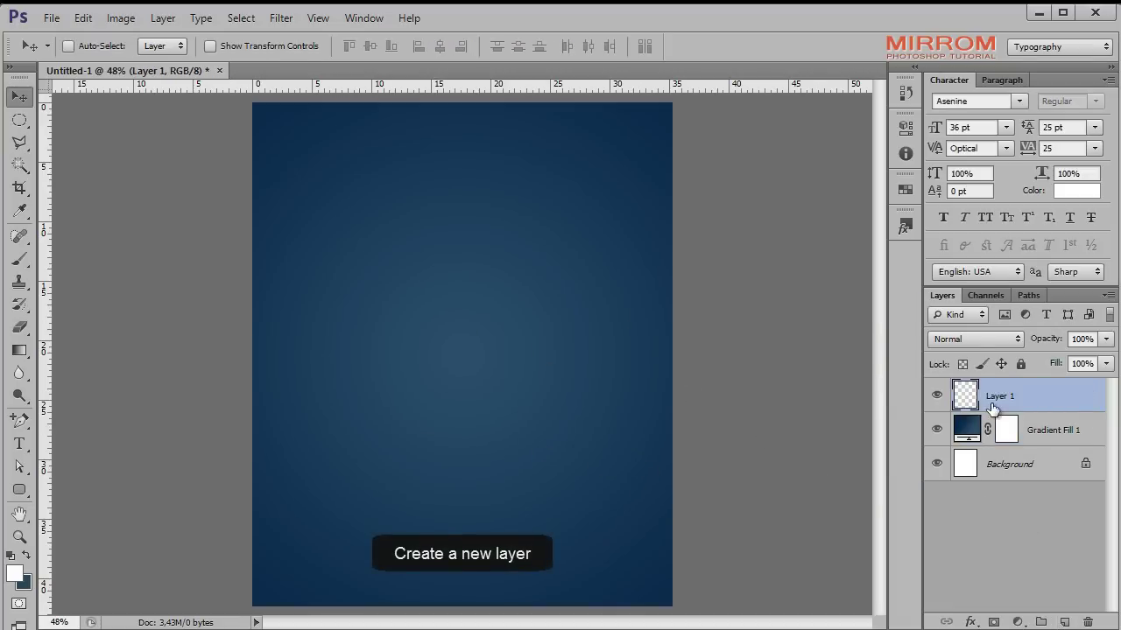
left_click(15, 572)
left_click(716, 477)
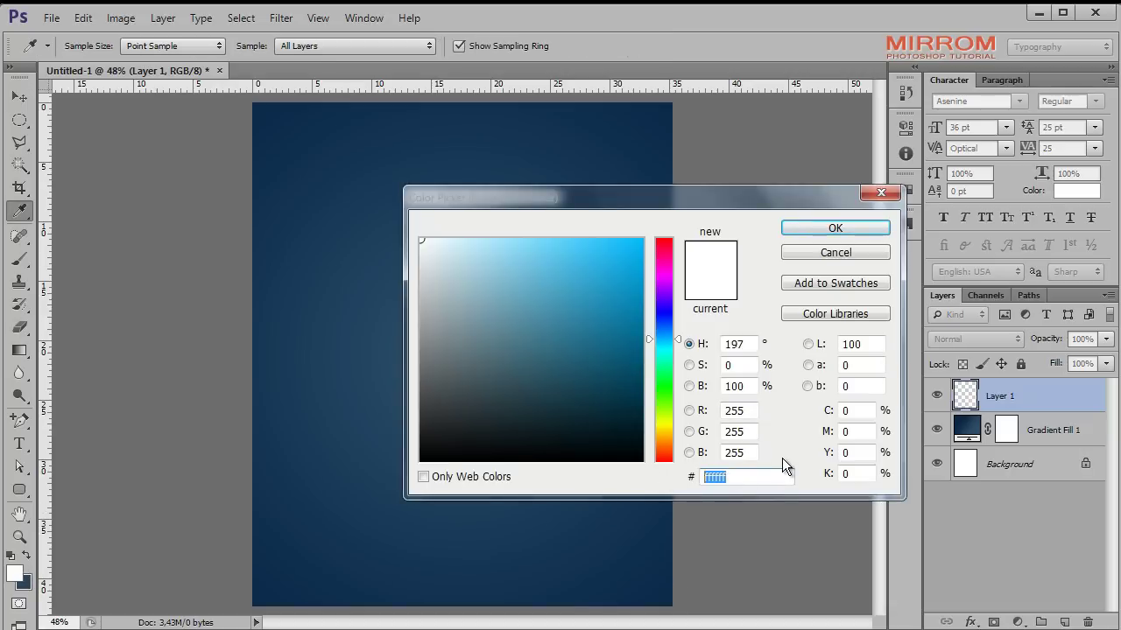
type("a4")
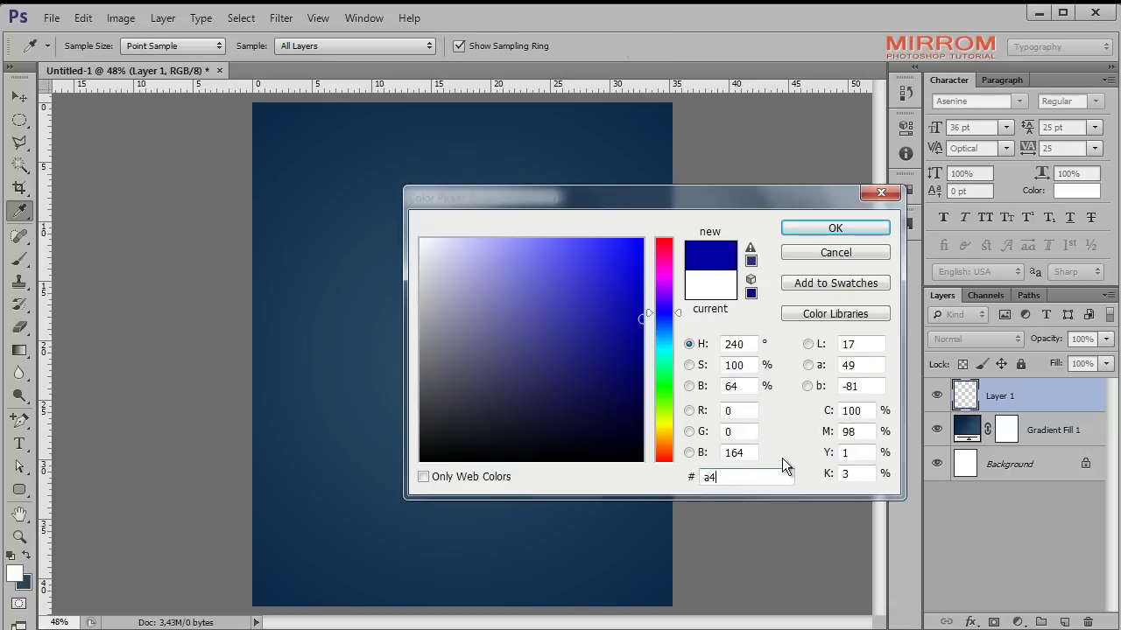
type("d1e")
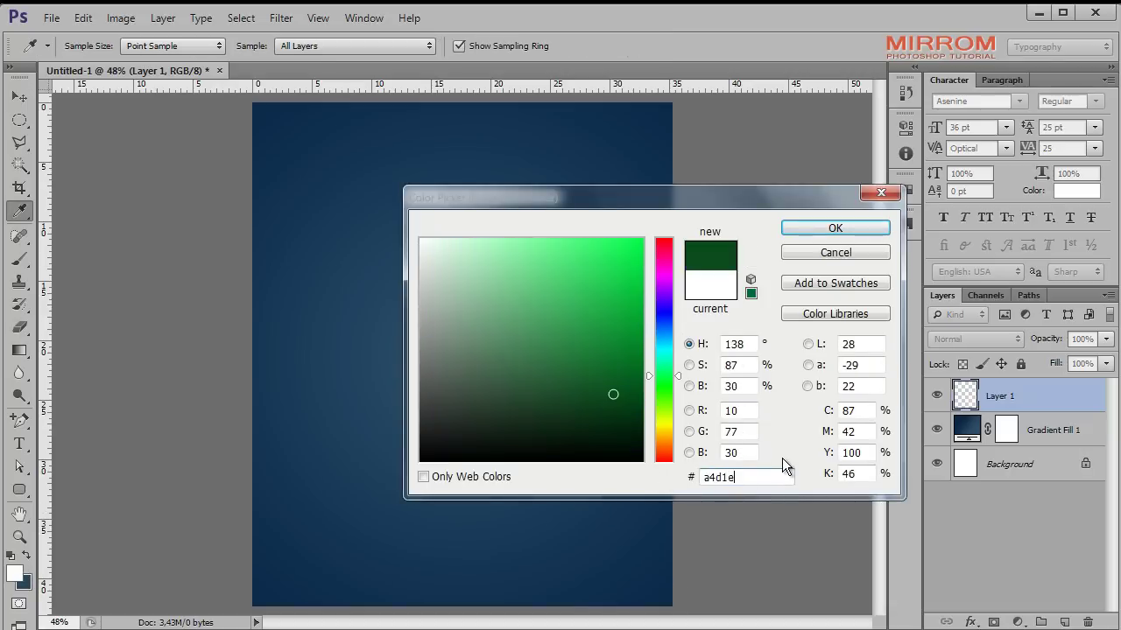
type("8")
left_click_drag(744, 477, 640, 477)
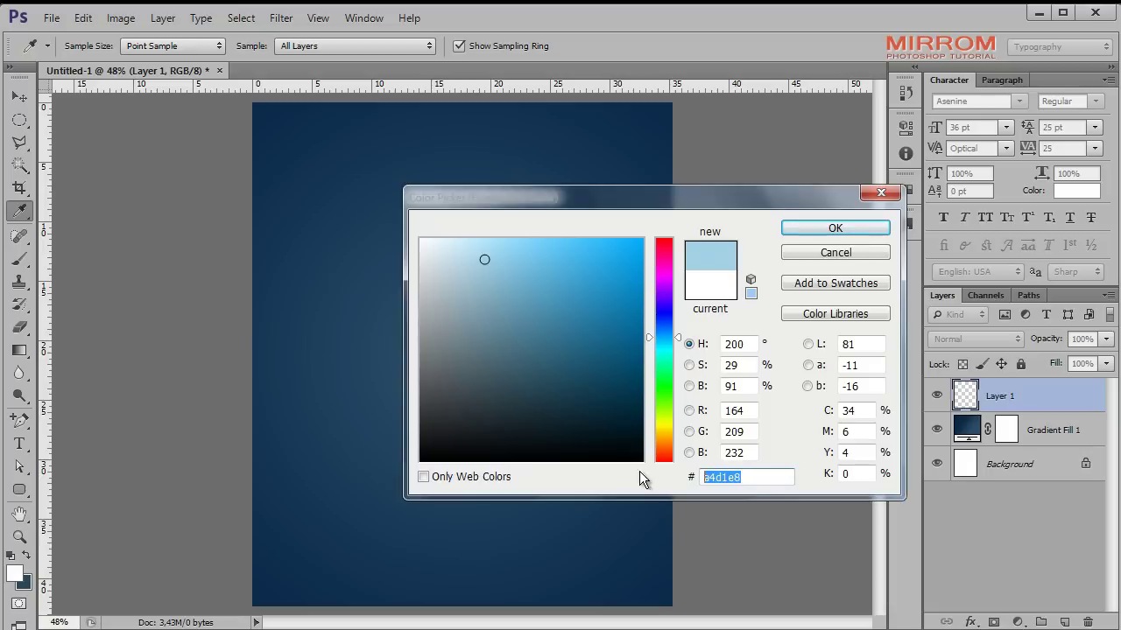
left_click(827, 230)
key("alt+BackSpace")
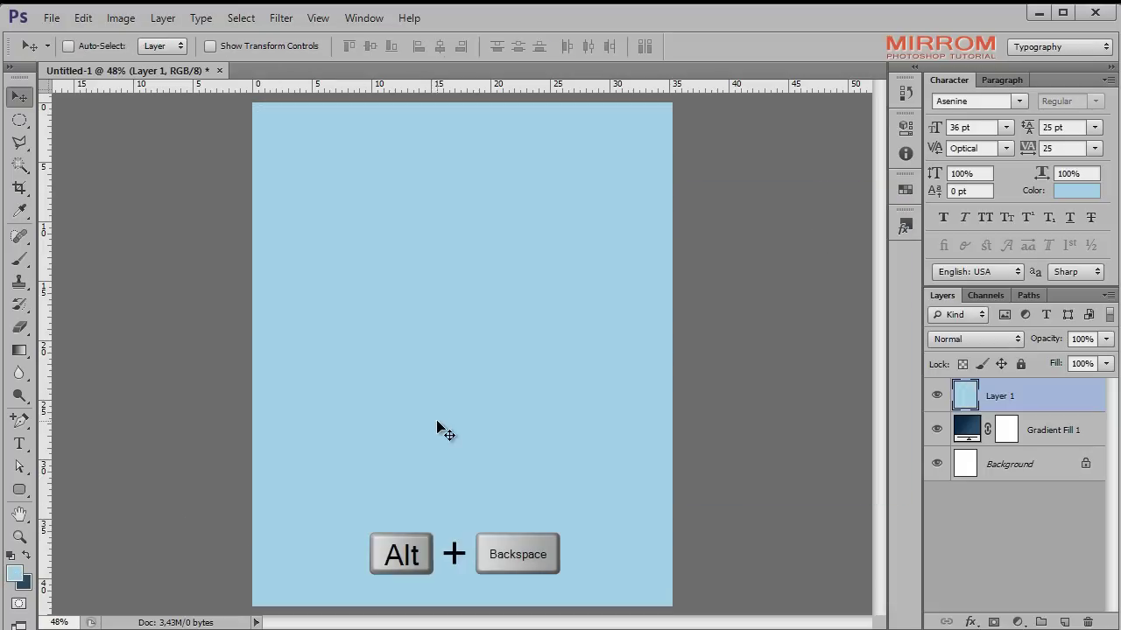
Blend the light blue layer in Overlay and add a Multiply-mode duplicate.
left_click(990, 338)
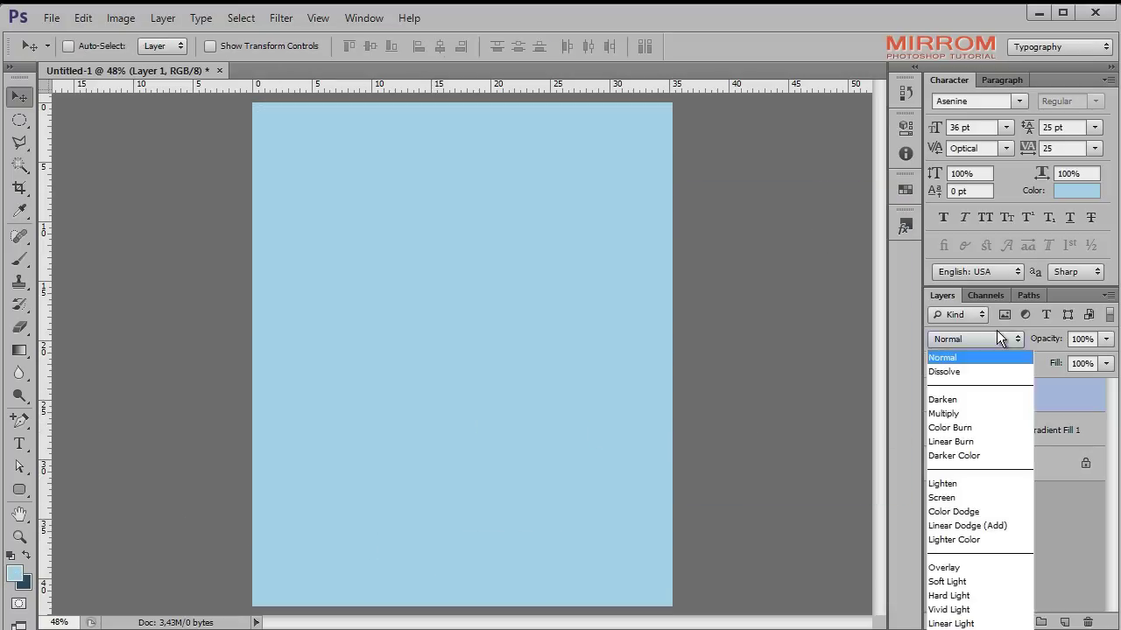
left_click(965, 570)
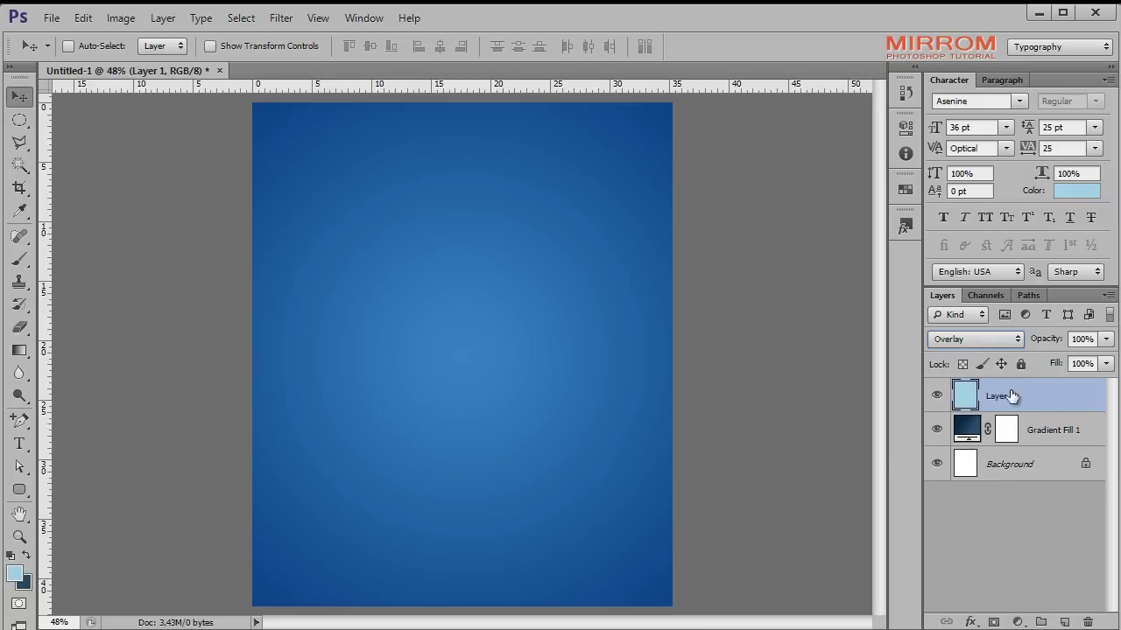
key("ctrl+j")
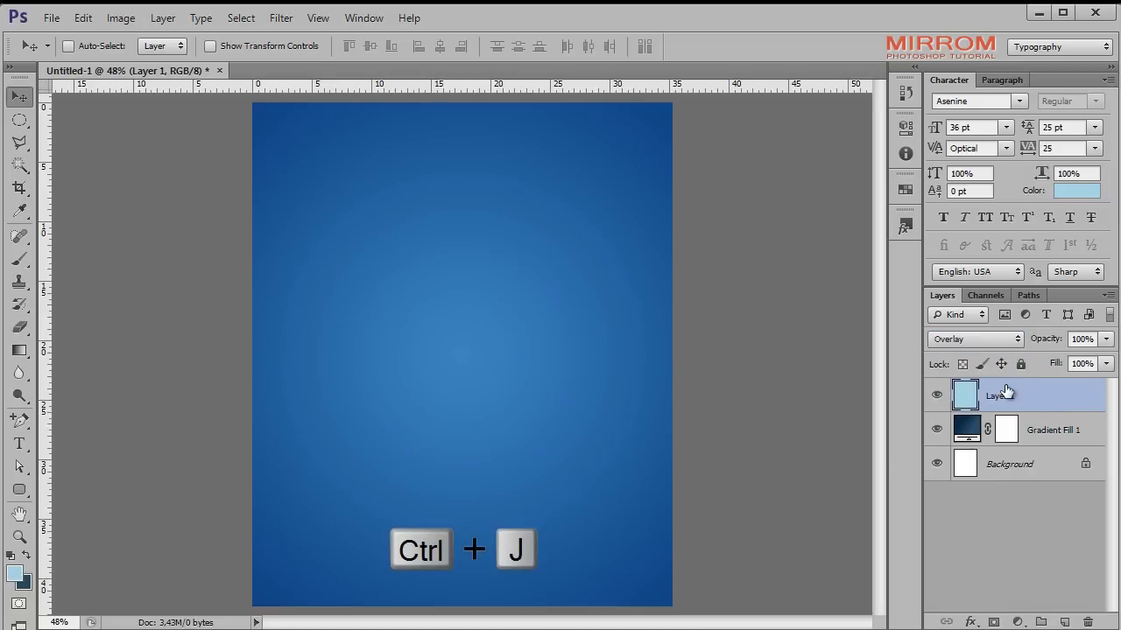
key("ctrl+j")
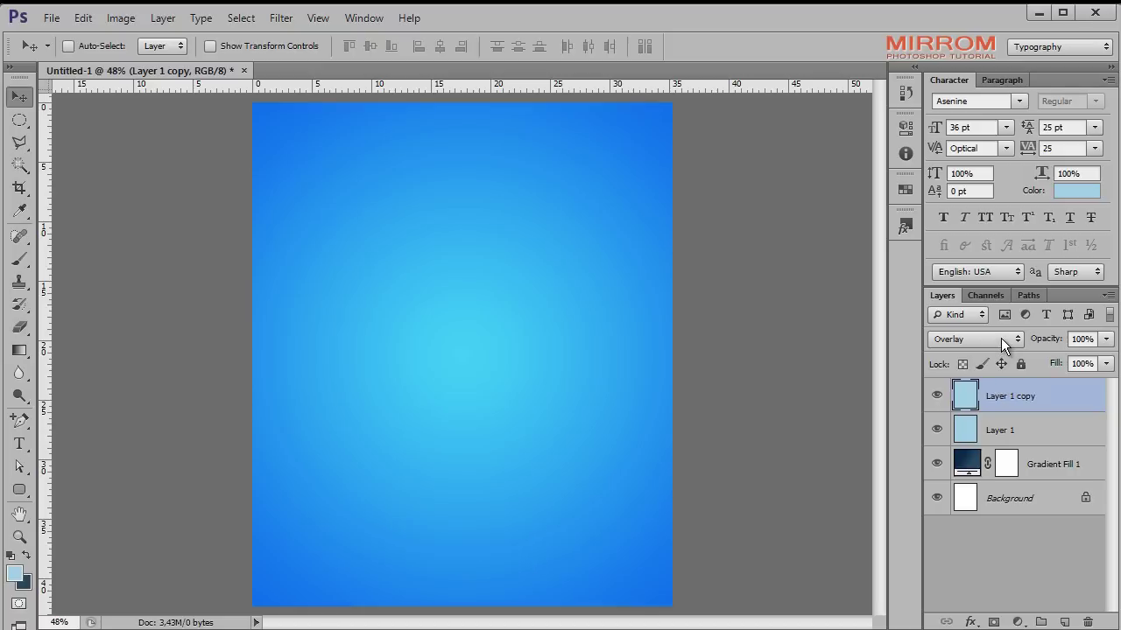
left_click(1001, 338)
left_click(963, 415)
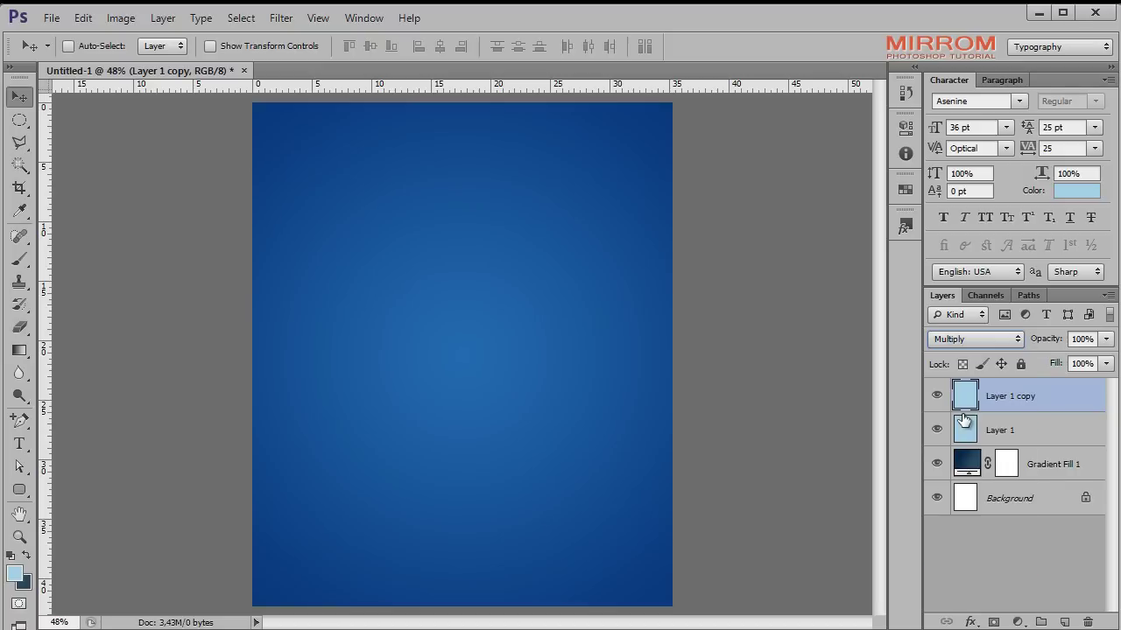
Toggle Layer 1 and its copy on and off to compare the glow.
left_click(936, 396)
left_click(936, 396)
left_click(937, 430)
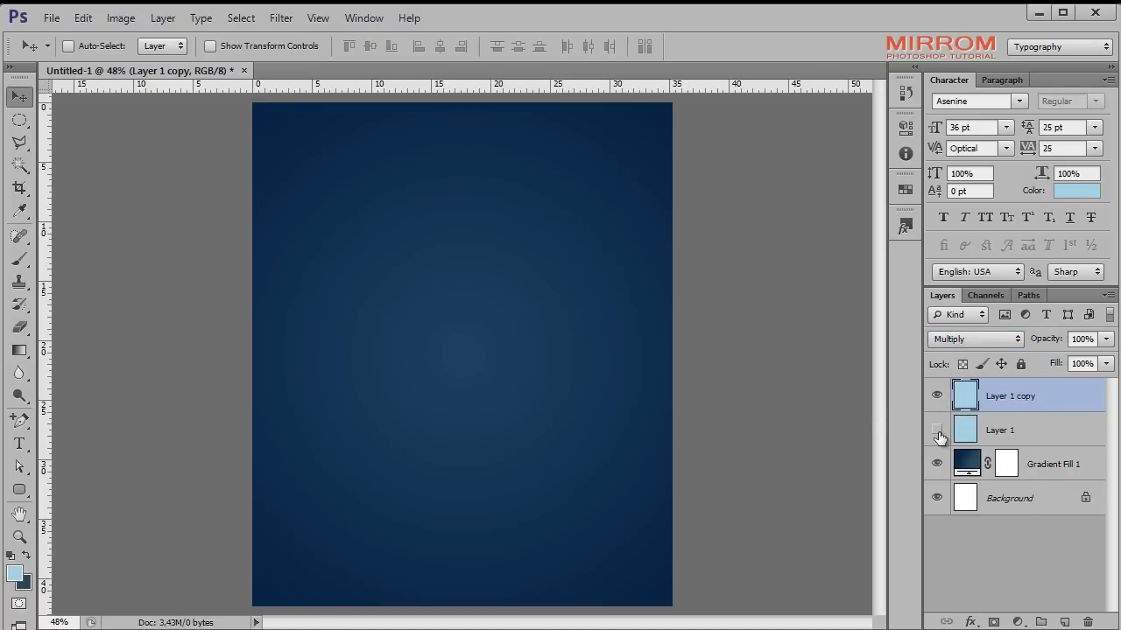
left_click(936, 396)
left_click(936, 396)
left_click(937, 430)
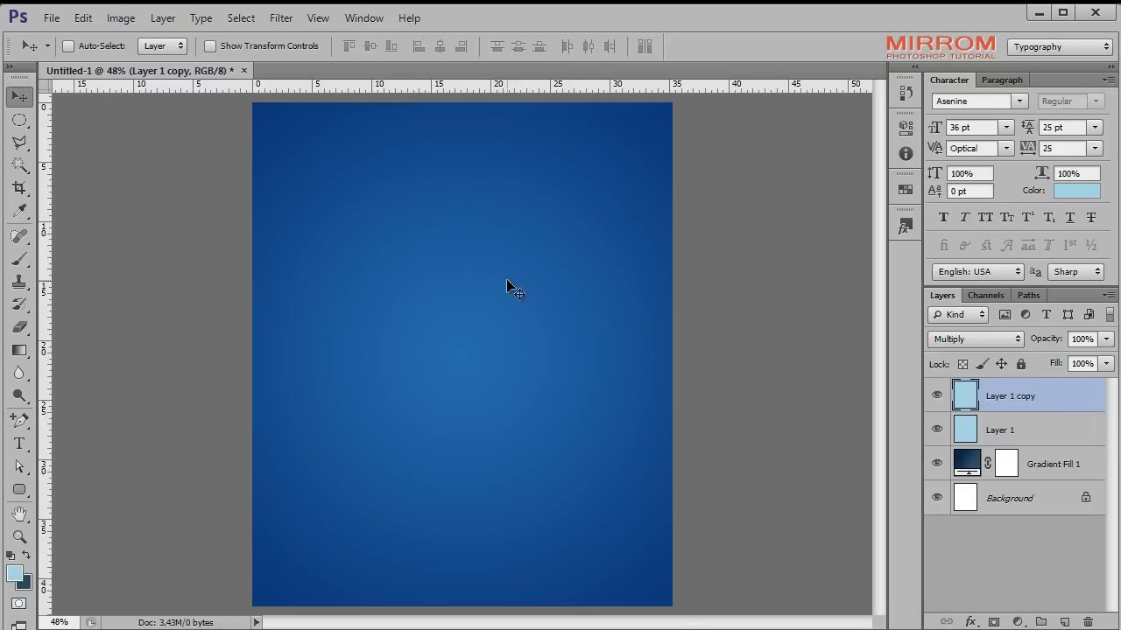
left_click(318, 17)
Add a vertical guide at 500px down the page centre.
left_click(368, 420)
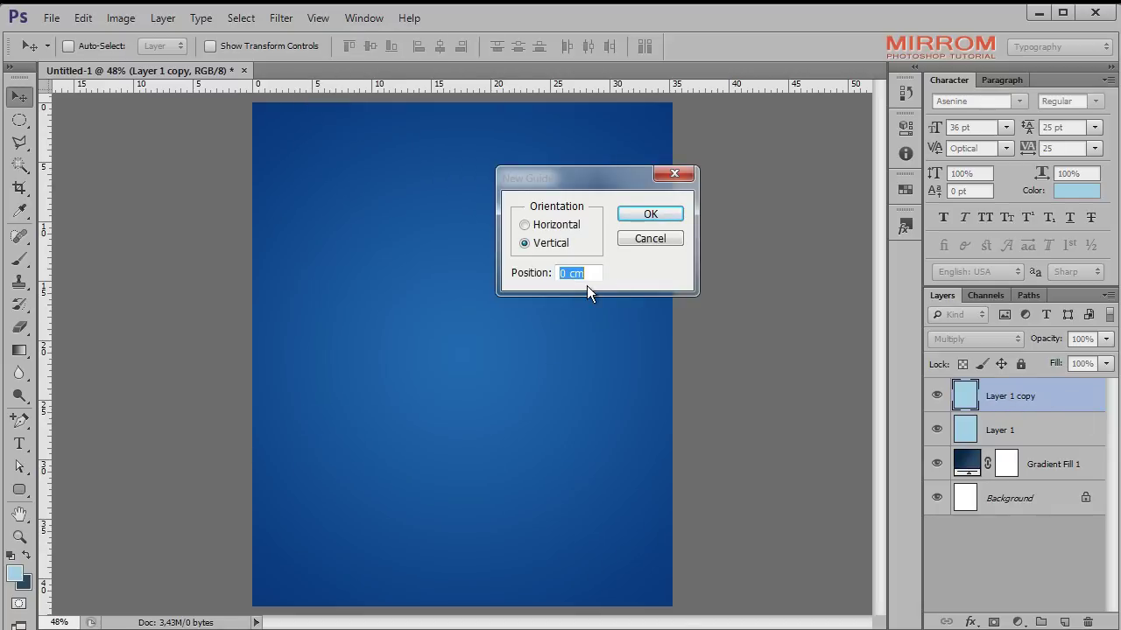
type("500px")
left_click(650, 218)
Add a new layer and set the foreground colour to light cyan #5bcdf4.
left_click(1065, 623)
left_click(14, 573)
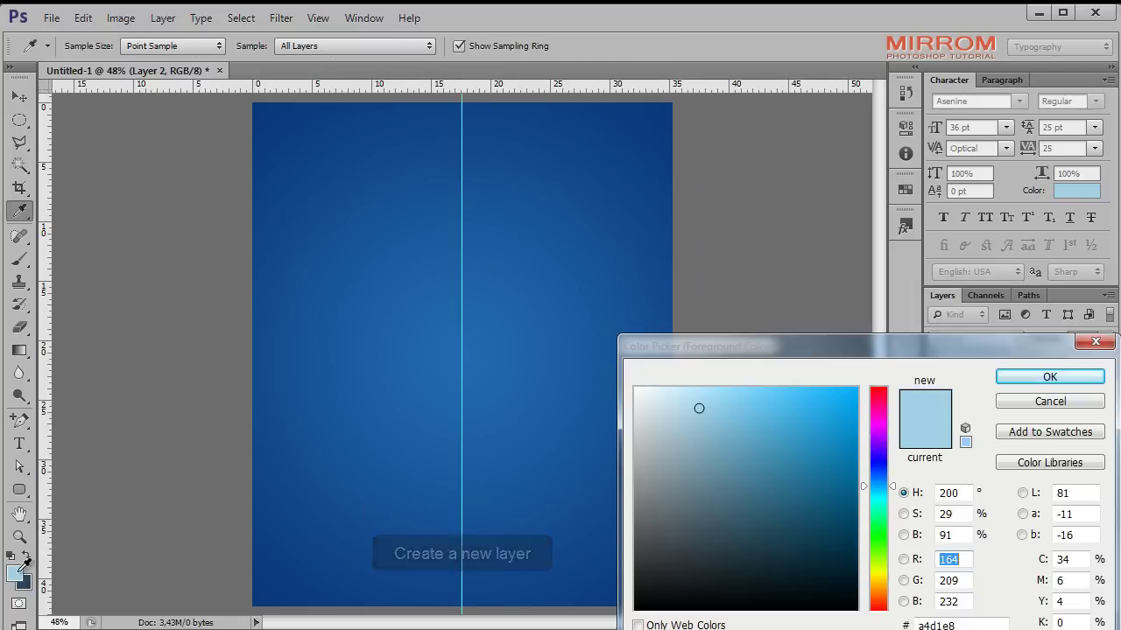
left_click_drag(629, 351, 441, 247)
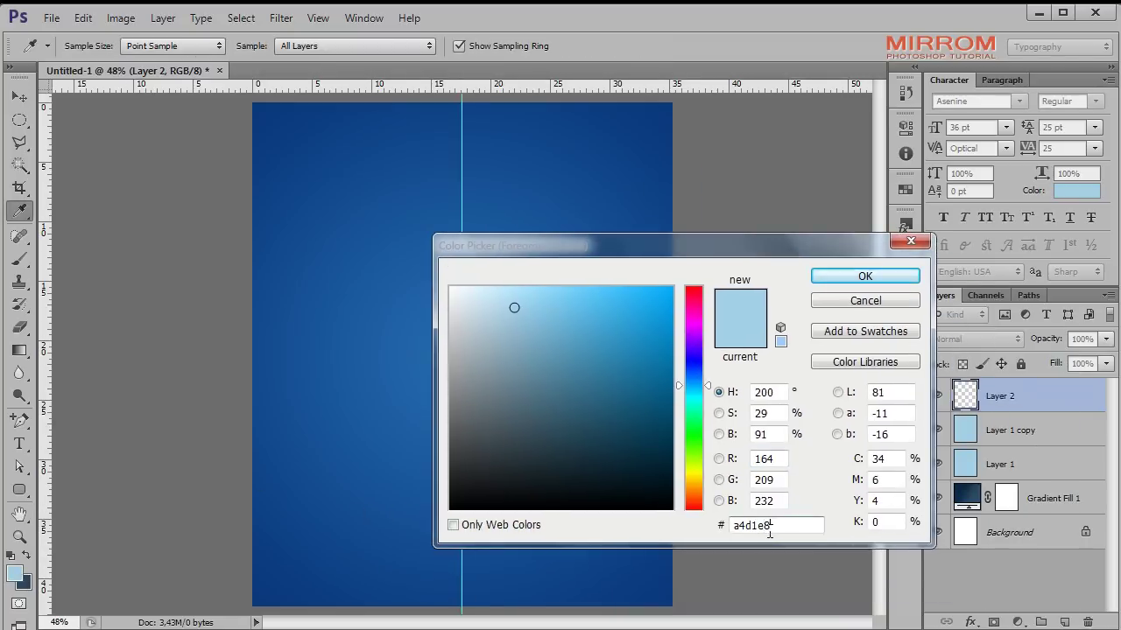
left_click_drag(769, 525, 718, 523)
type("5bcdf4")
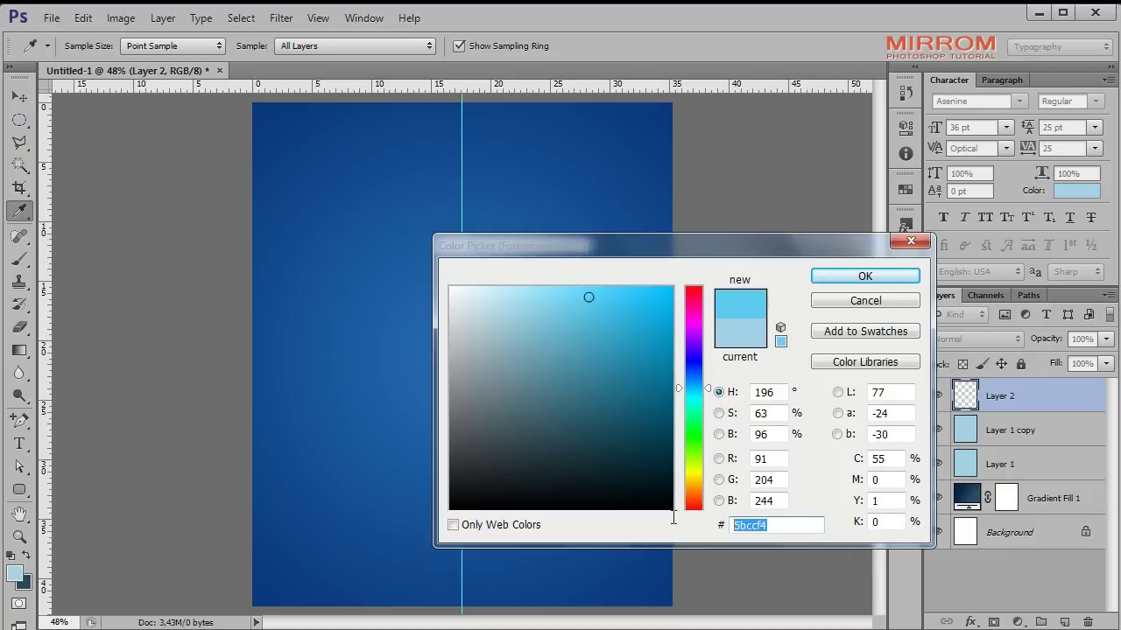
left_click(865, 276)
Load the Basic Brushes set and pick a soft round brush.
key("v")
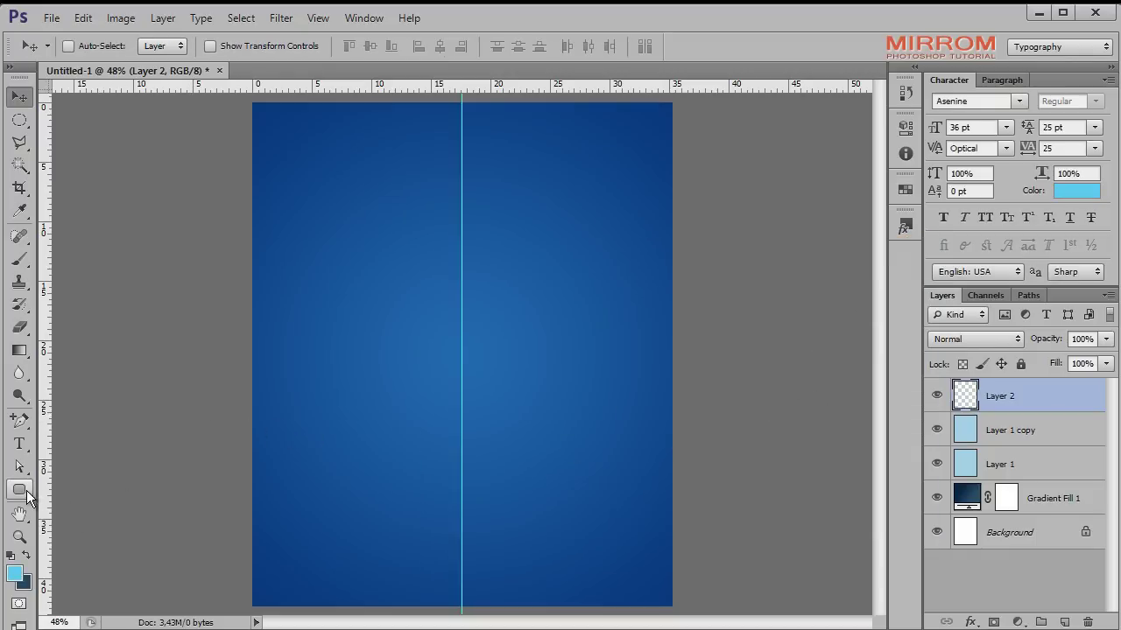
left_click(19, 259)
left_click(93, 49)
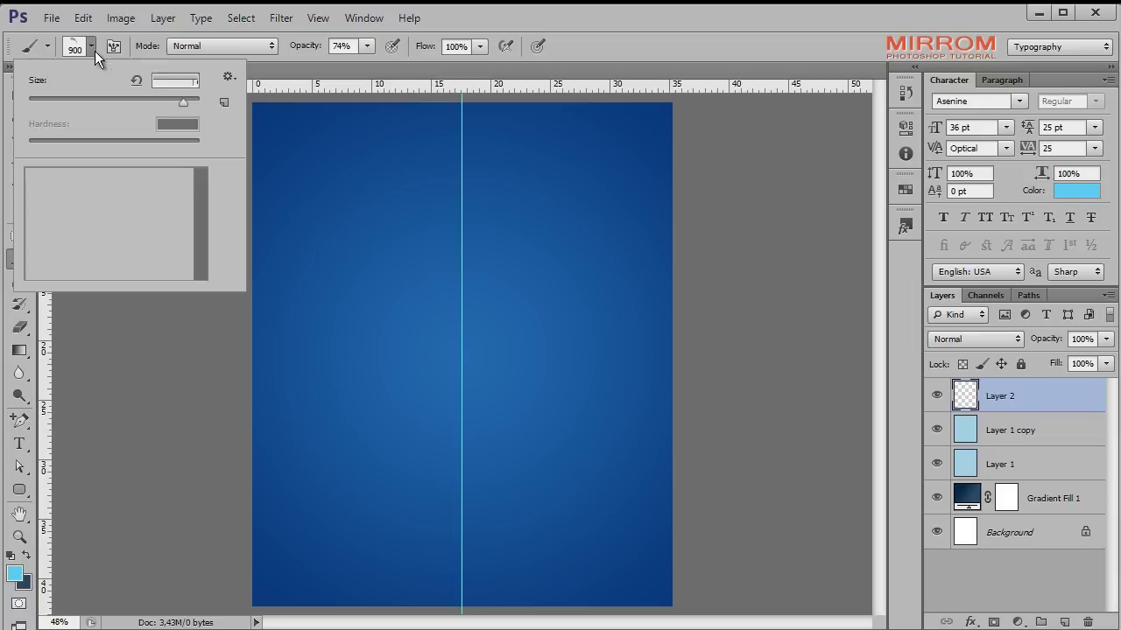
left_click(228, 77)
left_click(328, 430)
left_click(526, 264)
scroll(200, 254, "down", 3)
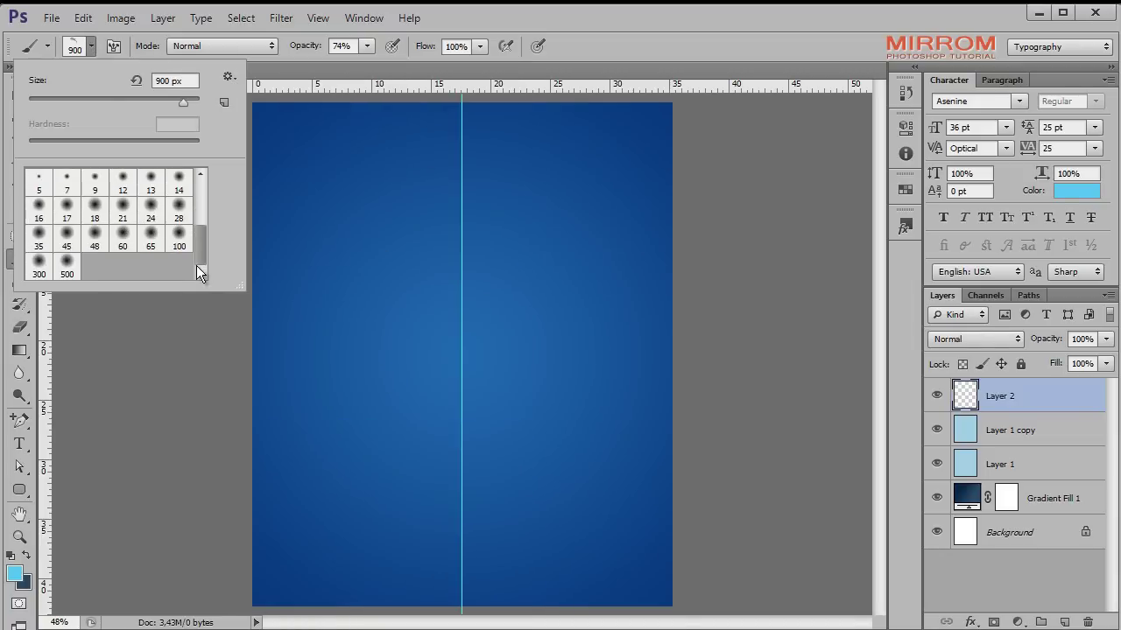
left_click(179, 240)
Paint a 400 px, 100% opacity soft cyan spot at the canvas centre.
key("Return")
key("bracketright")
key("bracketright")
key("bracketright")
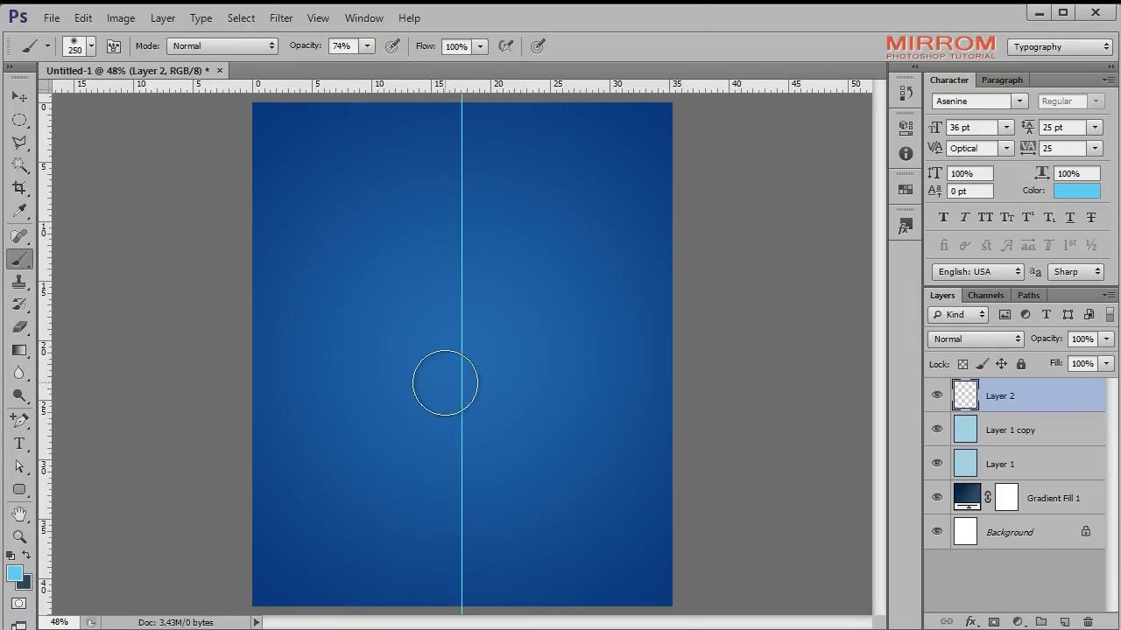
key("bracketright")
left_click_drag(302, 47, 326, 47)
key("bracketright")
key("bracketright")
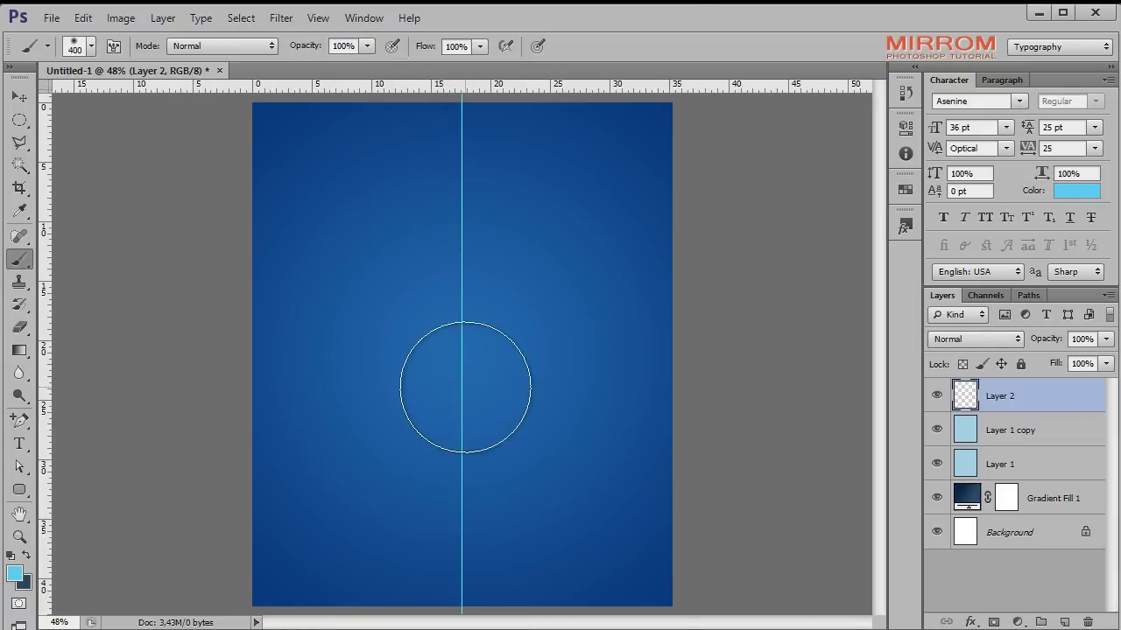
left_click(460, 388)
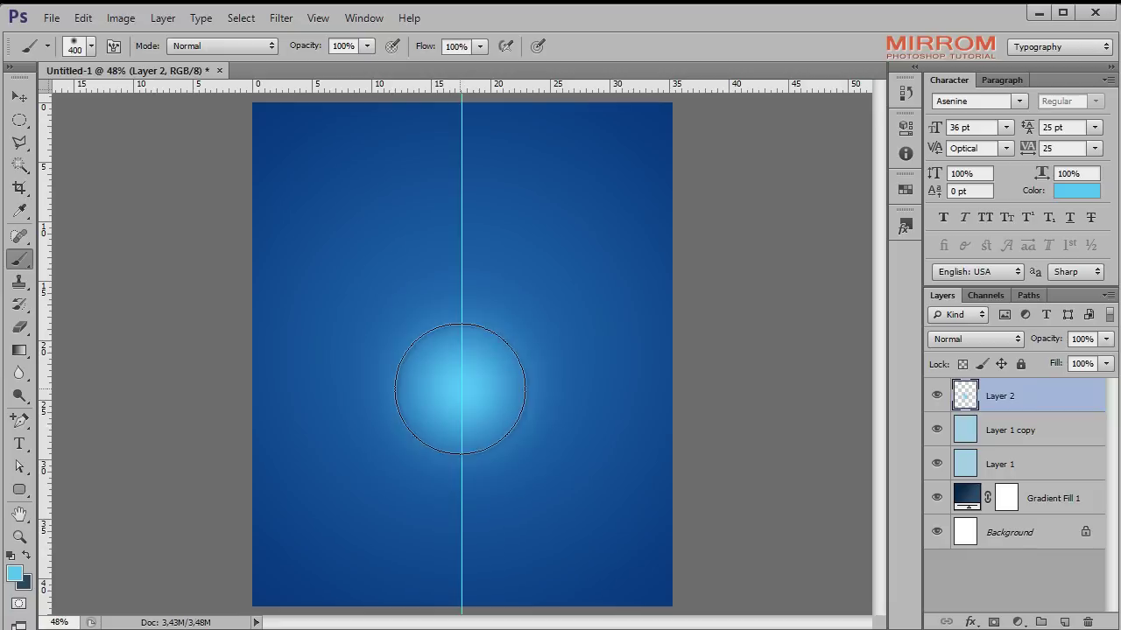
Transform the cyan glow into a wide oval, about 139% width and 98% height.
key("v")
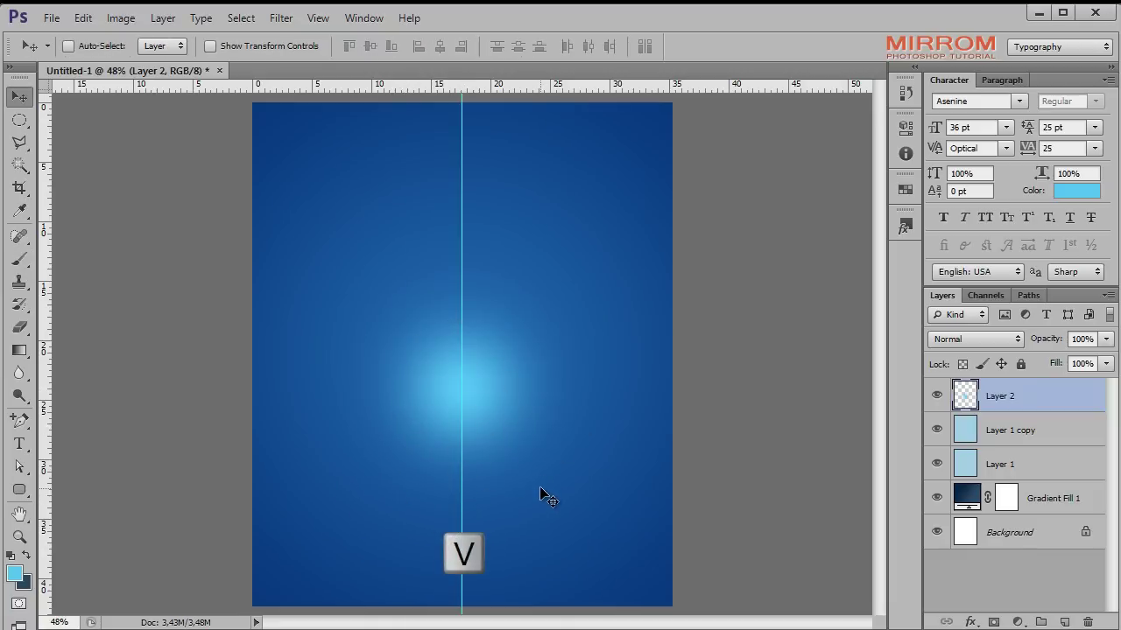
key("ctrl+t")
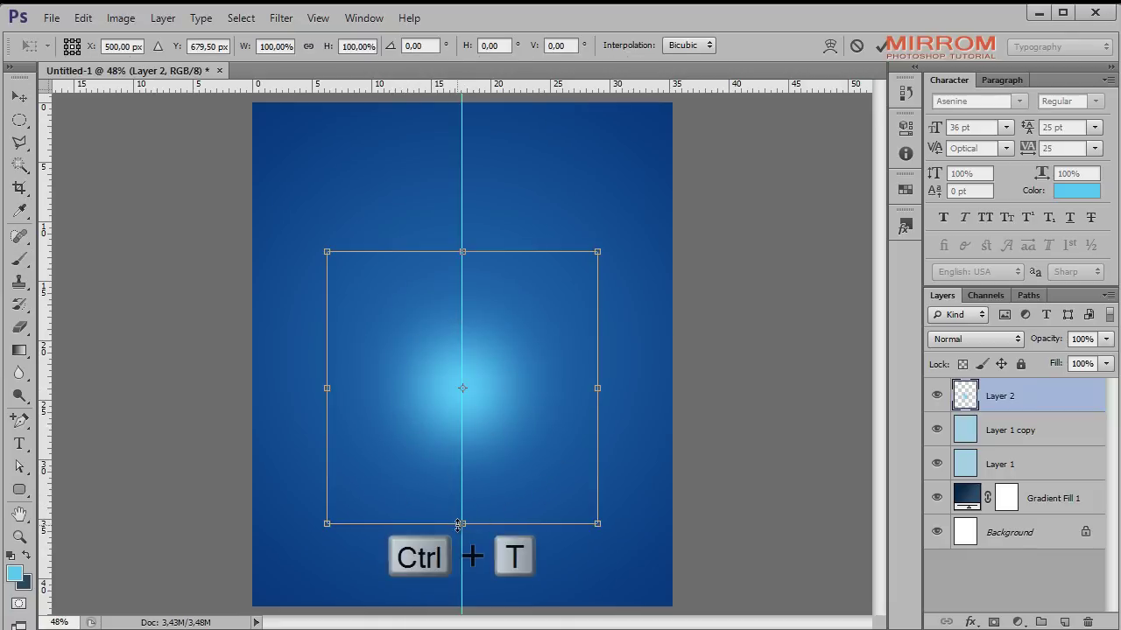
left_click_drag(462, 526, 459, 503)
left_click_drag(462, 252, 463, 262)
left_click_drag(327, 376, 289, 380)
left_click_drag(597, 382, 643, 382)
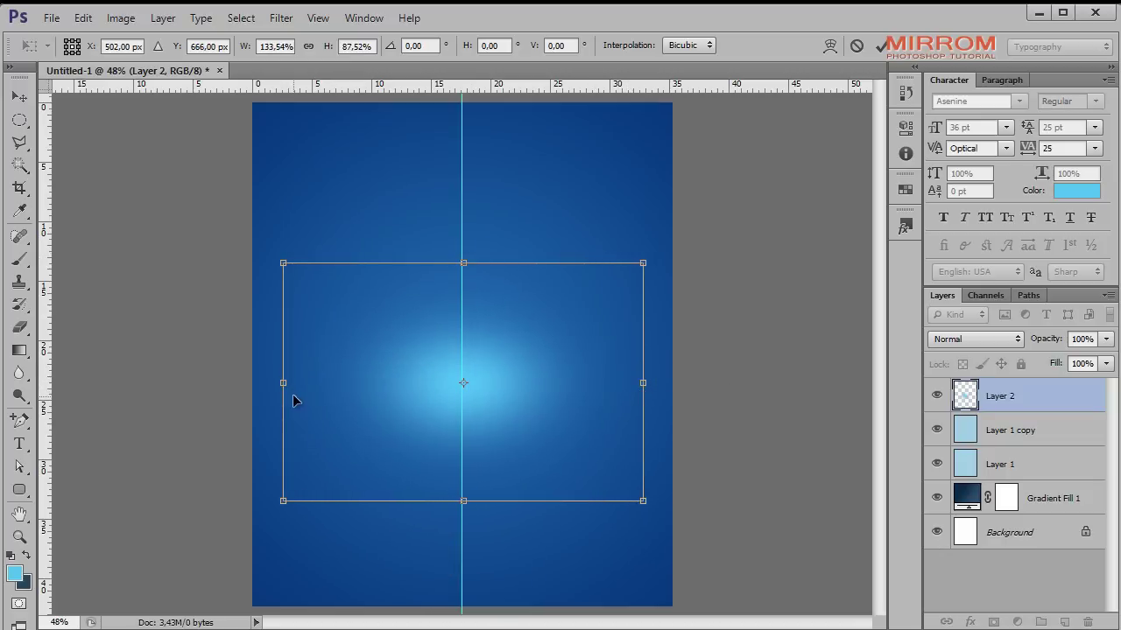
left_click_drag(284, 383, 274, 383)
left_click_drag(644, 383, 650, 382)
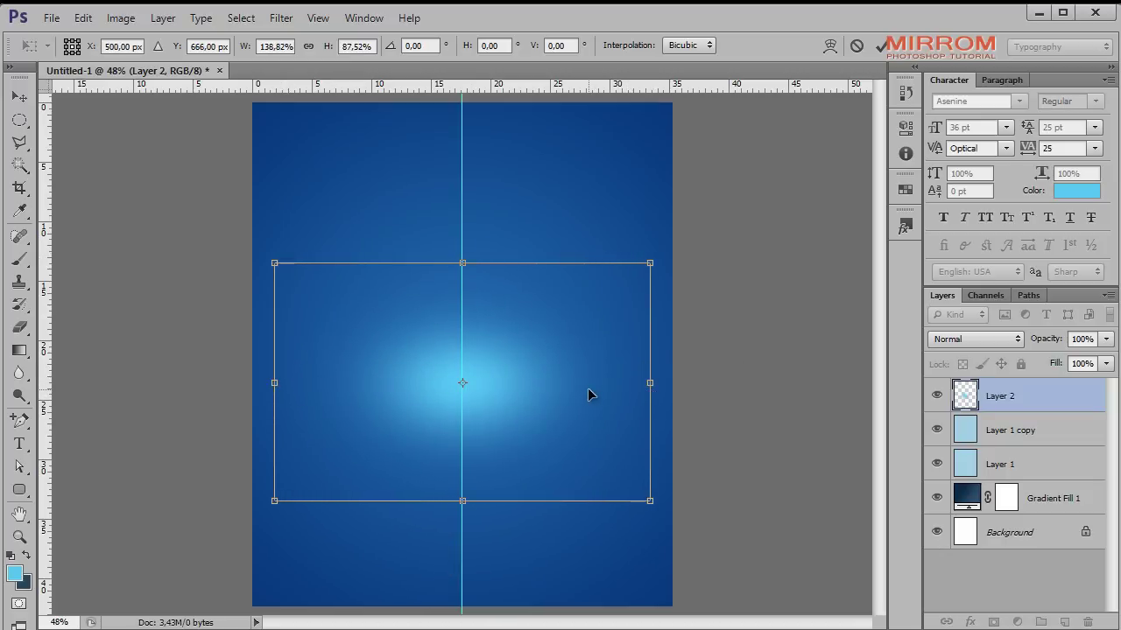
left_click_drag(463, 263, 462, 244)
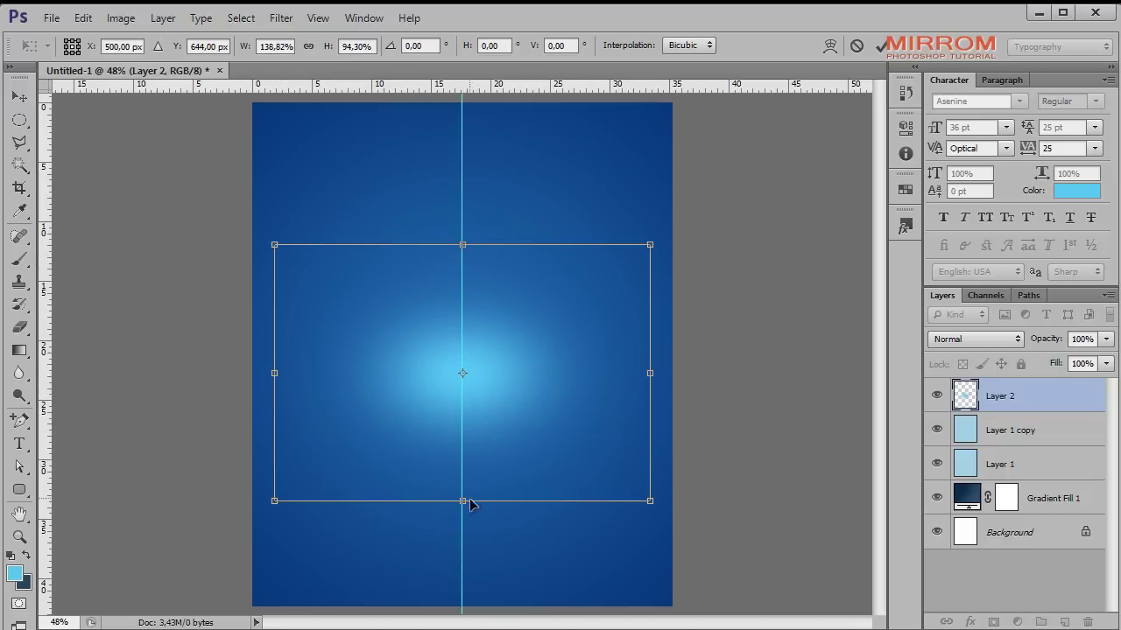
left_click_drag(462, 501, 462, 512)
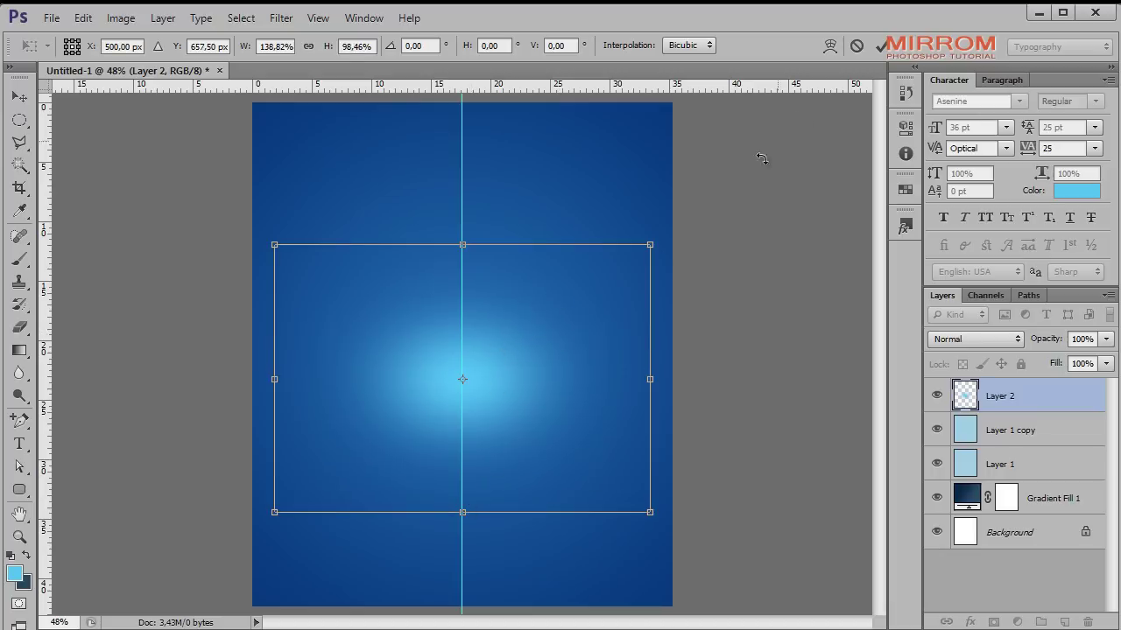
left_click(880, 46)
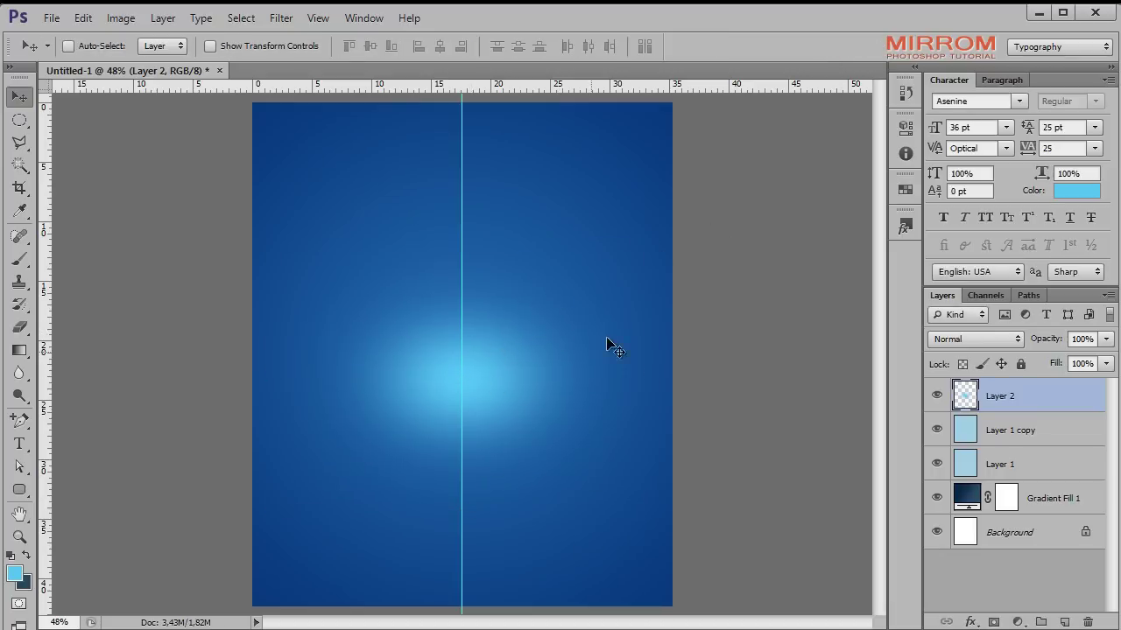
Draw a white circle over the glow with the Ellipse Tool.
key("x")
left_click(13, 572)
type("ffffff")
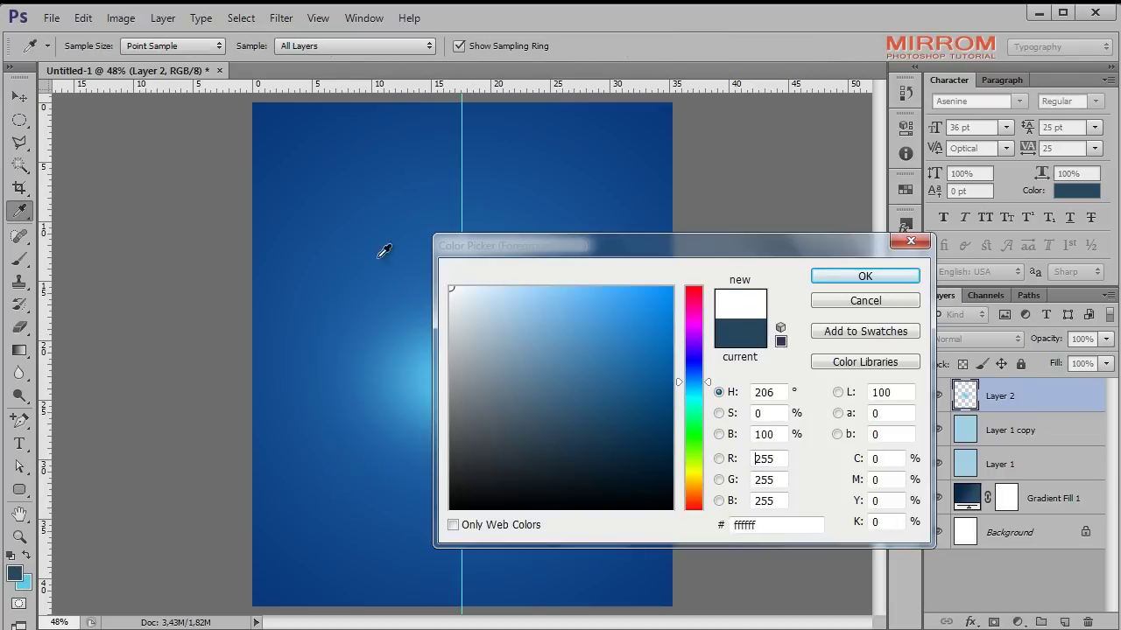
left_click(841, 276)
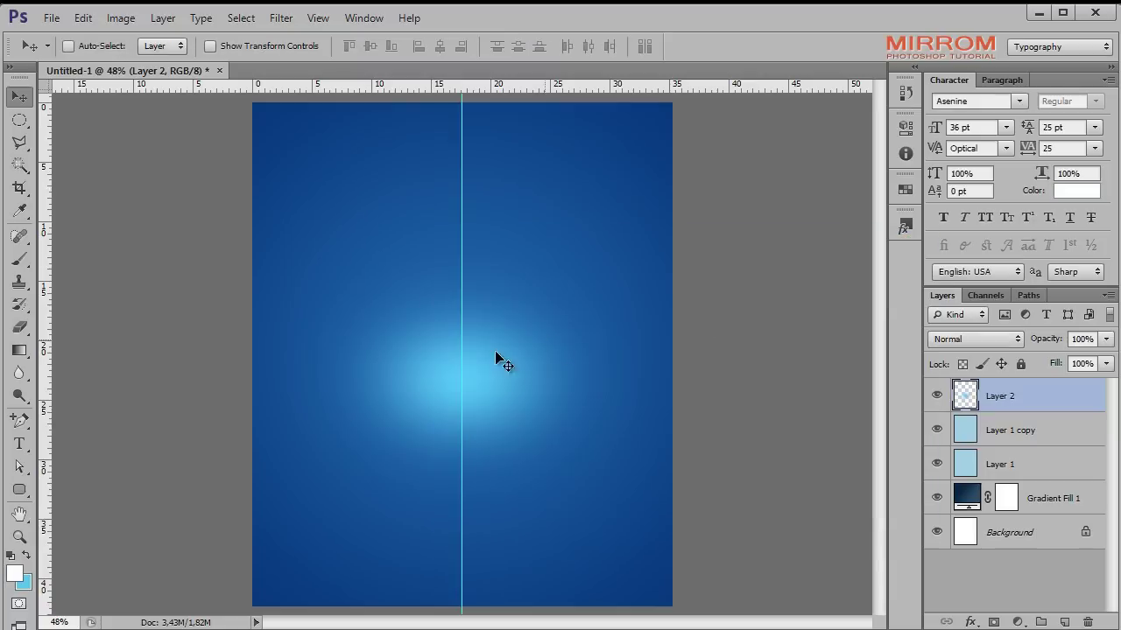
left_click(19, 489)
left_click(118, 520)
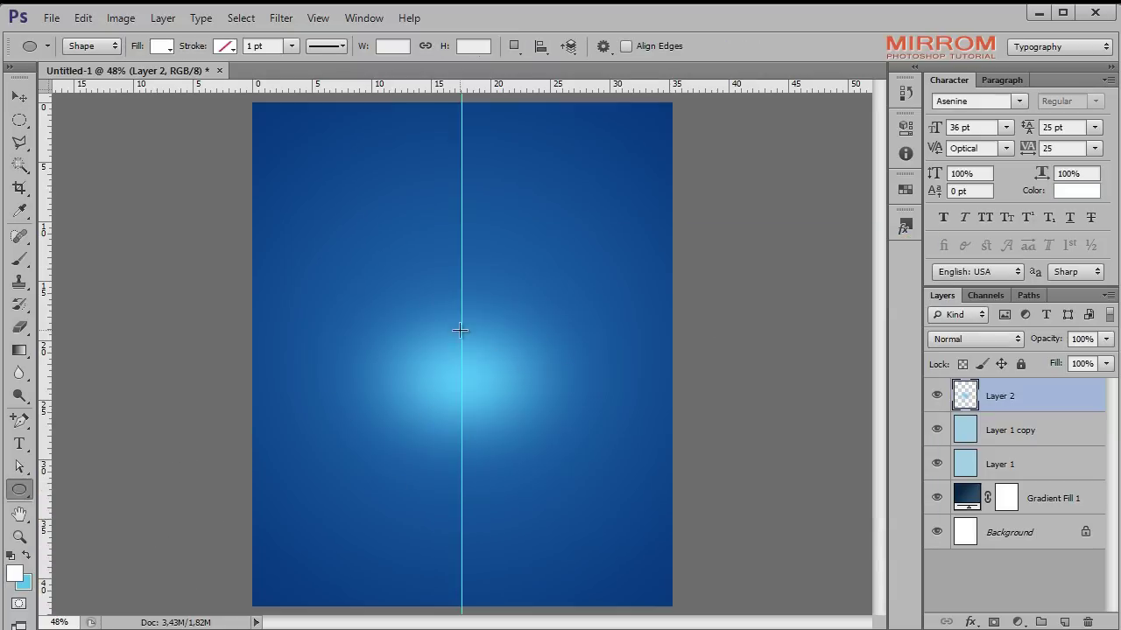
left_click_drag(390, 266, 546, 421)
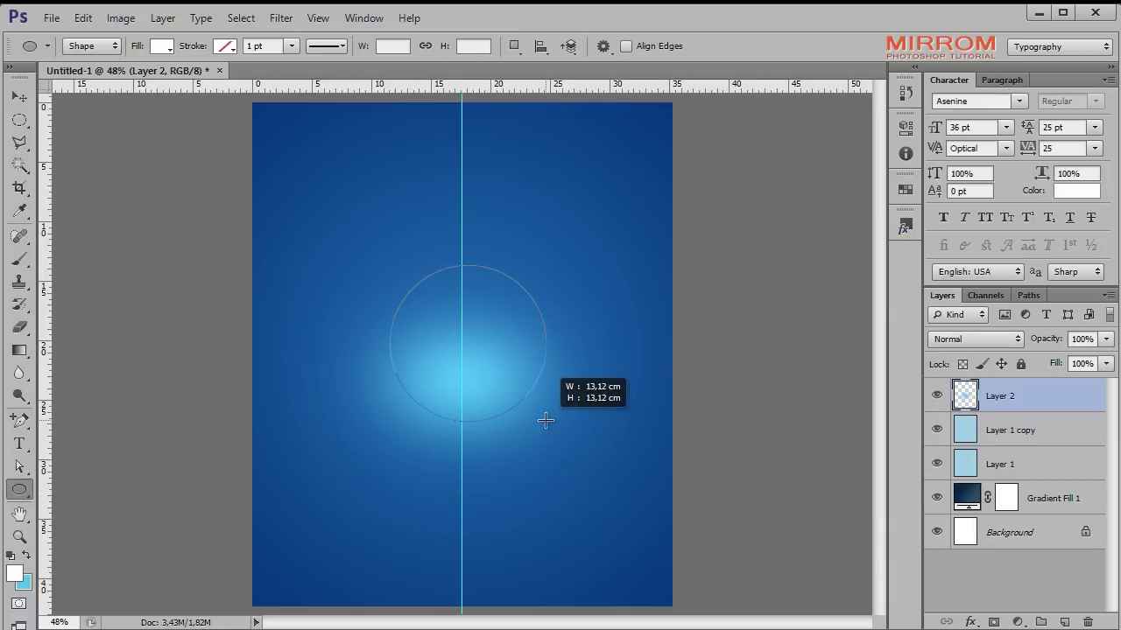
left_click_drag(545, 421, 543, 419)
Nudge the circle onto the centre guide and lower its Fill to 13%.
key("v")
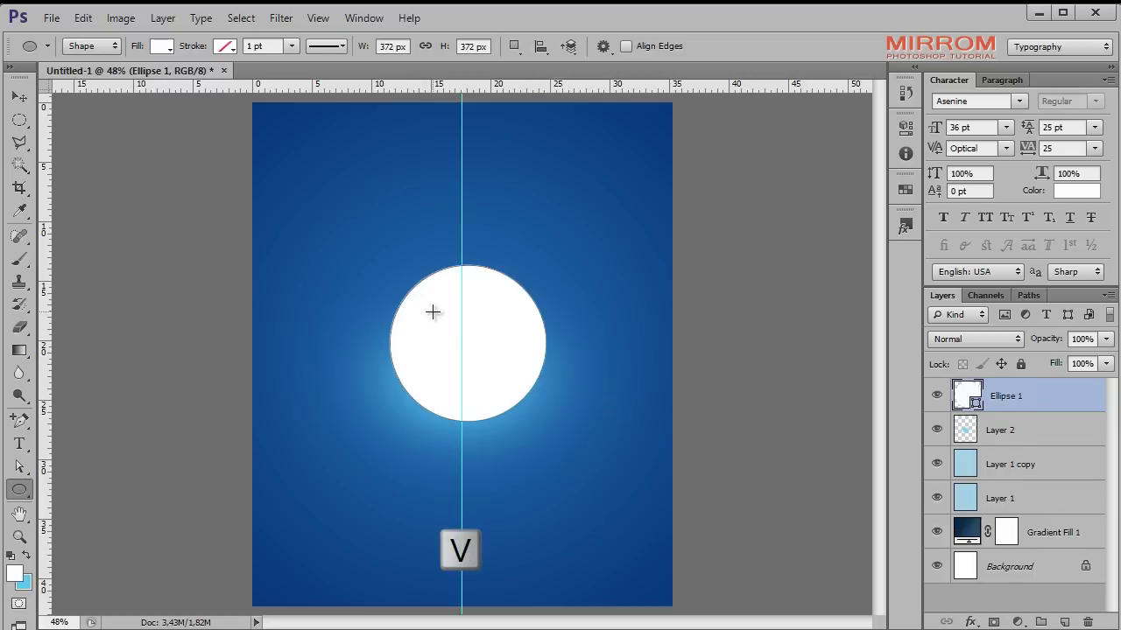
key("Left")
key("Left")
key("Left")
key("Left")
key("Left")
key("Left")
key("Left")
key("Left")
key("Left")
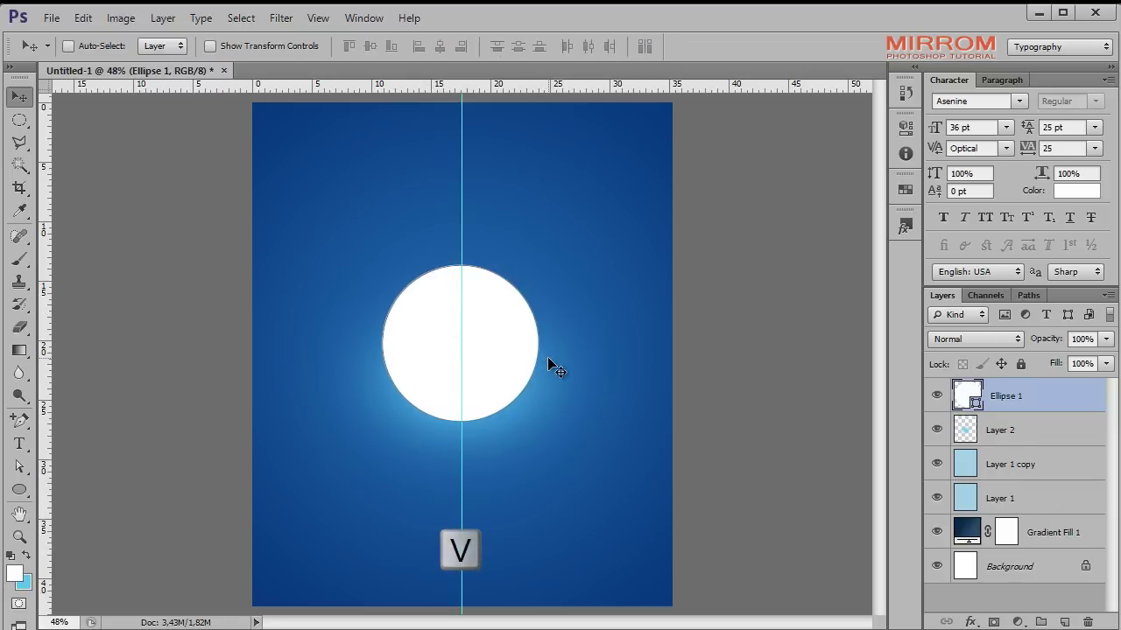
key("Right")
key("Right")
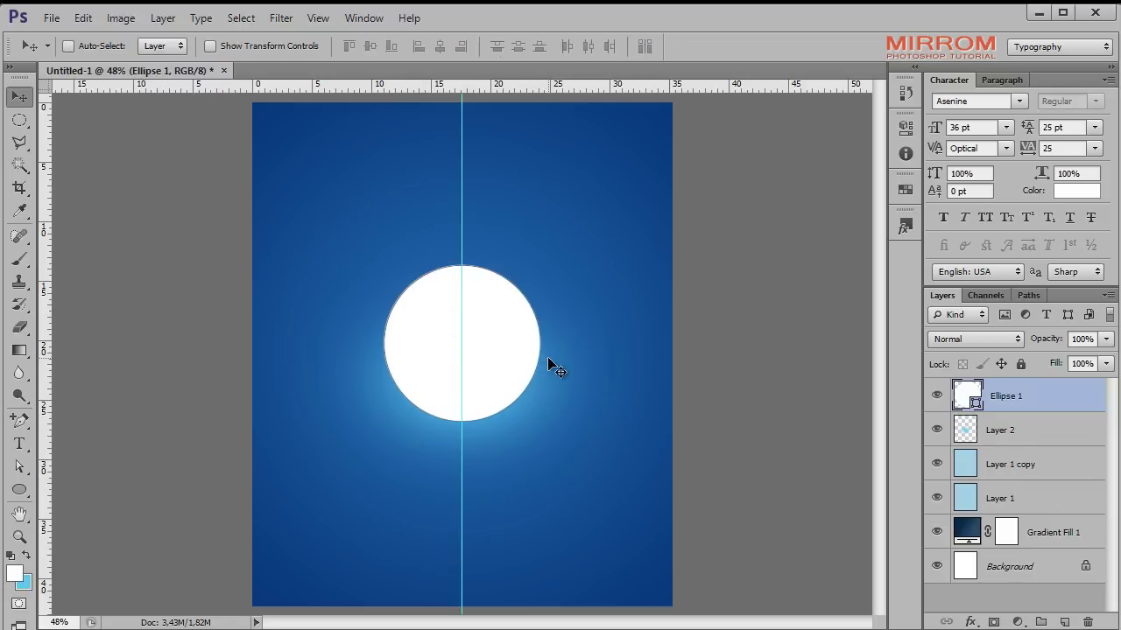
key("Up")
key("Up")
key("Up")
key("Up")
key("Up")
key("Up")
key("Up")
key("Up")
key("Up")
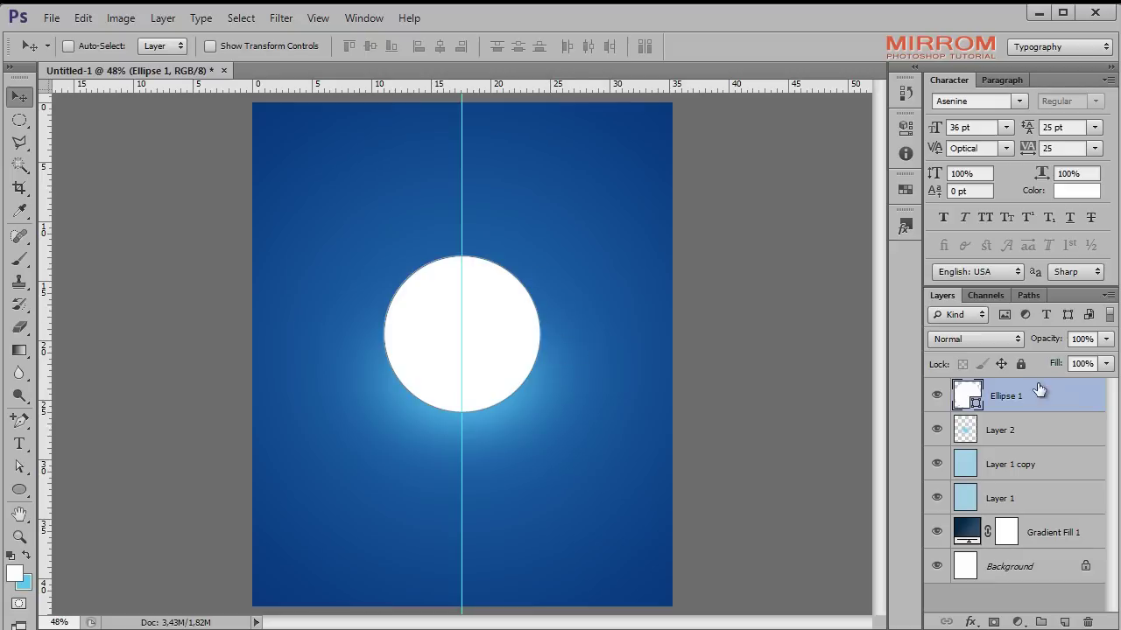
mouse_move(1056, 370)
left_mouse_down()
mouse_move(1039, 371)
mouse_move(1053, 369)
mouse_move(1048, 376)
left_mouse_up()
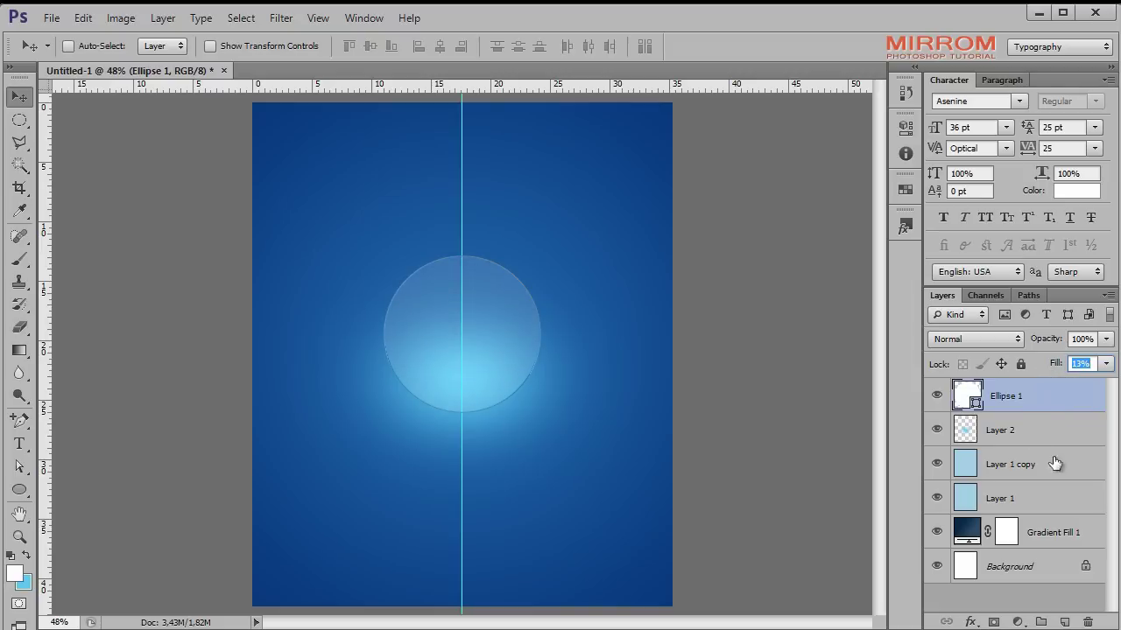
Zoom the canvas to fit the window and open Ellipse 1's layer style settings.
left_click(20, 536)
left_click(595, 45)
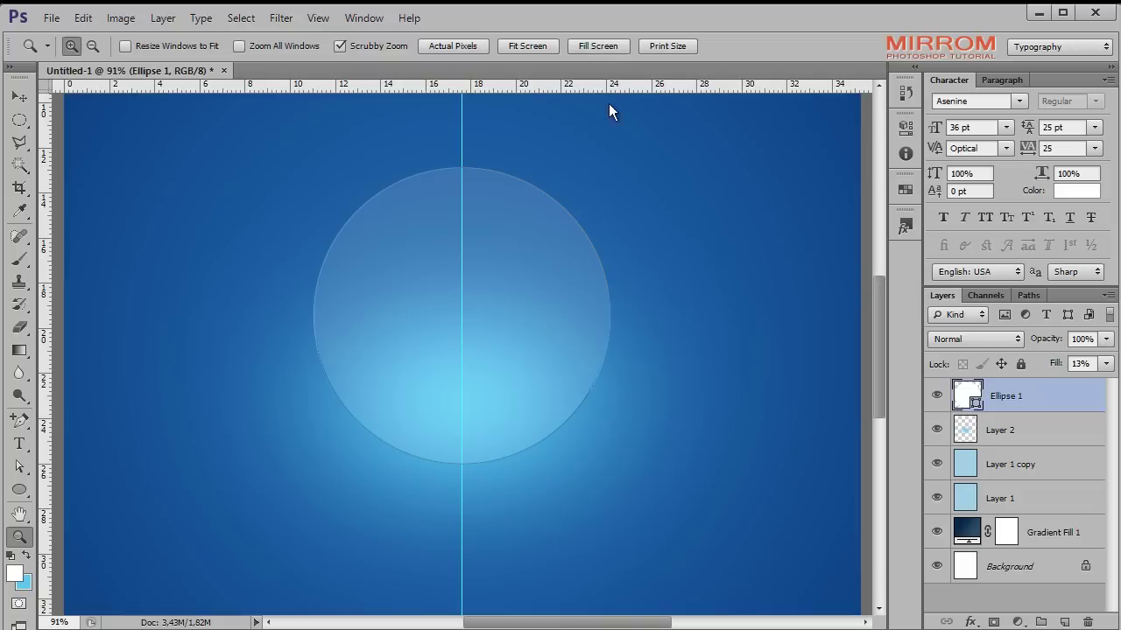
scroll(683, 321, "up", 3)
key("v")
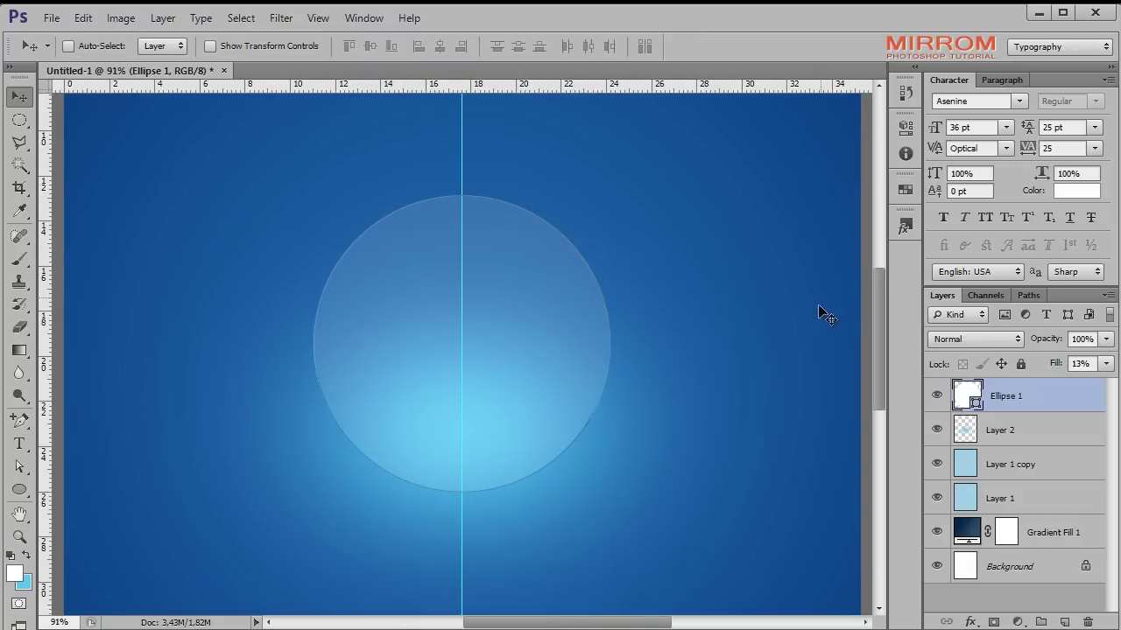
left_click_drag(627, 627, 653, 626)
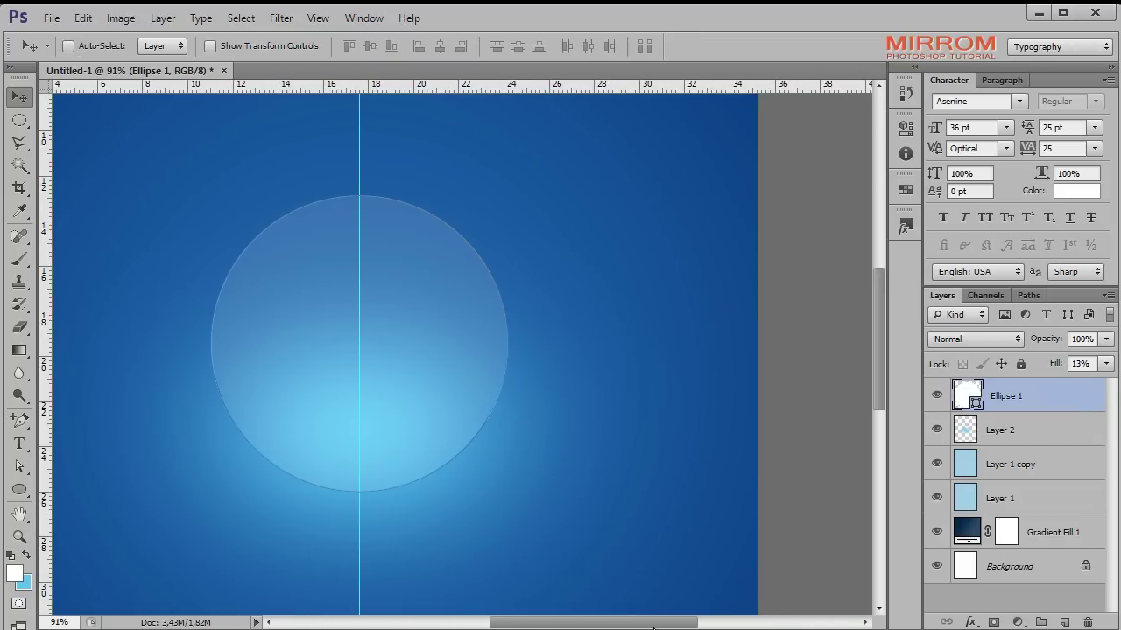
double_click(1099, 392)
left_click_drag(805, 230, 757, 152)
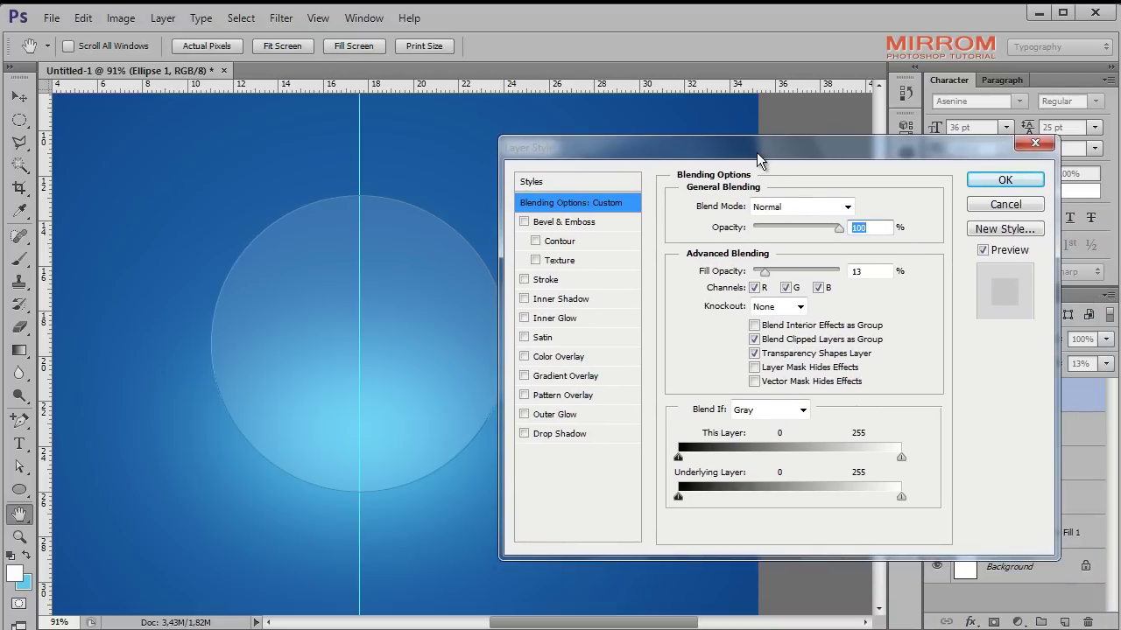
Enable Inner Glow on the circle with a pure white colour.
left_click(577, 318)
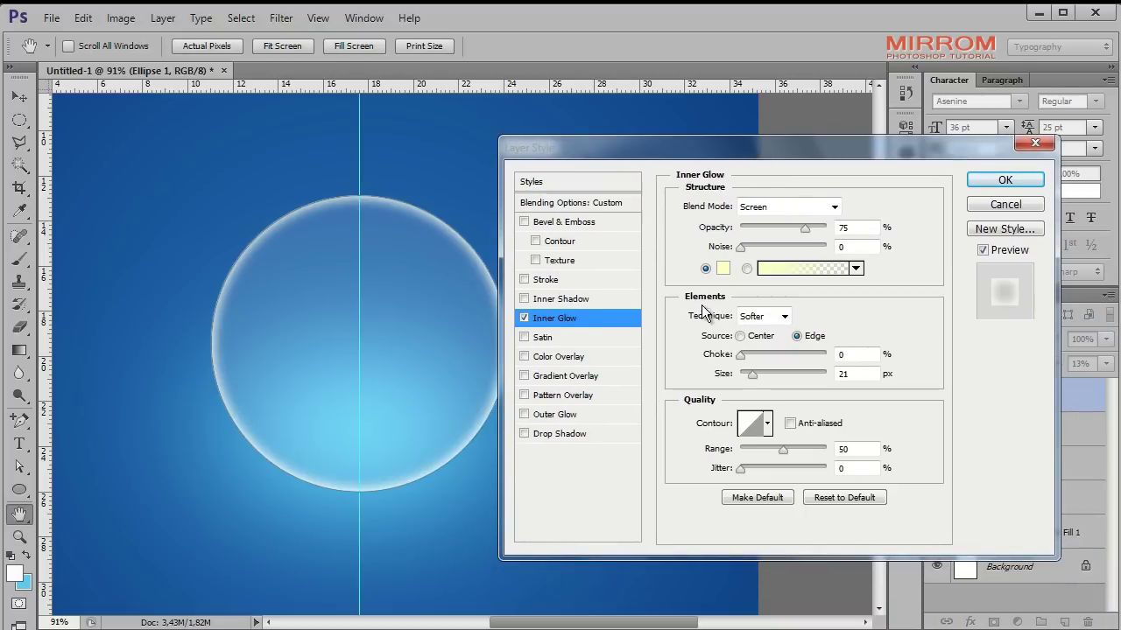
left_click(722, 262)
left_click(484, 342)
left_click(450, 289)
left_click(718, 526)
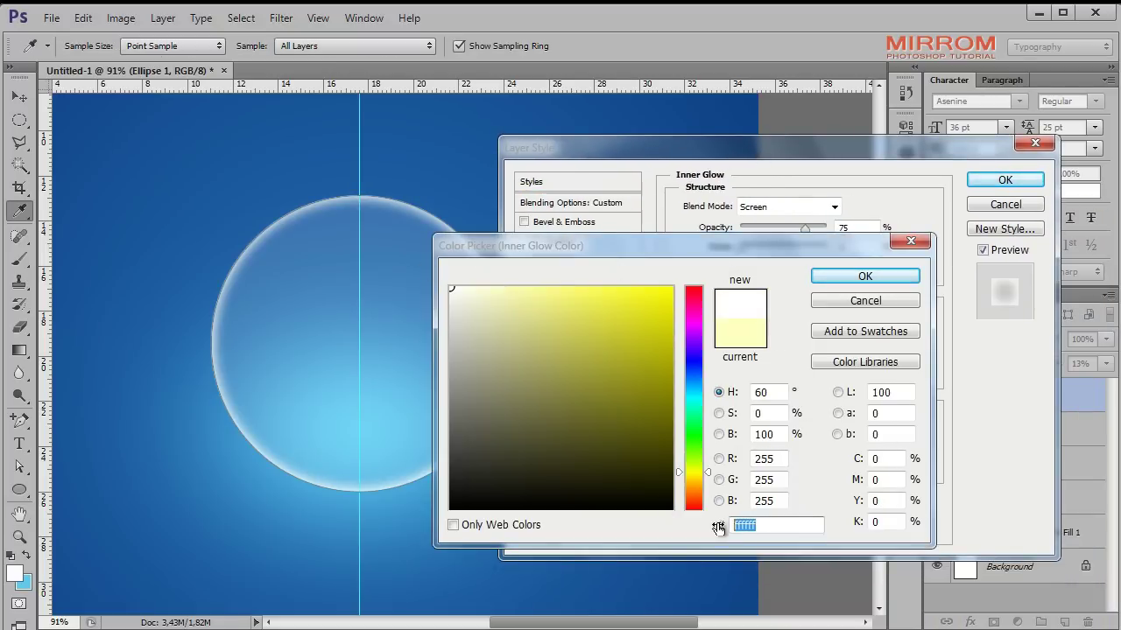
key("Return")
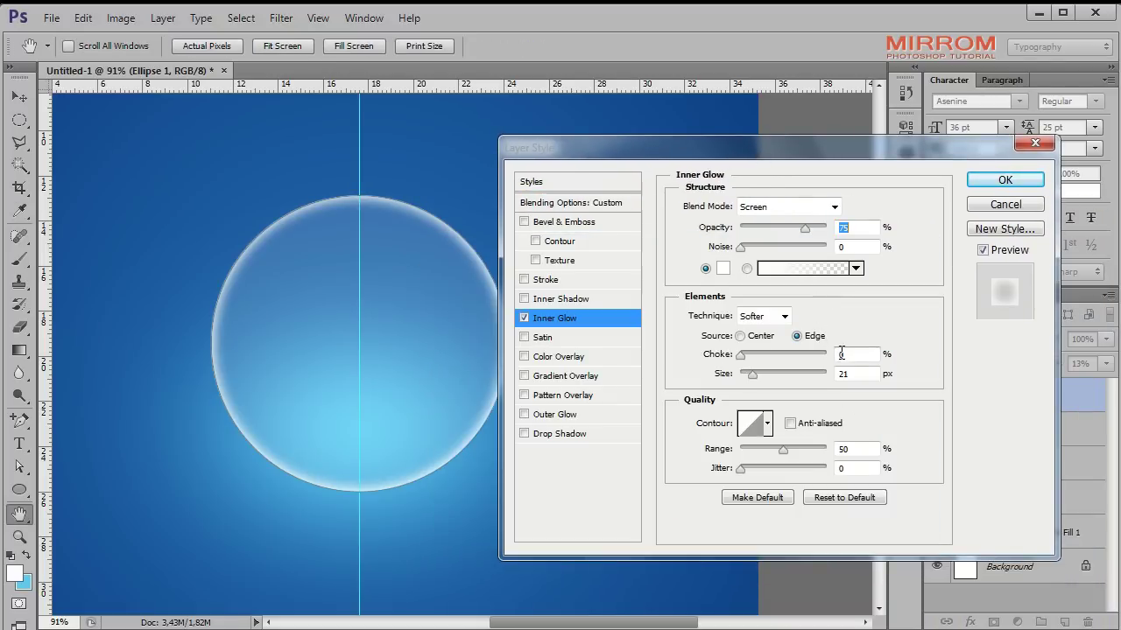
Set the inner glow to 22% opacity and 39 px size, and apply it.
scroll(846, 225, "down", 20)
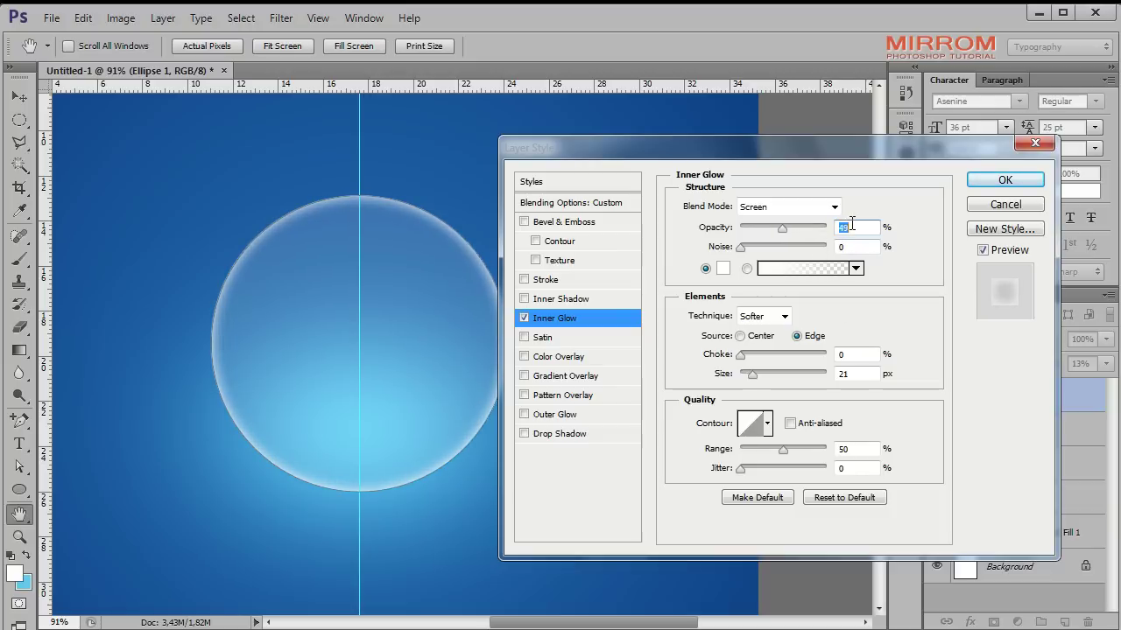
scroll(853, 226, "down", 20)
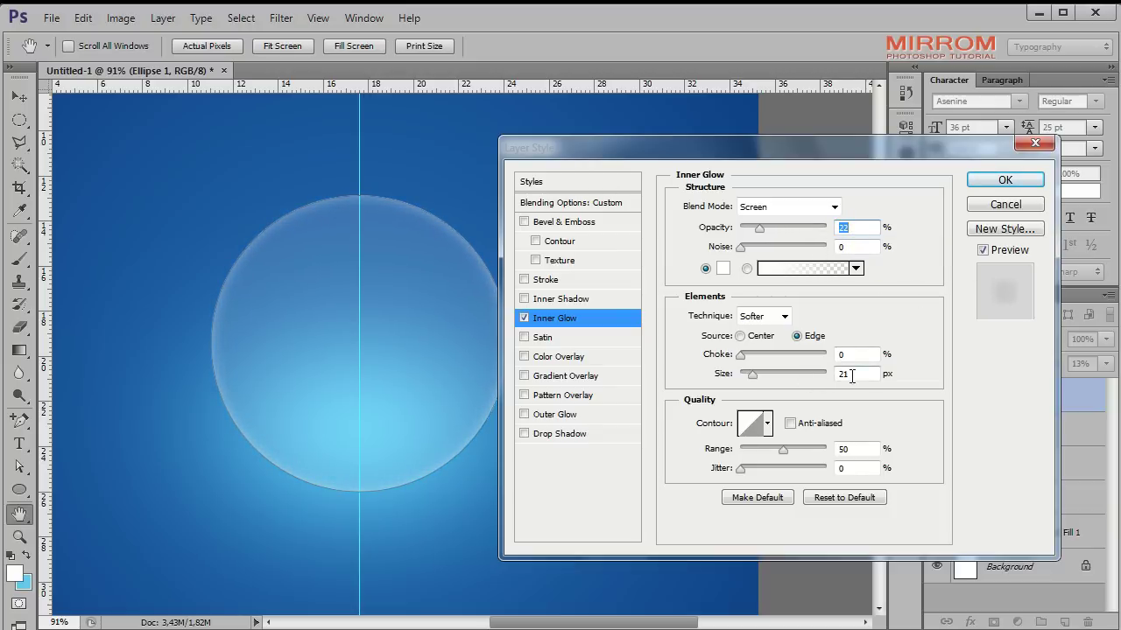
scroll(852, 375, "up", 7)
scroll(855, 375, "up", 7)
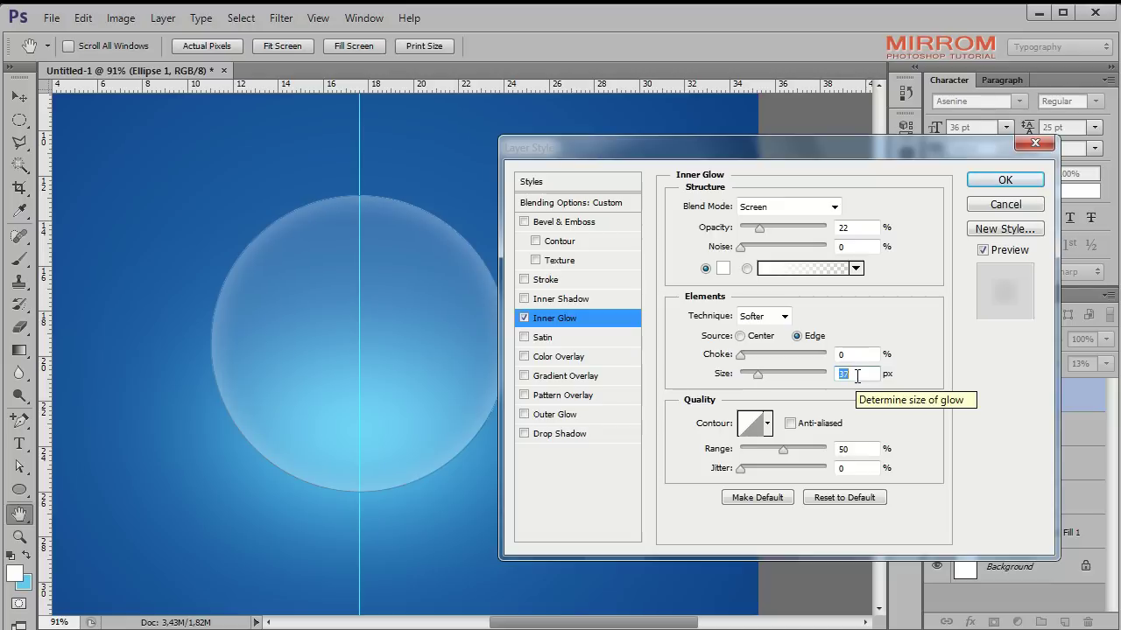
left_click(859, 368)
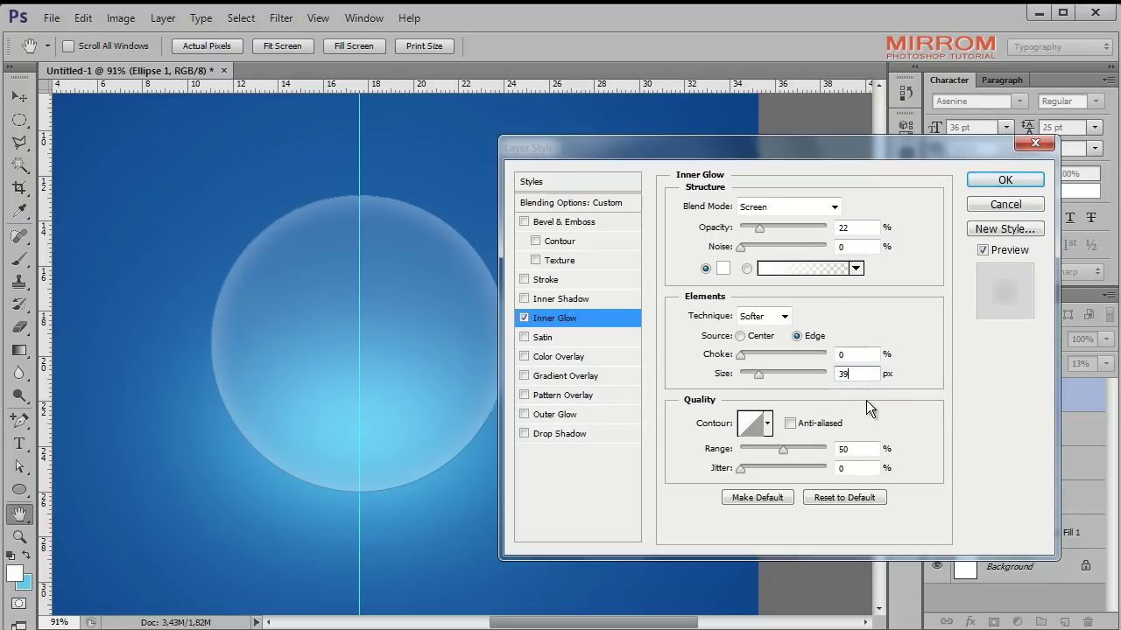
left_click(1005, 179)
On a new layer, select a lens shape in the bubble's lower part.
left_click(1100, 396)
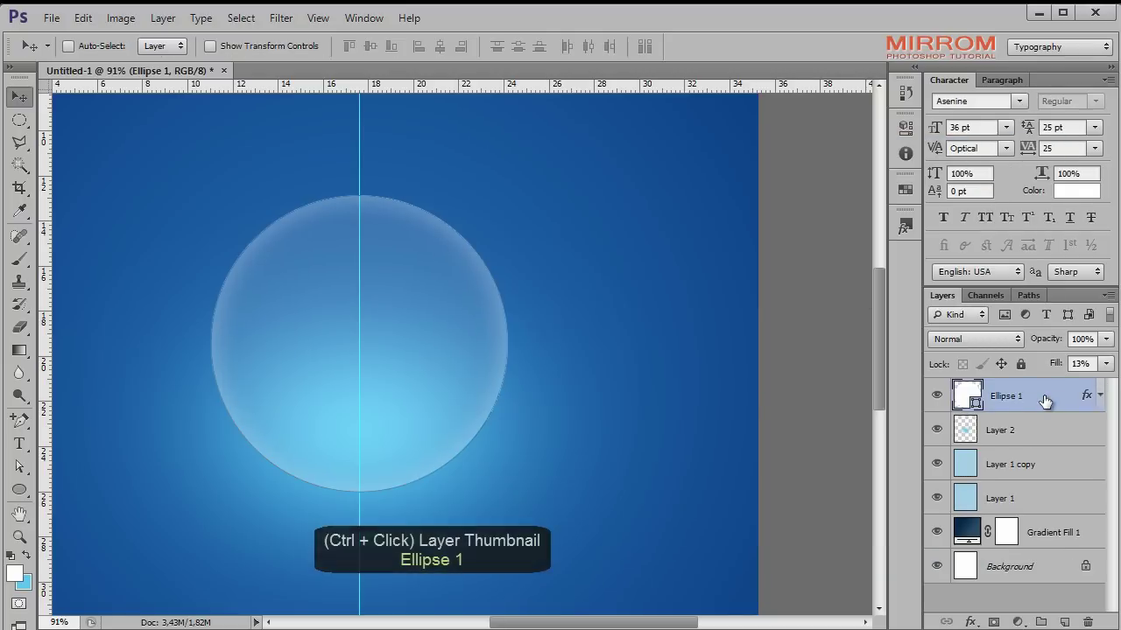
left_click(970, 398, "ctrl")
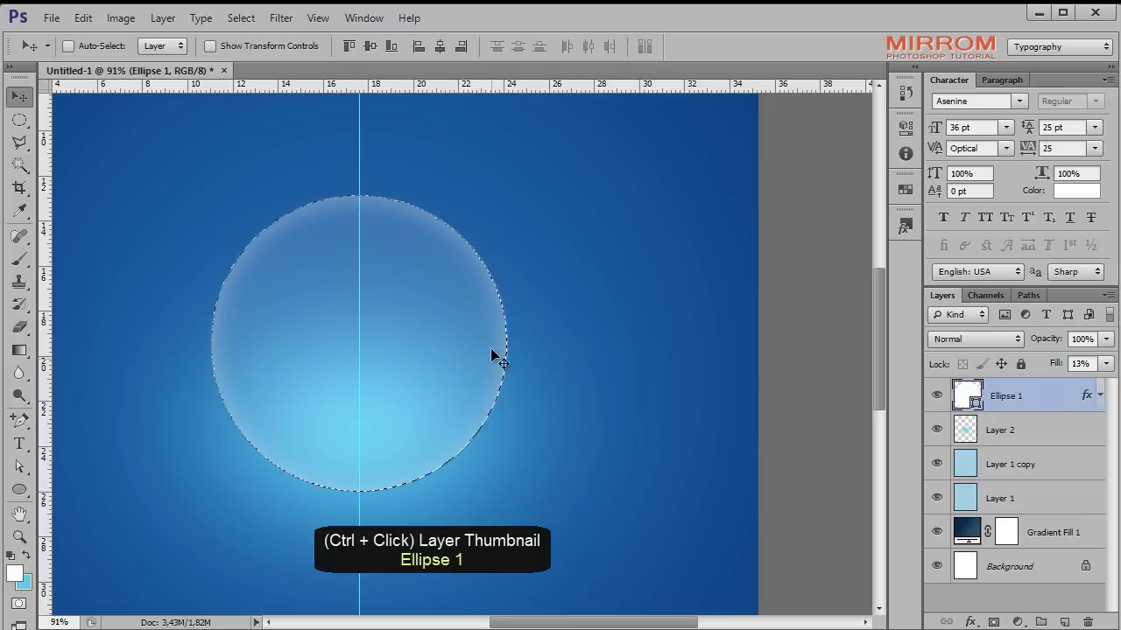
left_click_drag(368, 505, 368, 492)
key("ctrl+z")
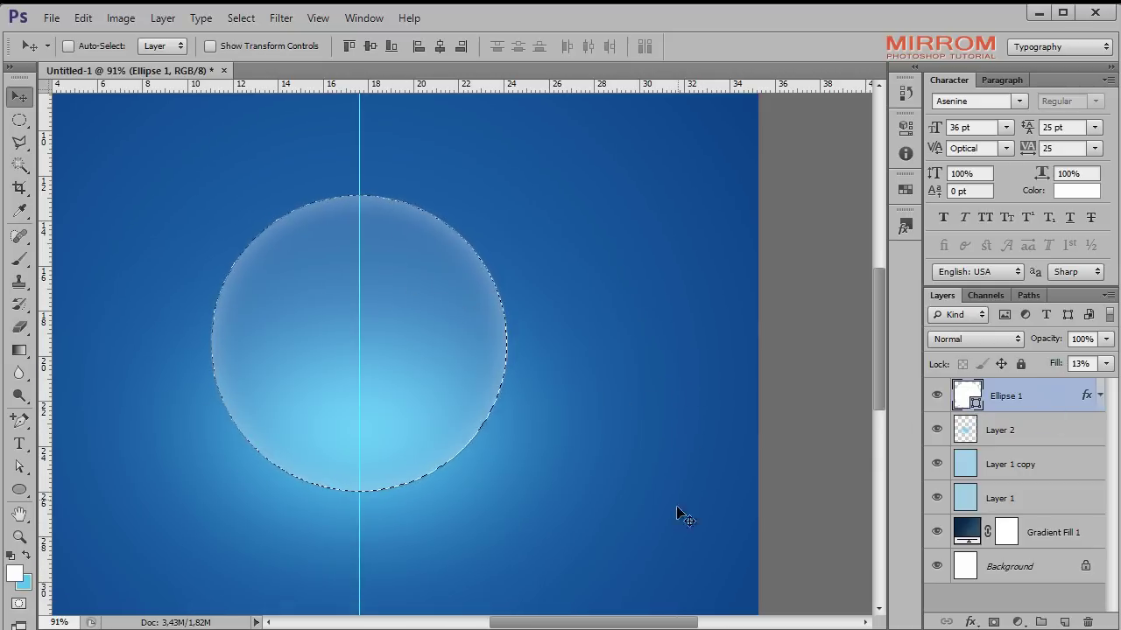
left_click(1064, 621)
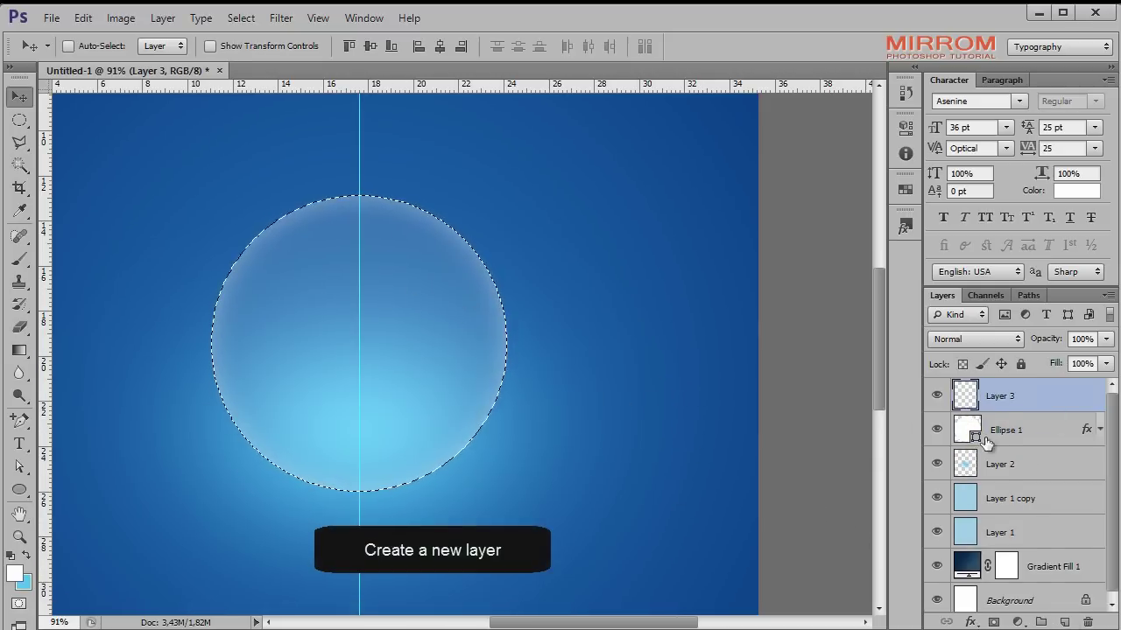
left_click(21, 121)
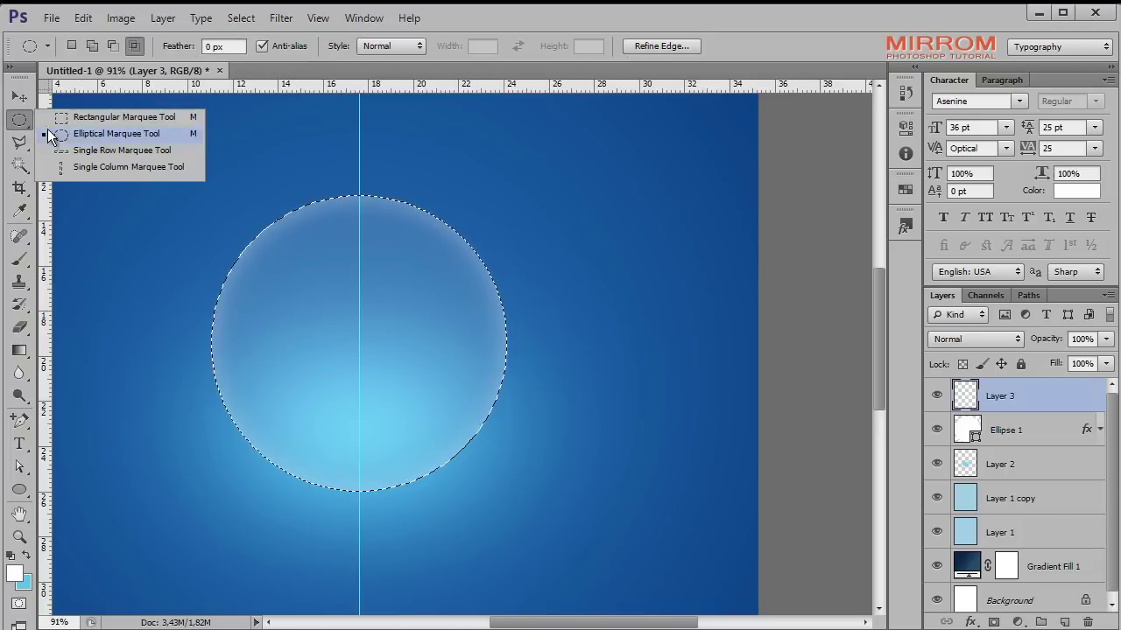
left_click(114, 130)
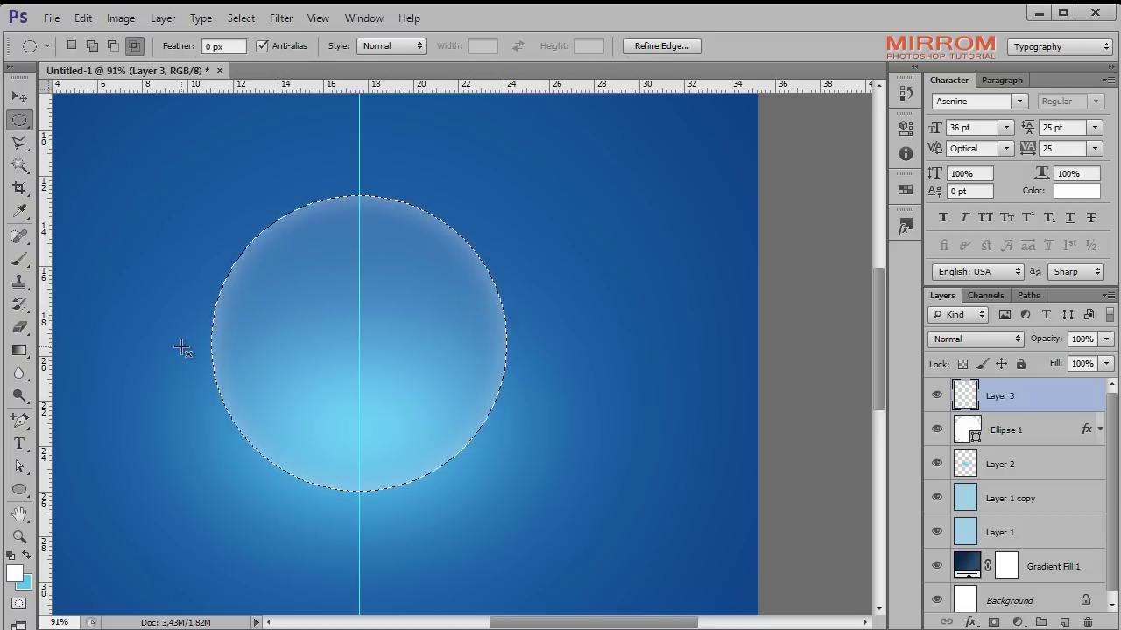
left_click_drag(181, 344, 430, 575)
Fill the lens with white, deselect, and blend it Lighter Color at low opacity.
left_click(14, 574)
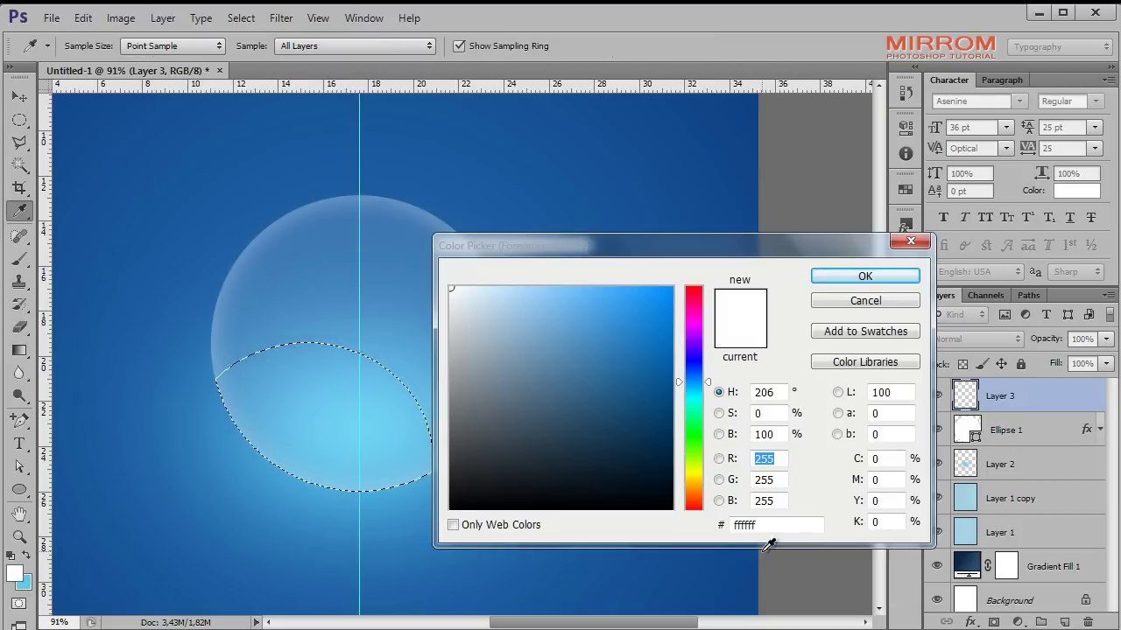
left_click(858, 275)
key("alt+BackSpace")
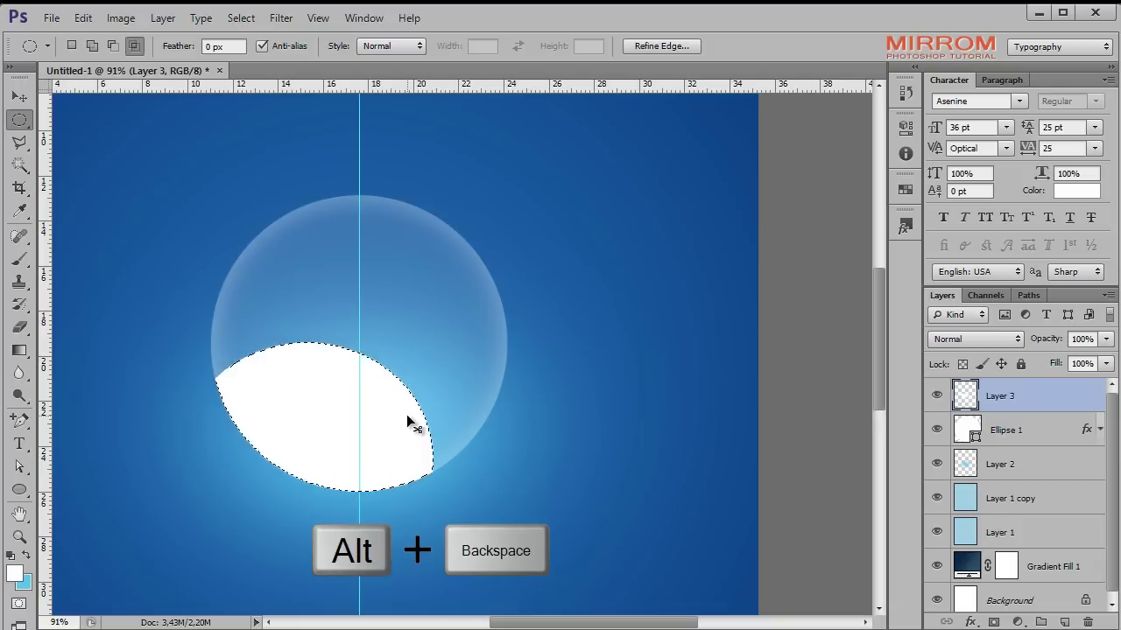
key("ctrl+d")
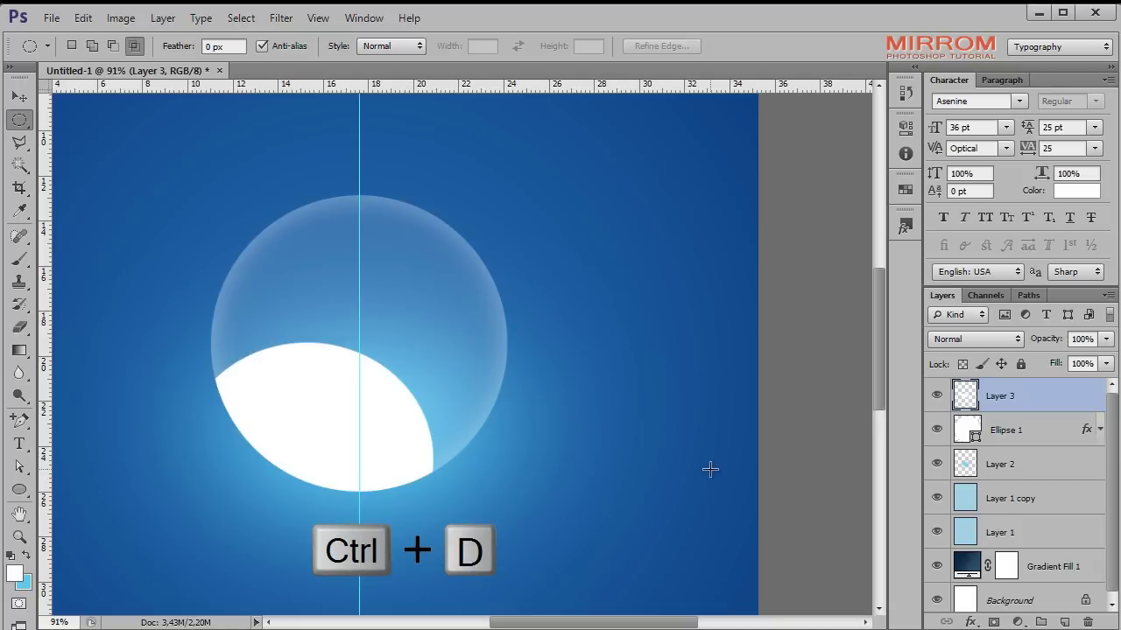
left_click(966, 341)
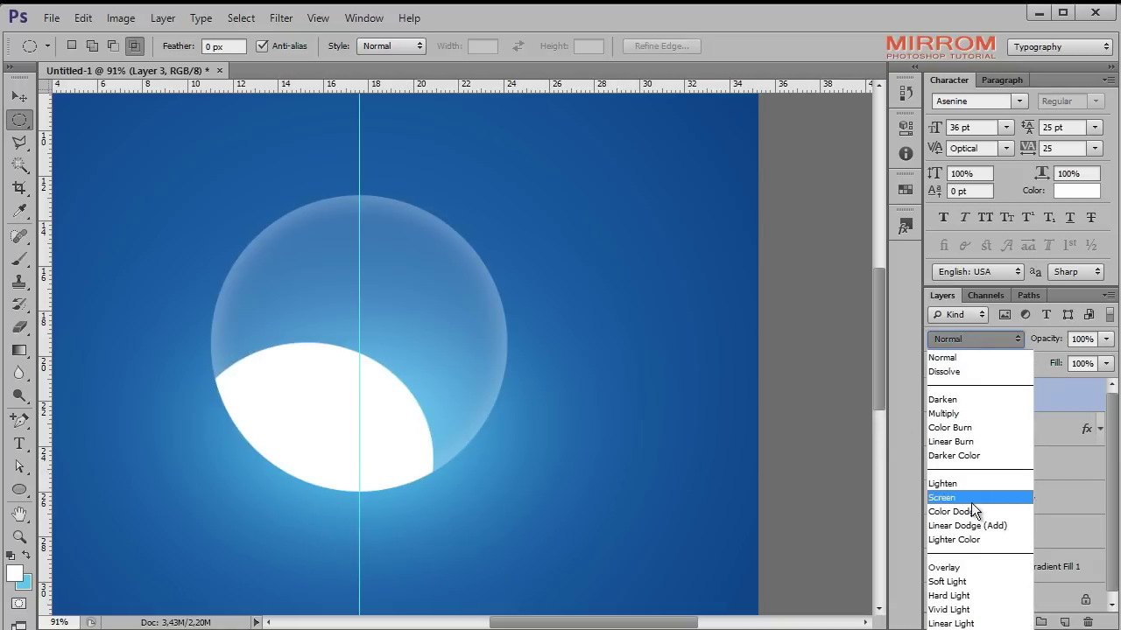
left_click(974, 567)
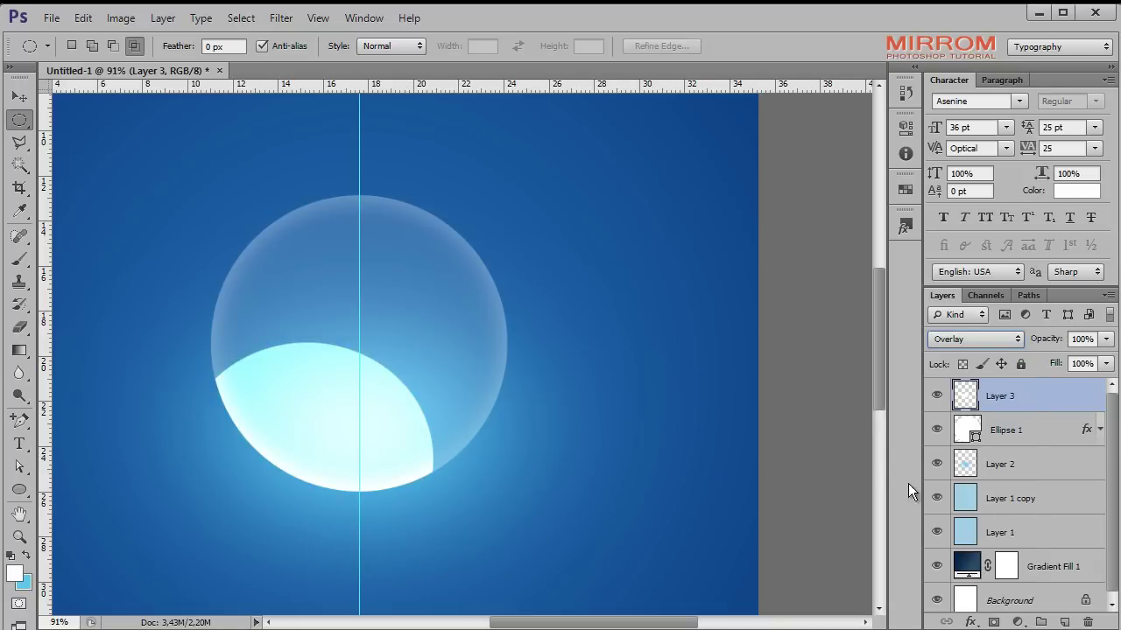
mouse_move(1058, 346)
left_mouse_down()
mouse_move(1040, 346)
mouse_move(1060, 348)
left_mouse_up()
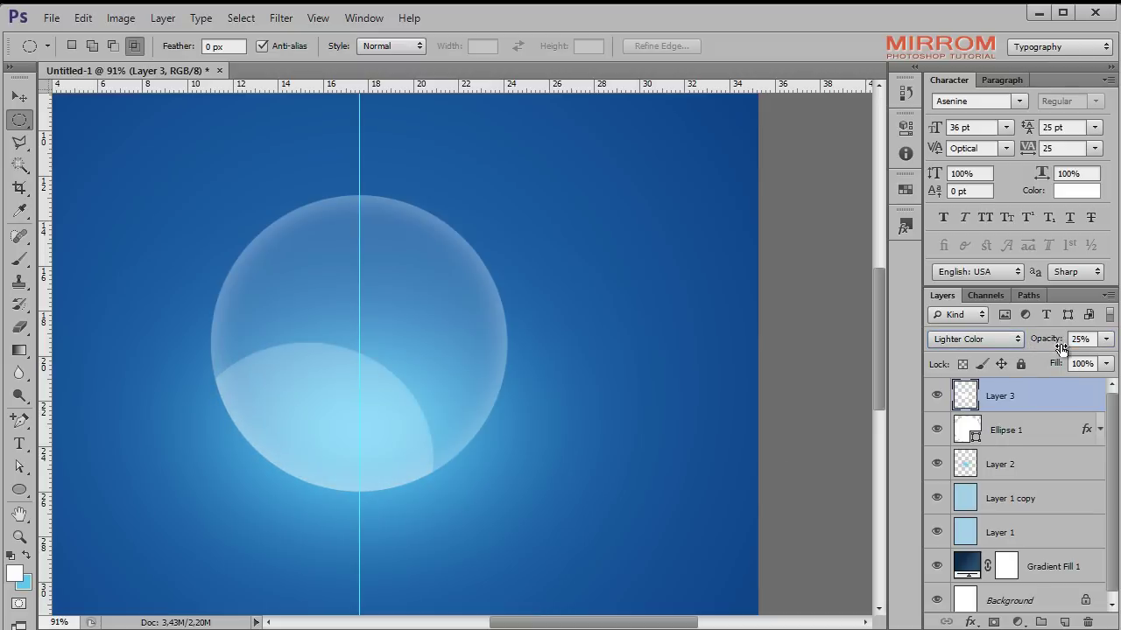
Set Layer 3 to 31% opacity, add a mask, and pick a 100 px soft brush at 77% opacity.
left_click(1030, 406)
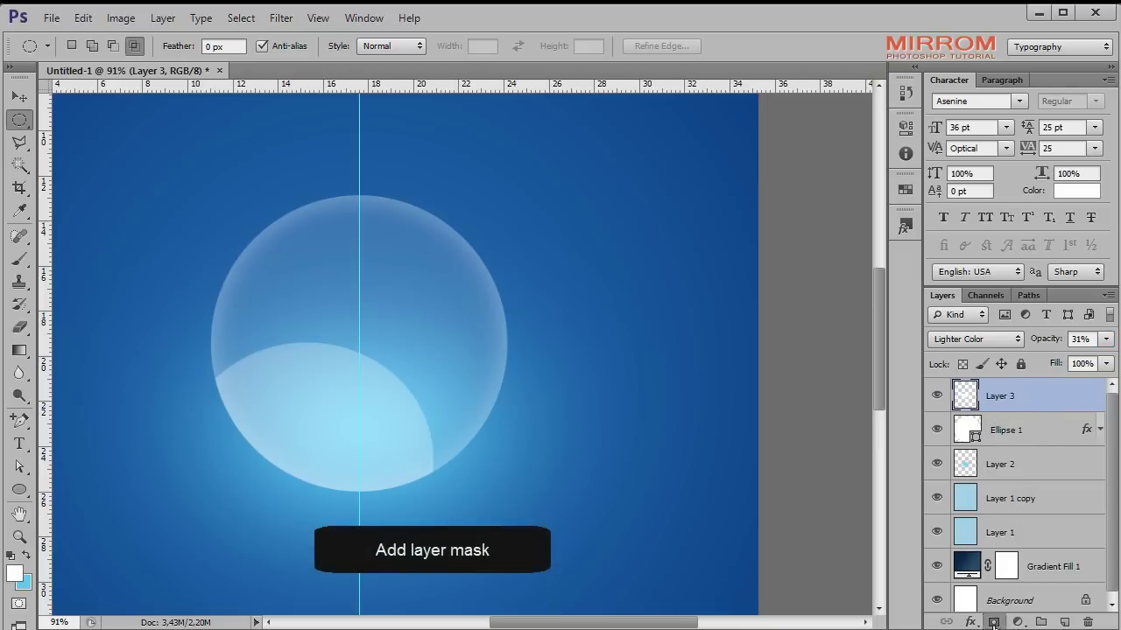
left_click(993, 622)
left_click(19, 258)
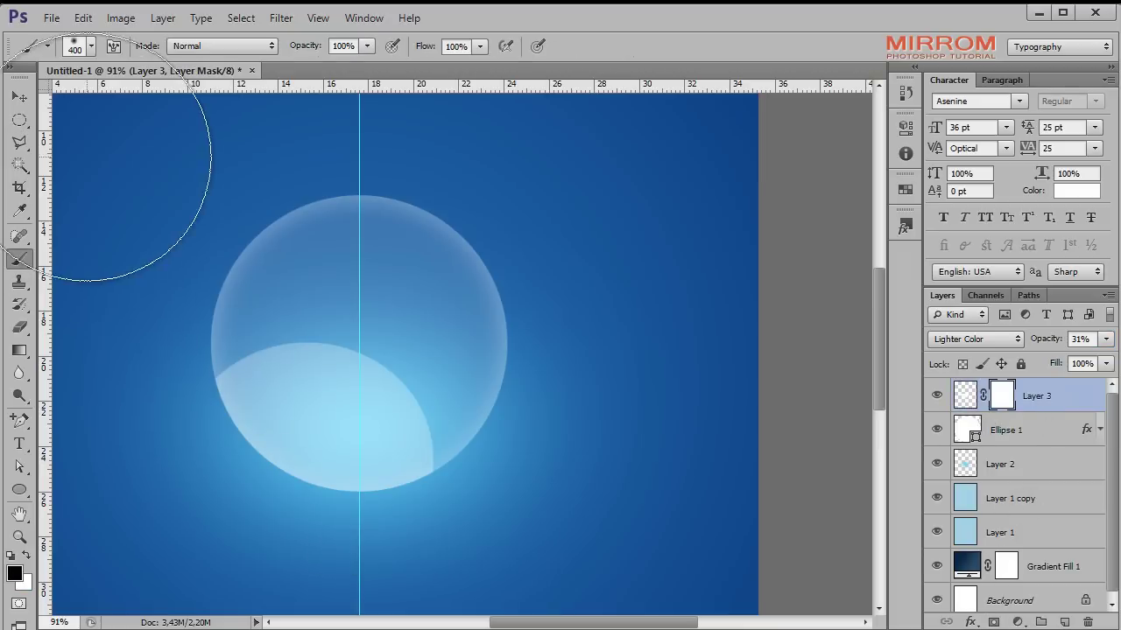
left_click(91, 45)
left_click(150, 238)
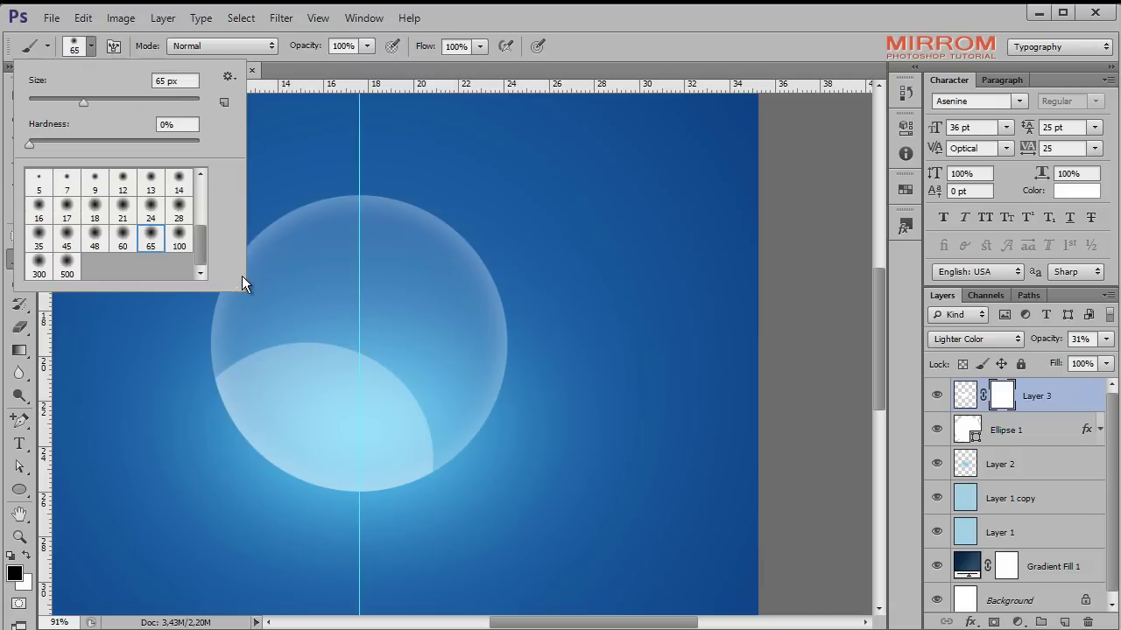
left_click(180, 246)
left_click(304, 49)
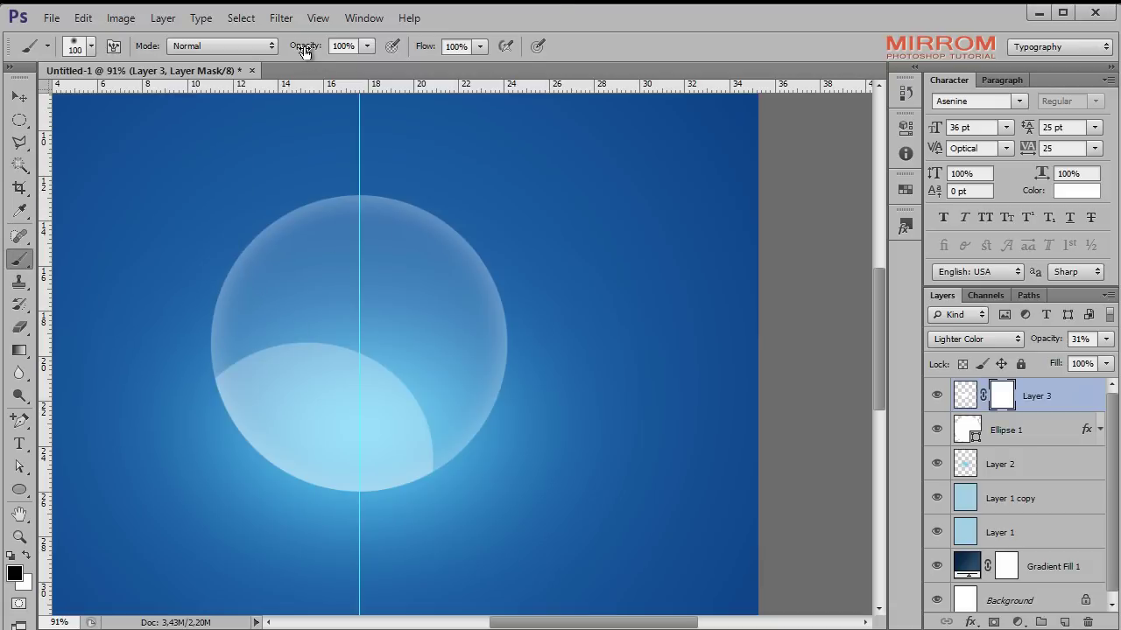
left_click_drag(305, 49, 307, 48)
Brush black on the mask with a 200 px brush to fade parts of the highlight.
scroll(565, 413, "left", 2)
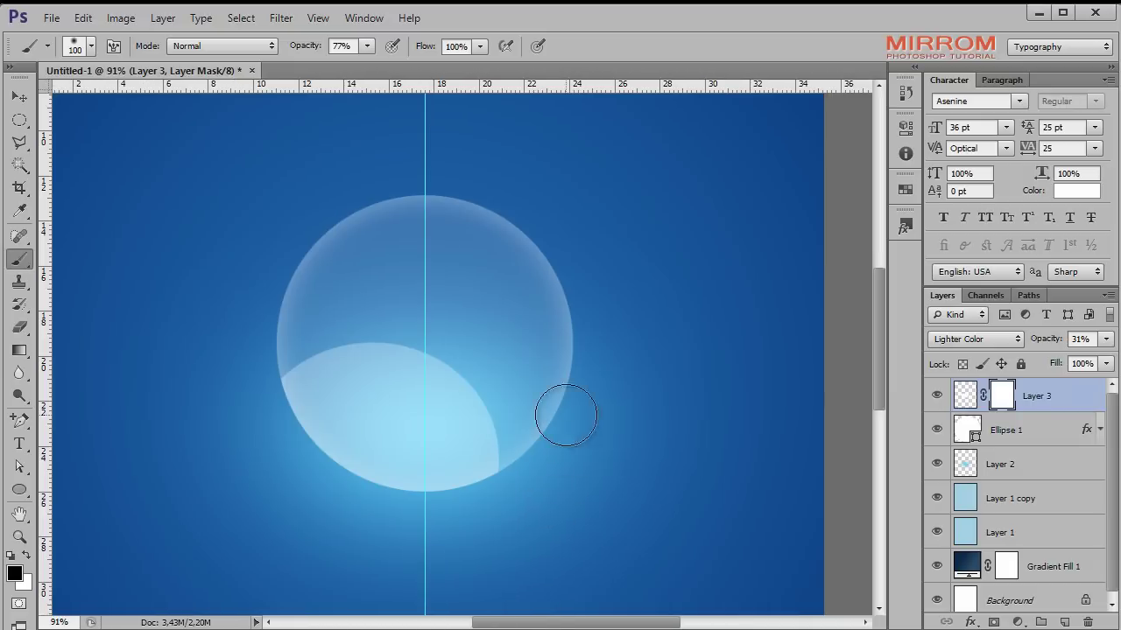
key("bracketright")
key("bracketright")
key("bracketright")
key("bracketright")
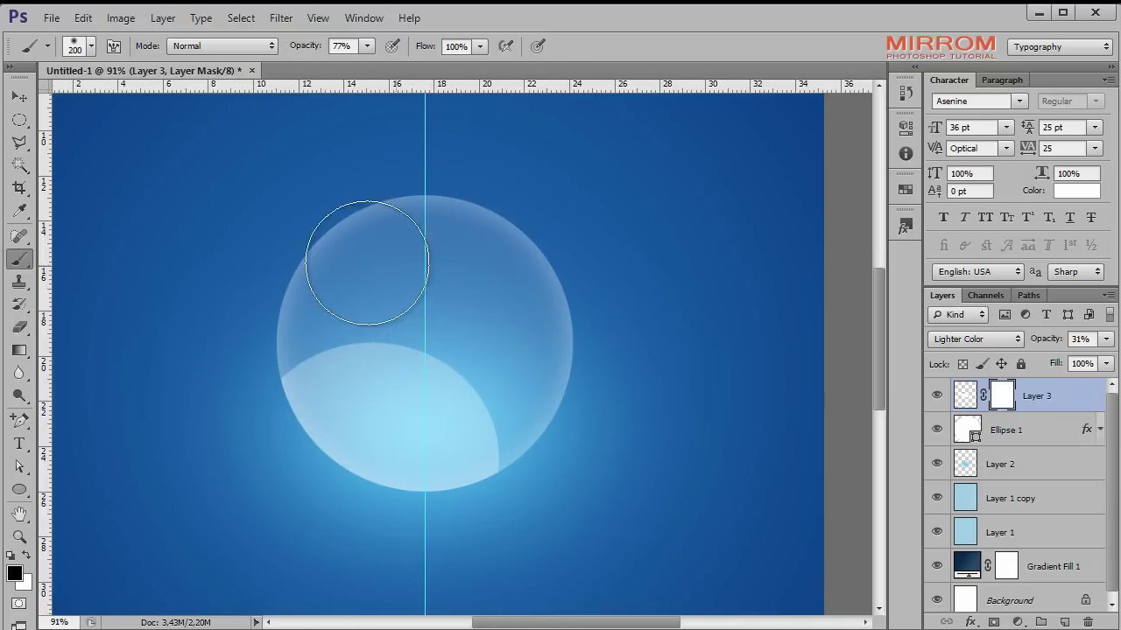
left_click_drag(286, 271, 593, 434)
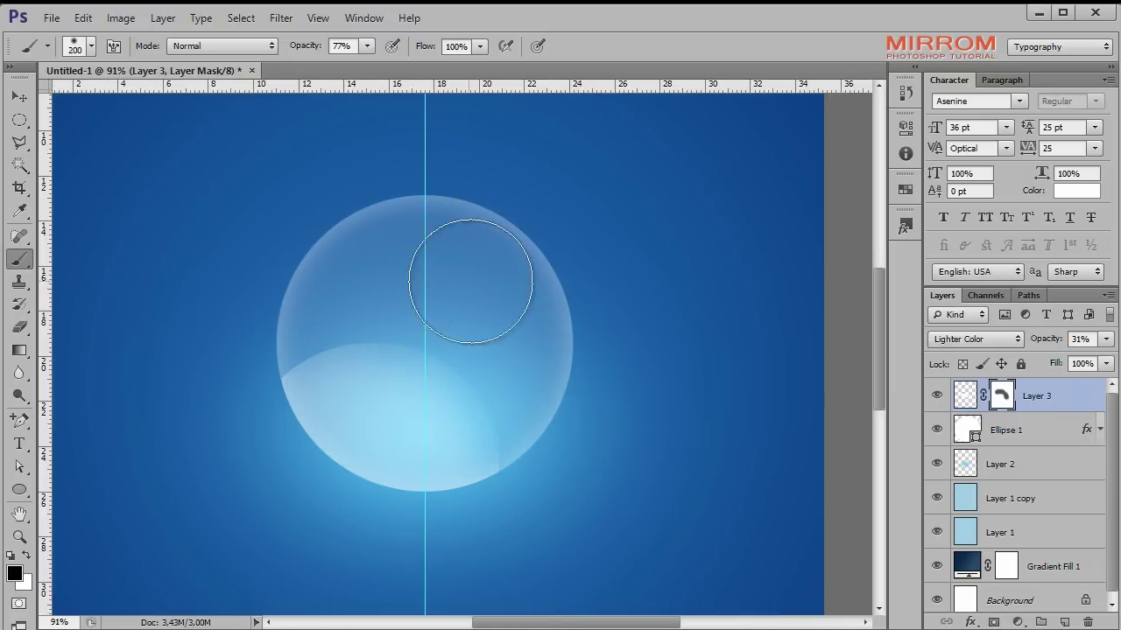
left_click_drag(250, 268, 260, 282)
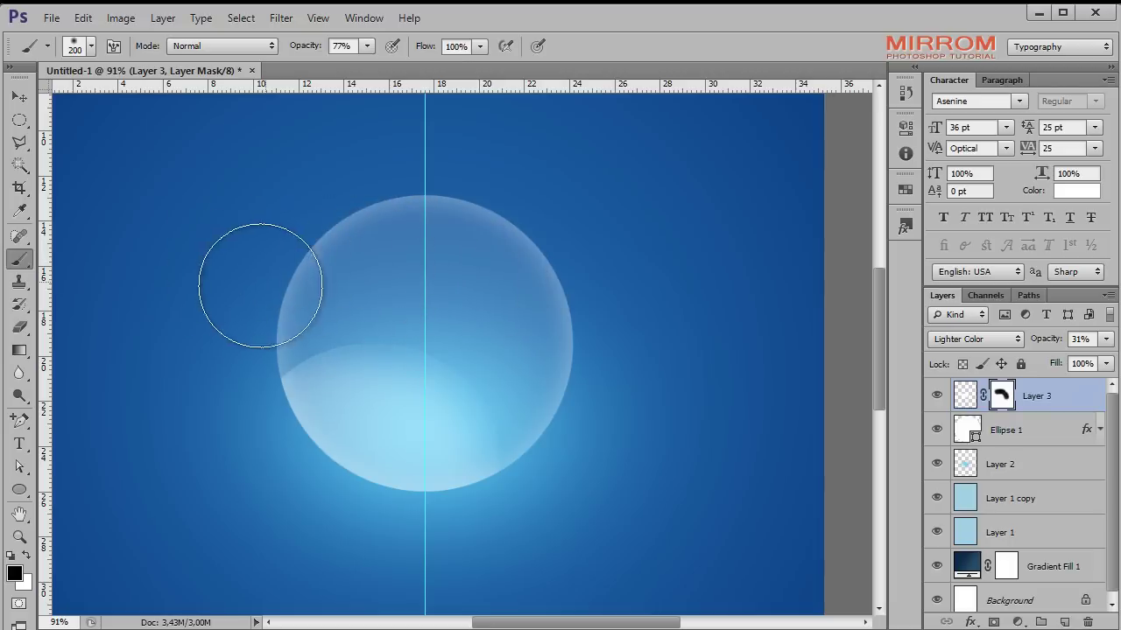
left_click_drag(601, 438, 625, 476)
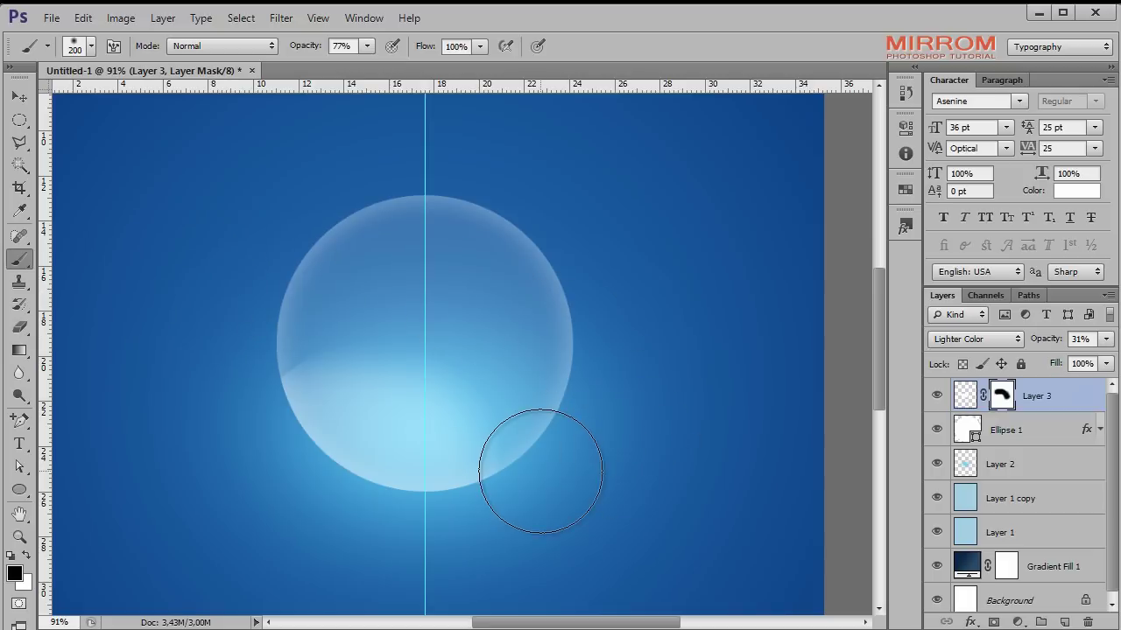
Load the Ellipse 1 bubble outline as a selection and add a new empty Layer 4.
key("v")
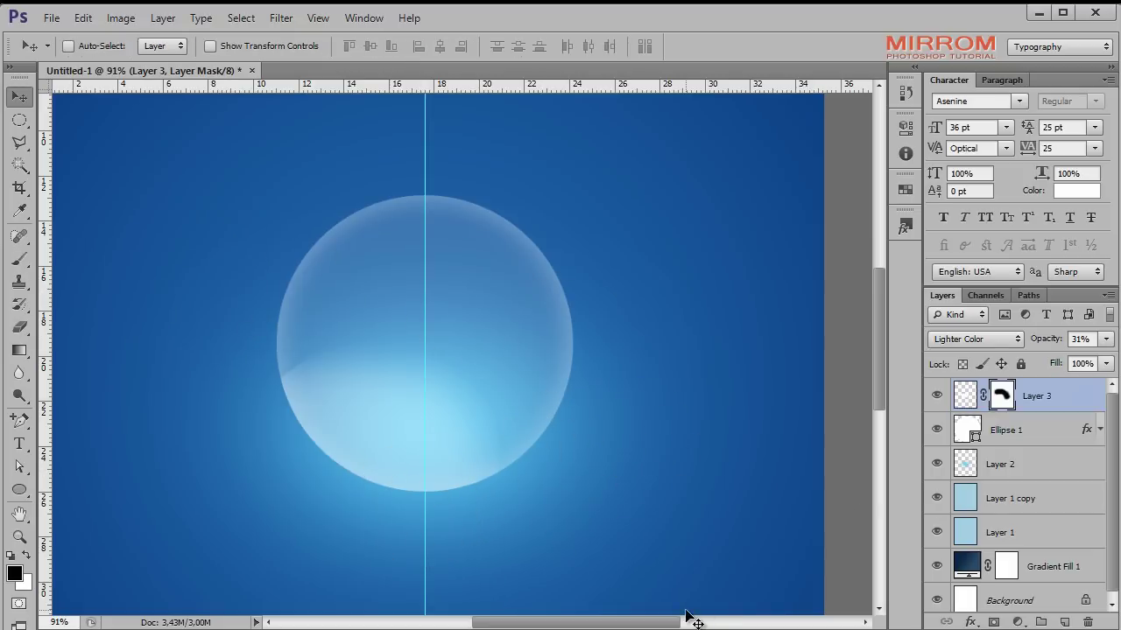
left_click_drag(603, 627, 590, 626)
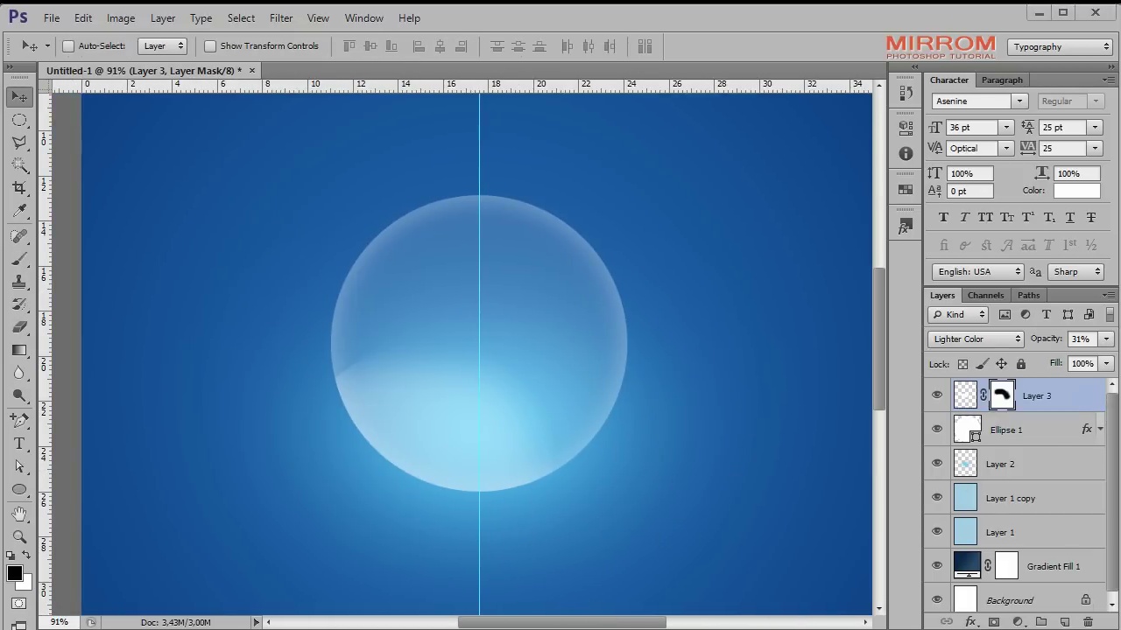
left_click(975, 440, "ctrl")
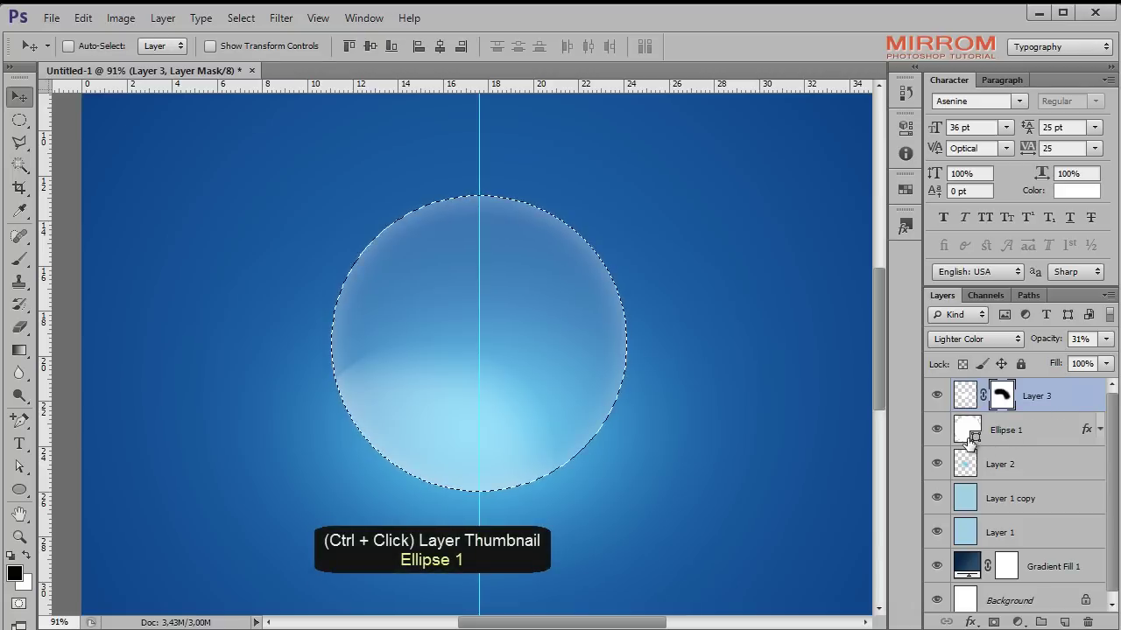
left_click(1039, 399)
left_click(1065, 621)
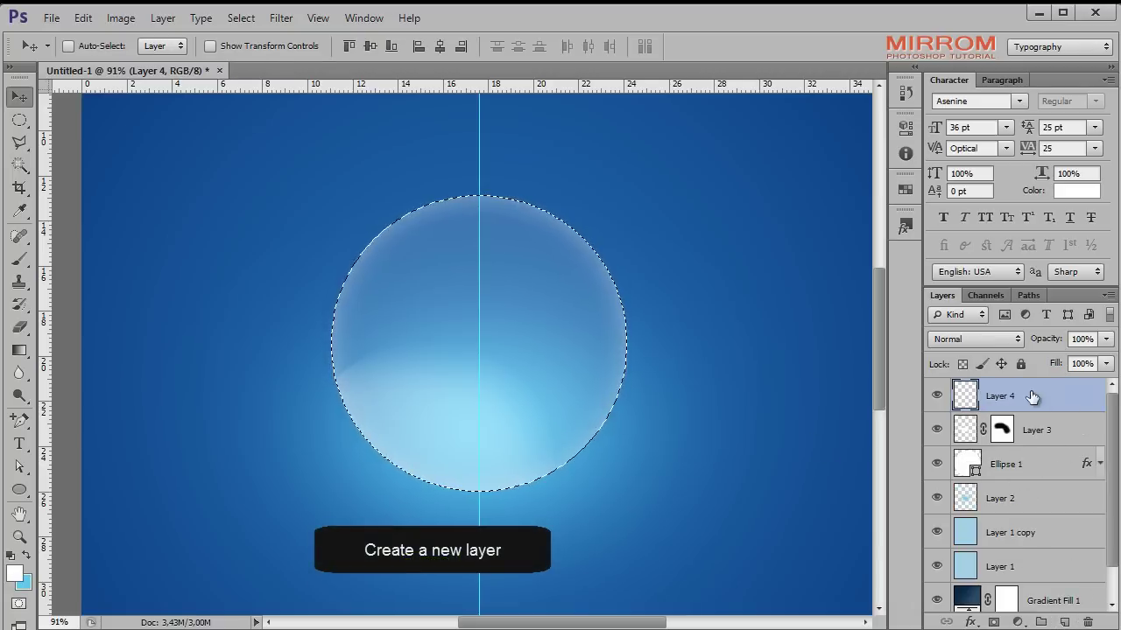
Subtract an ellipse from the bubble selection to leave a crescent along its lower part.
left_click(26, 121)
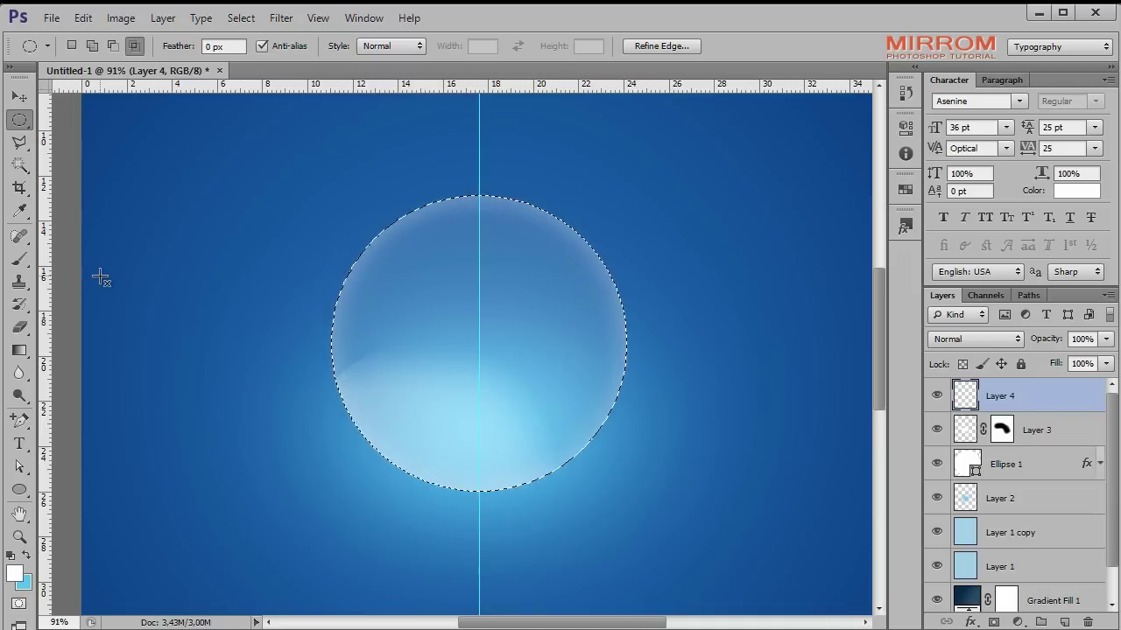
left_click(120, 50)
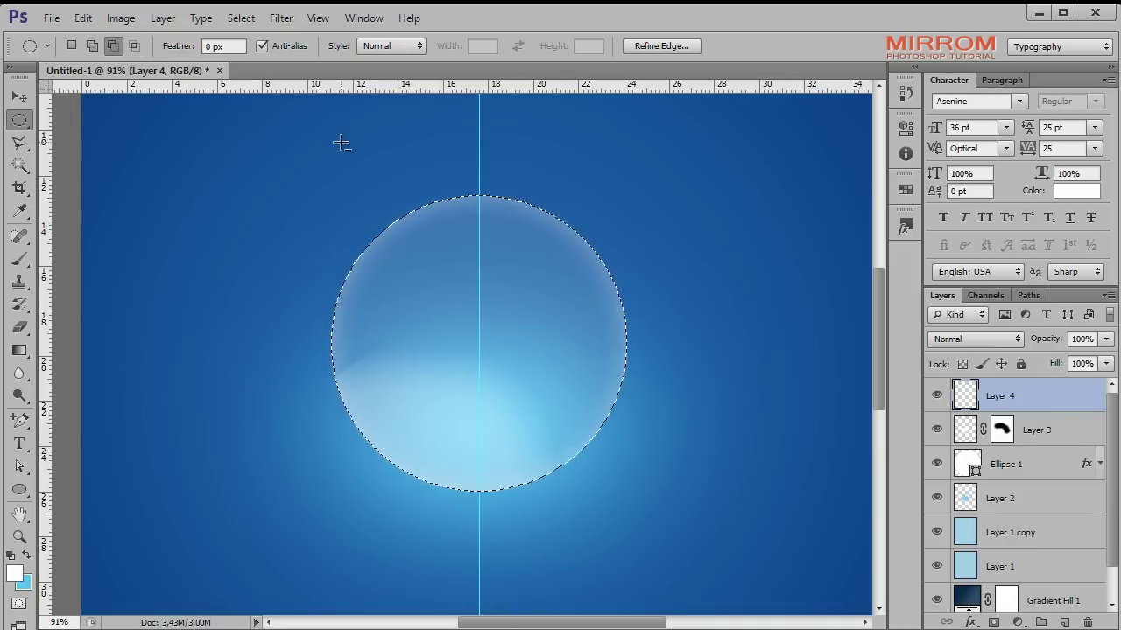
left_click_drag(341, 140, 636, 411)
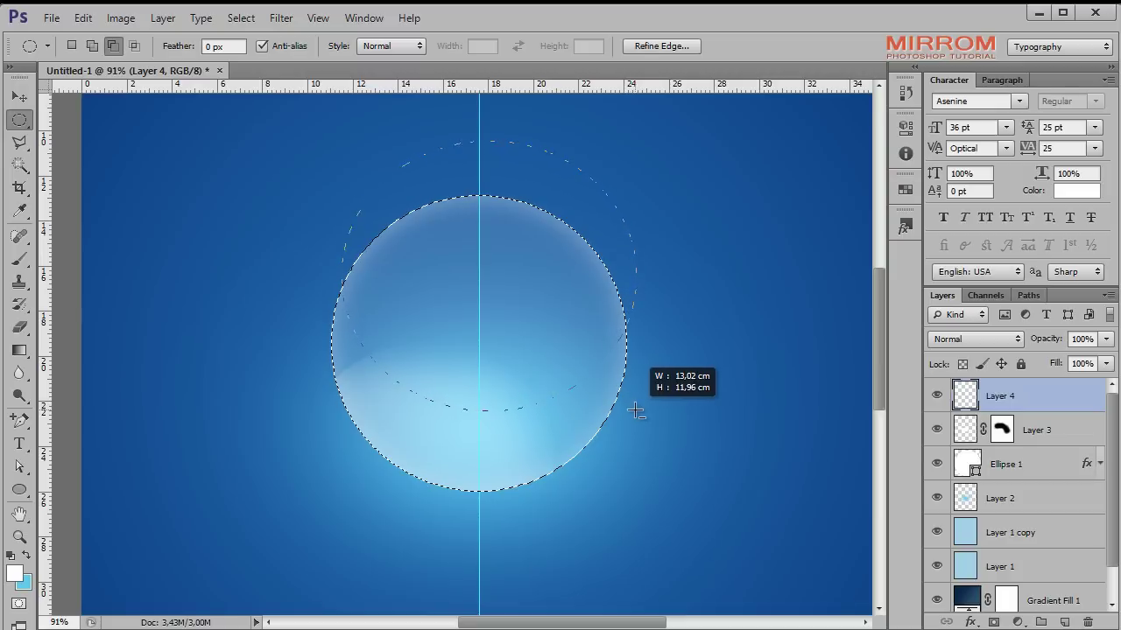
left_click_drag(636, 411, 652, 400)
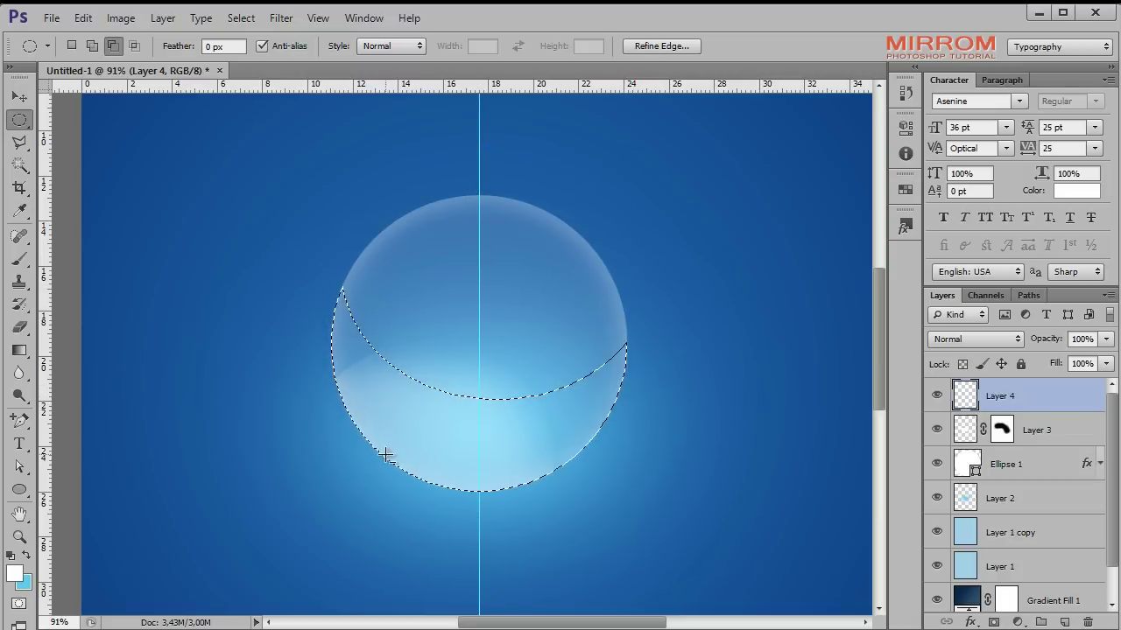
key("ctrl+z")
left_click_drag(354, 121, 655, 413)
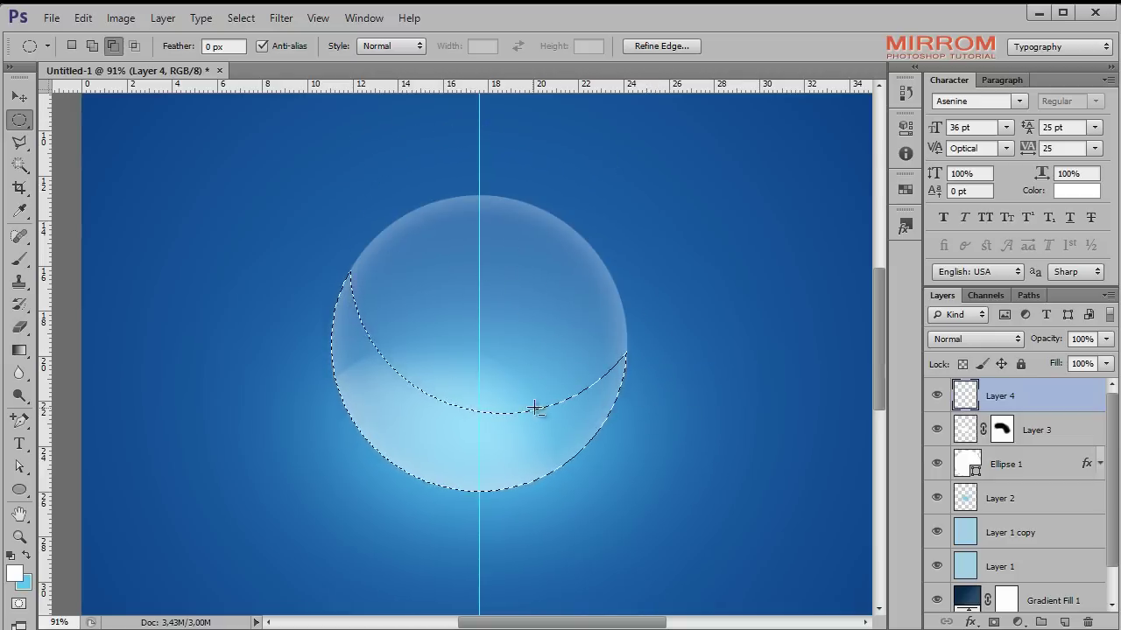
Contract the crescent selection by 2 px, applied twice.
left_click(246, 21)
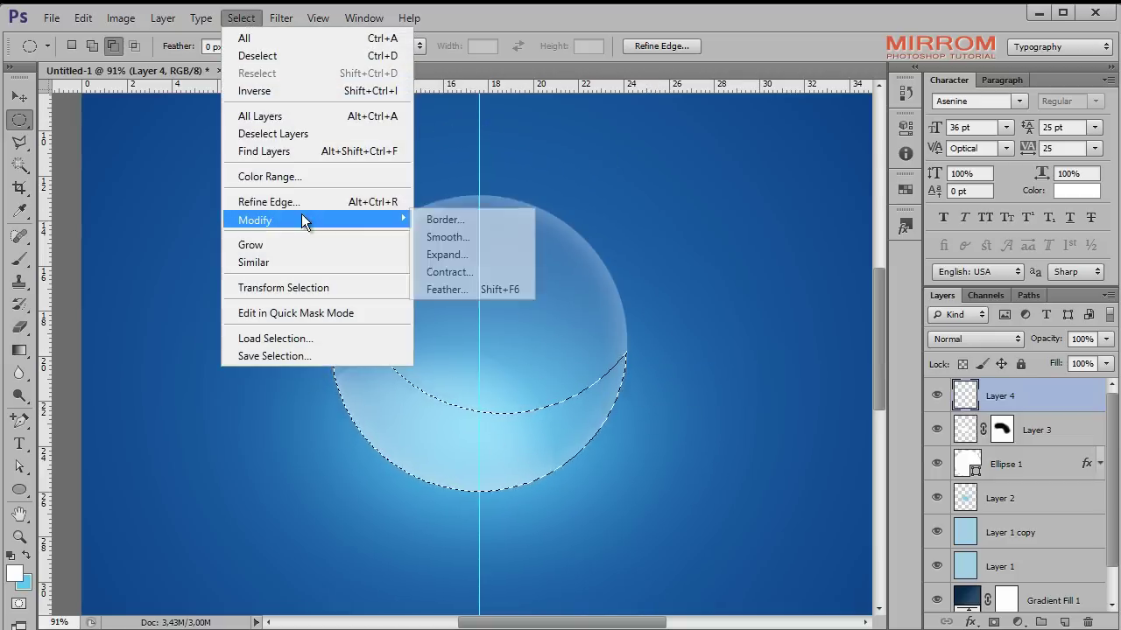
left_click(461, 278)
type("2")
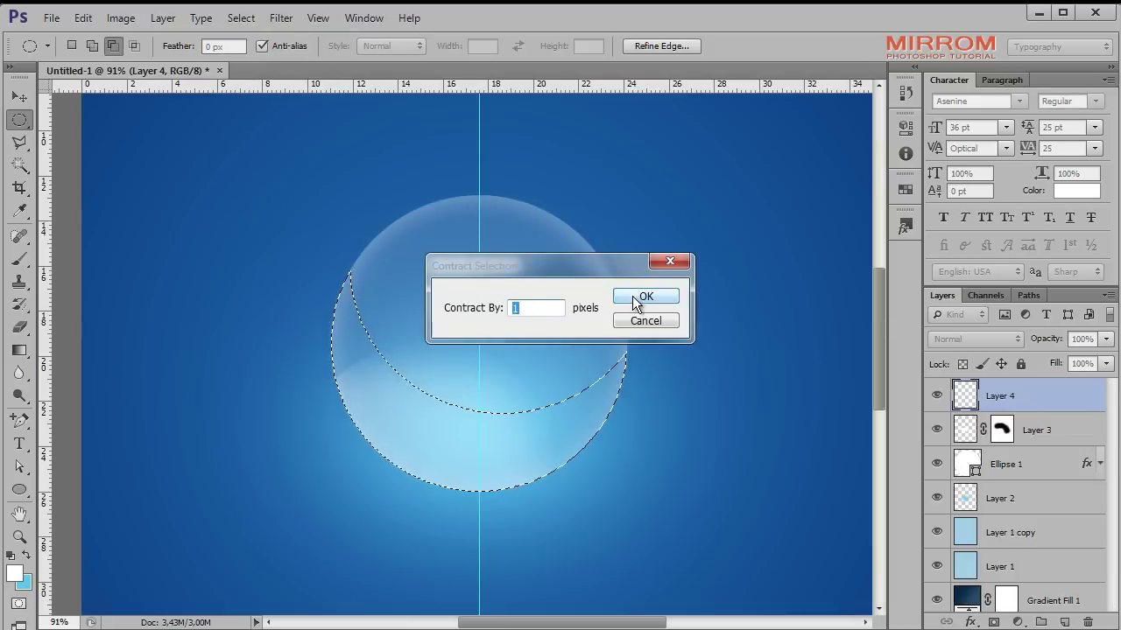
left_click(637, 296)
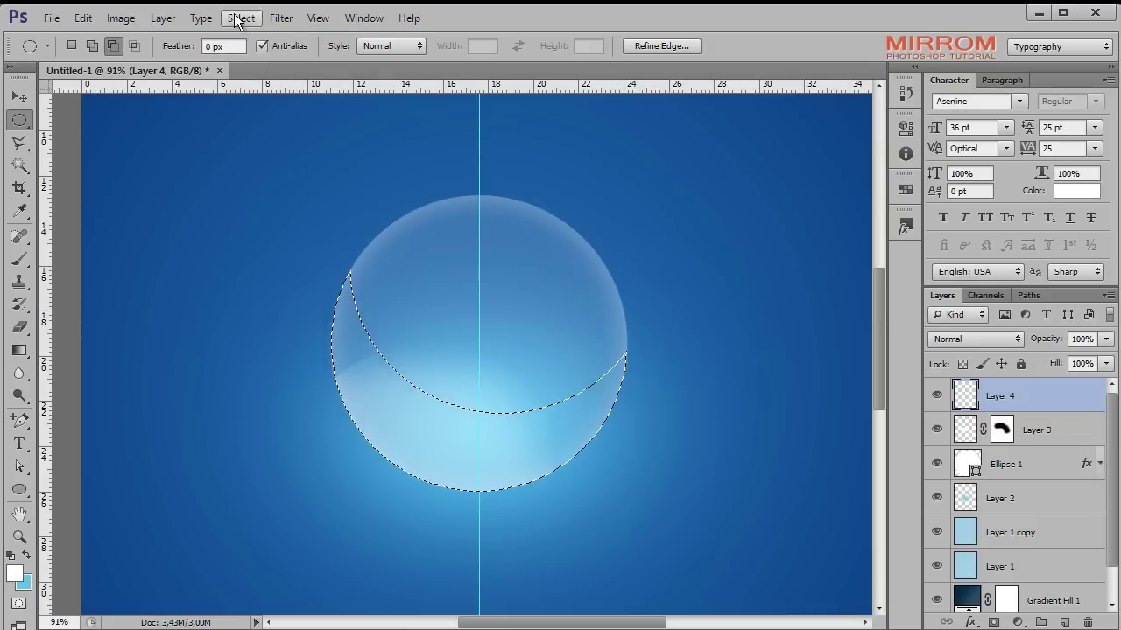
left_click(241, 17)
left_click(464, 270)
type("2")
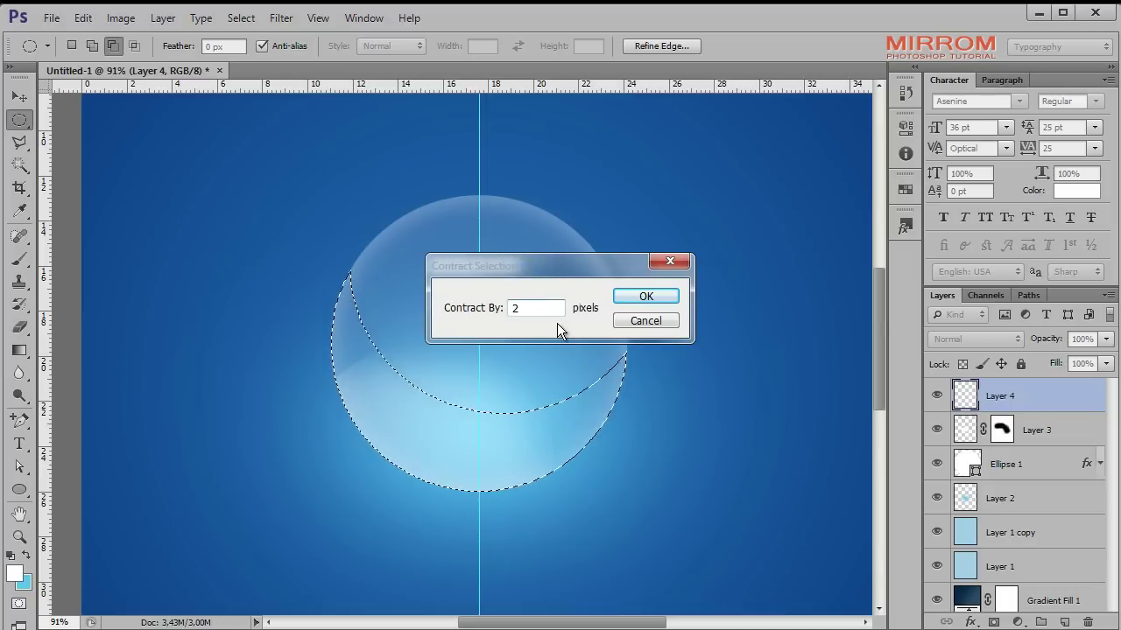
left_click(627, 300)
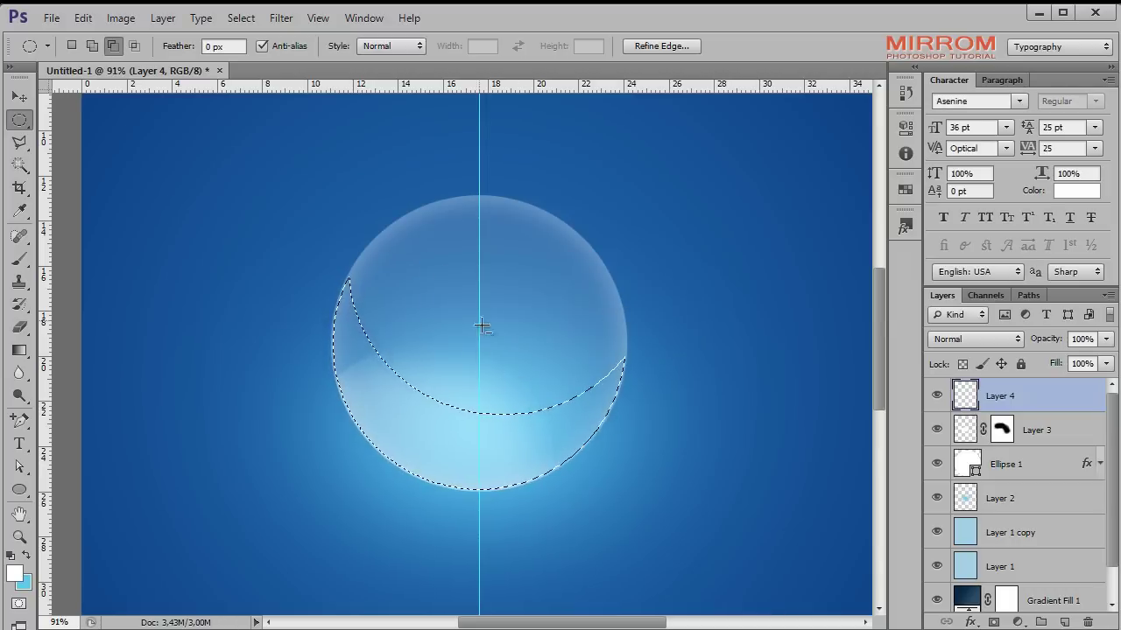
Feather the crescent selection with a 2 px radius.
left_click(242, 24)
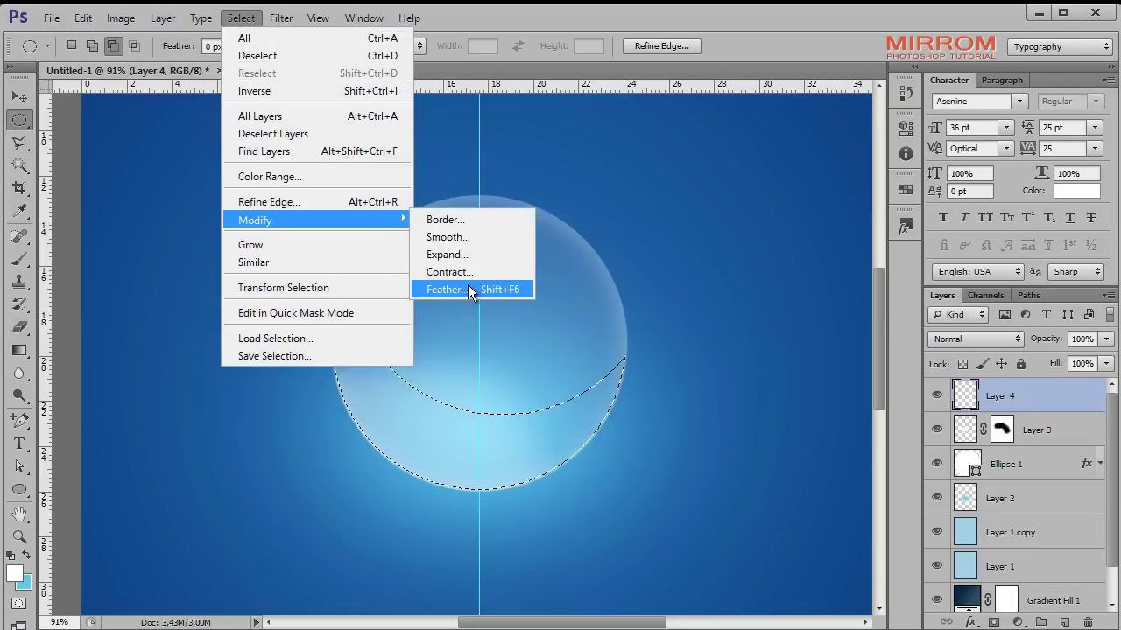
left_click(472, 286)
type("2")
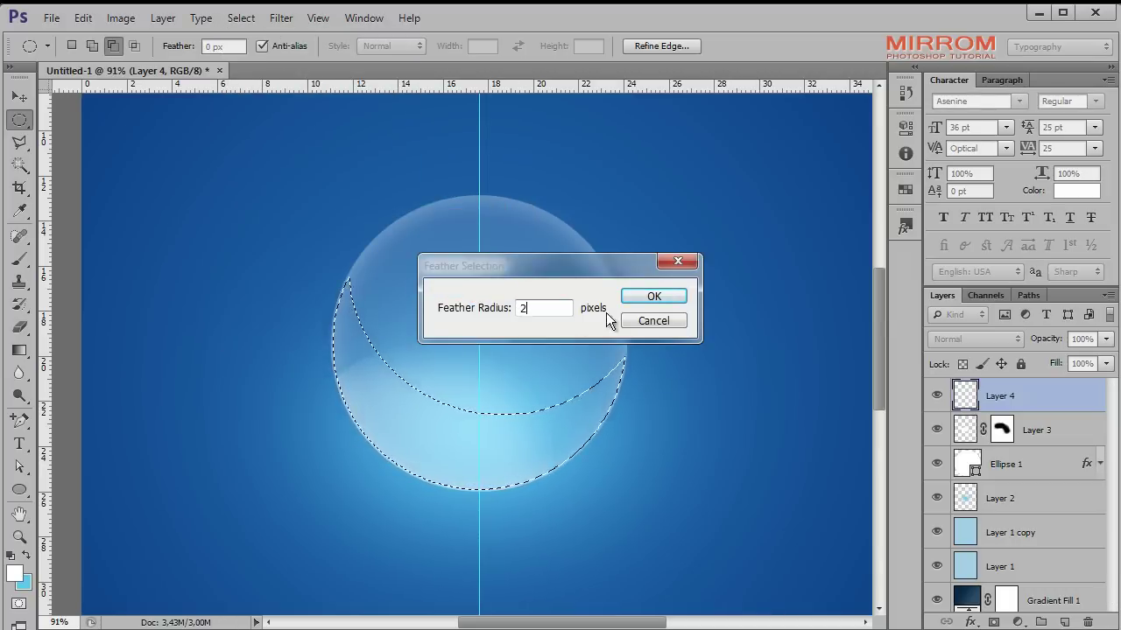
left_click(644, 297)
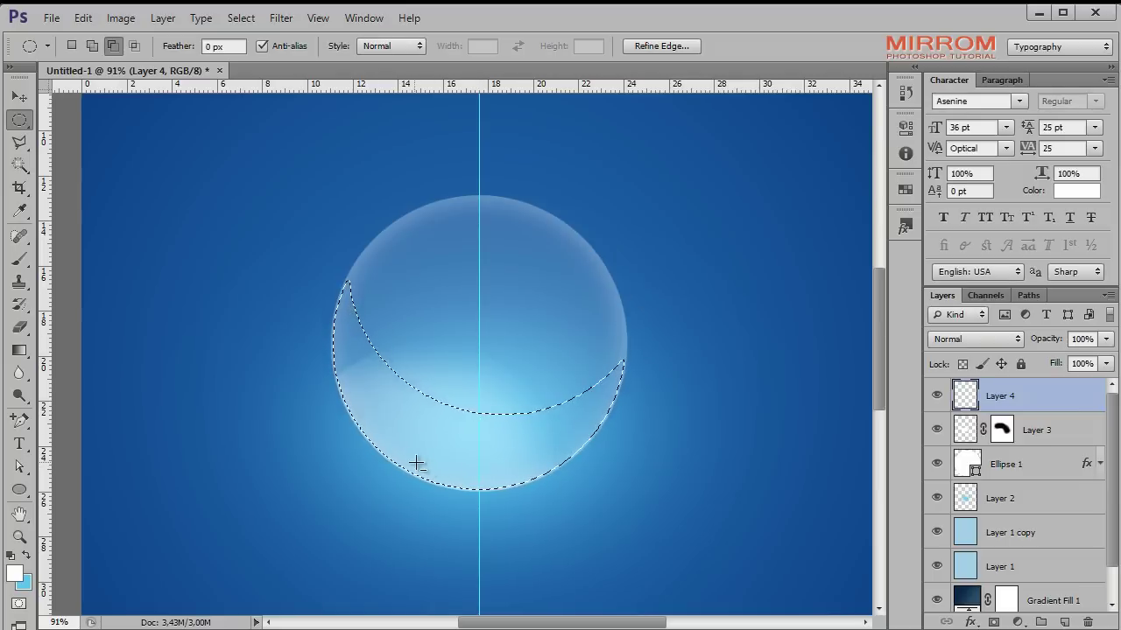
key("v")
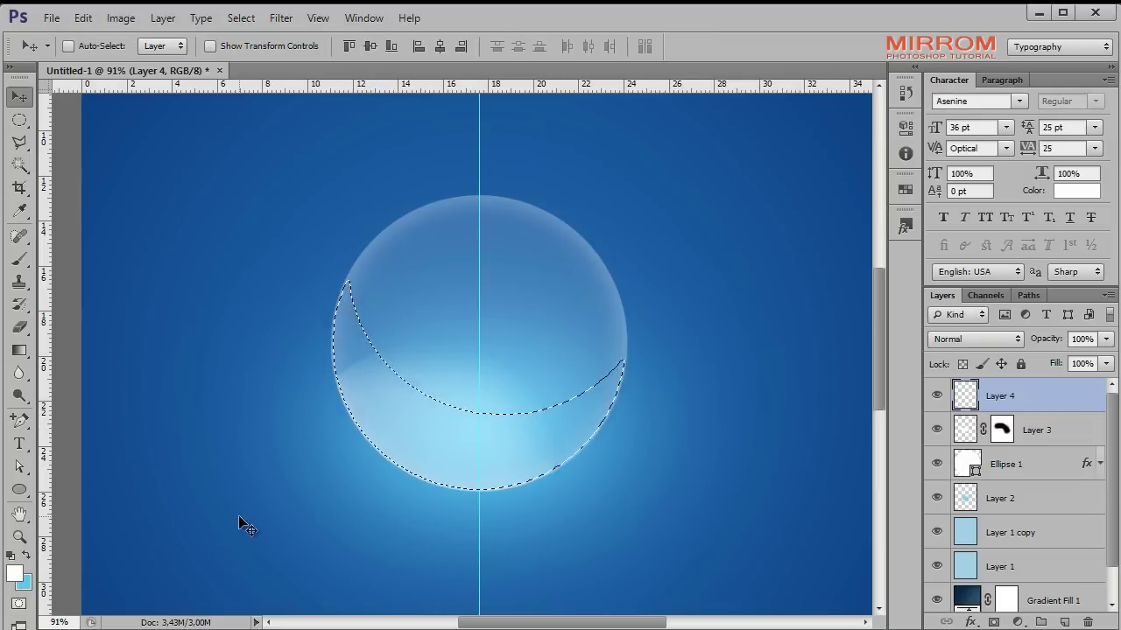
Fill the crescent with white, deselect, and set Layer 4 to Overlay at 31% opacity.
key("alt+BackSpace")
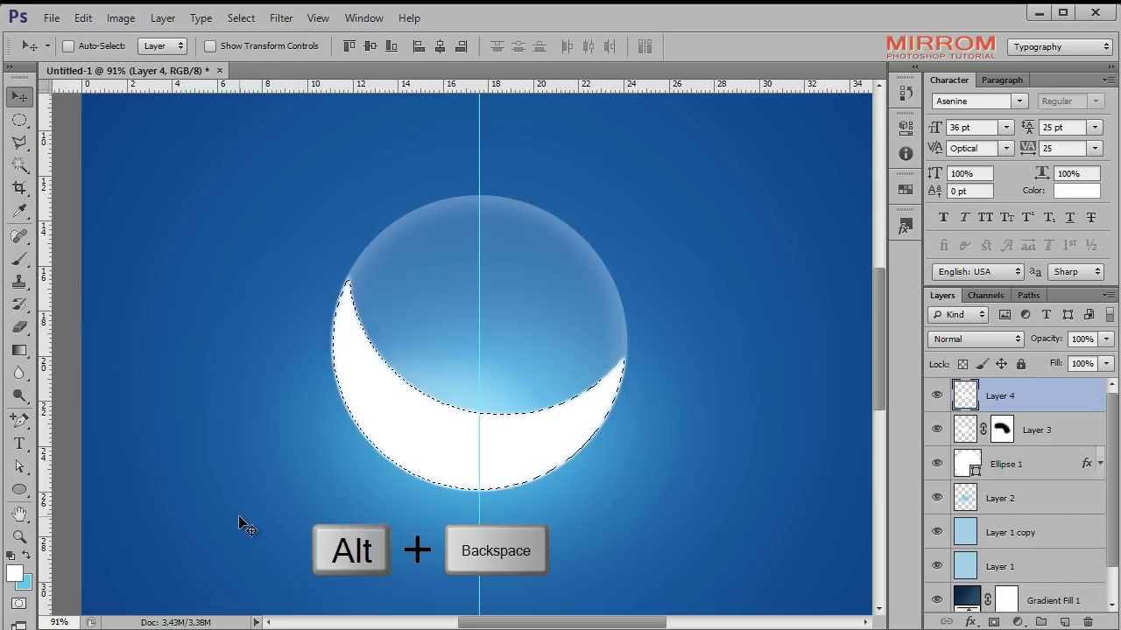
key("ctrl+d")
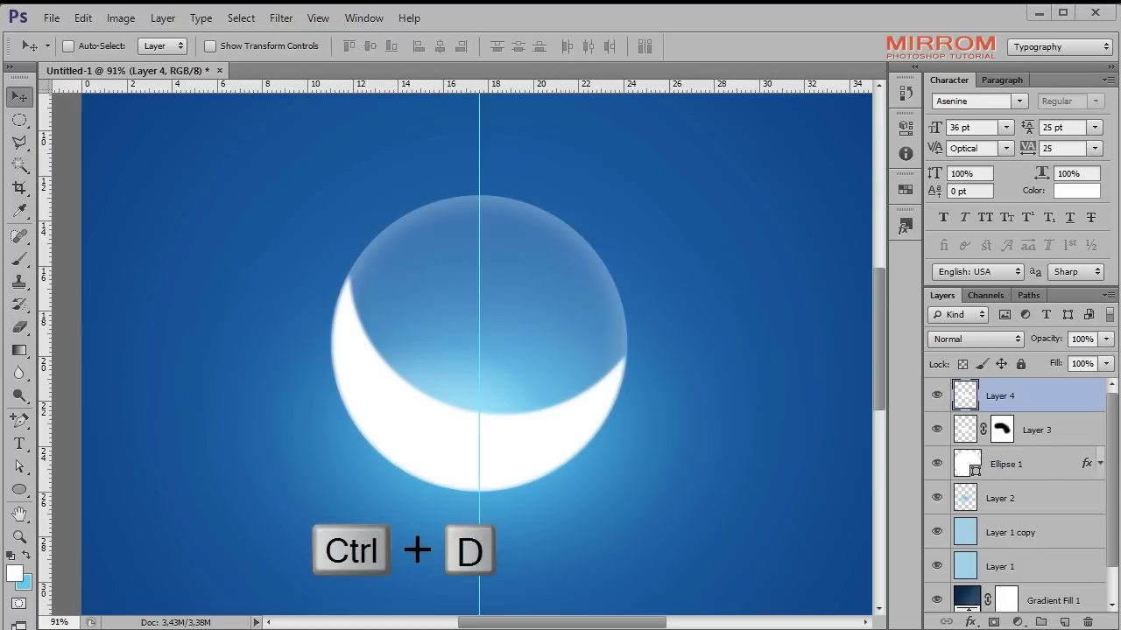
left_click(1004, 341)
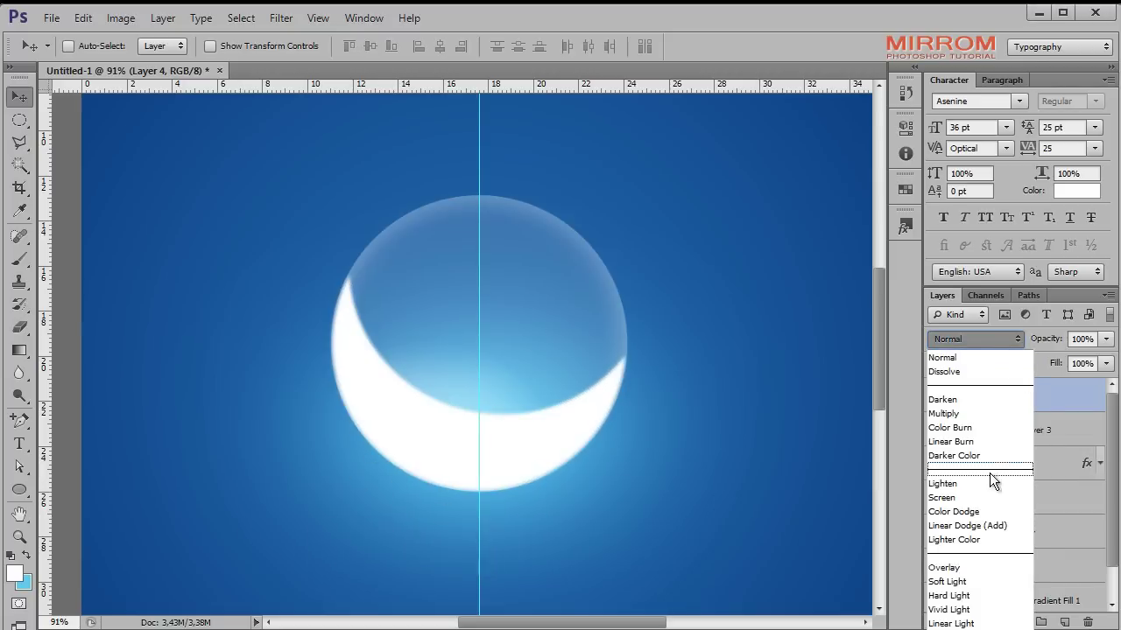
left_click(970, 569)
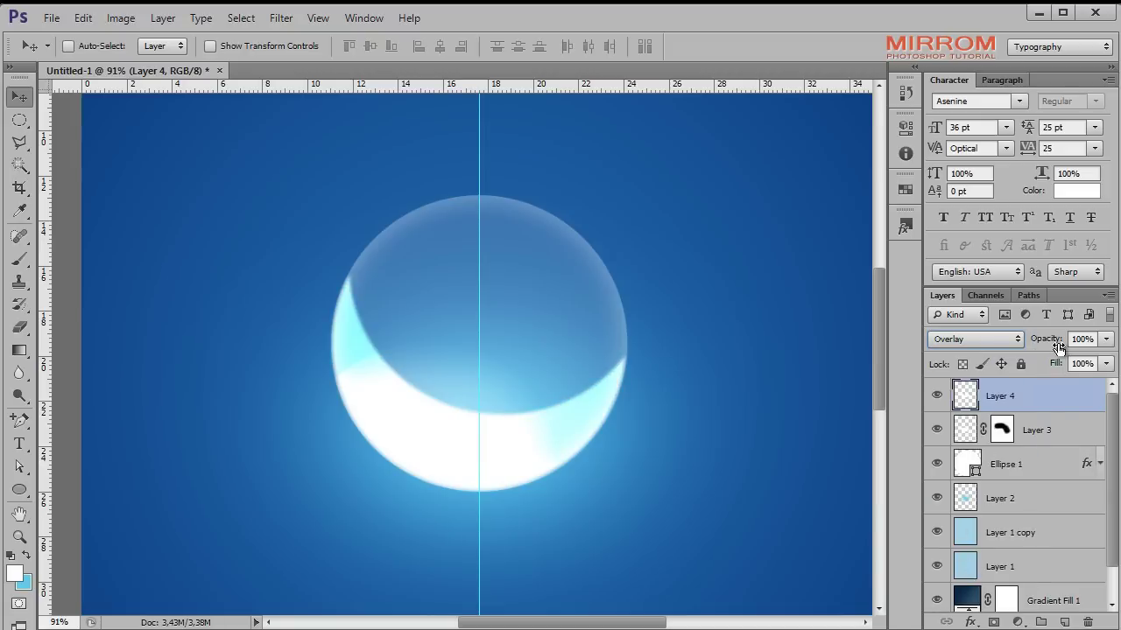
left_click_drag(1057, 350, 1073, 350)
type("31")
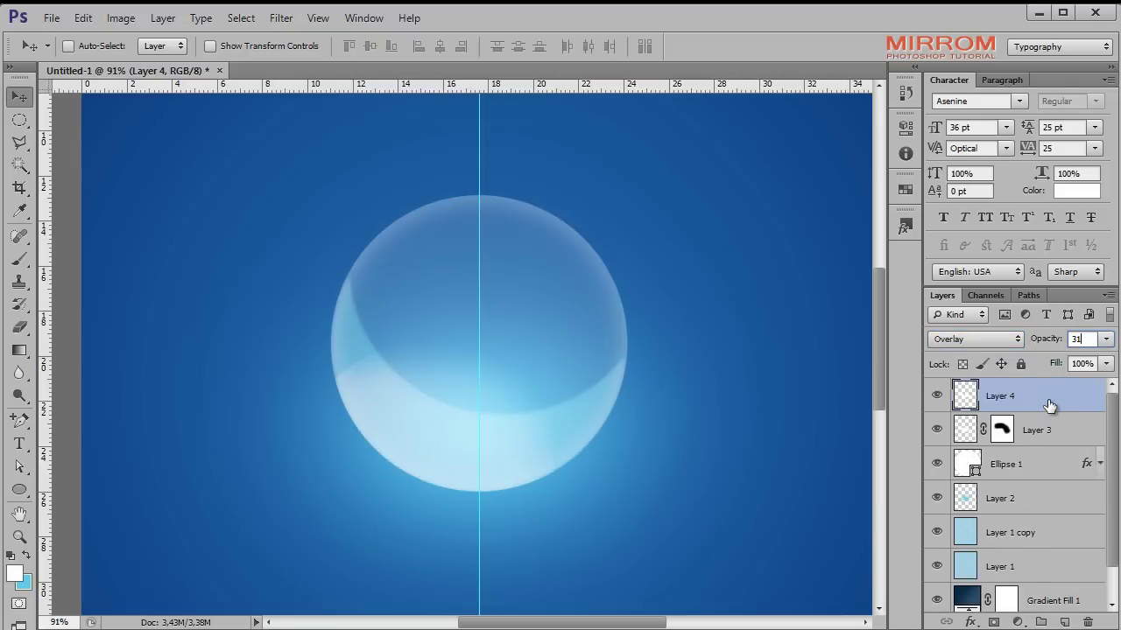
key("Return")
Add a mask to Layer 4 and brush black over the top, left and right of the highlight.
left_click(995, 623)
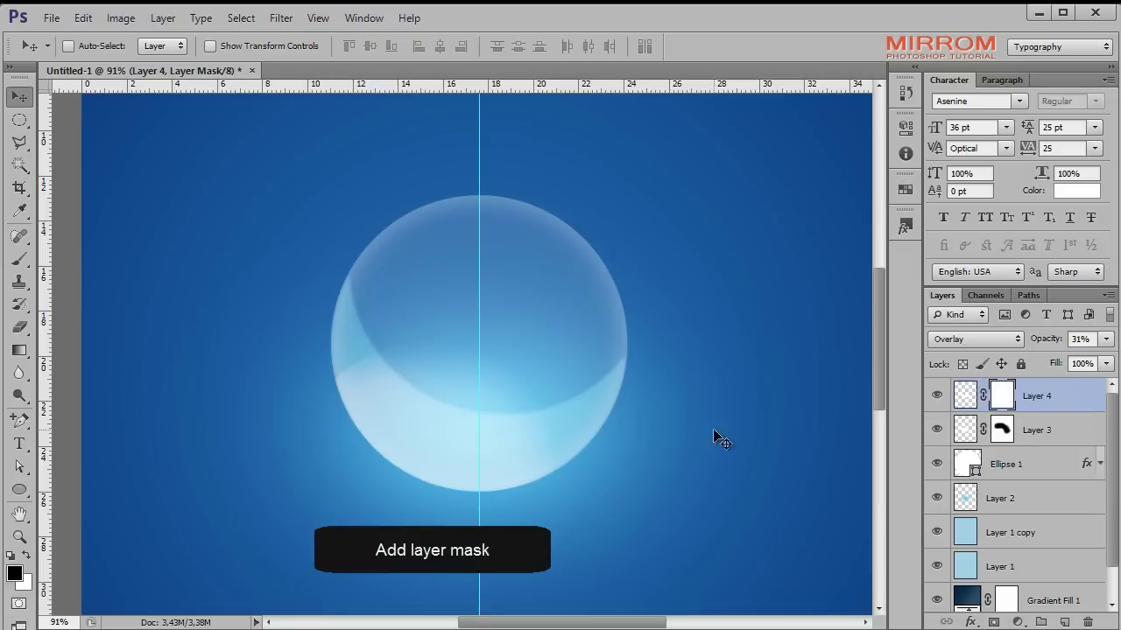
key("b")
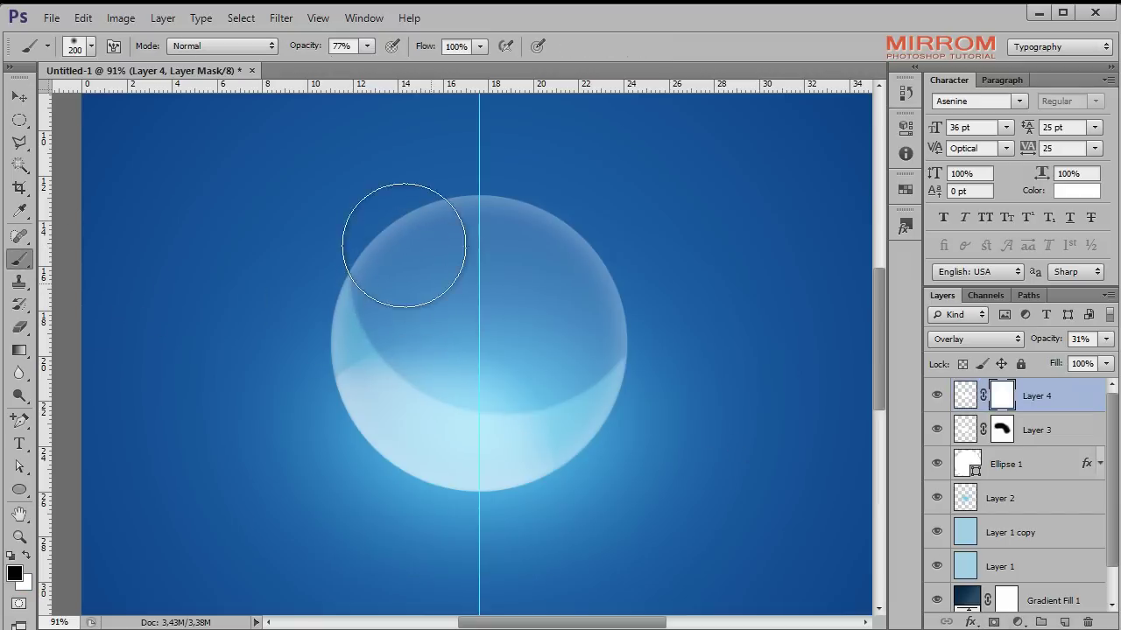
mouse_move(404, 251)
left_mouse_down()
mouse_move(476, 321)
mouse_move(446, 321)
mouse_move(543, 330)
mouse_move(583, 302)
mouse_move(526, 338)
mouse_move(488, 345)
mouse_move(513, 301)
mouse_move(493, 280)
left_mouse_up()
mouse_move(265, 266)
left_mouse_down()
mouse_move(270, 395)
mouse_move(237, 513)
mouse_move(270, 422)
left_mouse_up()
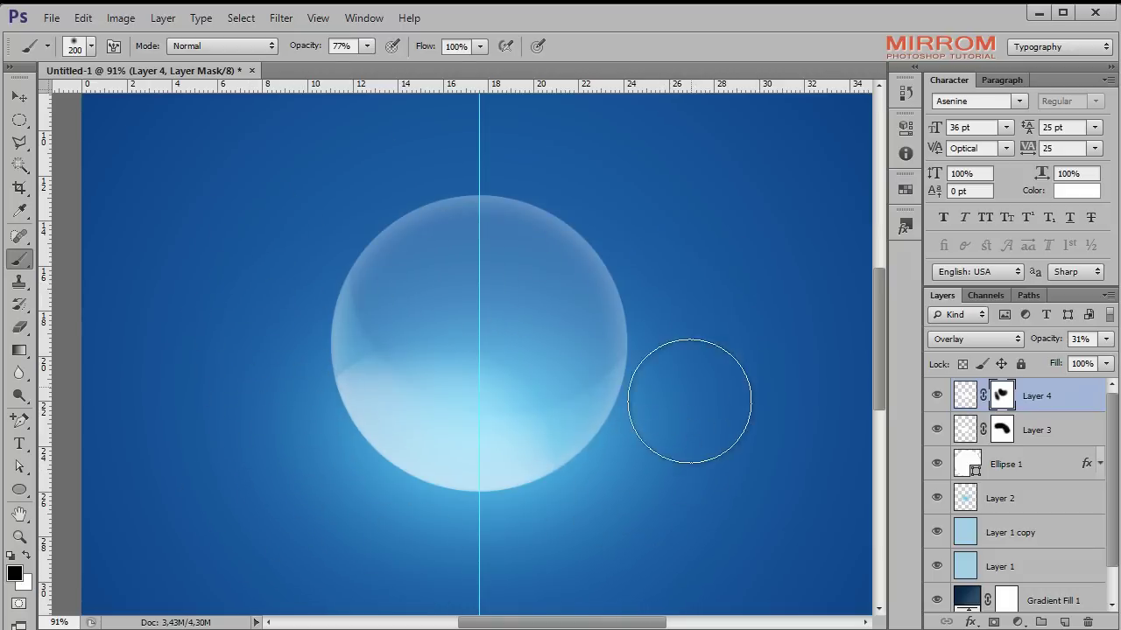
left_click_drag(691, 400, 766, 398)
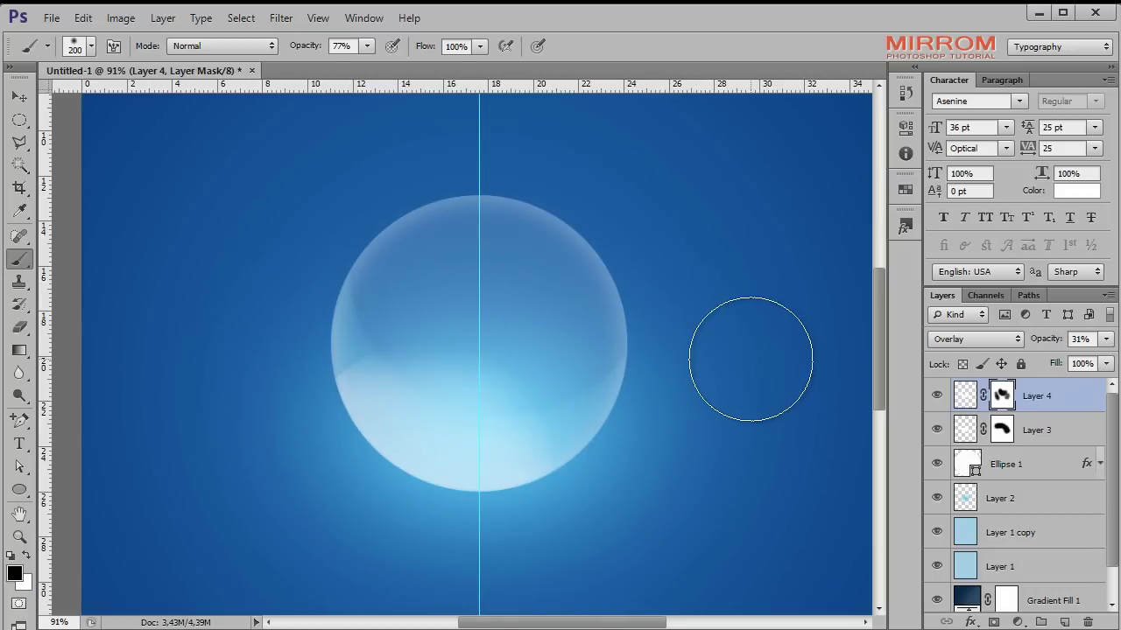
key("v")
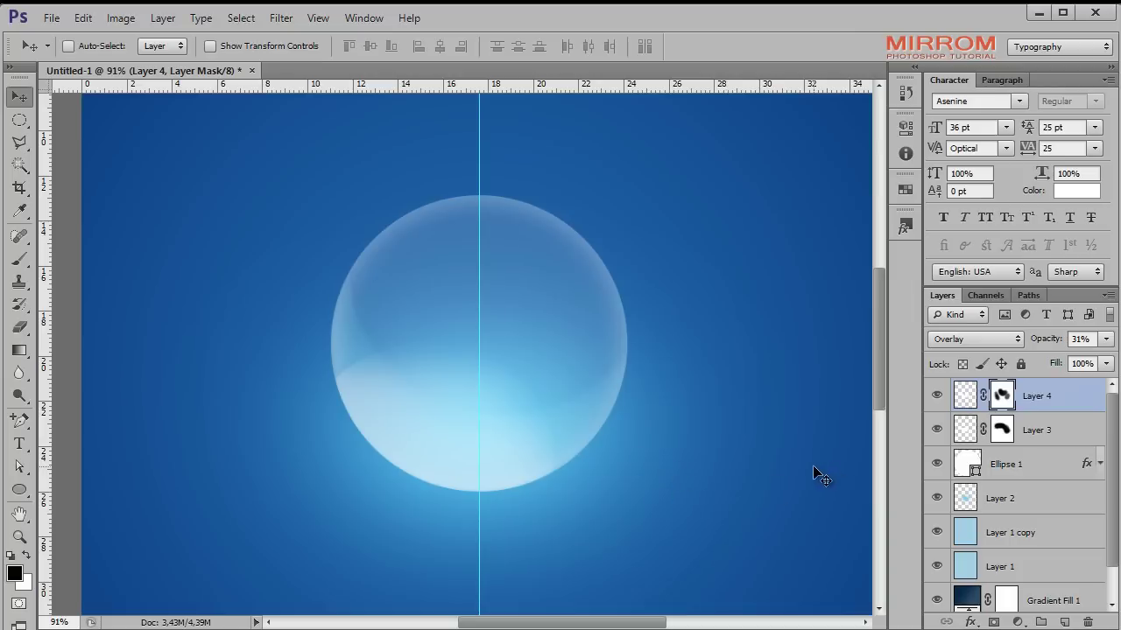
Duplicate the Ellipse 1 layer and scale the copy down to 90%.
left_click(1057, 431)
left_click(1042, 465)
left_click(937, 458)
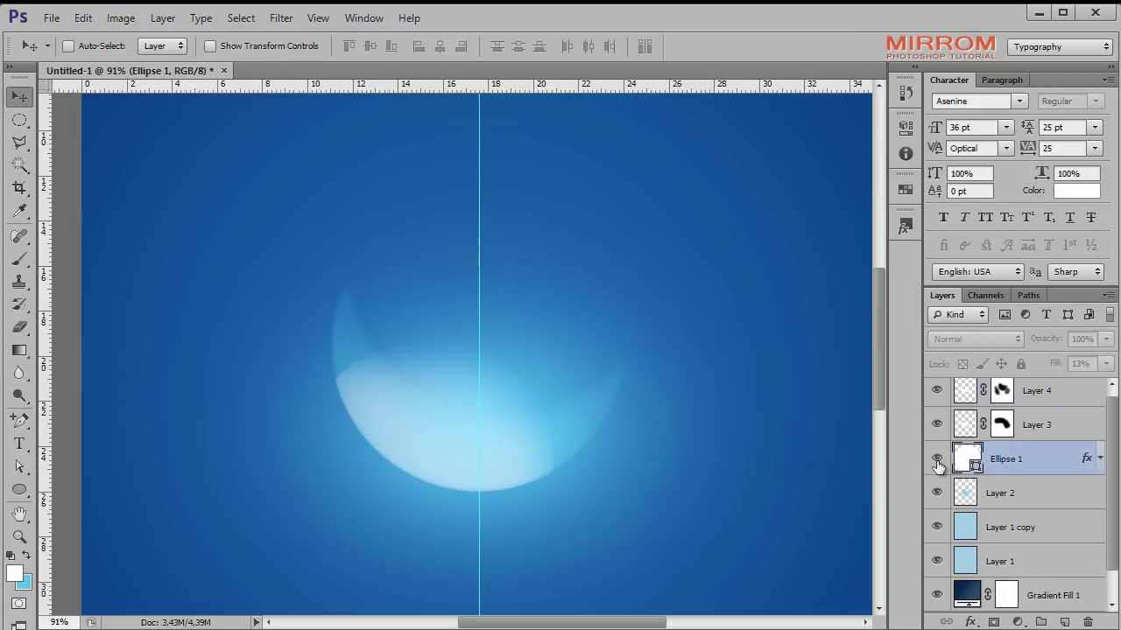
left_click(937, 458)
key("ctrl+j")
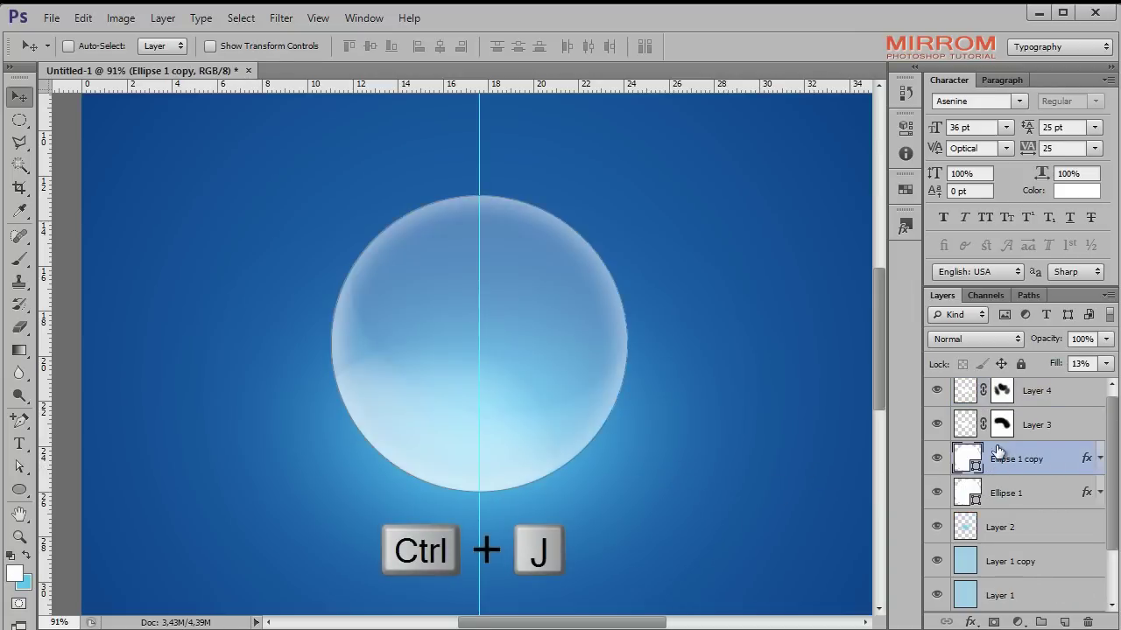
key("ctrl+t")
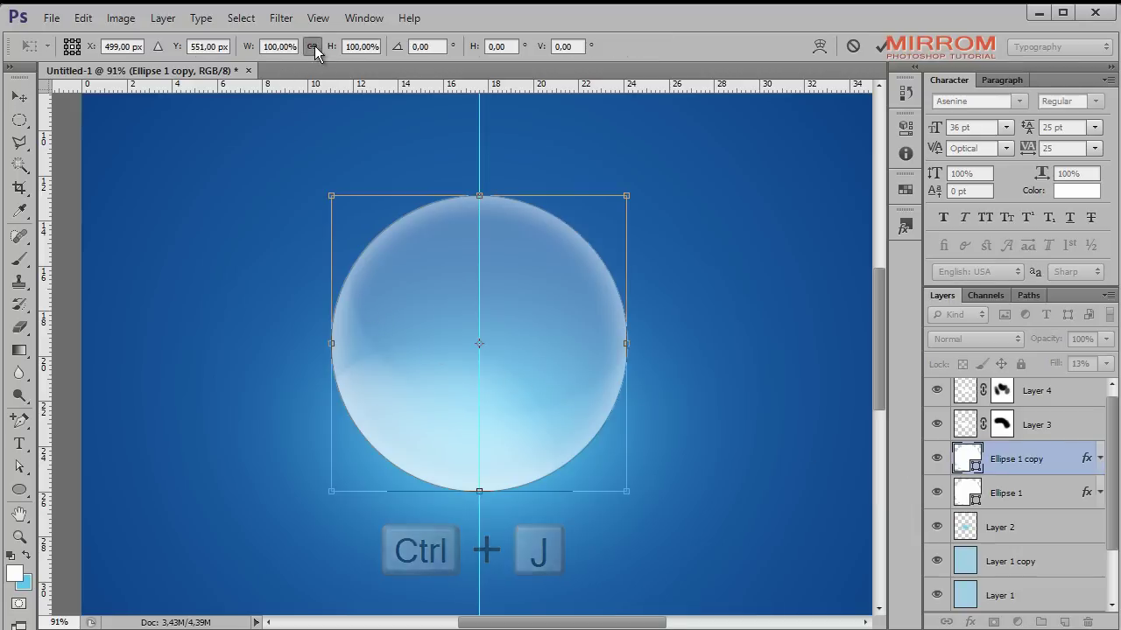
left_click_drag(251, 55, 247, 55)
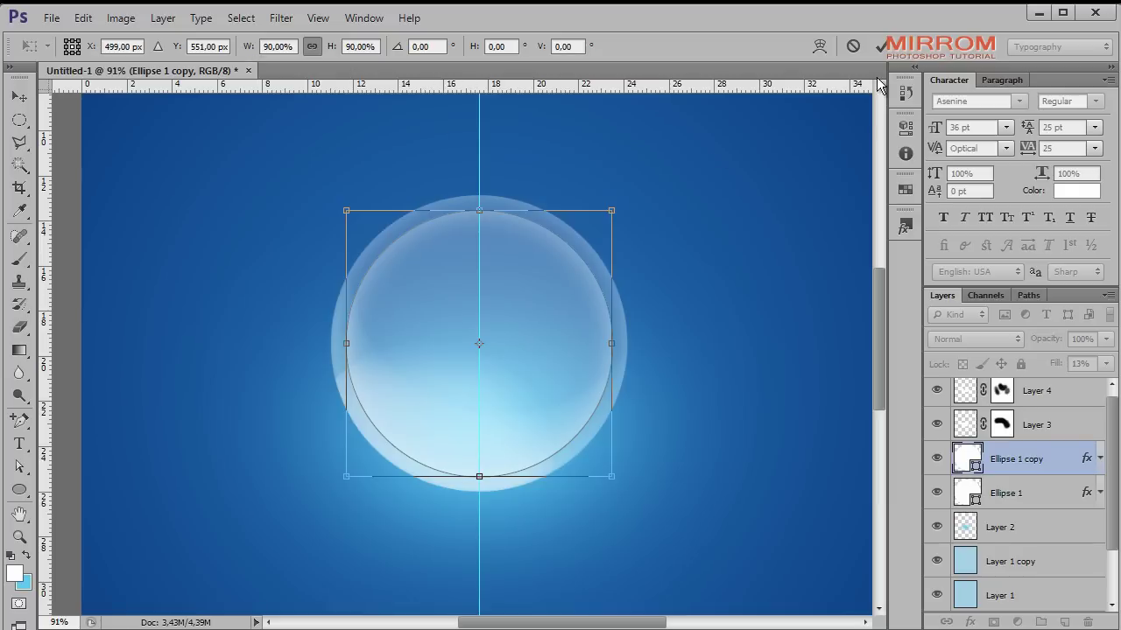
left_click(881, 47)
Clear the copy's layer style and change its fill colour to black.
right_click(1020, 466)
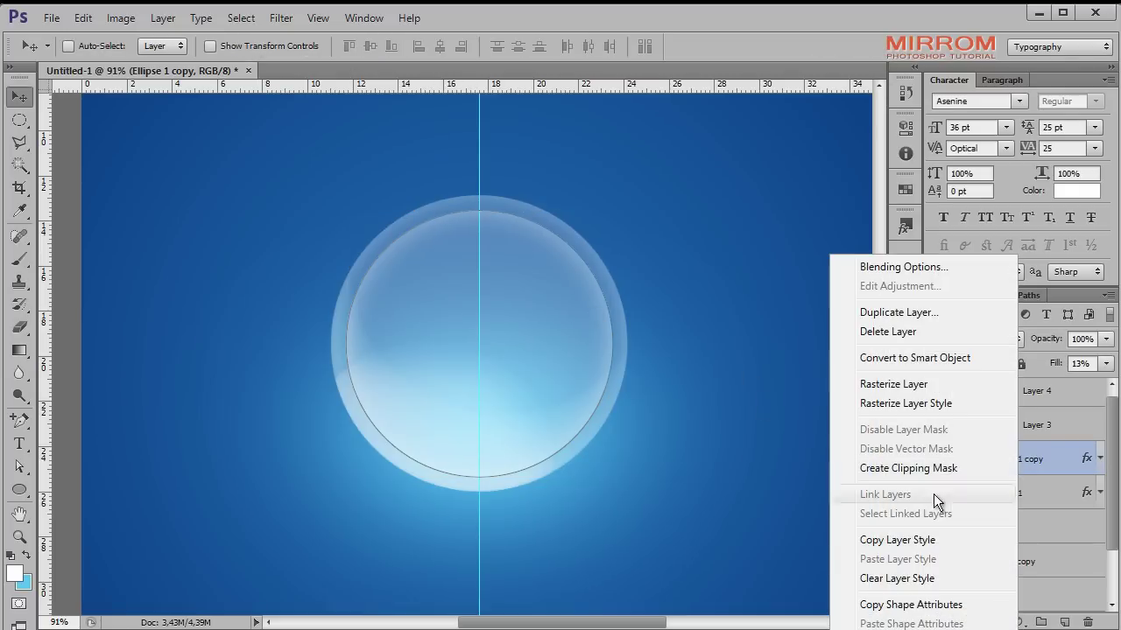
left_click(886, 518)
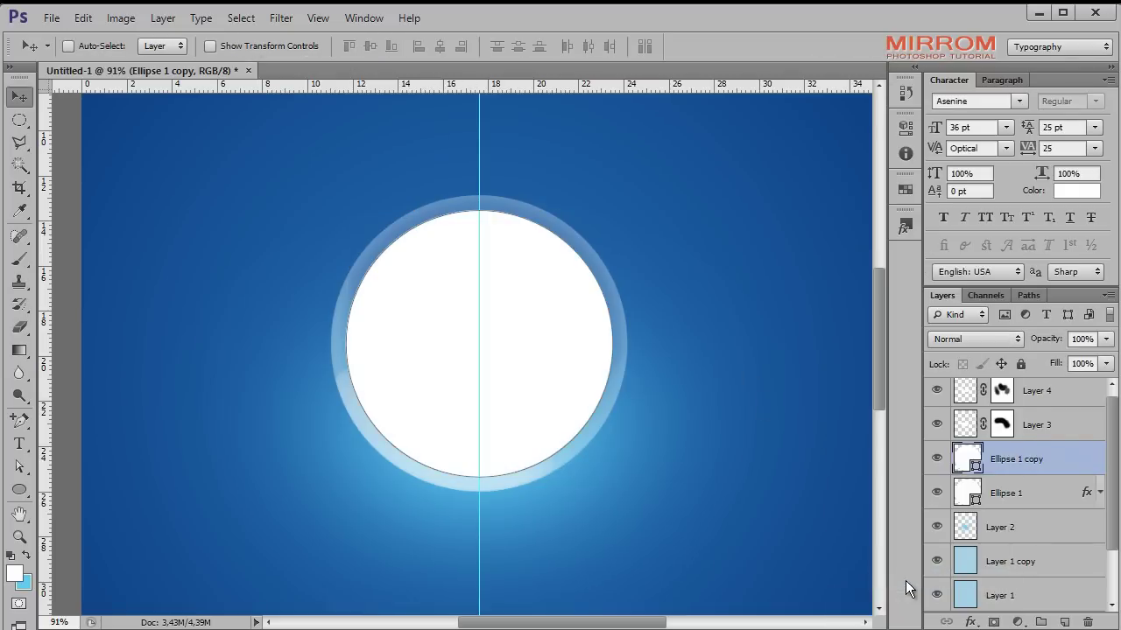
double_click(975, 470)
left_click_drag(628, 430, 394, 518)
left_click(861, 277)
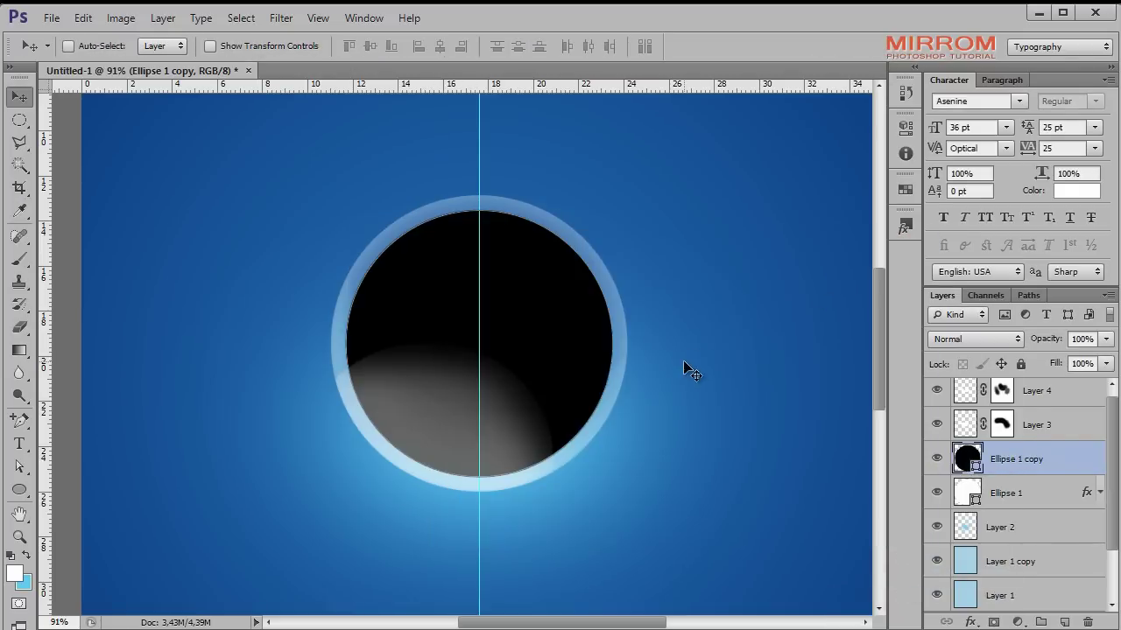
Set Ellipse 1 copy to Overlay at 27% opacity and rasterize it.
left_click(999, 341)
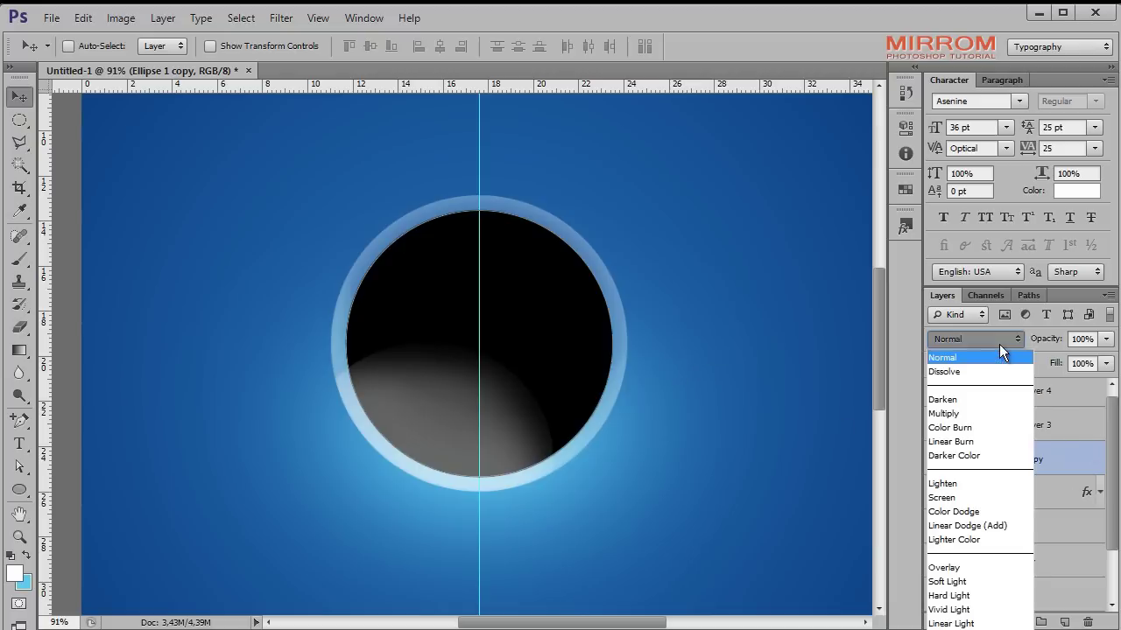
left_click(979, 567)
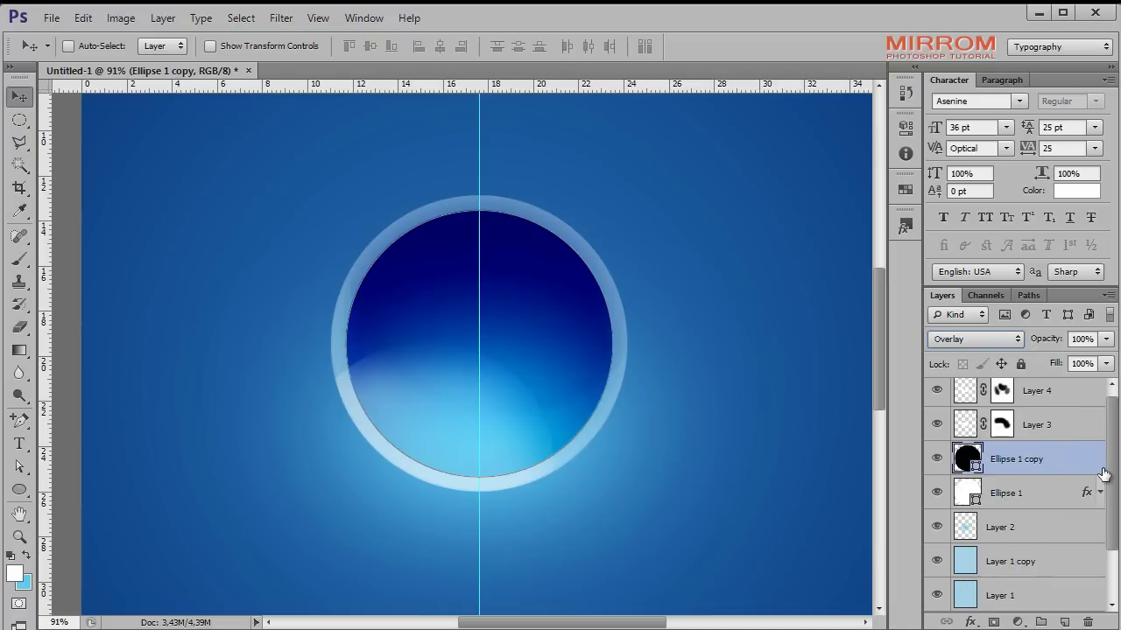
mouse_move(1050, 346)
left_mouse_down()
mouse_move(1063, 341)
mouse_move(1047, 347)
left_mouse_up()
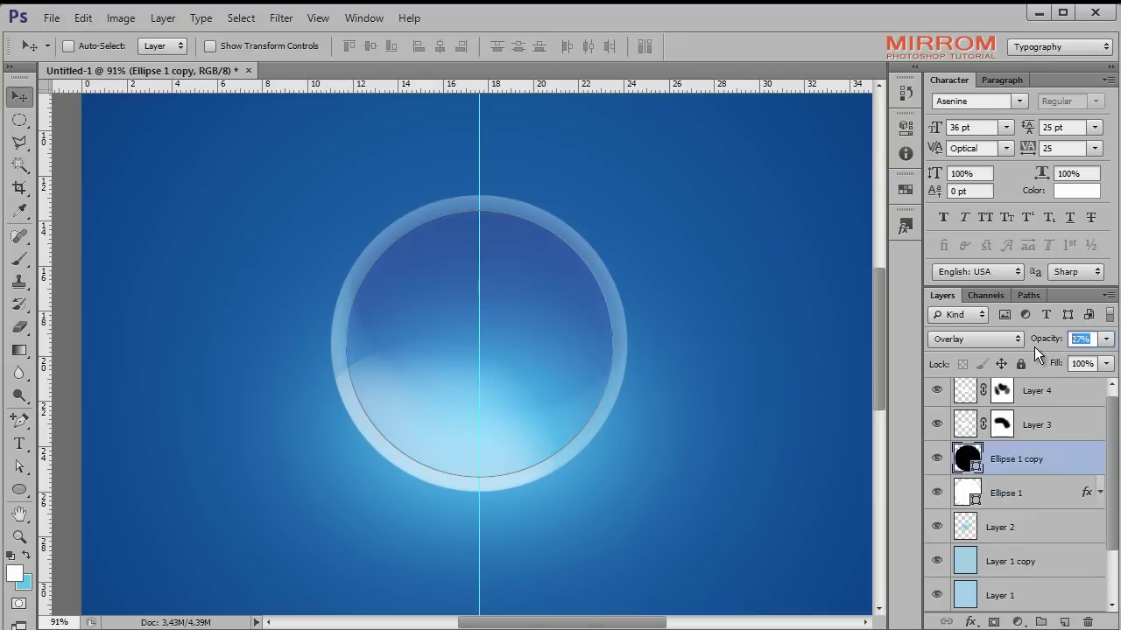
key("Return")
right_click(1078, 464)
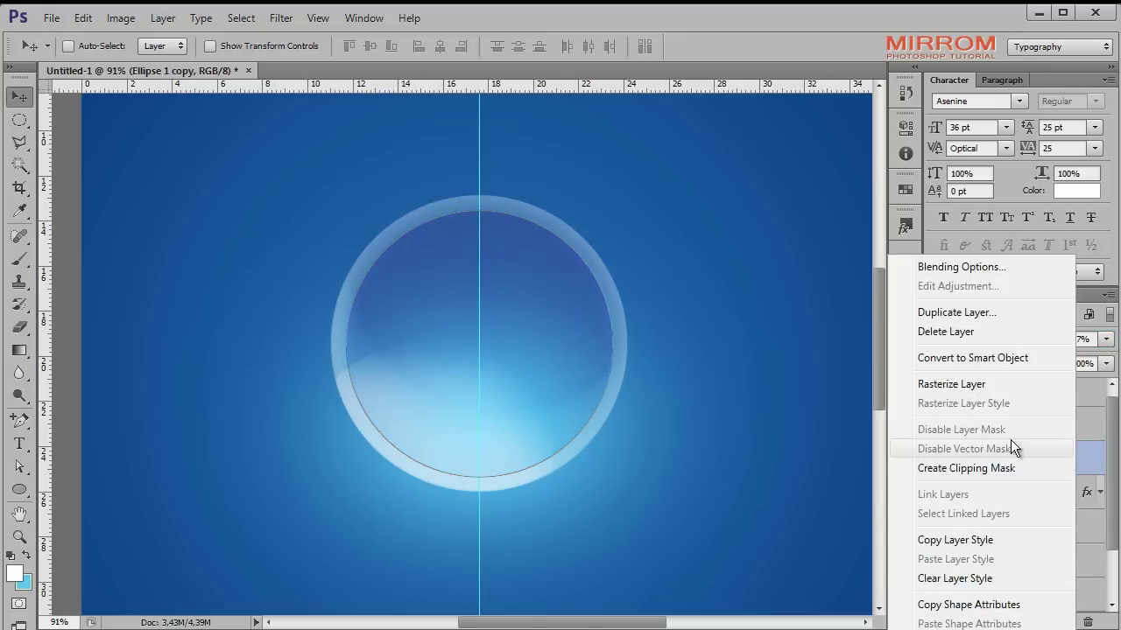
left_click(968, 383)
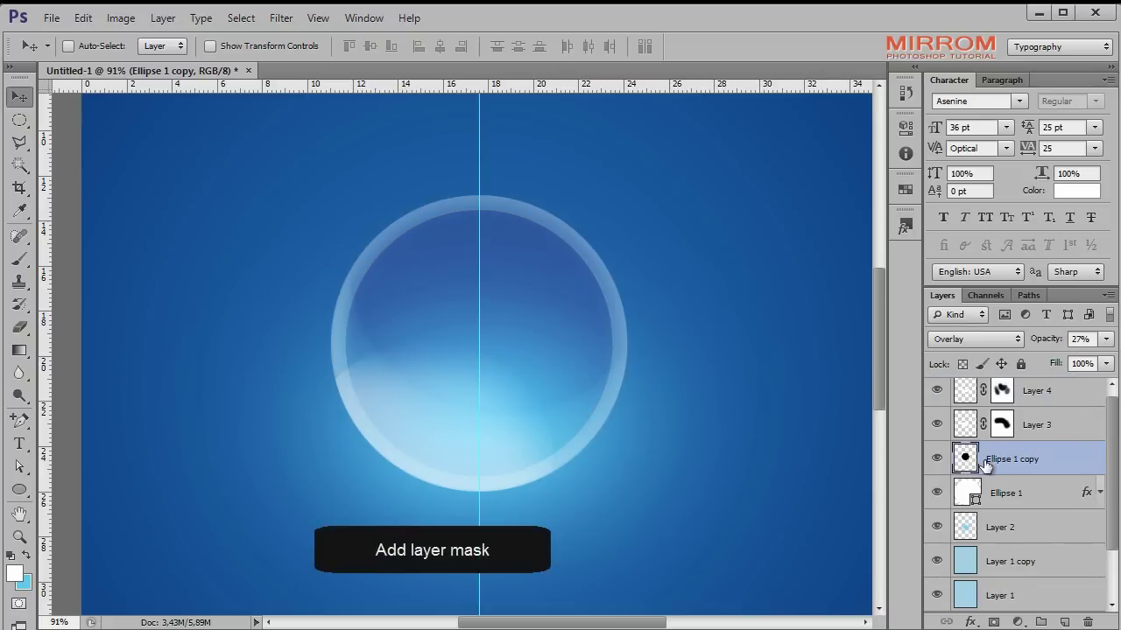
Add a mask to Ellipse 1 copy and paint black patches over its top and lower areas.
left_click(993, 623)
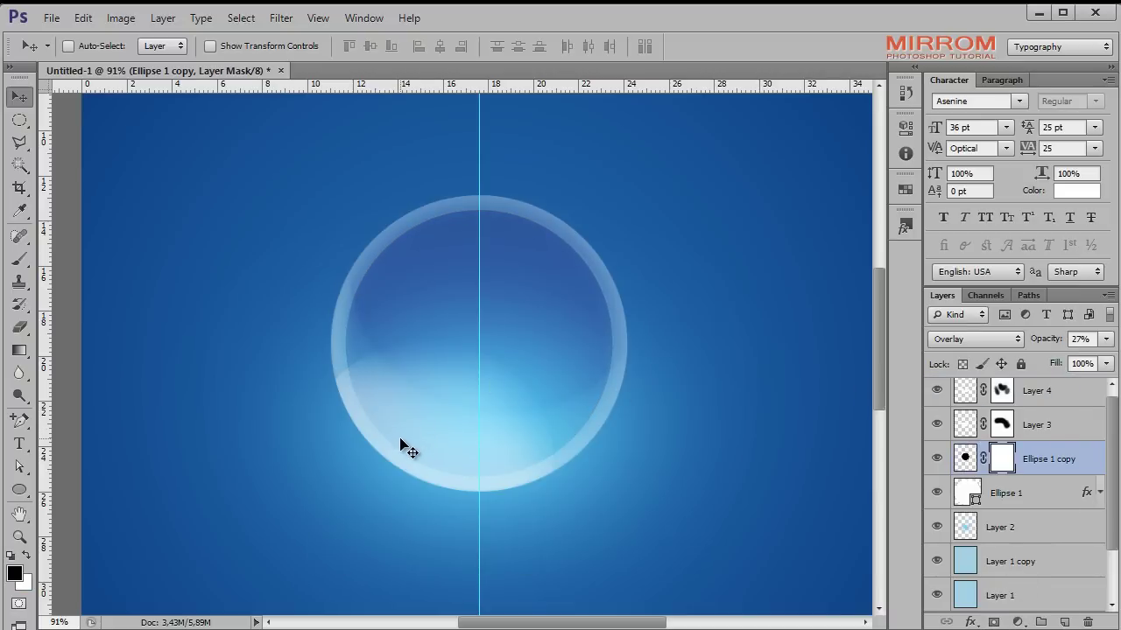
left_click(19, 259)
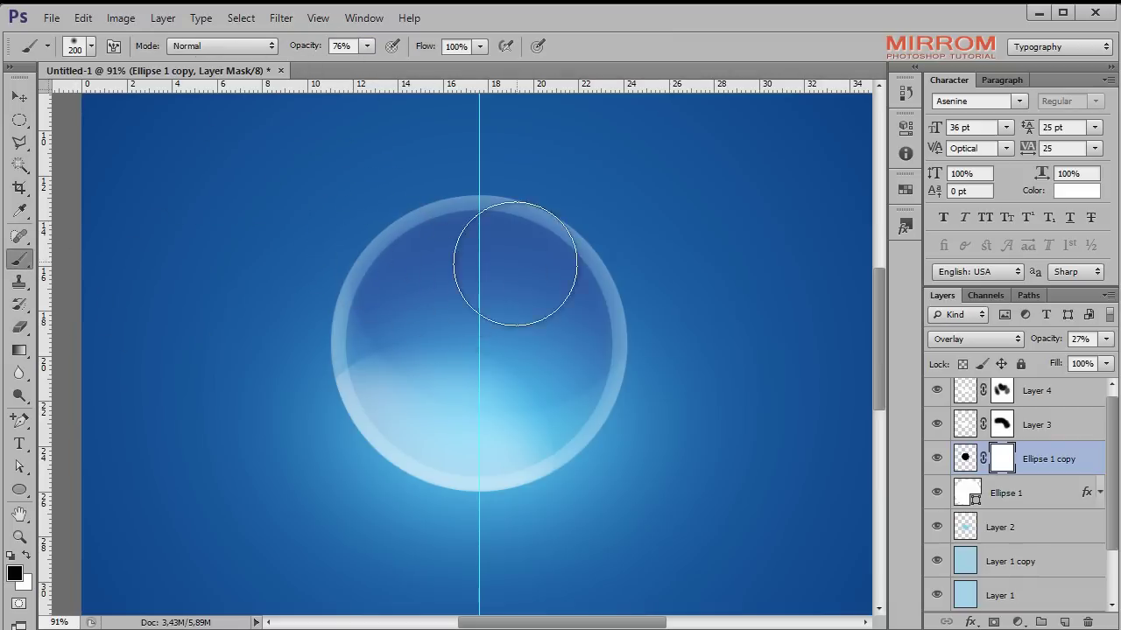
left_click(501, 182)
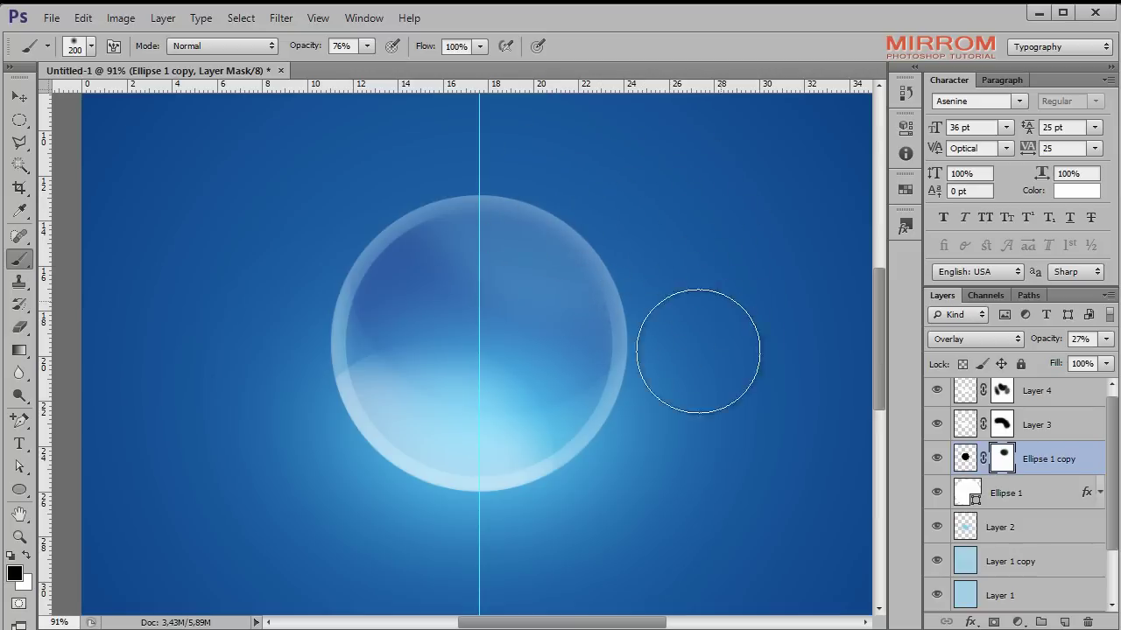
left_click_drag(689, 350, 680, 288)
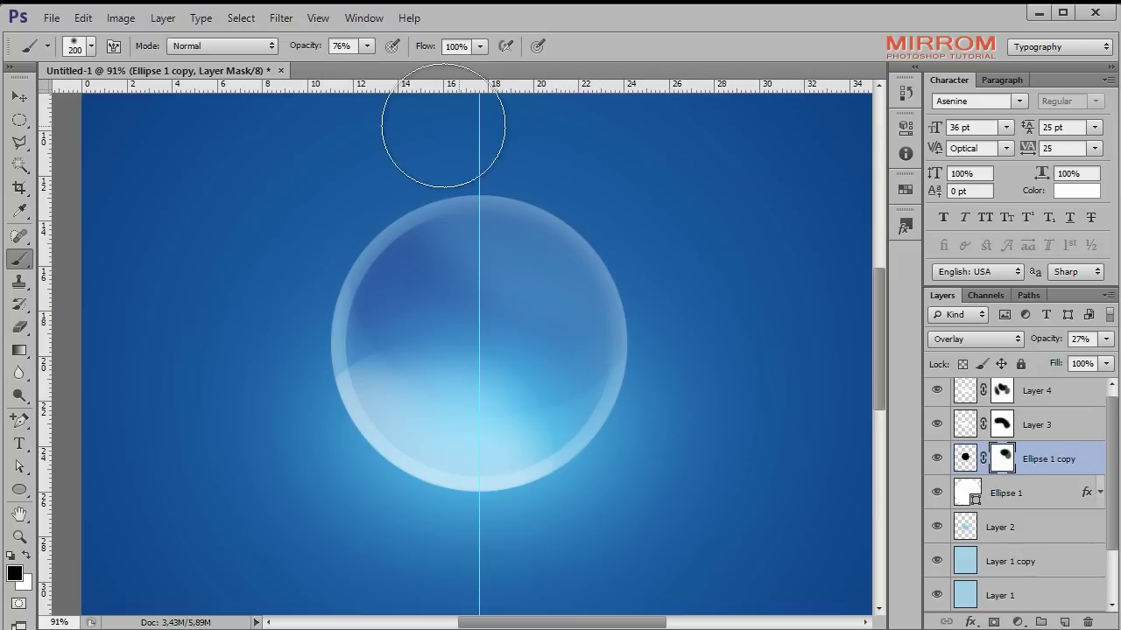
left_click_drag(426, 113, 483, 131)
key("bracketleft")
key("bracketleft")
key("bracketleft")
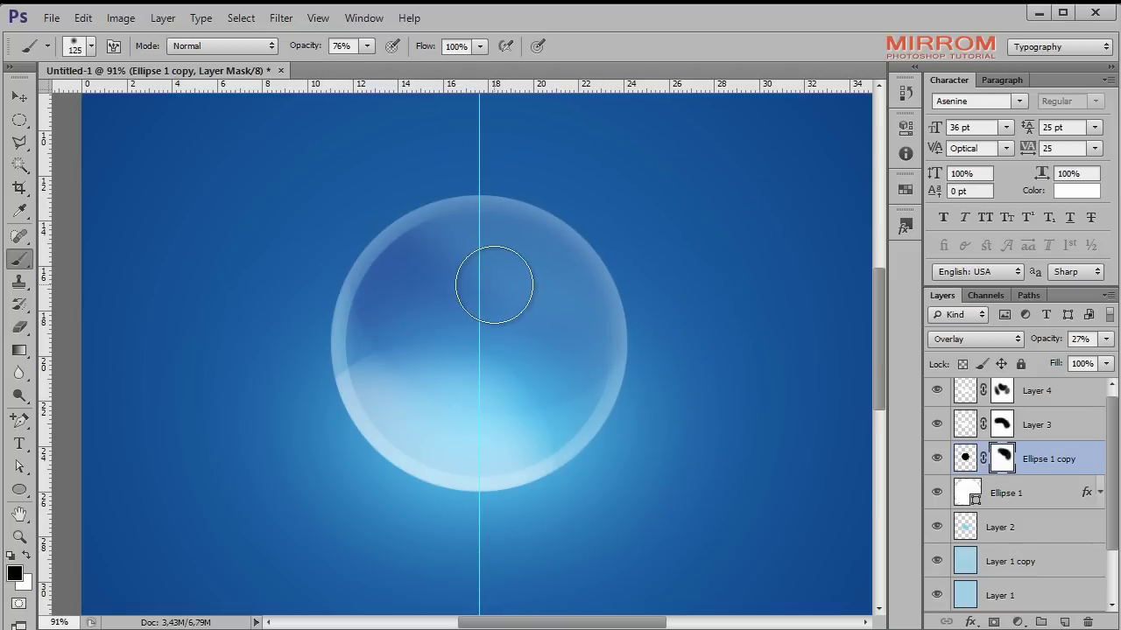
mouse_move(393, 400)
left_mouse_down()
mouse_move(505, 408)
mouse_move(498, 313)
mouse_move(420, 441)
mouse_move(653, 435)
left_mouse_up()
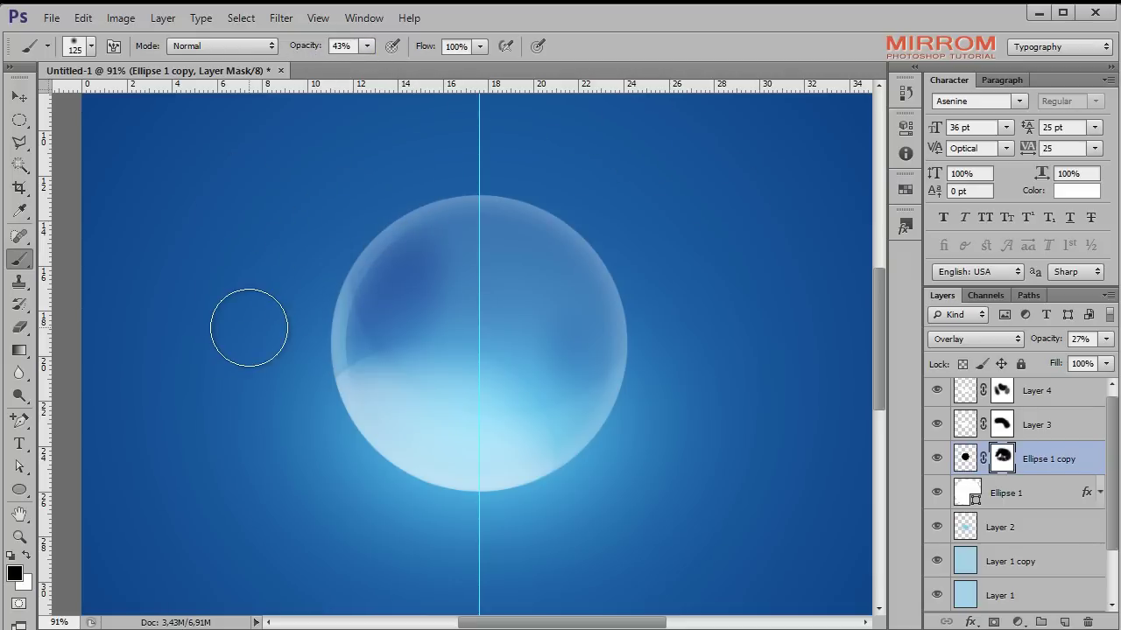
Set the brush to 250 px and move Ellipse 1 copy higher in the layer stack.
key("bracketright")
key("bracketright")
key("bracketright")
key("bracketright")
key("bracketright")
key("bracketright")
key("bracketright")
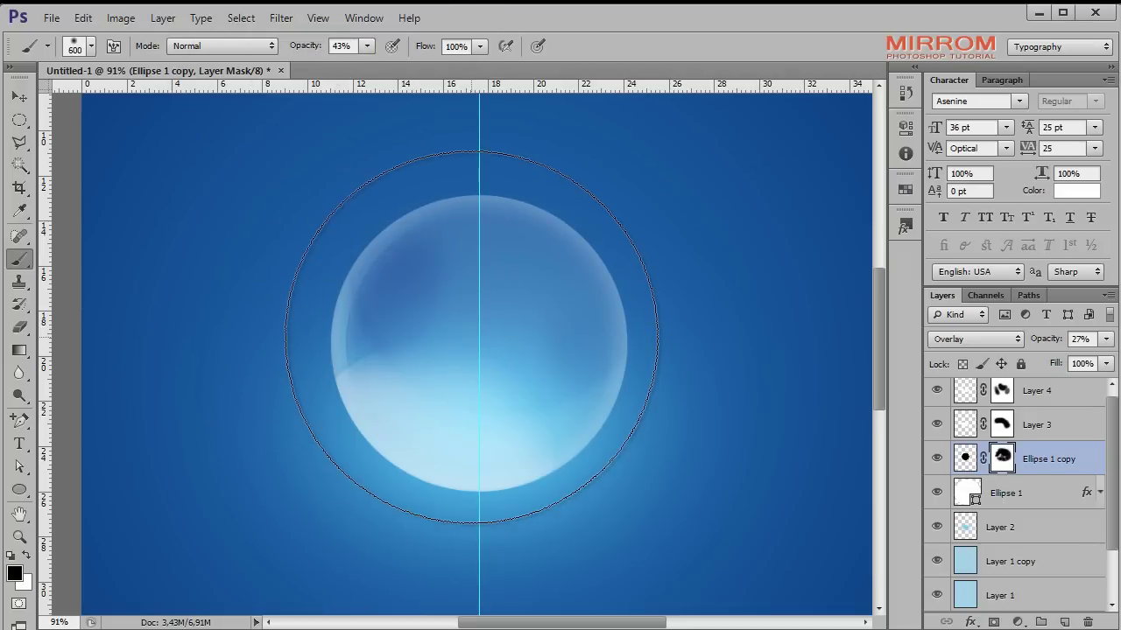
key("bracketleft")
key("bracketleft")
key("bracketleft")
key("bracketleft")
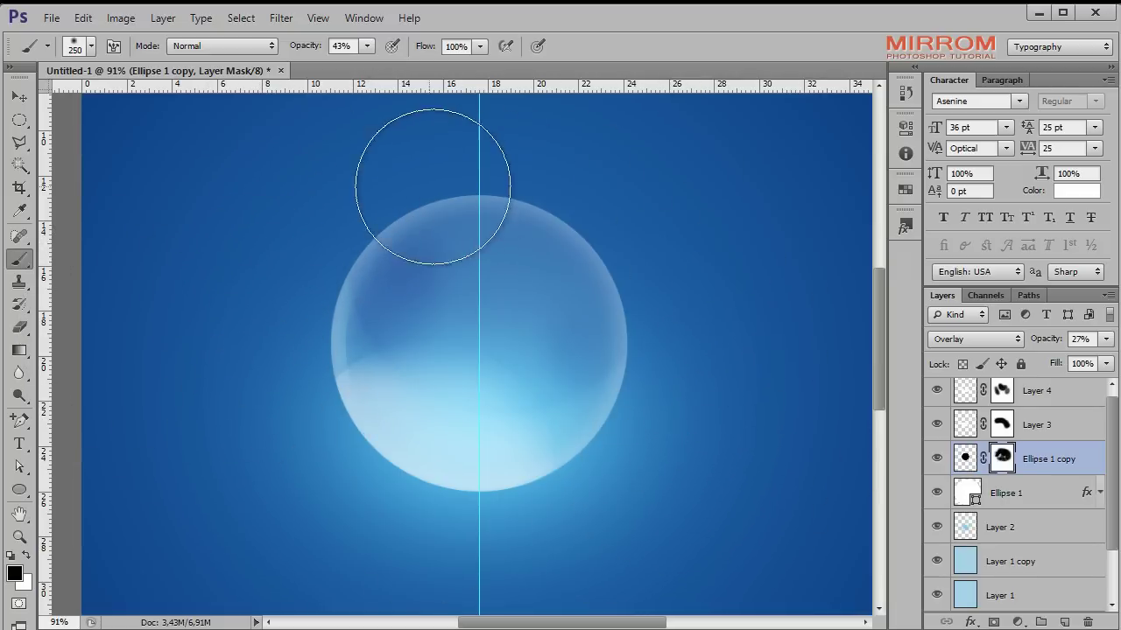
key("v")
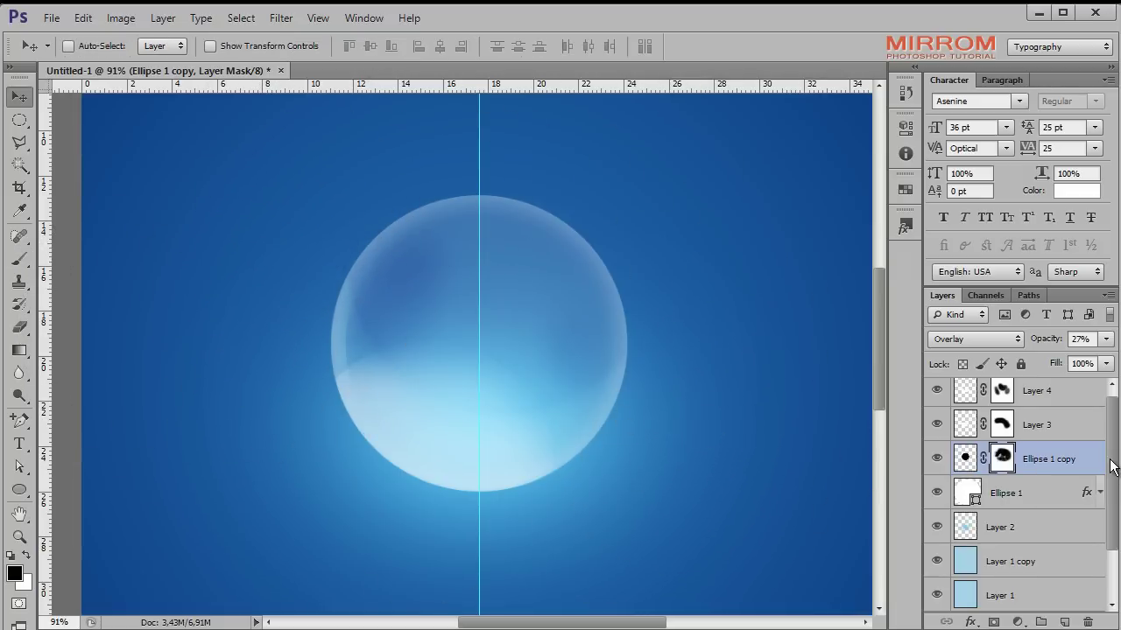
scroll(1114, 464, "up", 1)
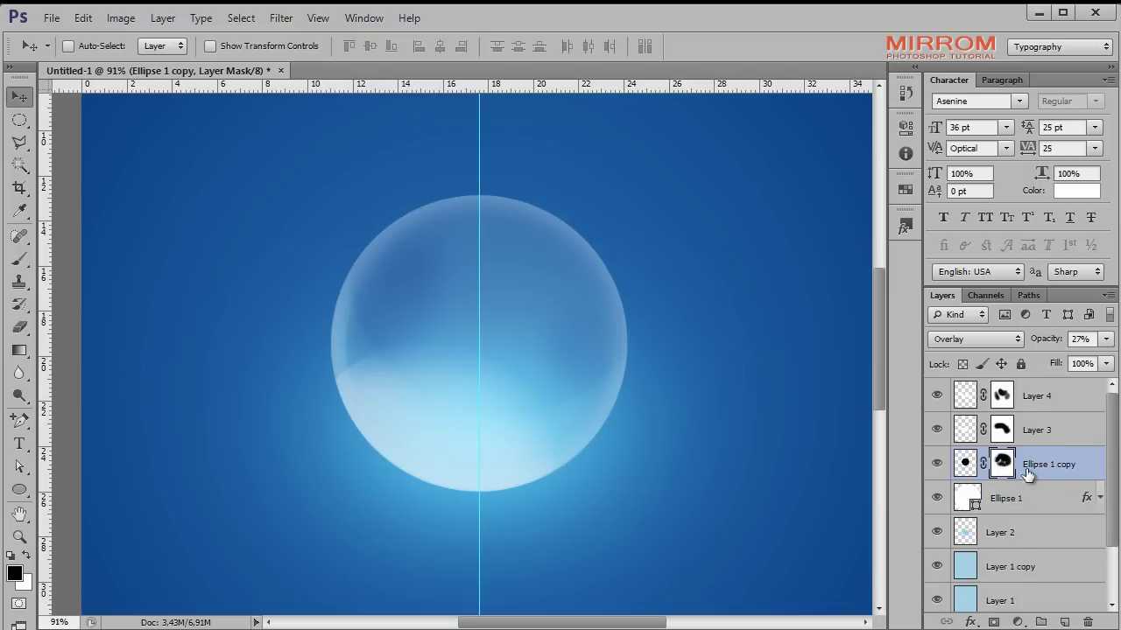
mouse_move(1027, 472)
left_mouse_down()
mouse_move(1035, 418)
mouse_move(996, 492)
left_mouse_up()
Move Ellipse 1 copy to the top of the stack and compare the highlight layers' visibility.
scroll(1115, 471, "down", 2)
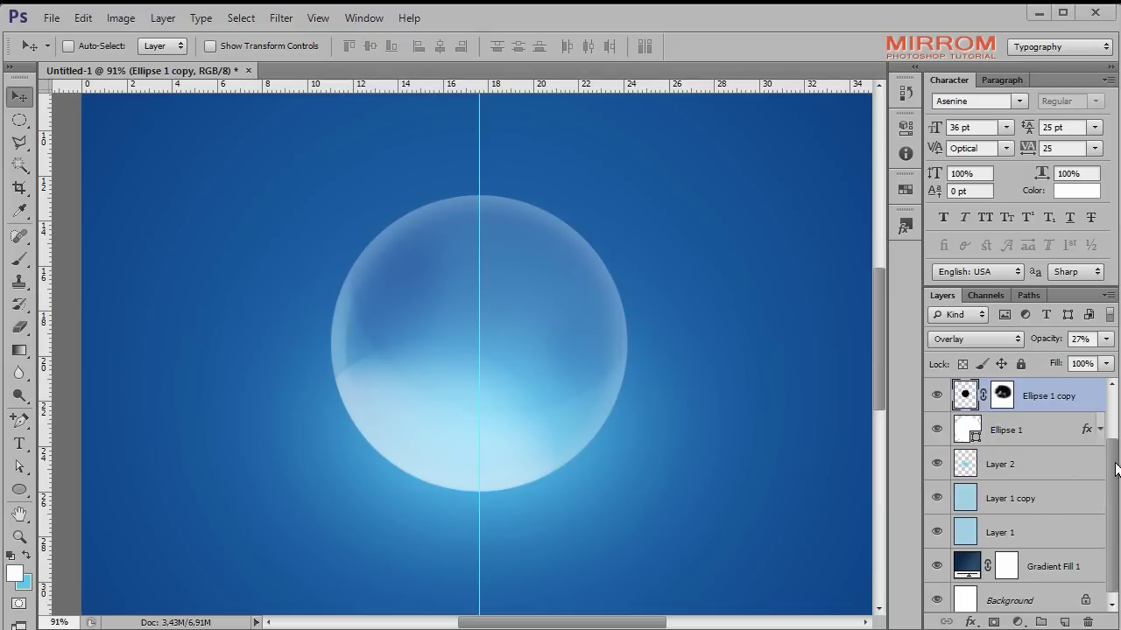
left_click_drag(1116, 438, 1114, 401)
left_click(937, 464)
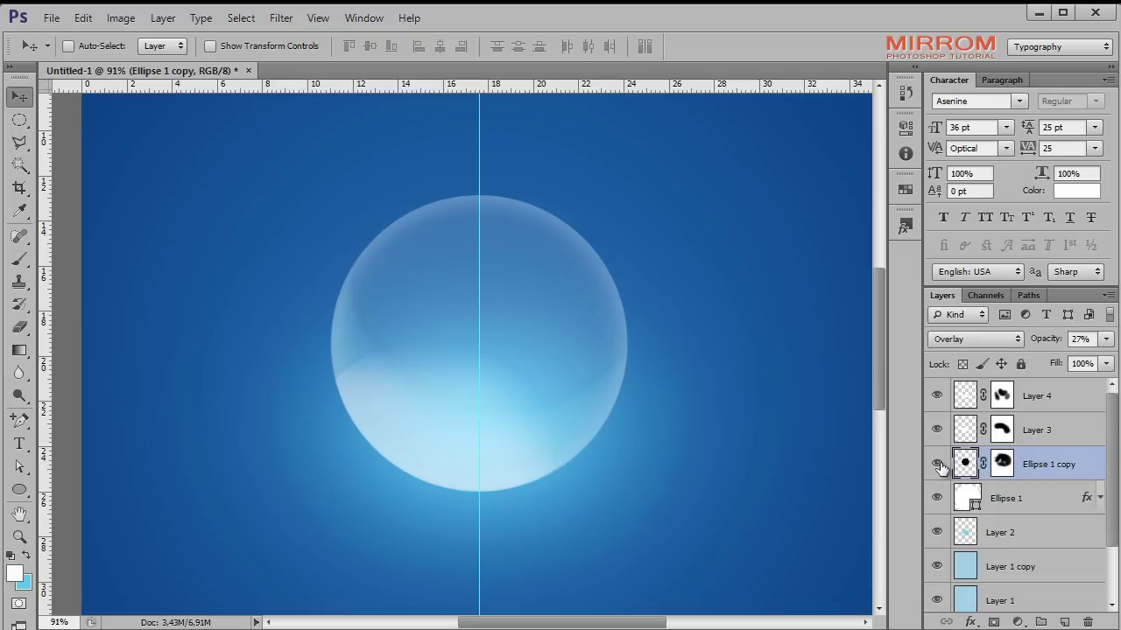
left_click(937, 464)
left_click_drag(1027, 464, 1040, 393)
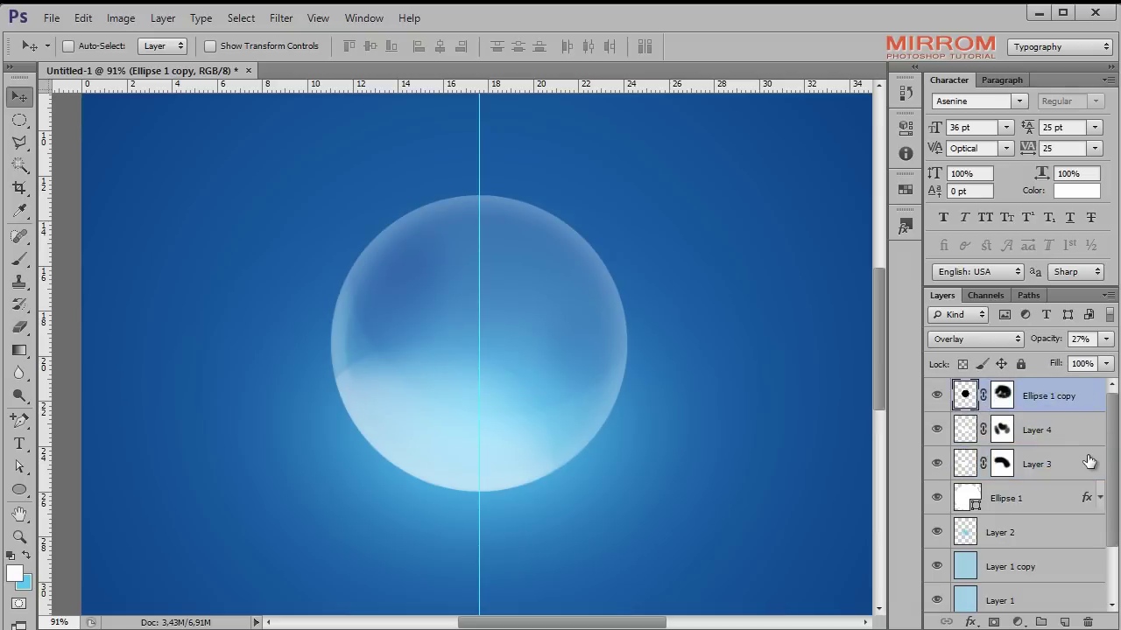
left_click(936, 429)
left_click(937, 430)
left_click(937, 465)
left_click(937, 464)
Reset colours to black and white and lower Ellipse 1 copy's opacity to 15%.
left_click(1032, 427)
left_click(1000, 429)
key("d")
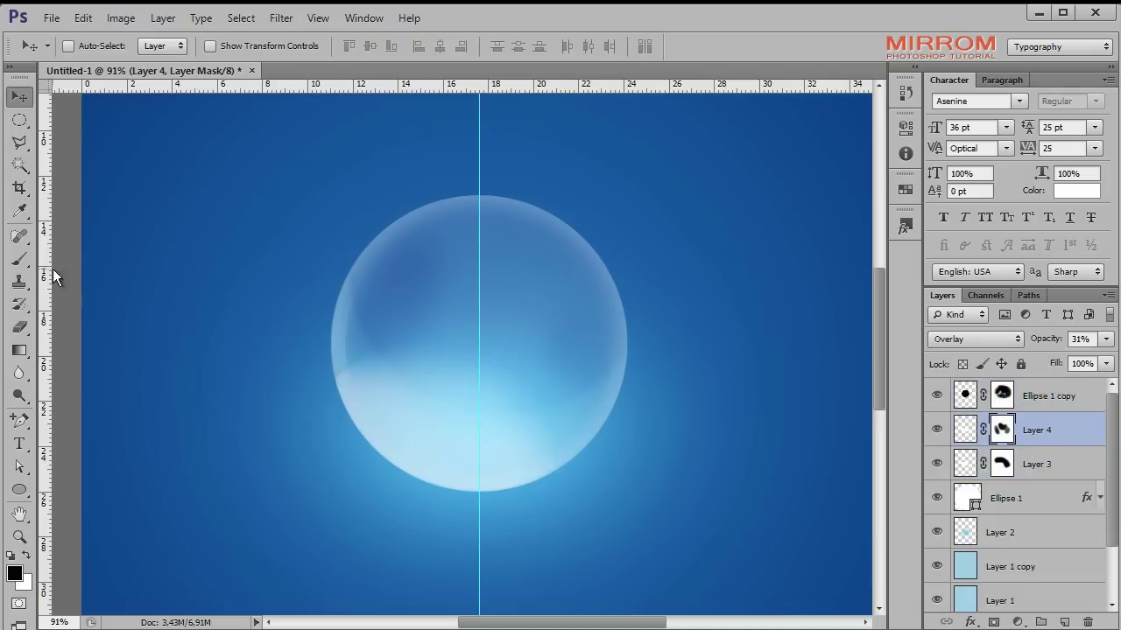
key("b")
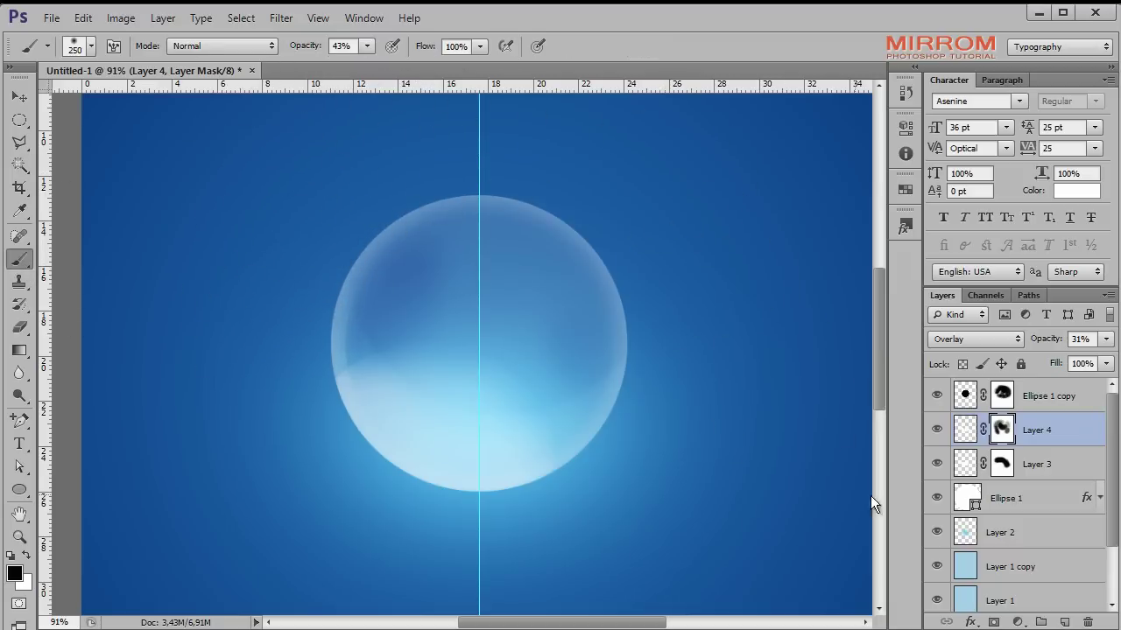
left_click(1002, 395)
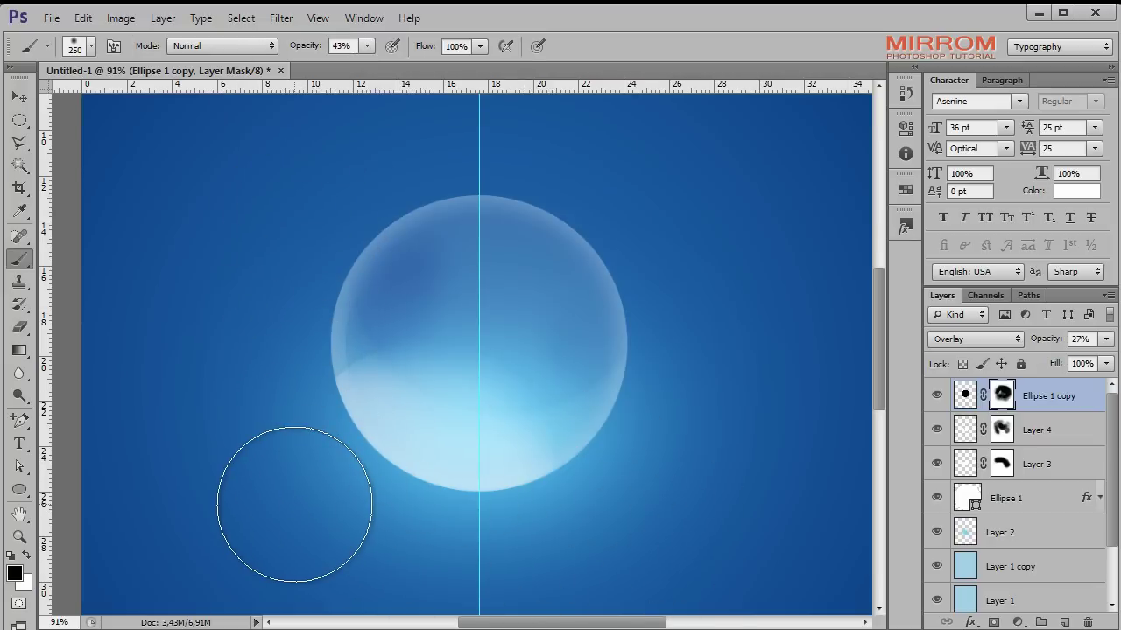
left_click(965, 396)
type("15")
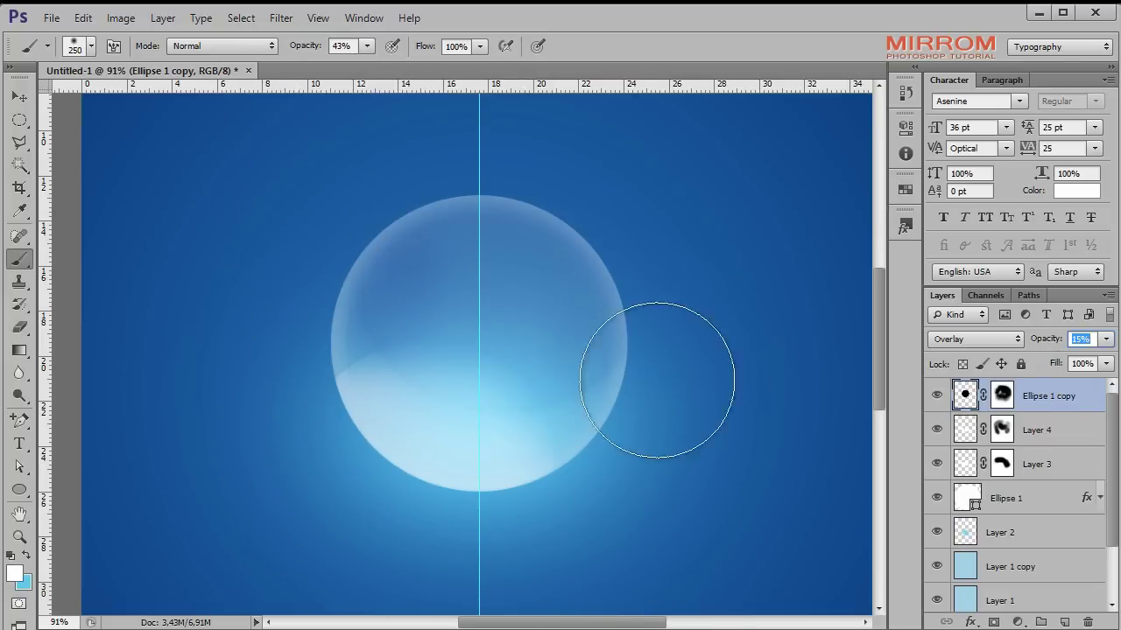
left_click(674, 490)
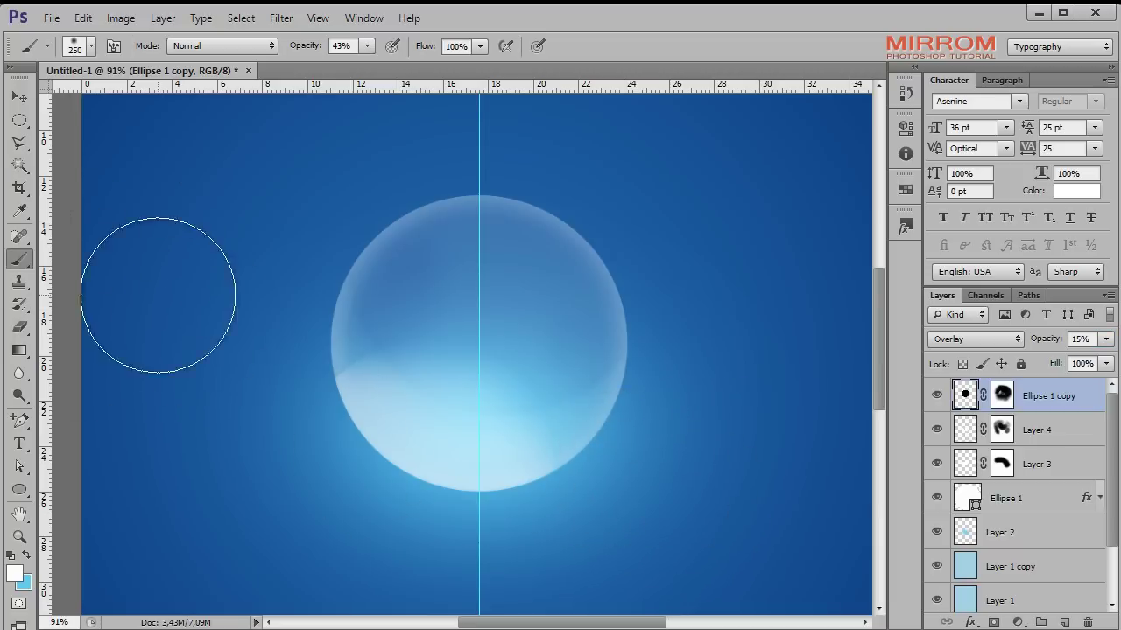
key("v")
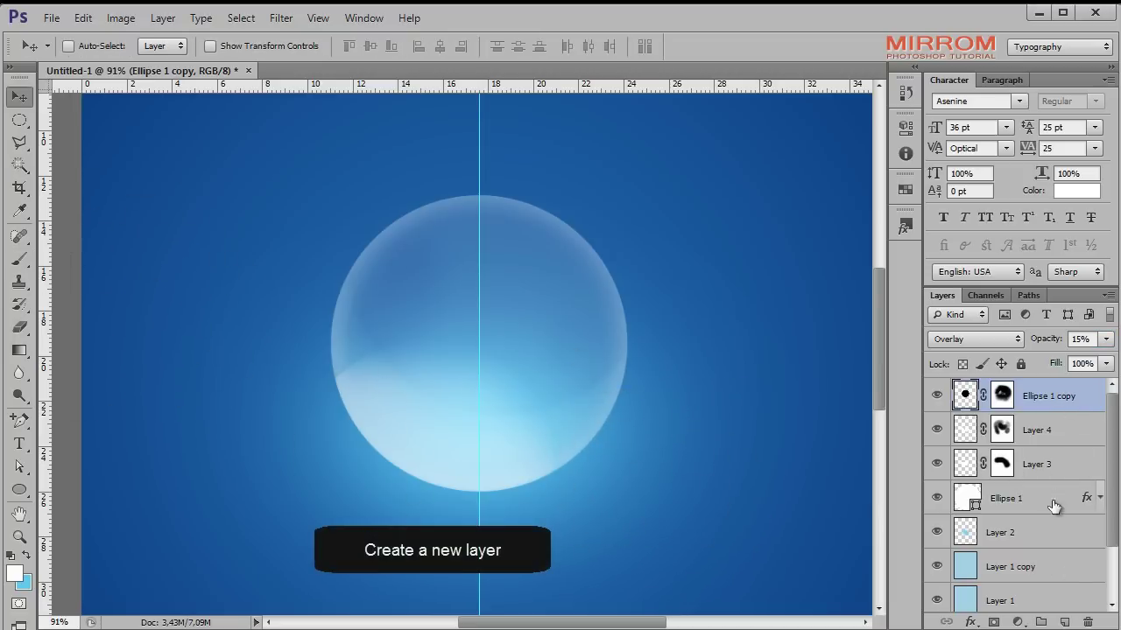
Add a new Layer 5 and paint a soft white highlight at the bubble top within its outline.
left_click(1064, 620)
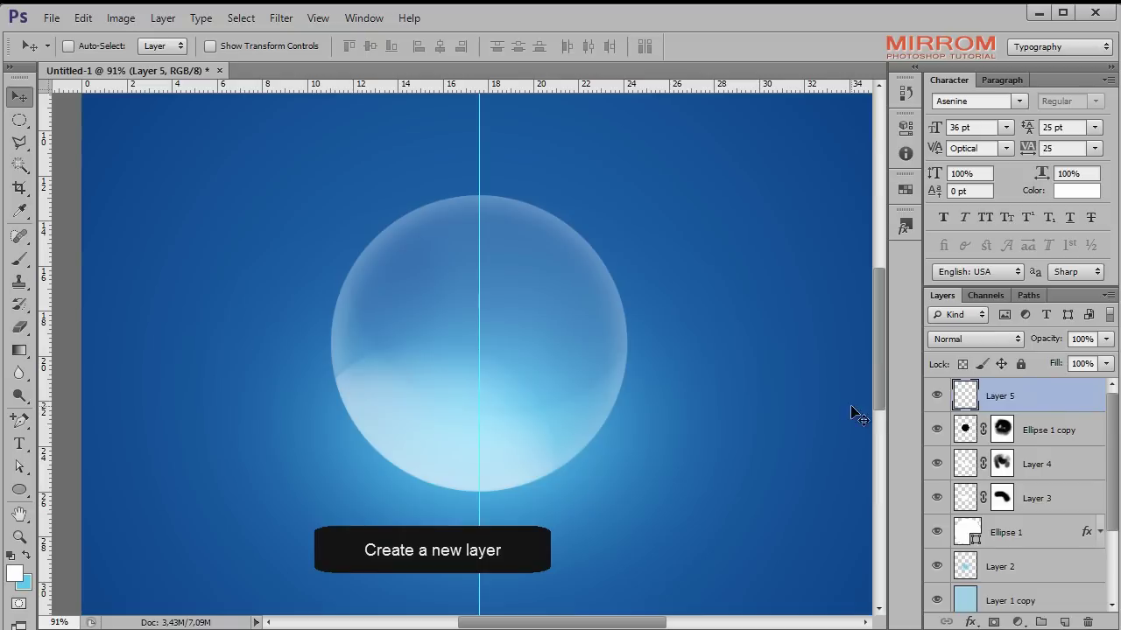
left_click(27, 261)
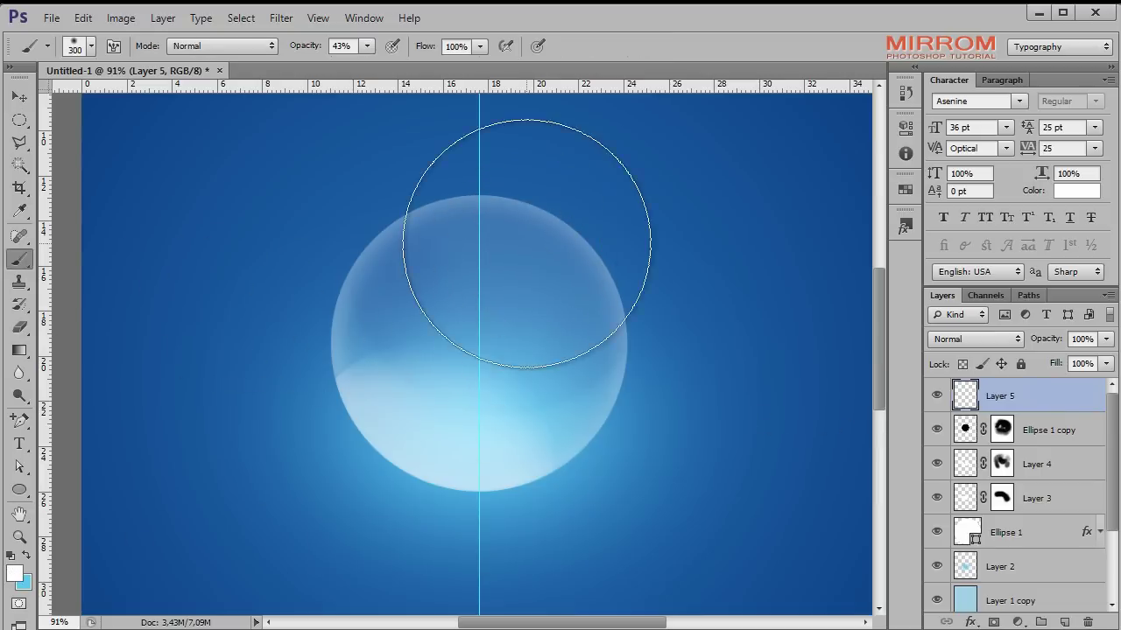
key("bracketleft")
key("bracketleft")
key("bracketleft")
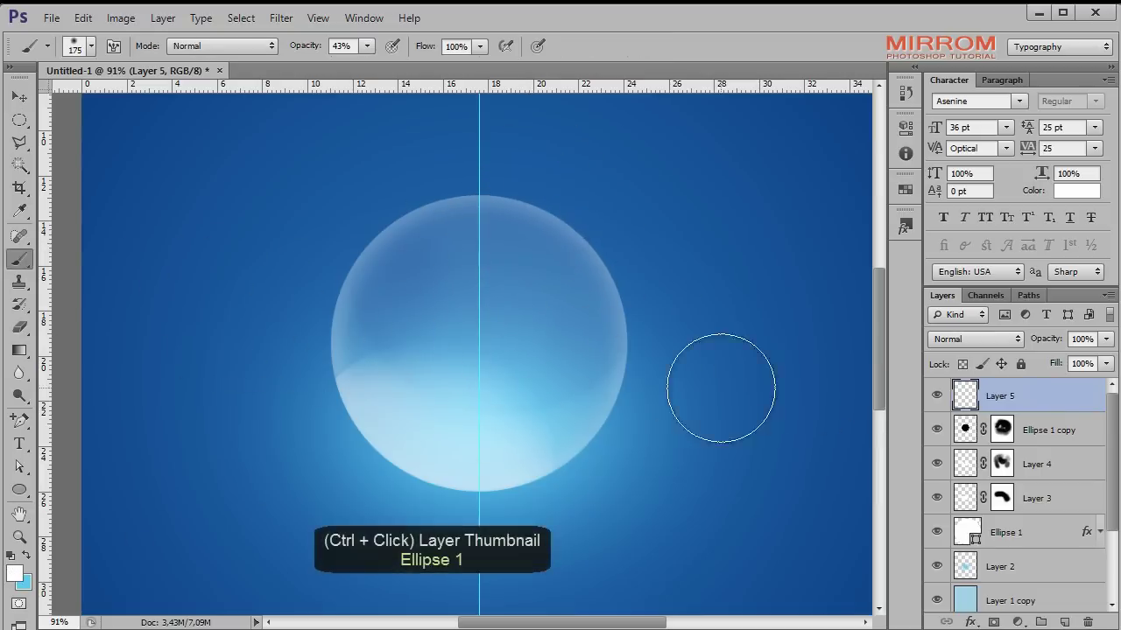
left_click(976, 543, "ctrl")
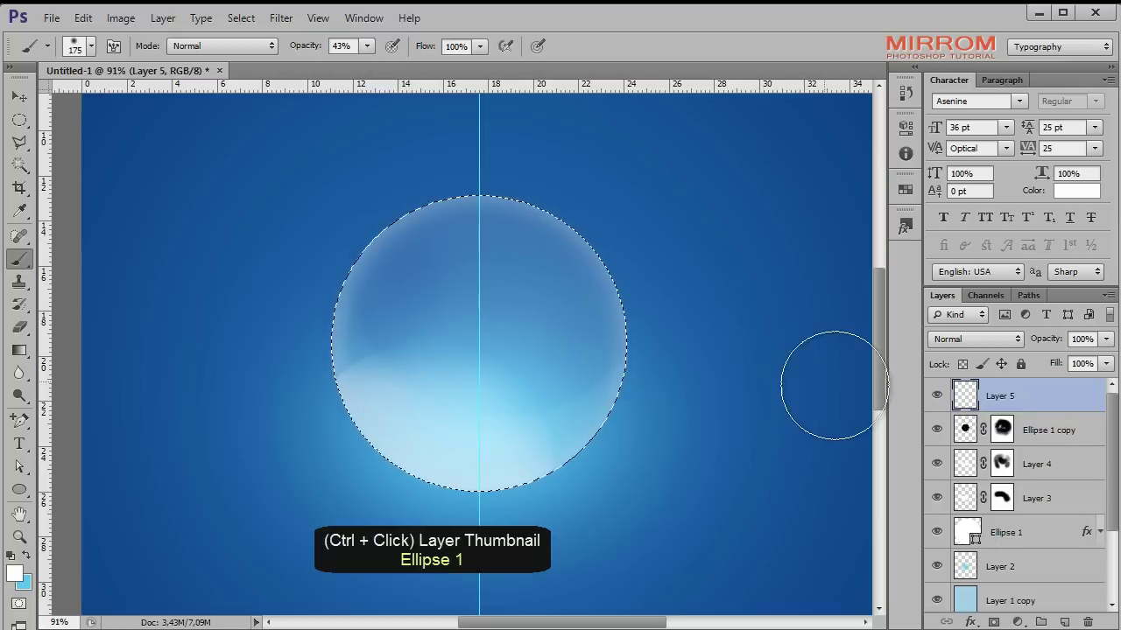
left_click_drag(534, 232, 535, 237)
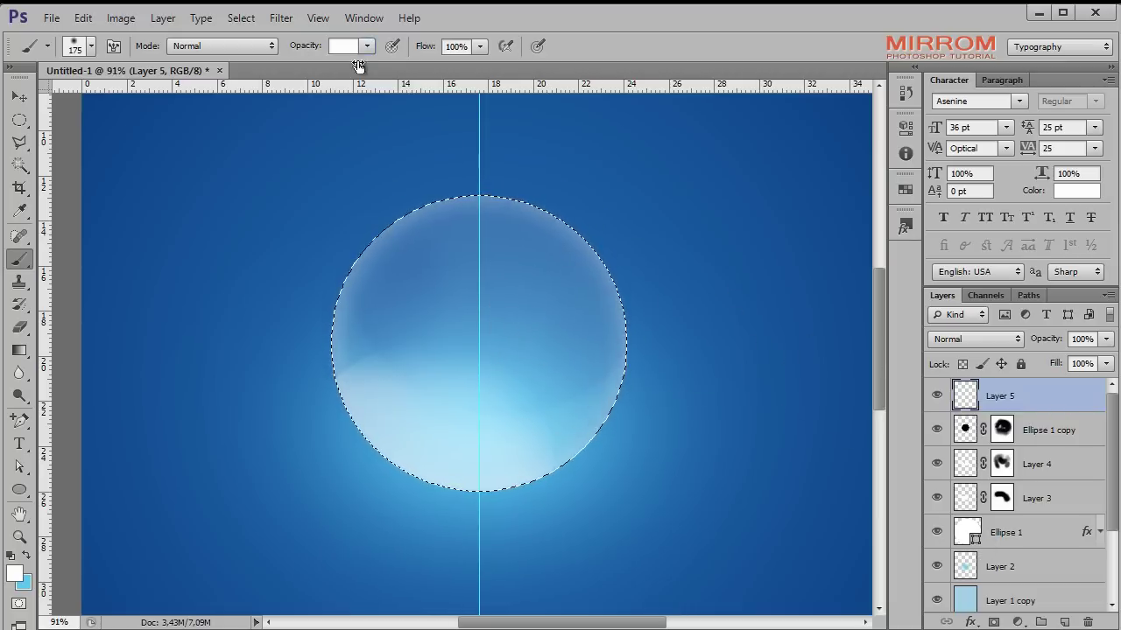
type("100")
key("bracketright")
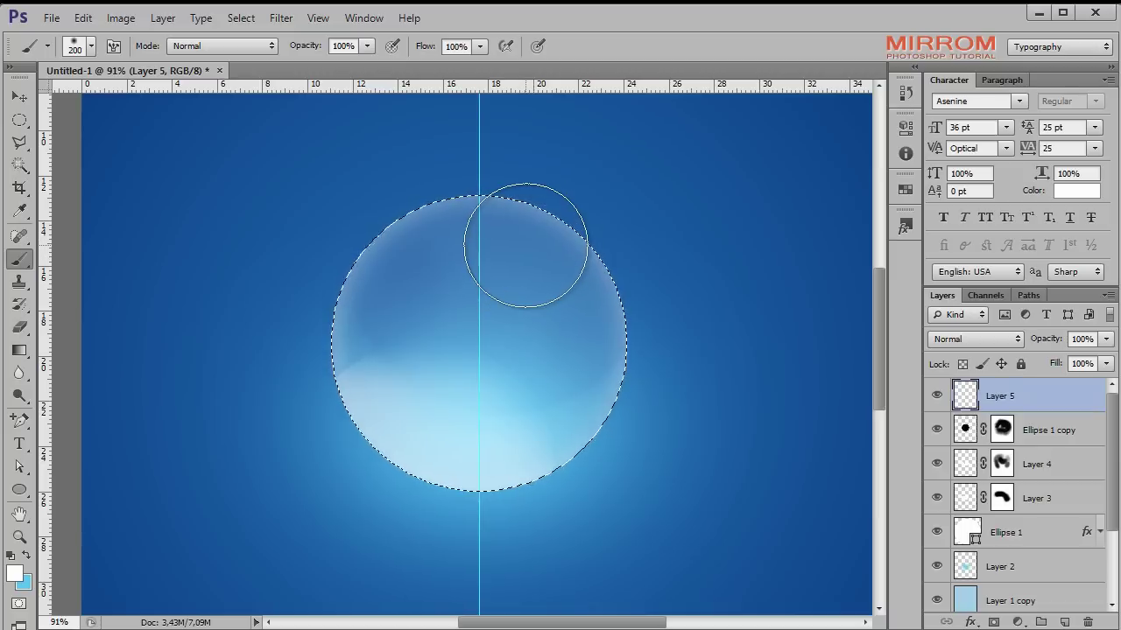
left_click(526, 245)
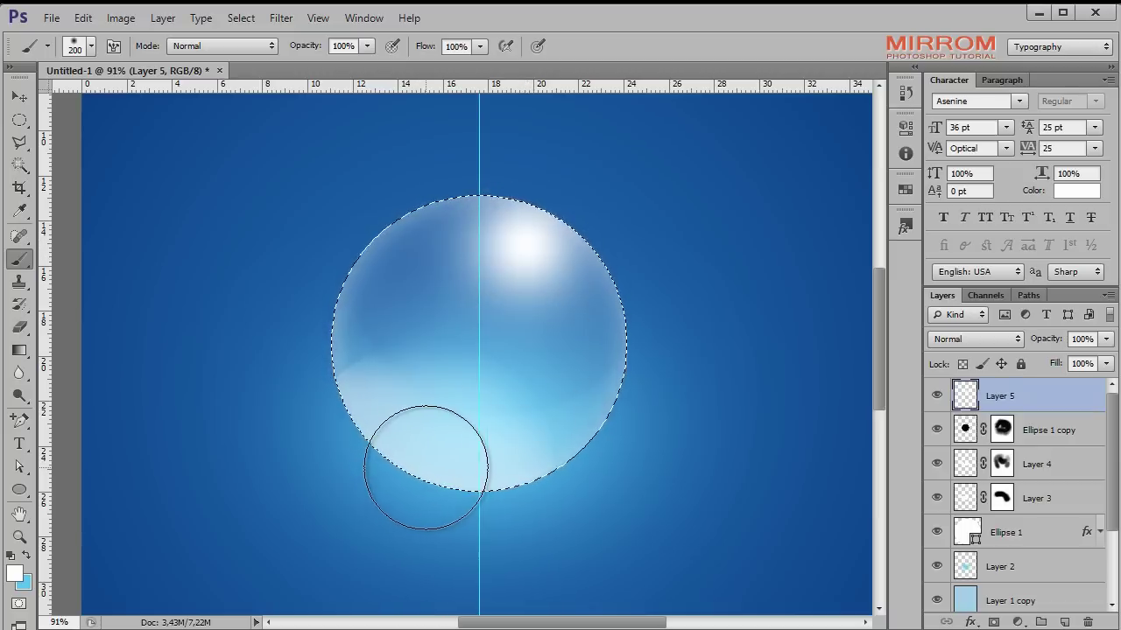
Deselect and blend Layer 5 in Overlay at 85% opacity.
key("v")
key("ctrl+d")
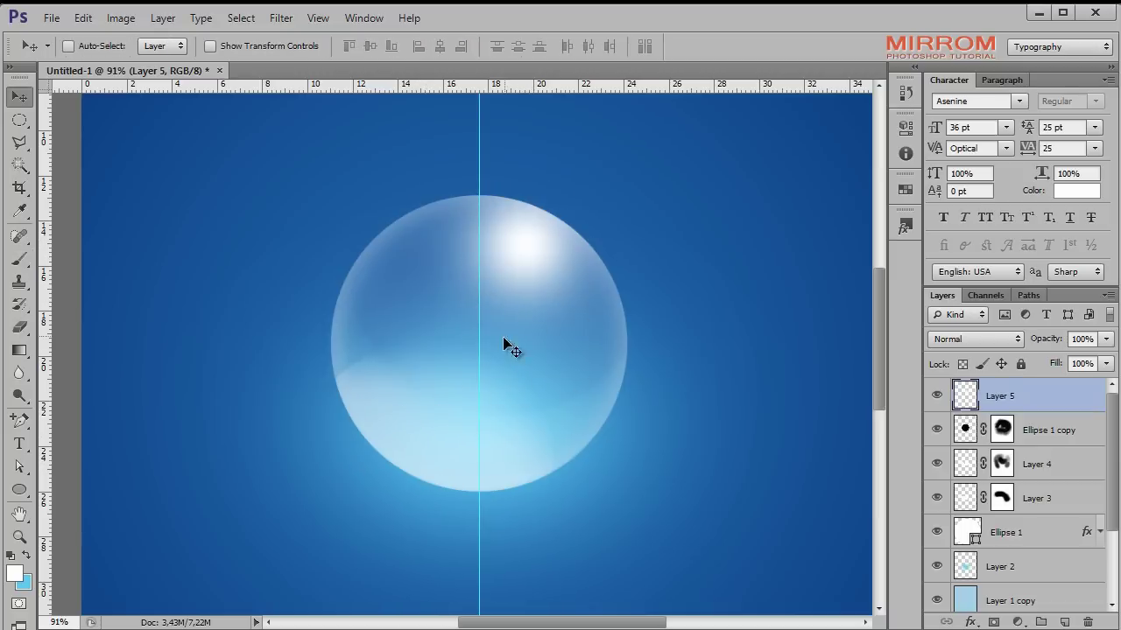
left_click(998, 340)
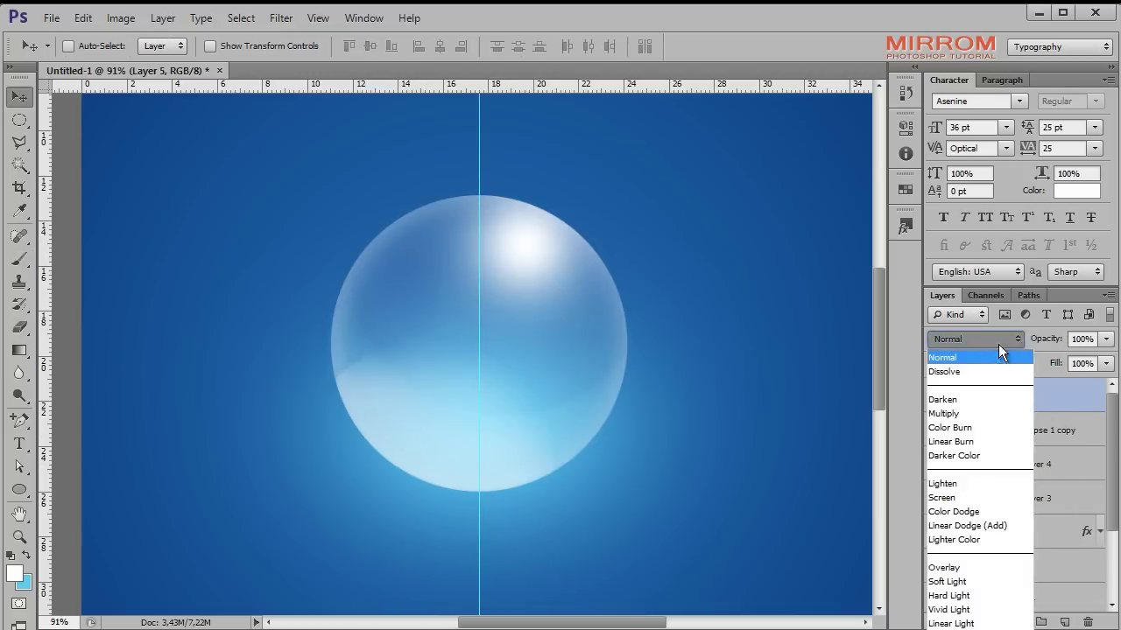
left_click(959, 567)
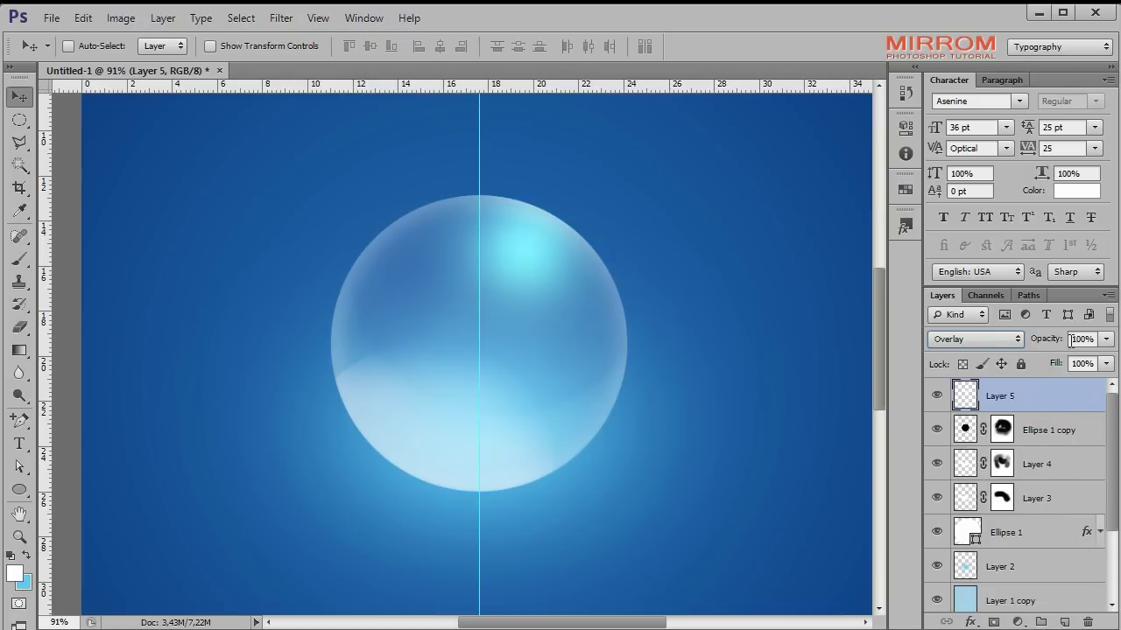
left_click_drag(1053, 340, 1046, 340)
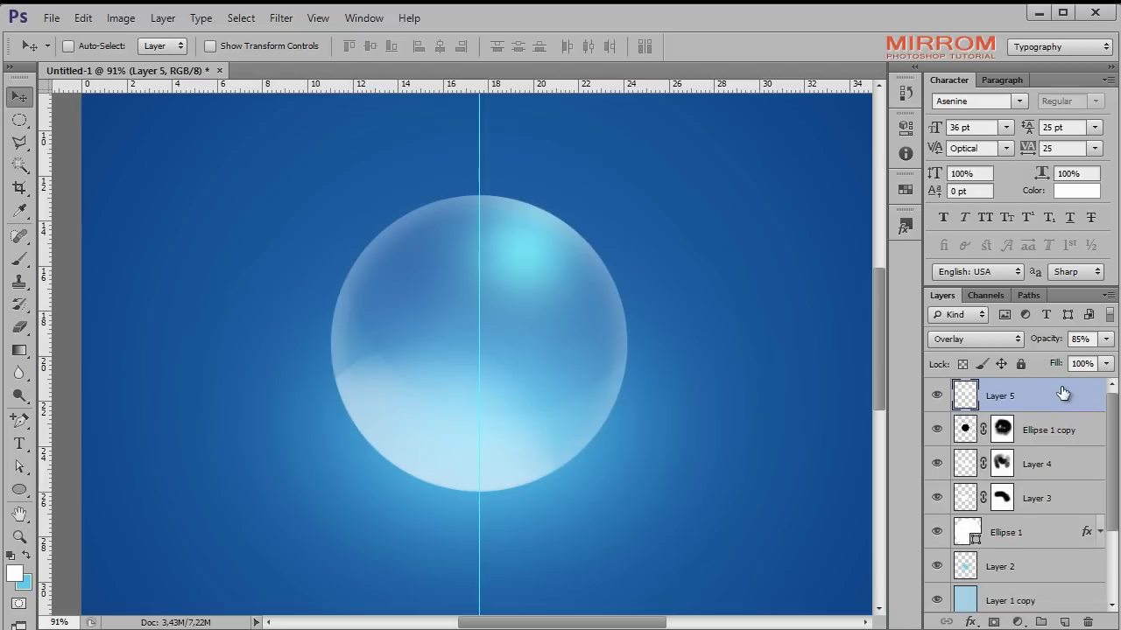
key("ctrl+j")
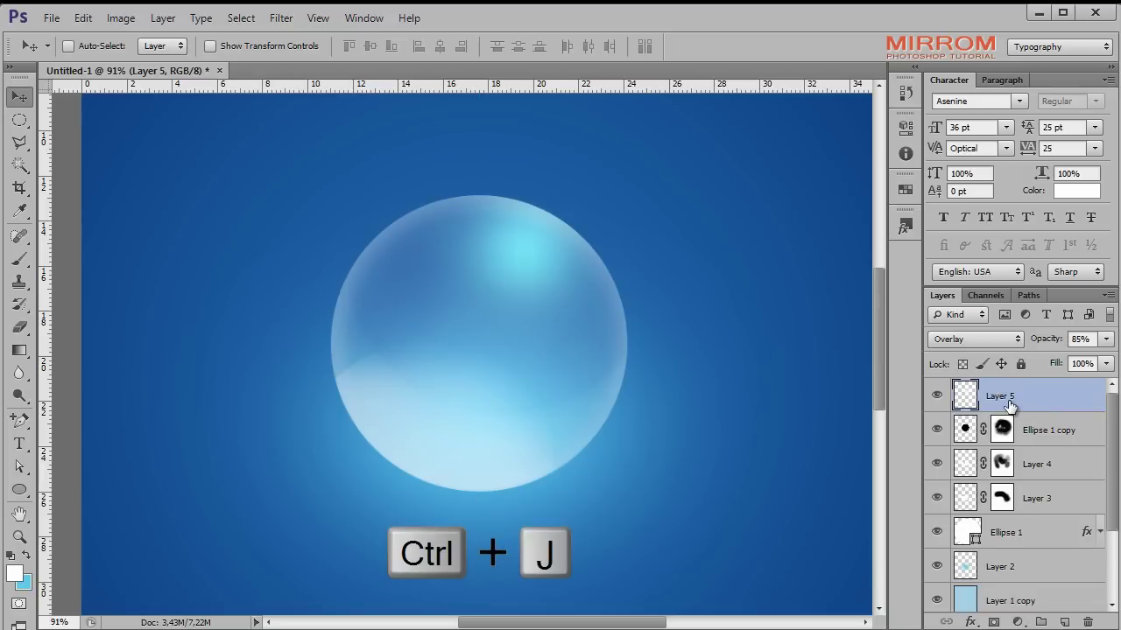
Duplicate Layer 5, set the copy to Normal, scale it to 90% and nudge it up.
key("ctrl+j")
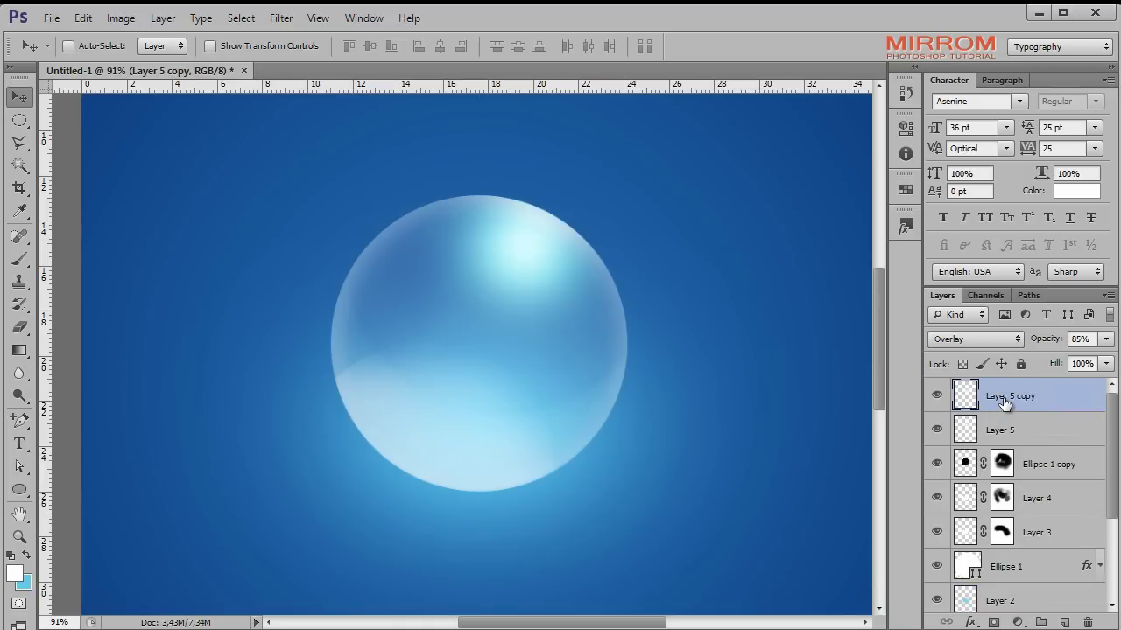
left_click(989, 339)
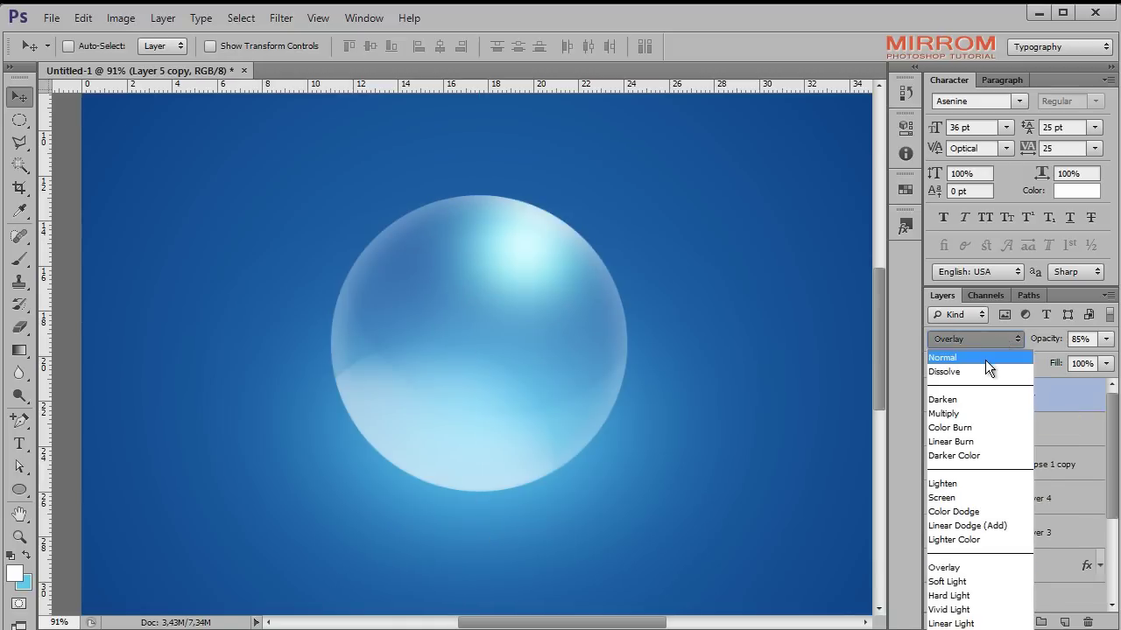
left_click(985, 360)
key("ctrl+t")
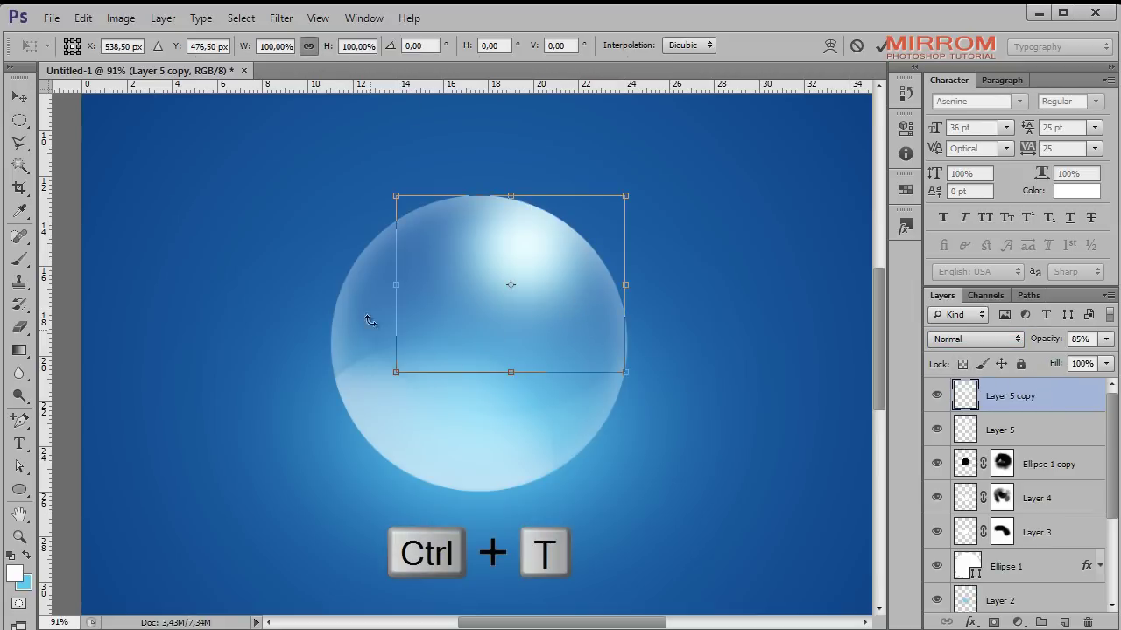
left_click_drag(252, 46, 243, 45)
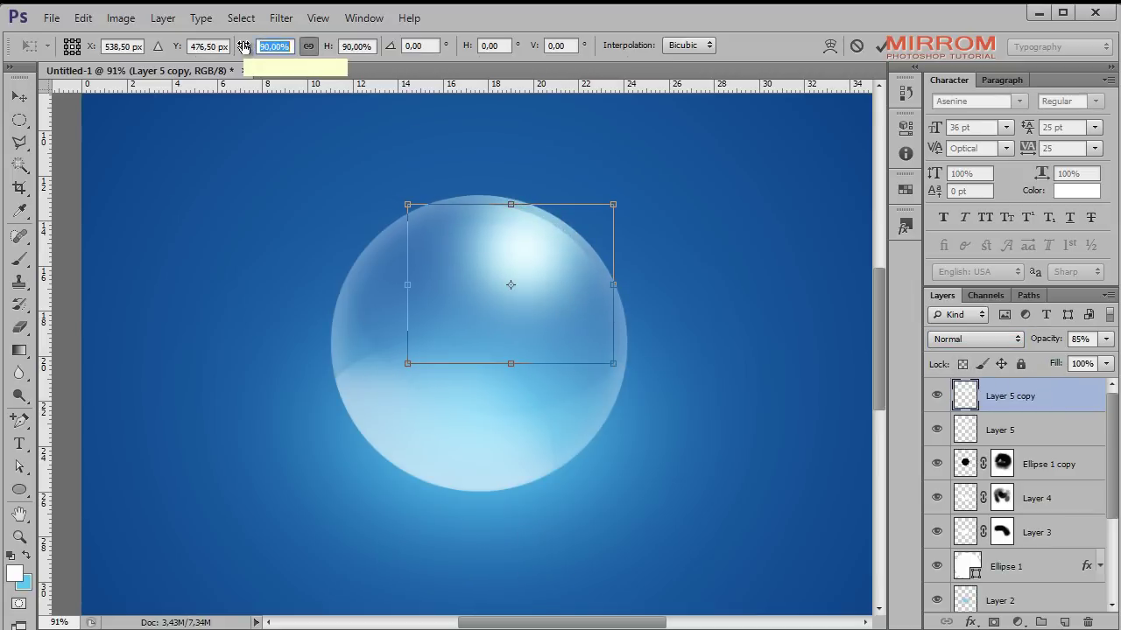
left_click(880, 46)
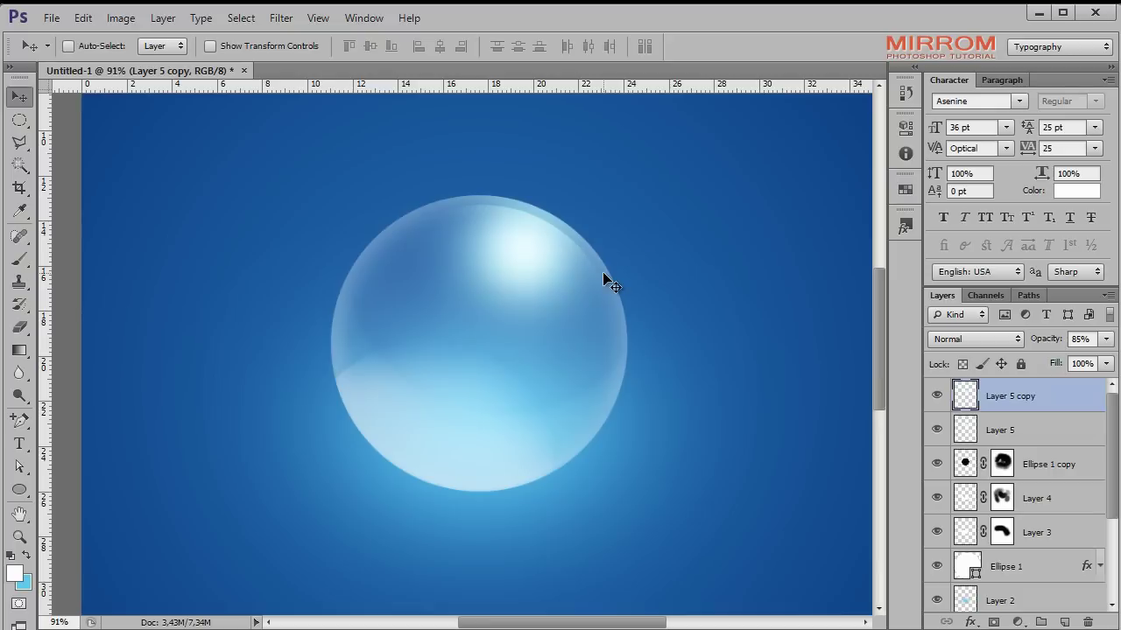
key("shift+Up")
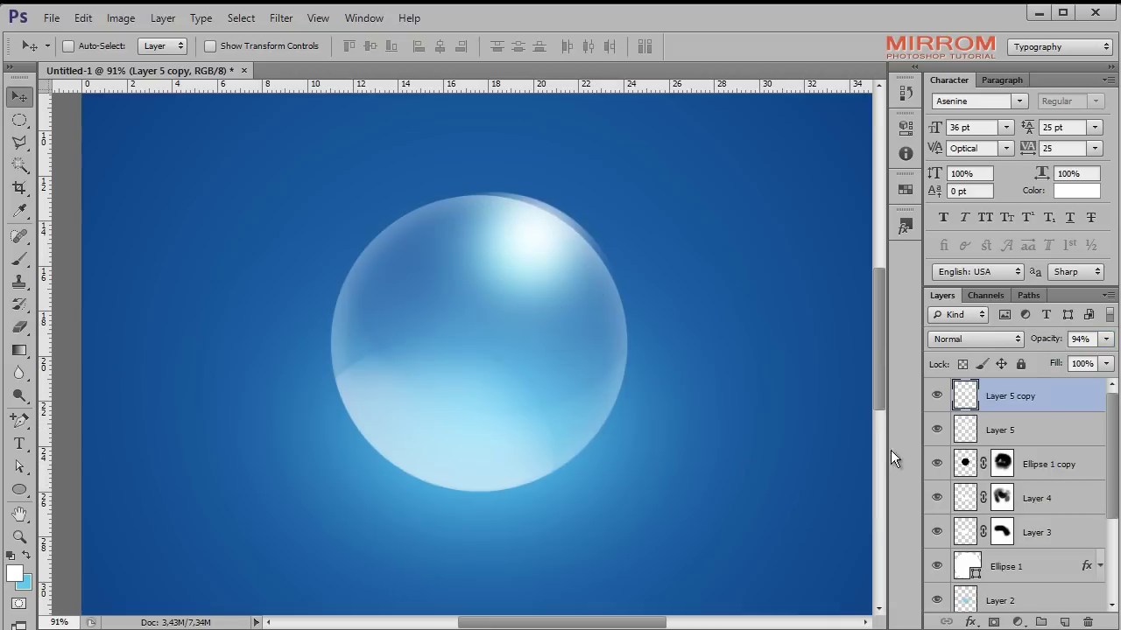
Rescale the copied highlight to about 84% and shift it slightly up and right.
key("ctrl+t")
left_click_drag(625, 349, 590, 326)
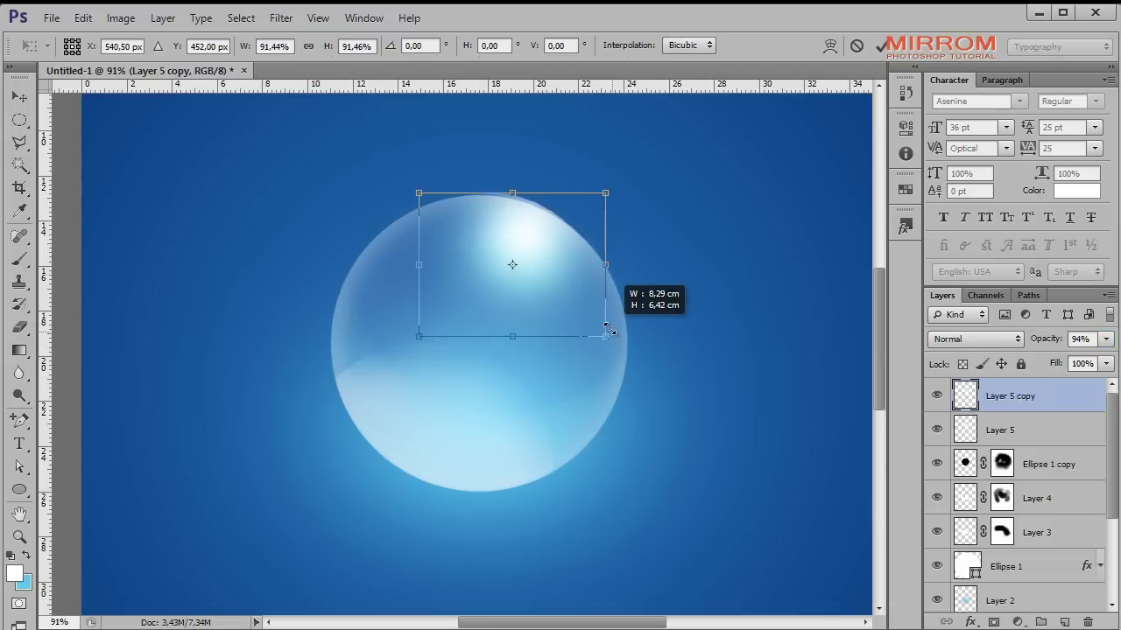
mouse_move(548, 260)
left_mouse_down()
mouse_move(565, 258)
mouse_move(559, 286)
left_mouse_up()
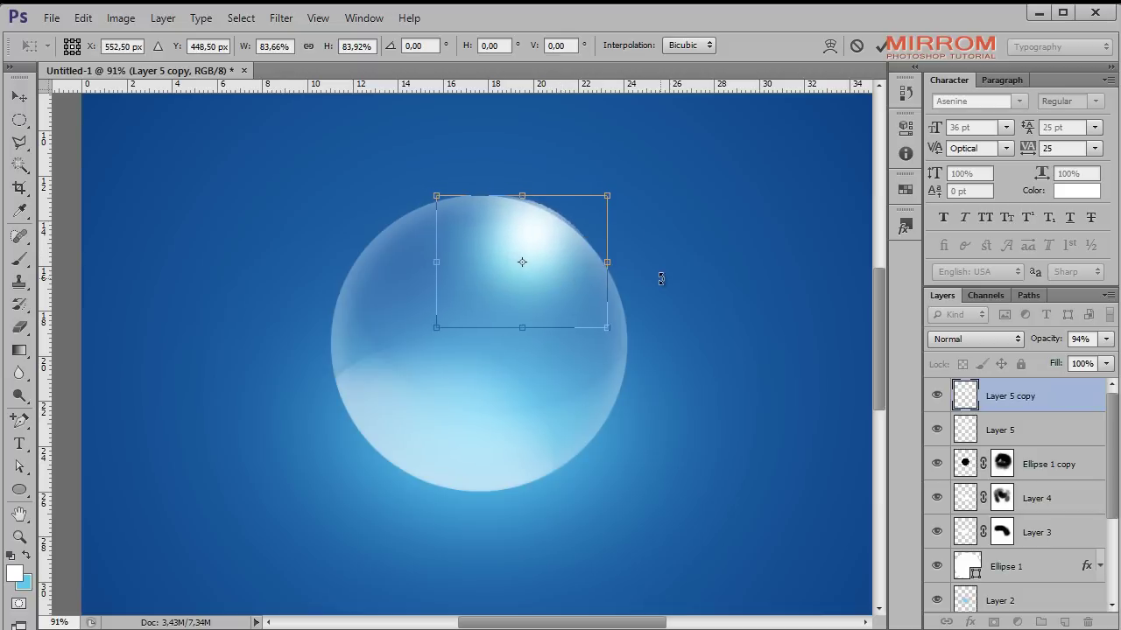
key("Up")
key("Up")
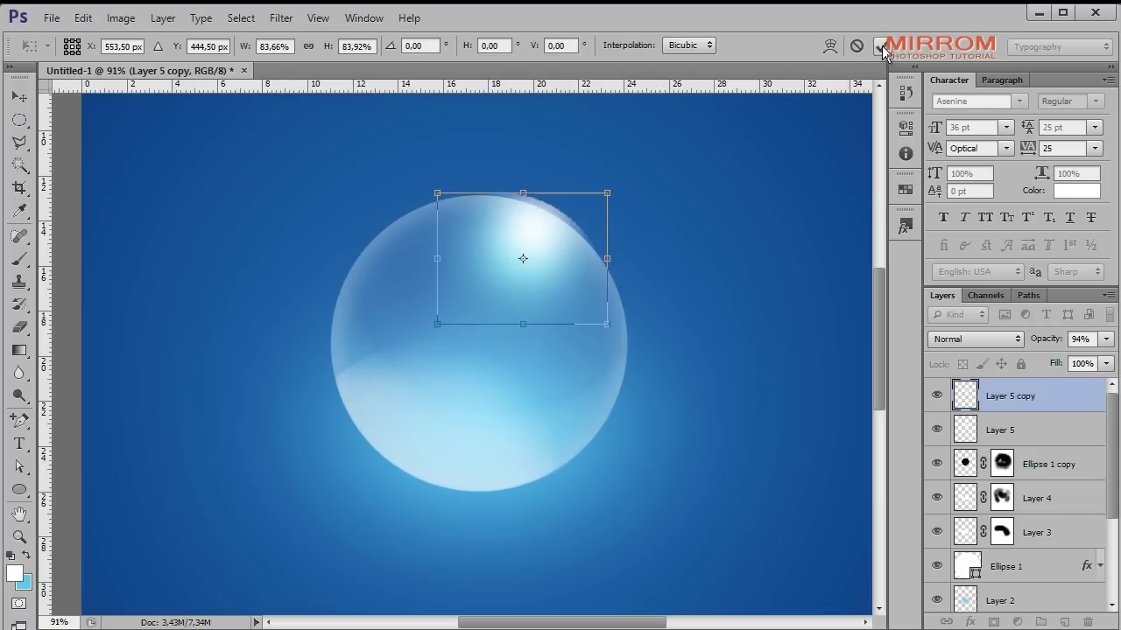
left_click(880, 48)
Erase the highlight spilling outside the bubble using the inverted bubble selection, then deselect.
left_click(974, 574, "ctrl")
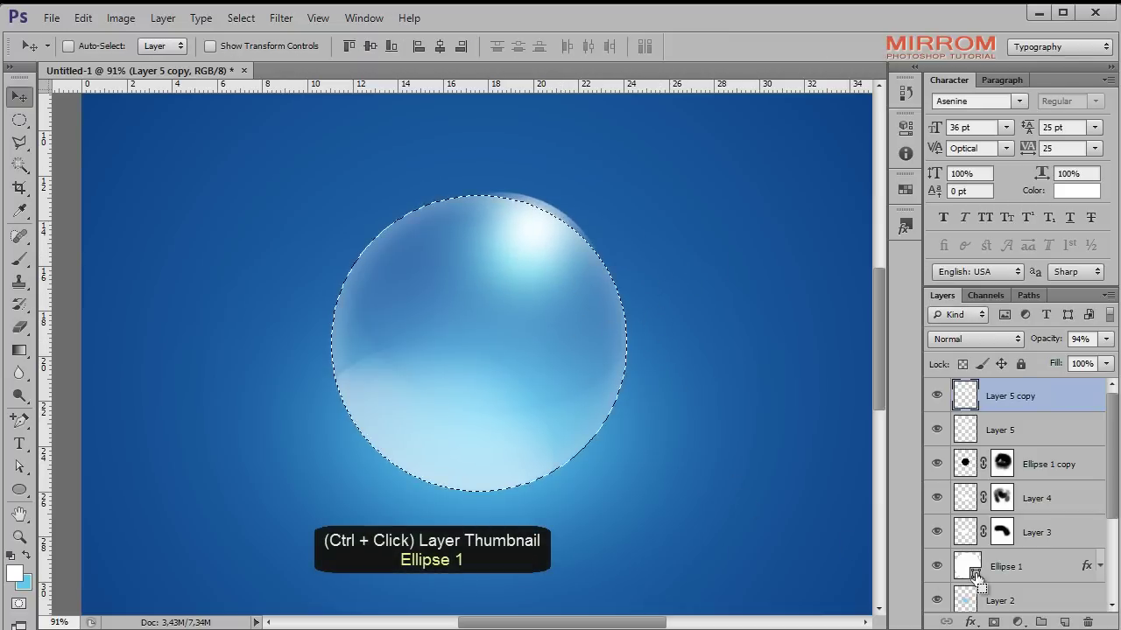
left_click(240, 18)
left_click(273, 95)
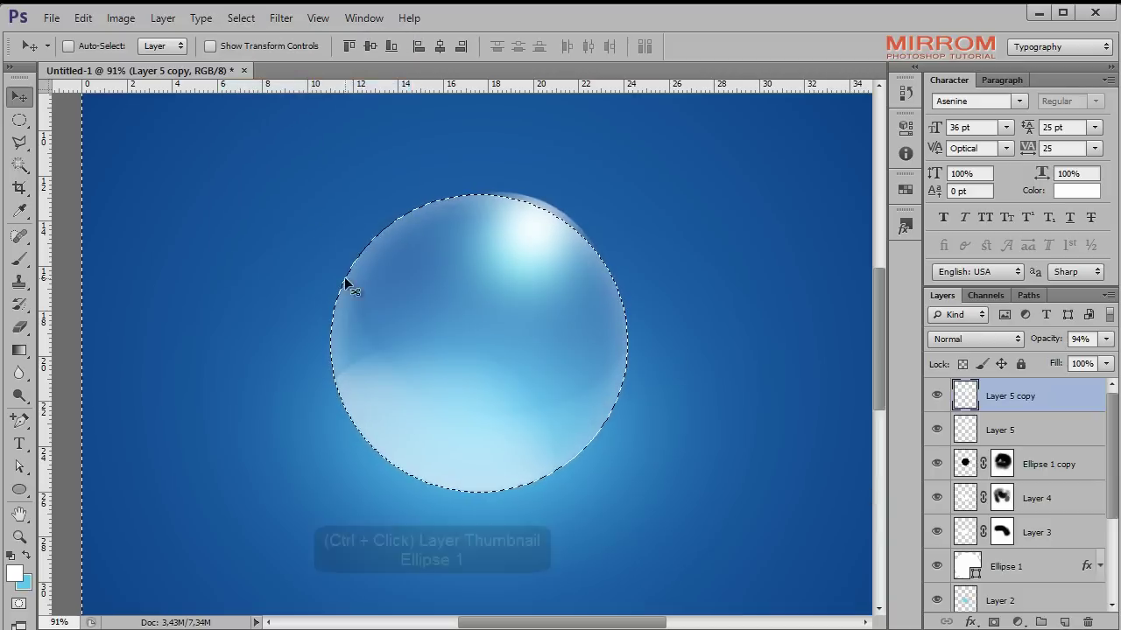
left_click(19, 327)
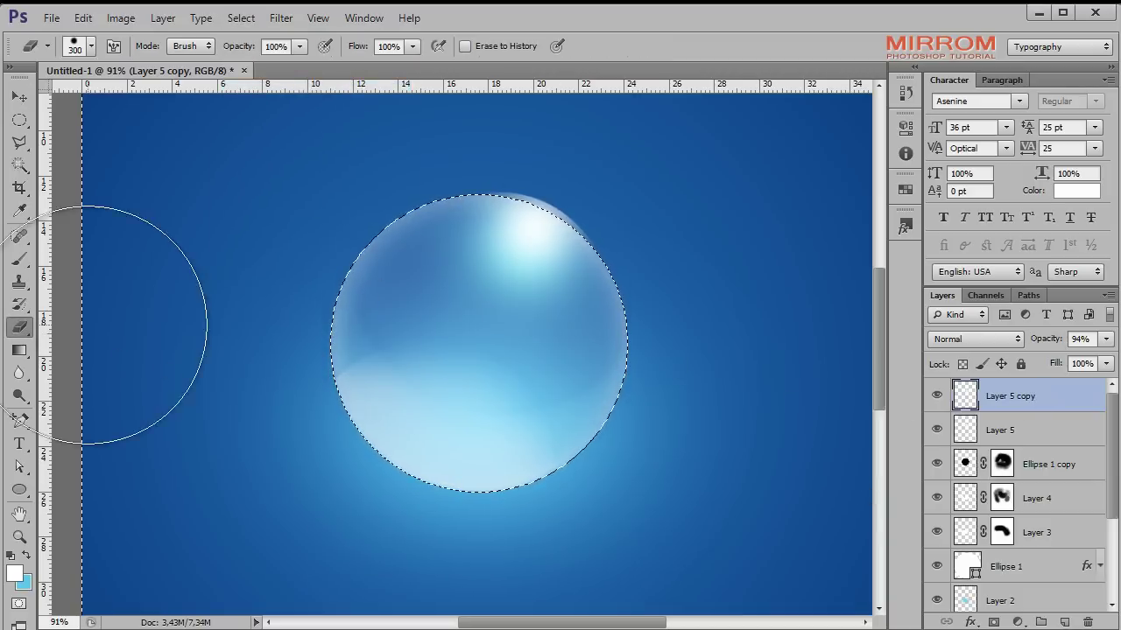
left_click_drag(576, 187, 351, 376)
key("v")
key("ctrl+d")
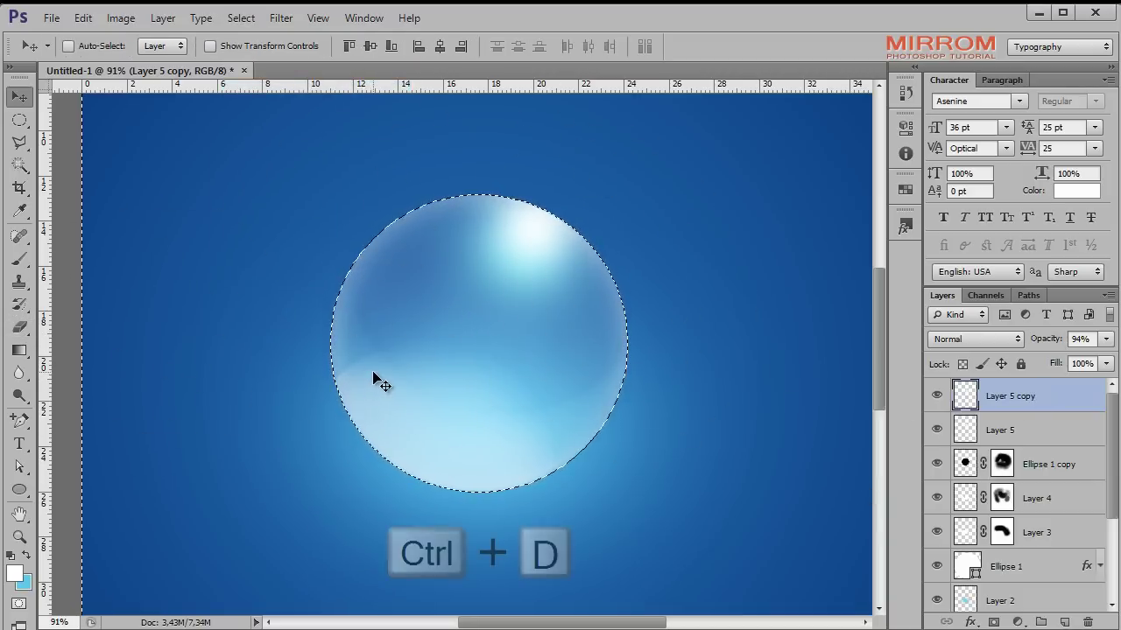
key("ctrl+d")
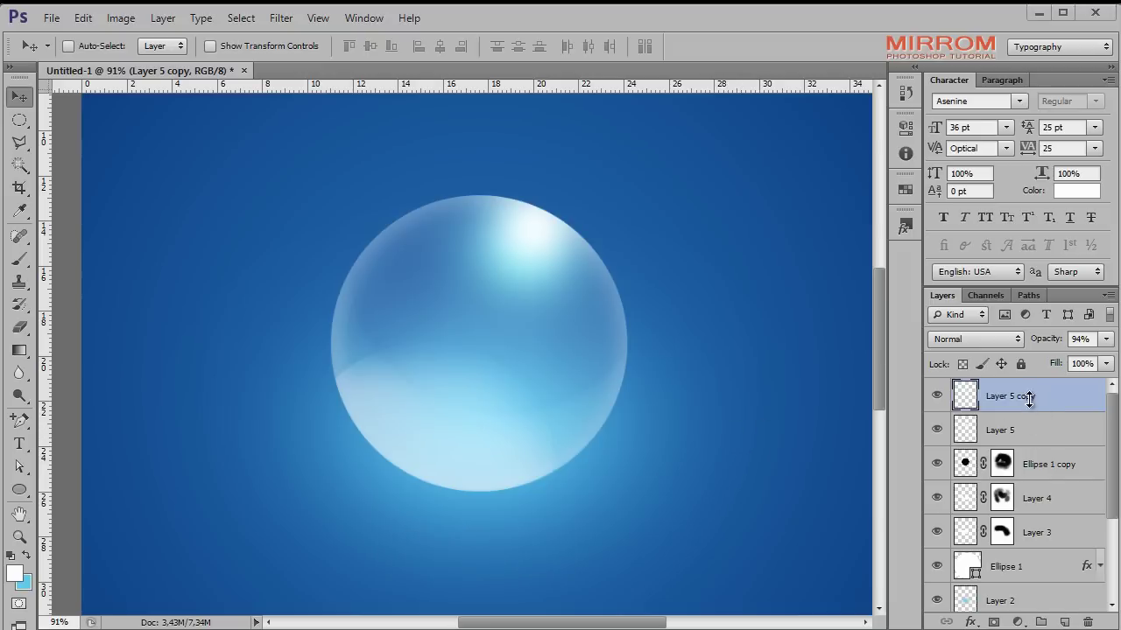
Select Layer 2 and add a new empty Layer 6 above it.
scroll(1043, 457, "down", 3)
left_click(1029, 433)
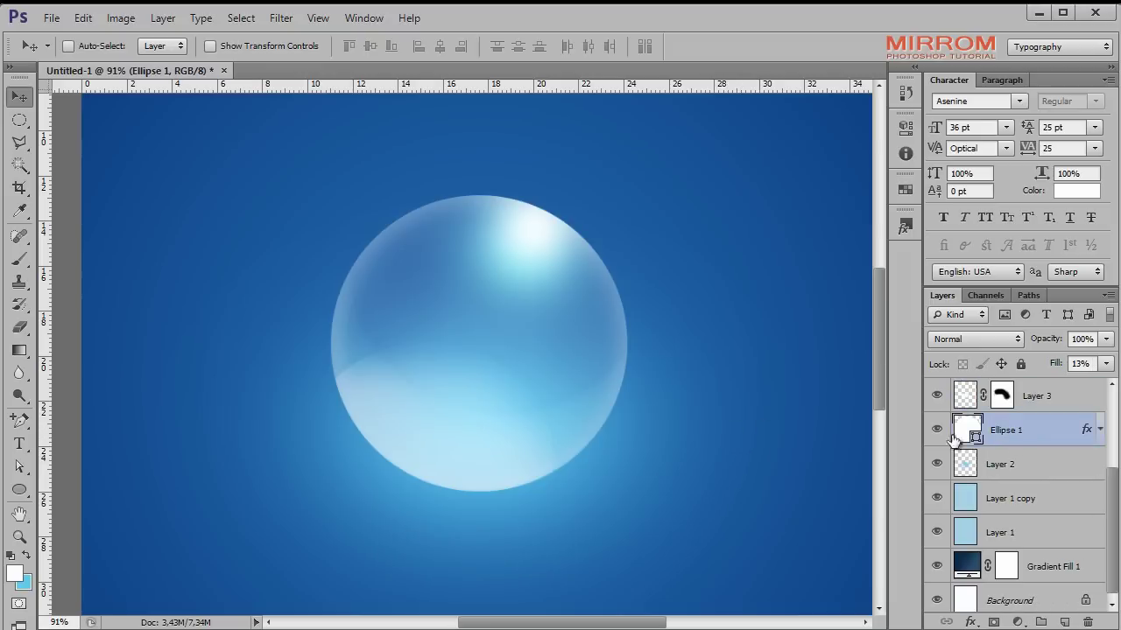
left_click(936, 430)
left_click(936, 430)
left_click(1005, 461)
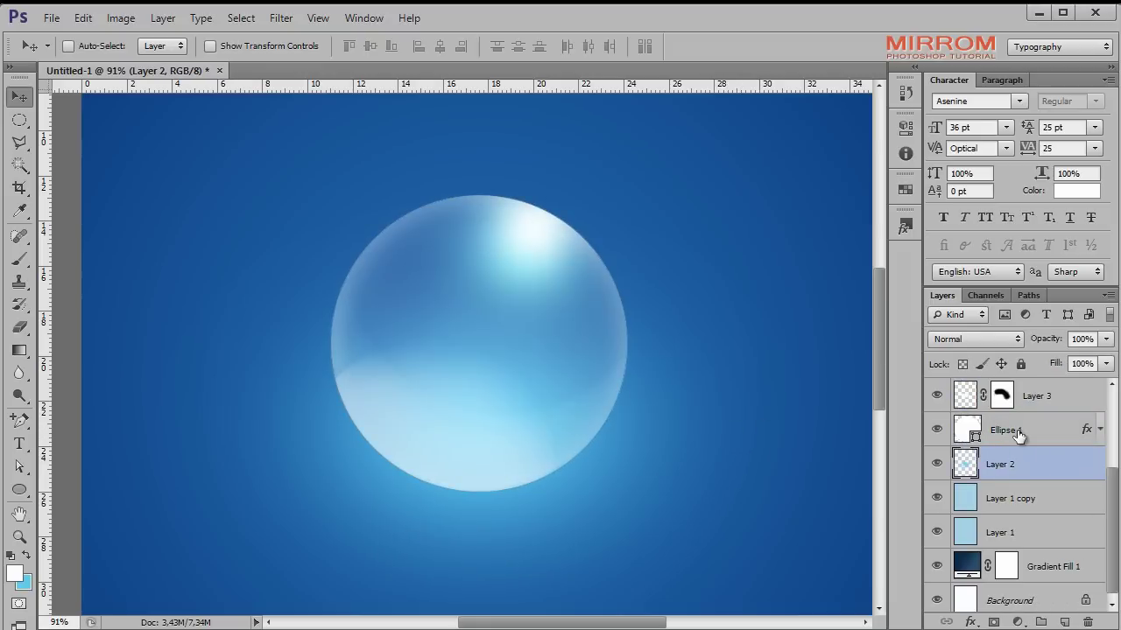
key("ctrl+shift+alt+n")
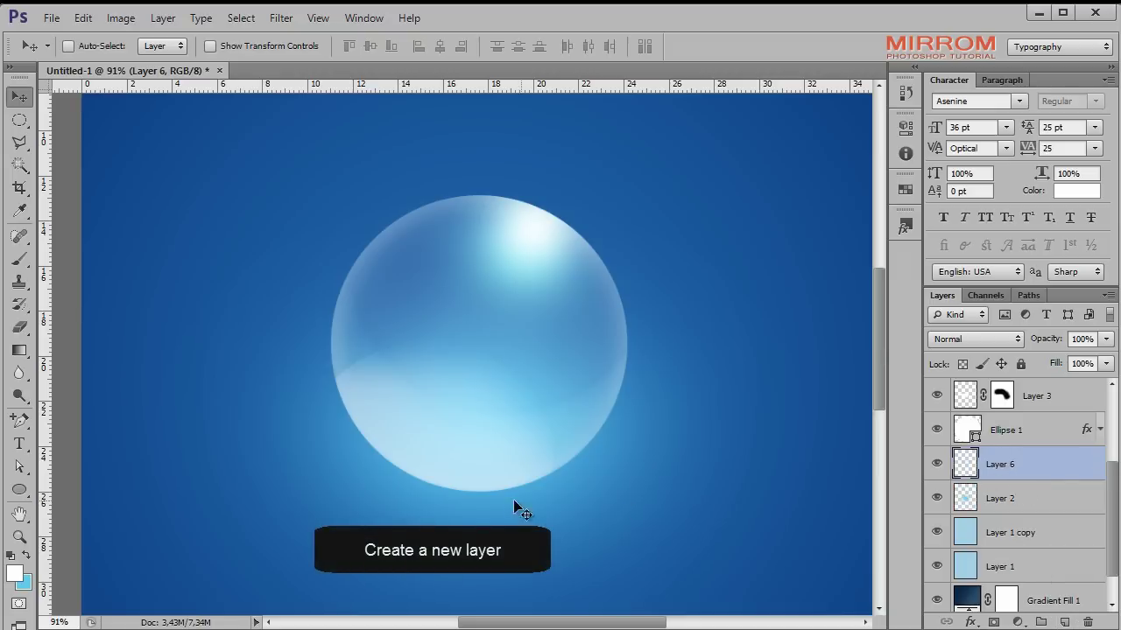
Load the Water Splash brushes and pick splash tip 1454 at 600 px.
left_click(20, 260)
left_click(90, 45)
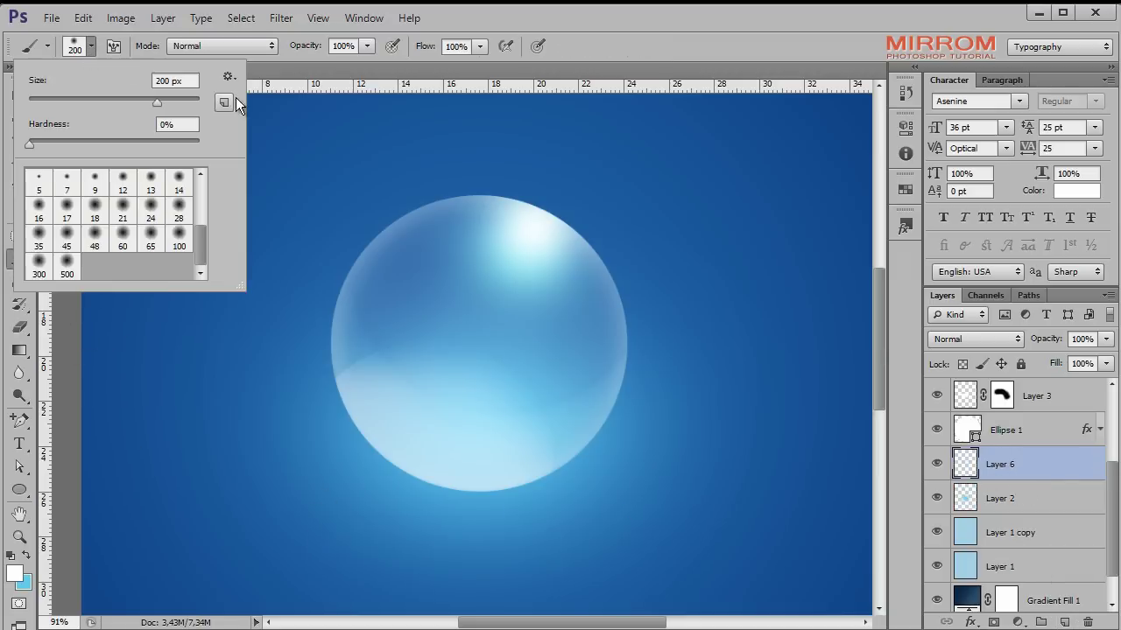
left_click(229, 77)
left_click(388, 377)
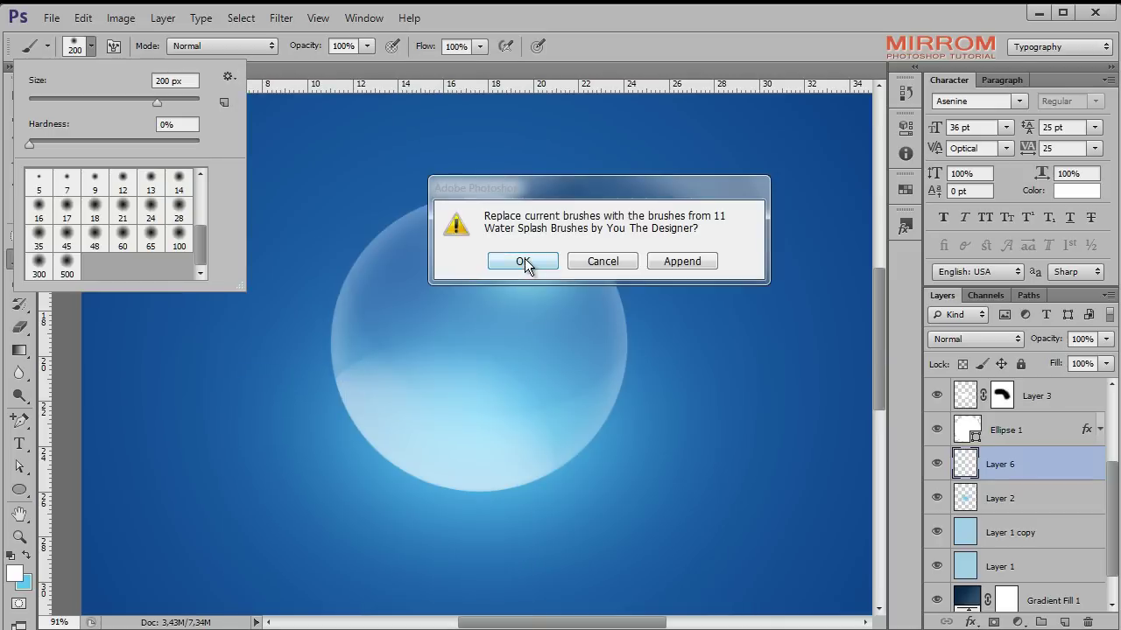
left_click(524, 258)
left_click(154, 210)
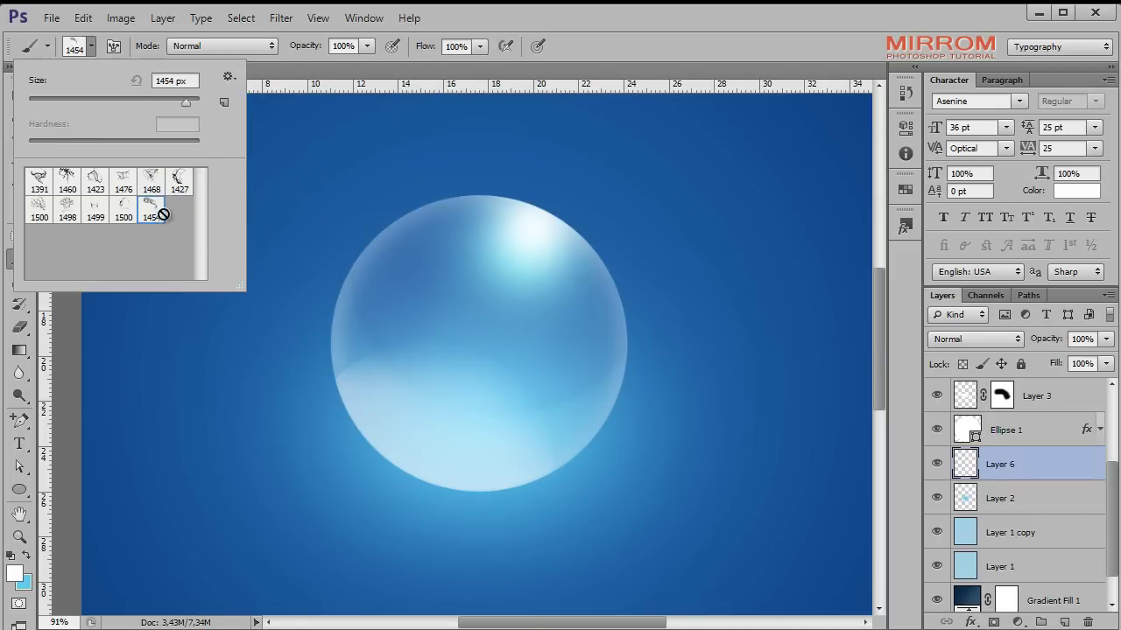
left_click(609, 36)
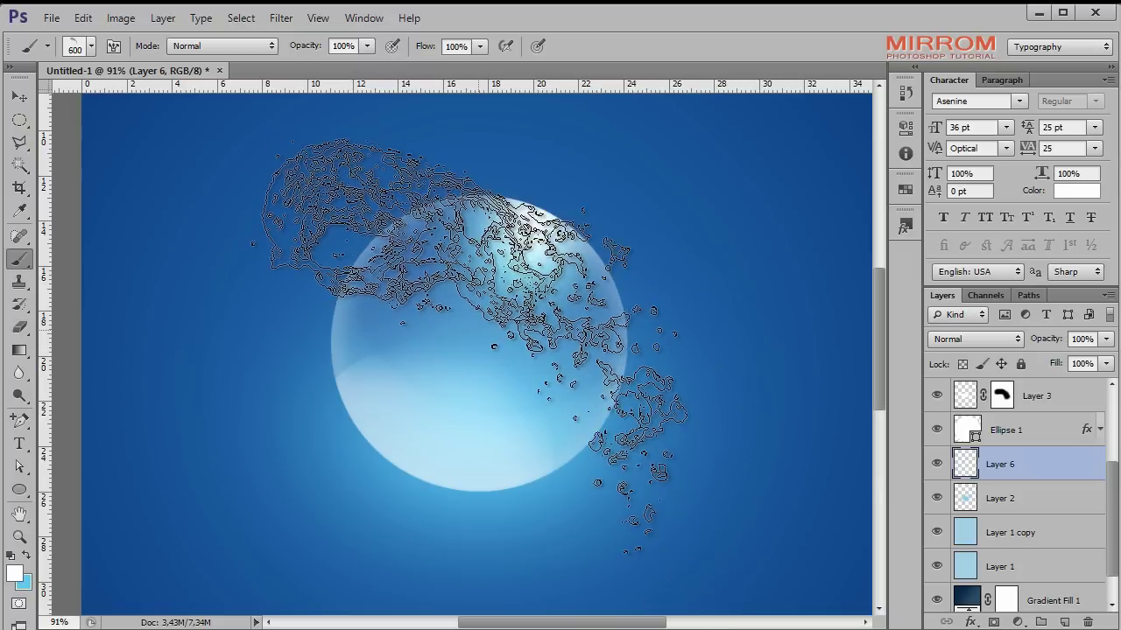
key("bracketleft")
key("bracketleft")
Stamp a white splash over the bubble, rotate it about 173°, and enlarge it slightly.
left_click(473, 346)
key("v")
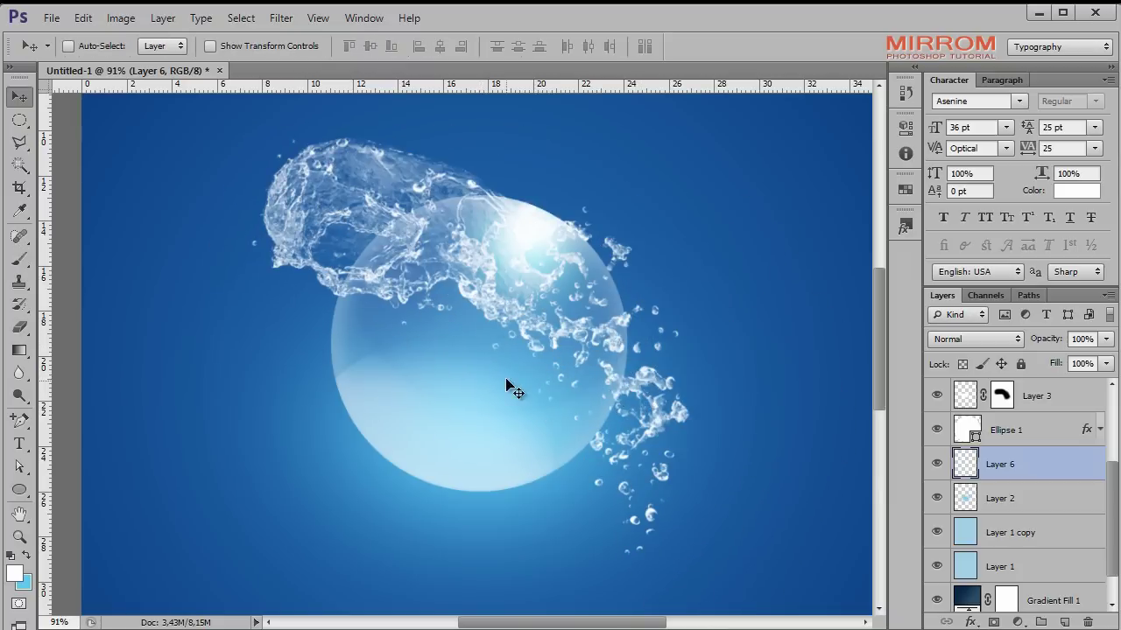
key("ctrl+t")
mouse_move(720, 270)
left_mouse_down()
mouse_move(650, 430)
mouse_move(400, 350)
mouse_move(393, 378)
left_mouse_up()
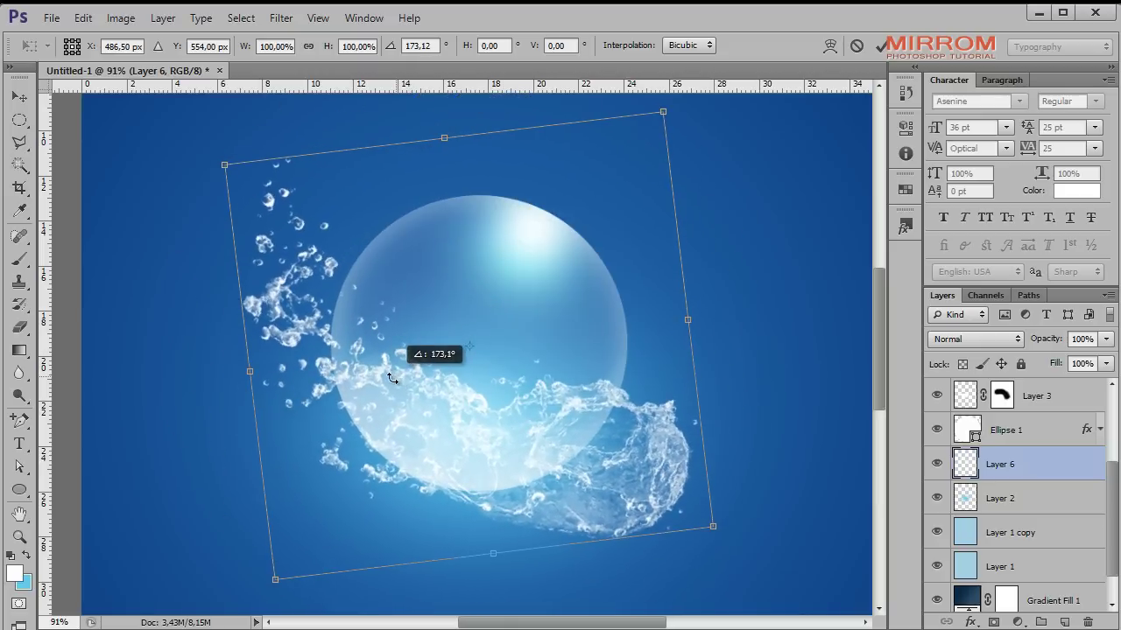
left_click_drag(534, 398, 571, 429)
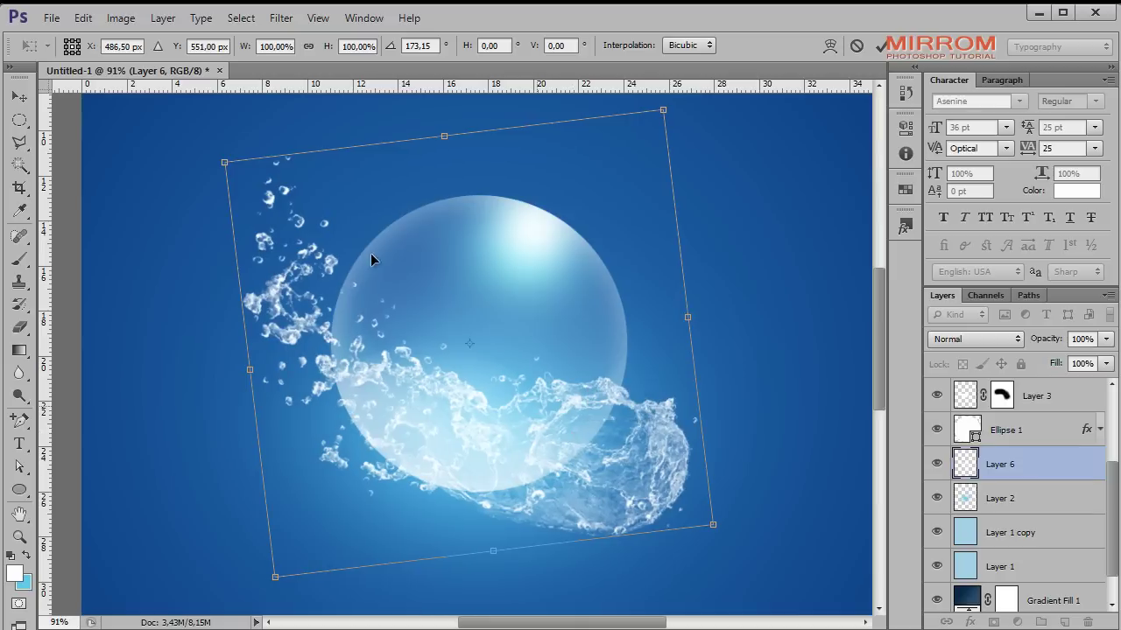
left_click_drag(665, 115, 678, 98)
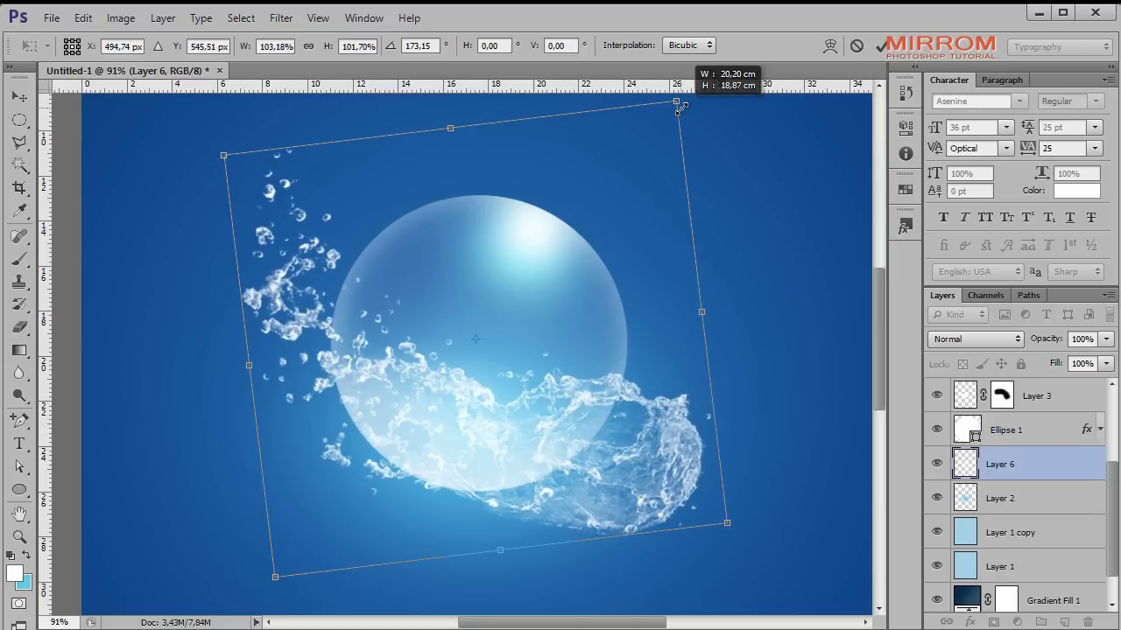
mouse_move(592, 448)
left_mouse_down()
mouse_move(584, 458)
mouse_move(537, 444)
left_mouse_up()
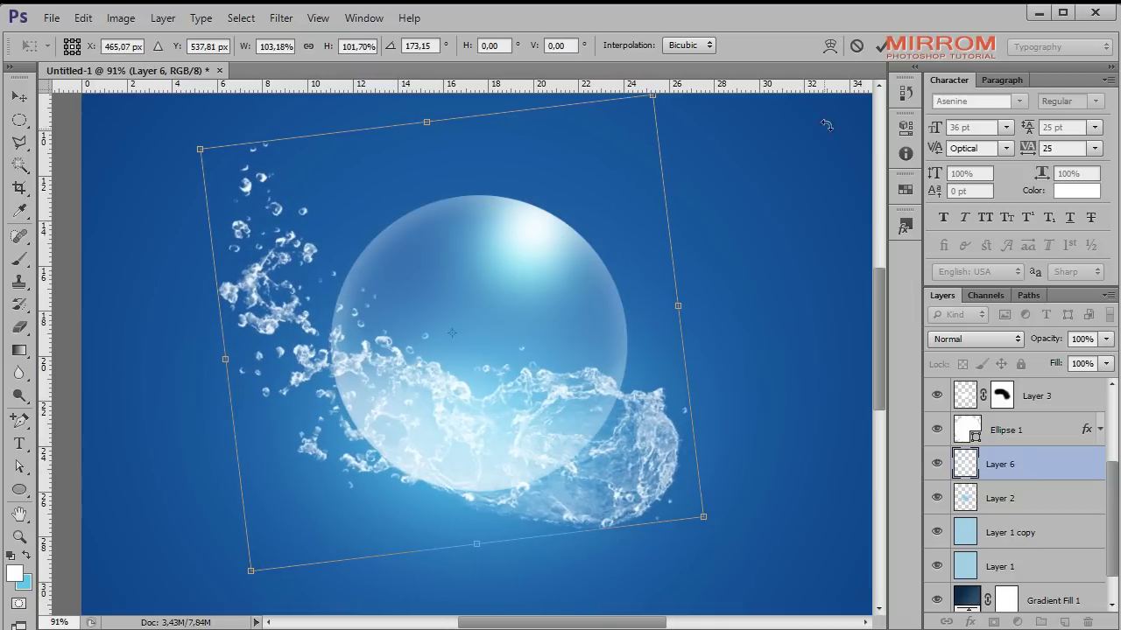
key("Return")
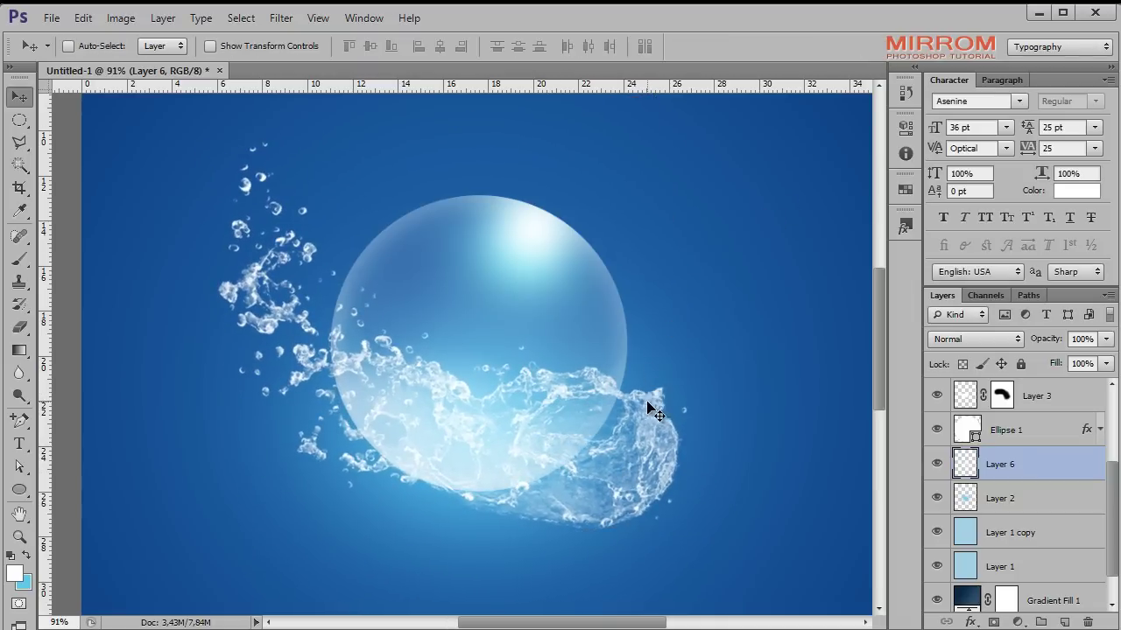
Erase the water splash outside the bubble using an inverted Ellipse 1 selection, then deselect.
left_click(974, 438, "ctrl")
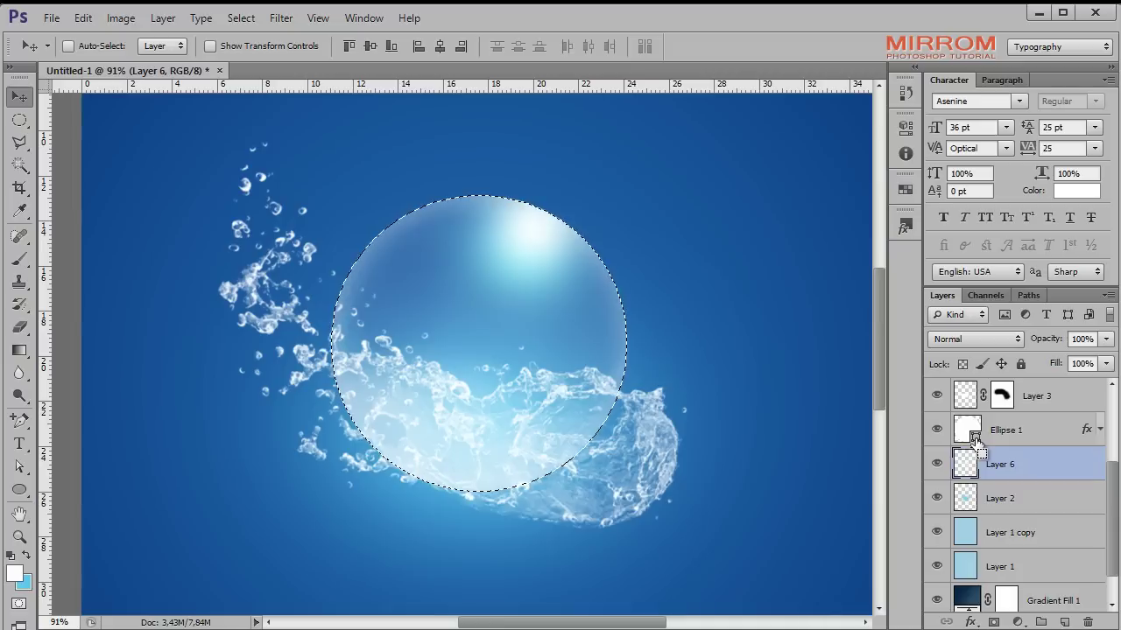
left_click(240, 17)
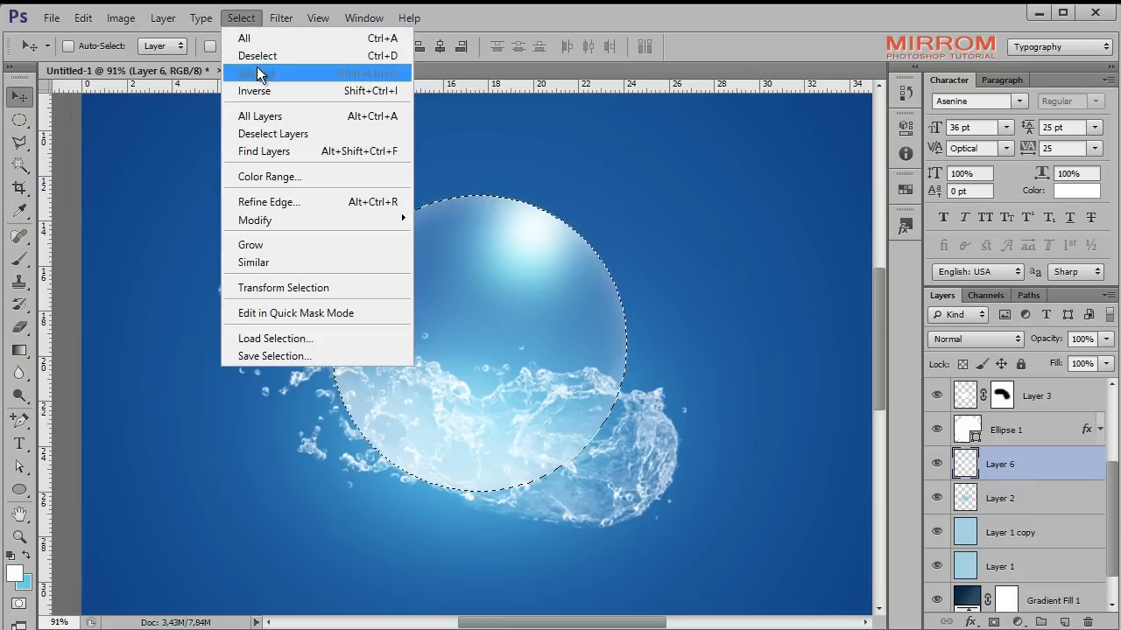
left_click(254, 87)
left_click(19, 326)
mouse_move(223, 267)
left_mouse_down()
mouse_move(288, 400)
mouse_move(663, 413)
mouse_move(477, 526)
left_mouse_up()
mouse_move(884, 324)
left_mouse_down()
mouse_move(884, 302)
mouse_move(858, 345)
left_mouse_up()
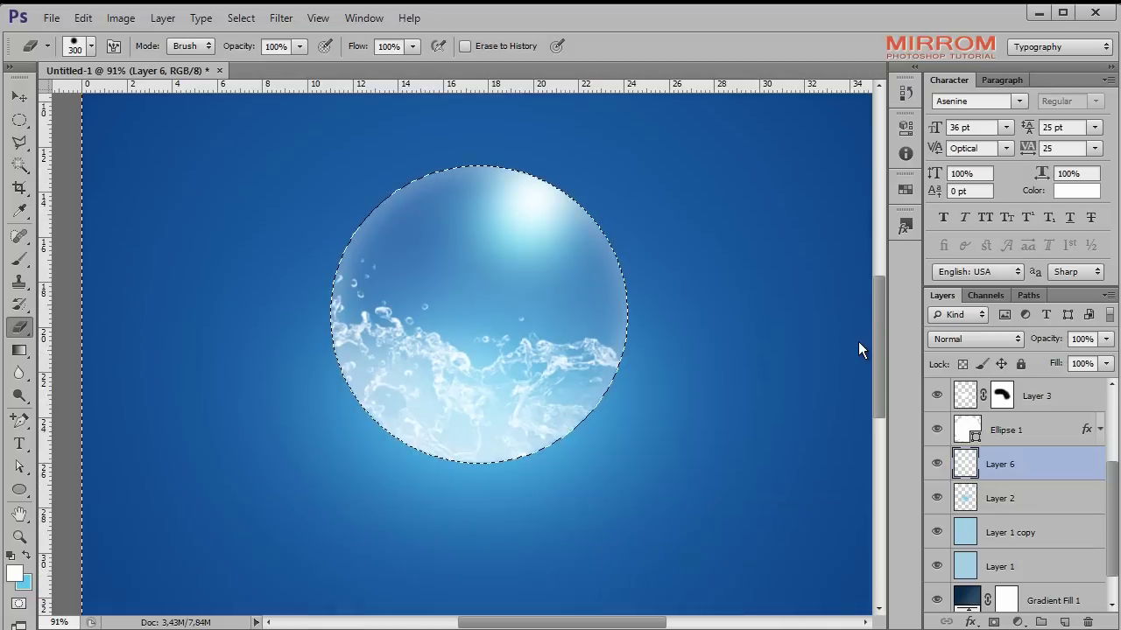
key("v")
key("ctrl+d")
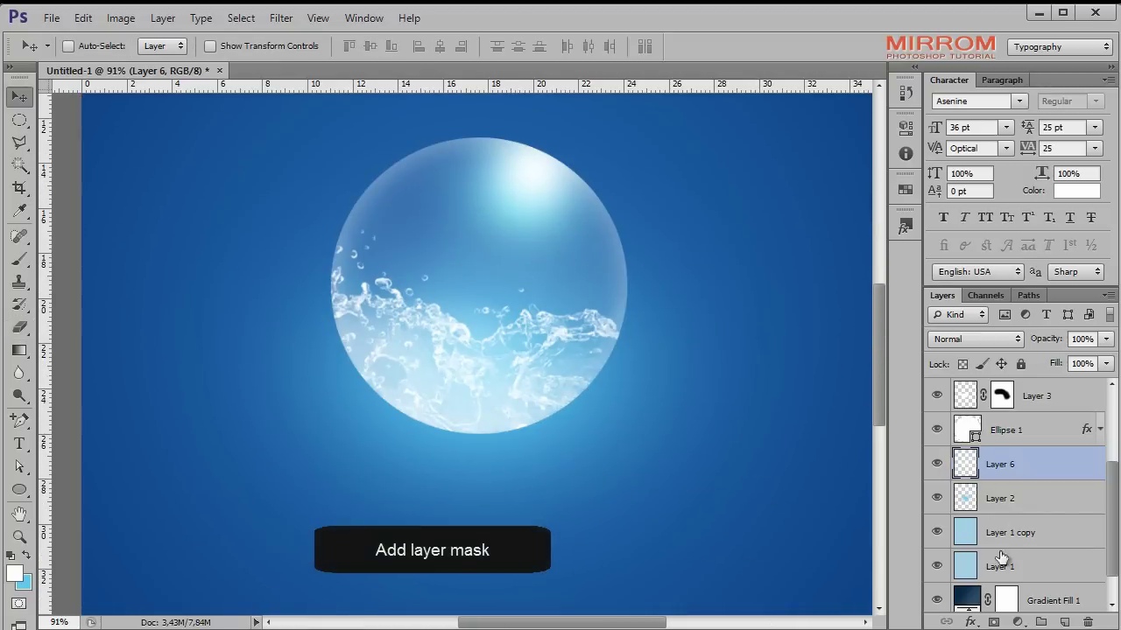
Add a layer mask to Layer 6 and pick a 175 px soft round brush from the reset Basic set.
left_click(993, 623)
key("b")
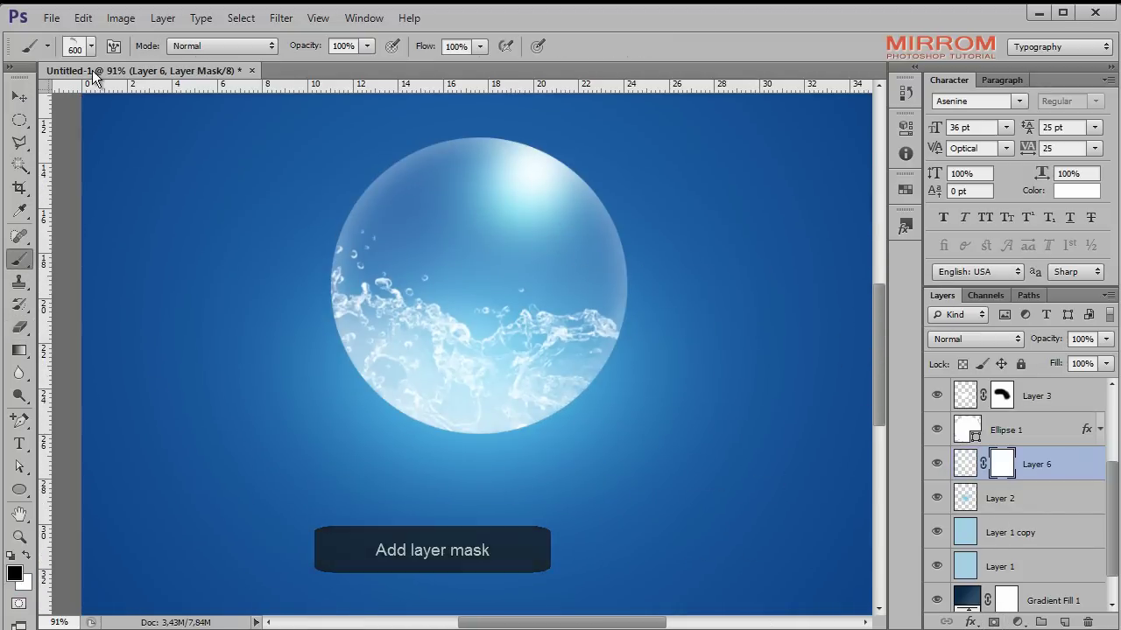
left_click(91, 47)
left_click(228, 77)
left_click(412, 429)
left_click(522, 261)
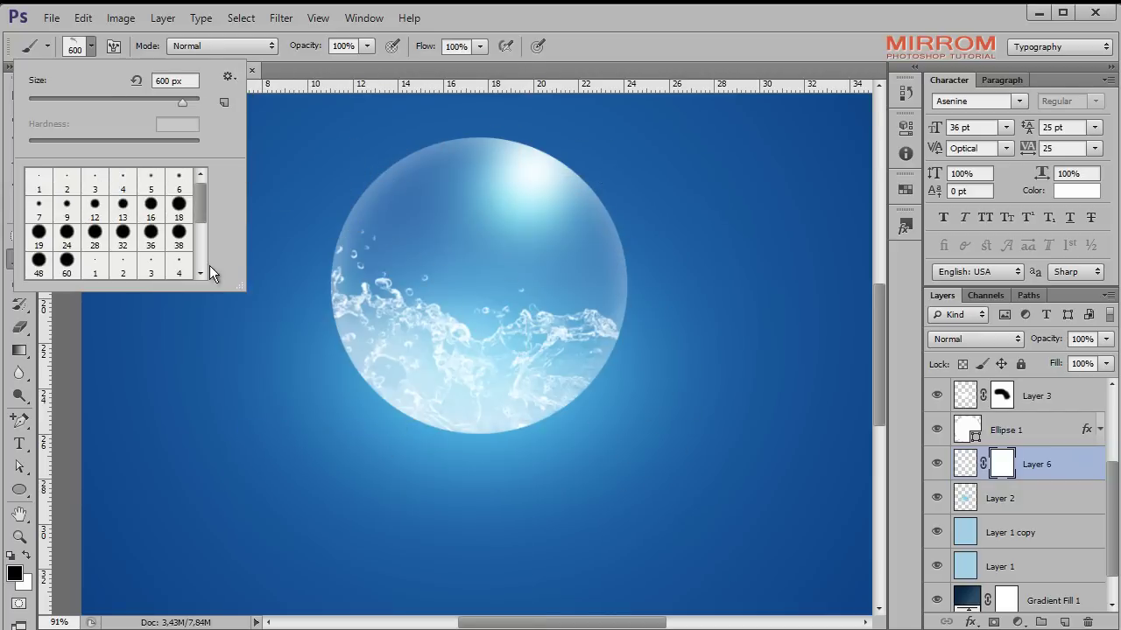
scroll(201, 265, "down", 2)
left_click(181, 222)
key("Return")
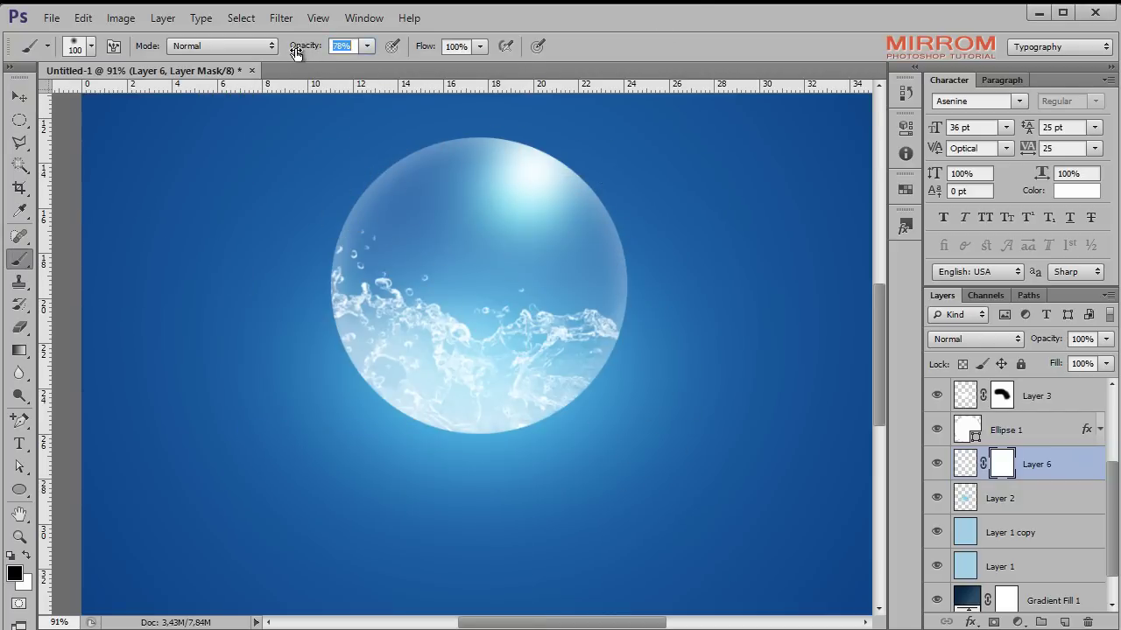
key("bracketright")
key("bracketright")
key("bracketright")
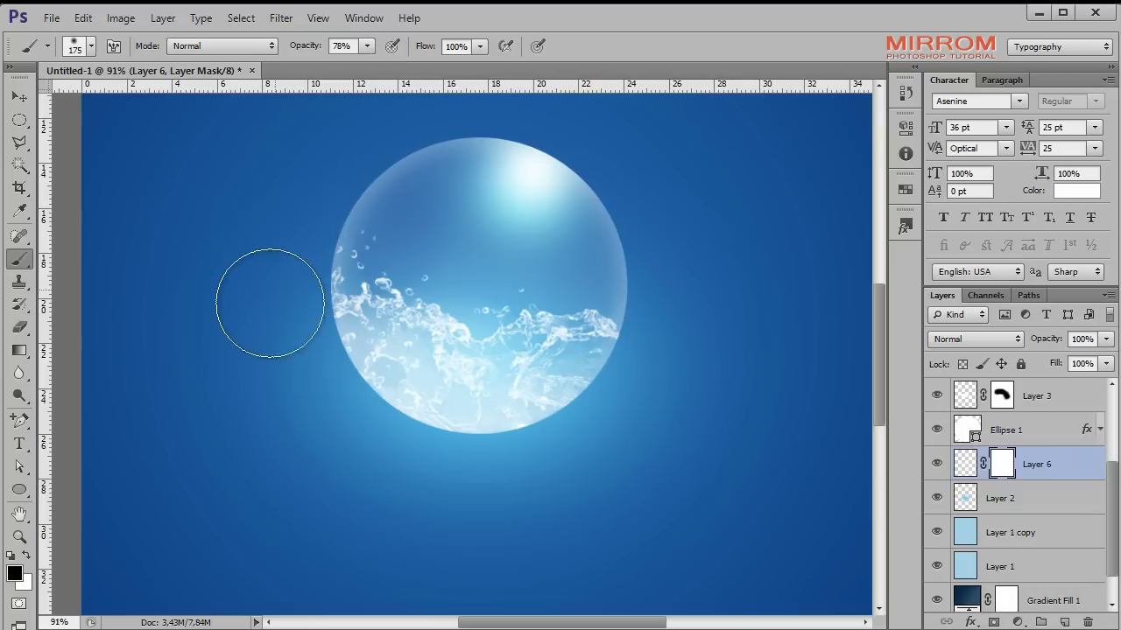
Paint black on the mask around the bubble's left, right and bottom to hide splash parts.
mouse_move(288, 404)
left_mouse_down()
mouse_move(275, 220)
mouse_move(250, 388)
left_mouse_up()
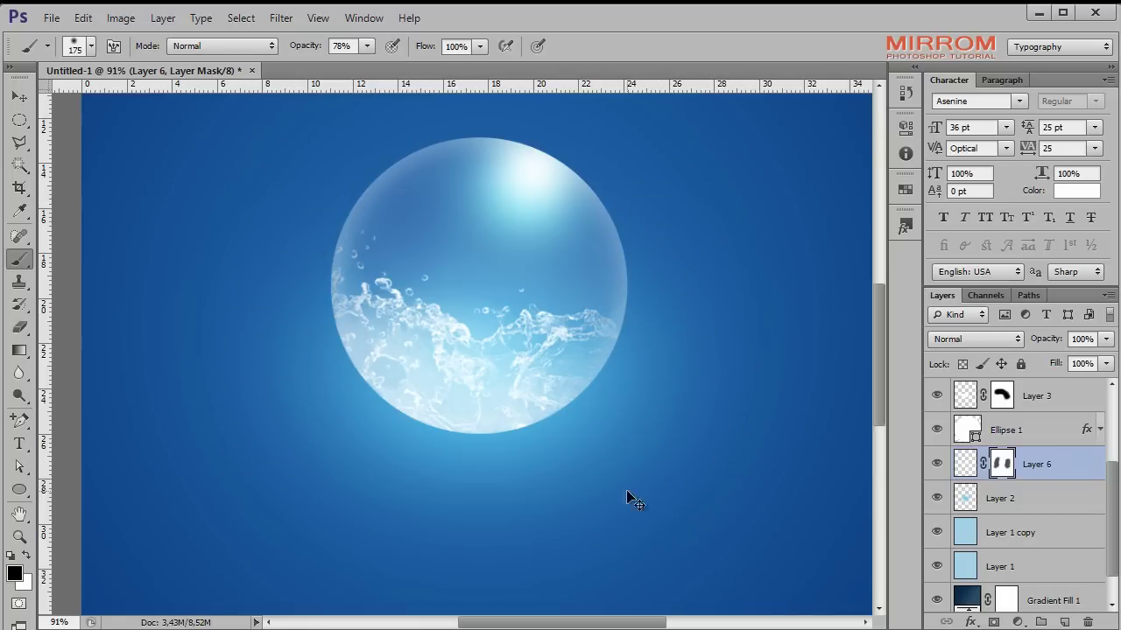
left_click_drag(676, 282, 701, 200)
left_click_drag(643, 243, 579, 499)
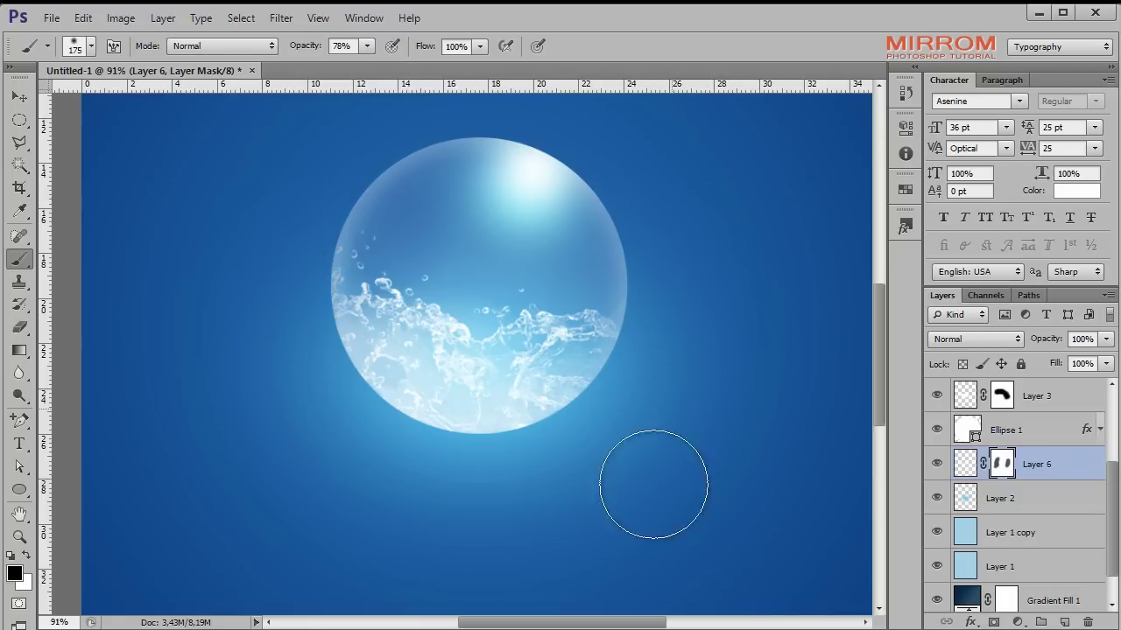
left_click_drag(283, 458, 393, 490)
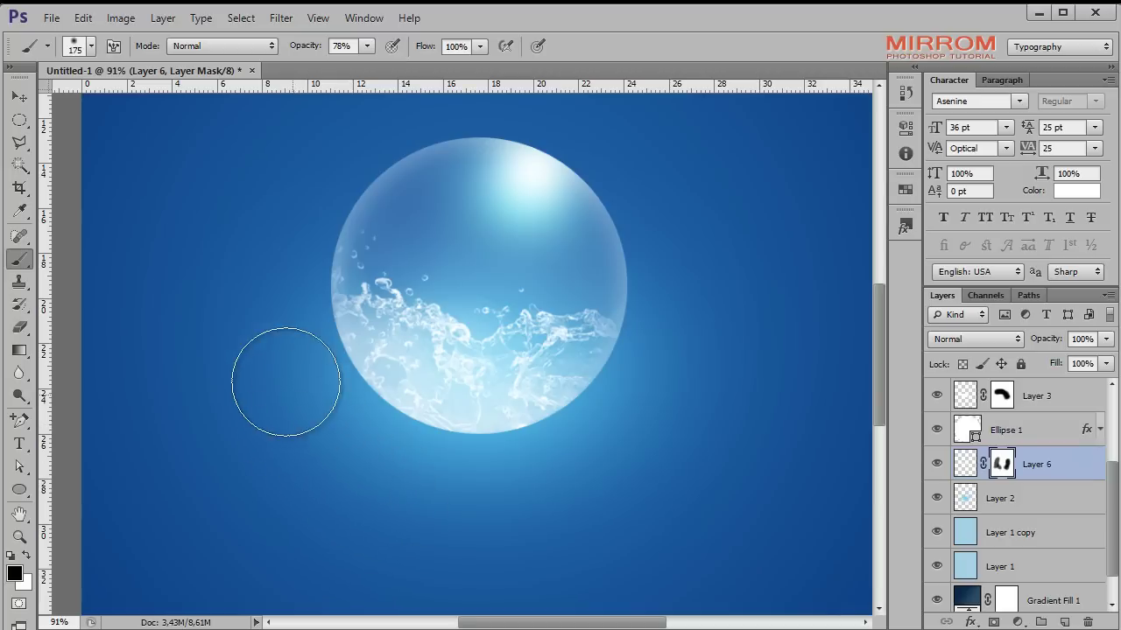
left_click_drag(427, 556, 605, 476)
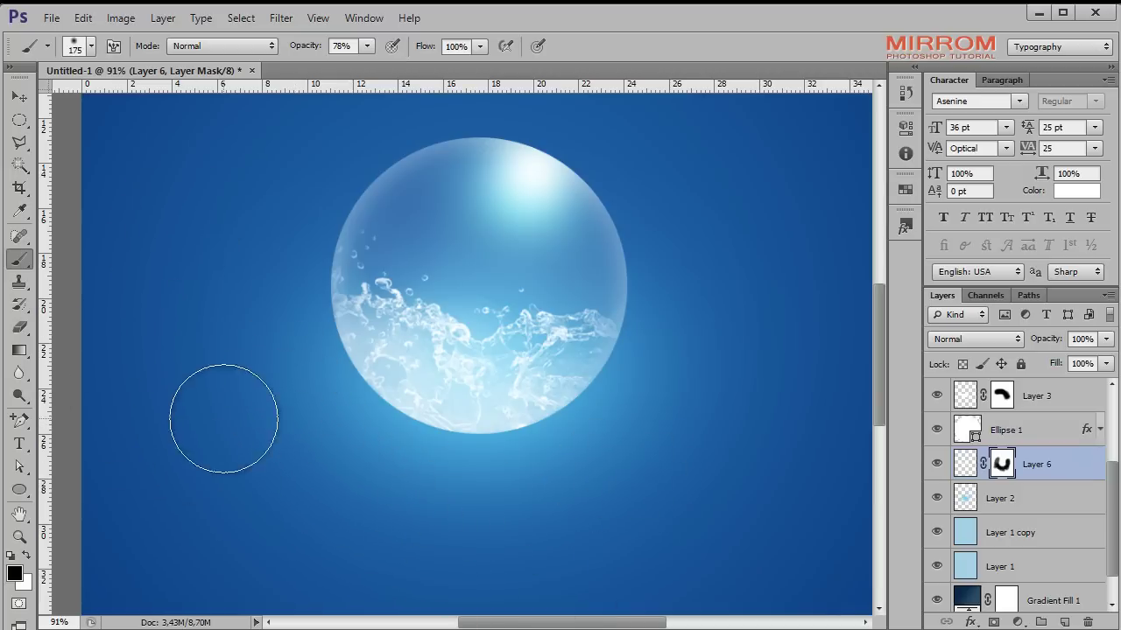
key("v")
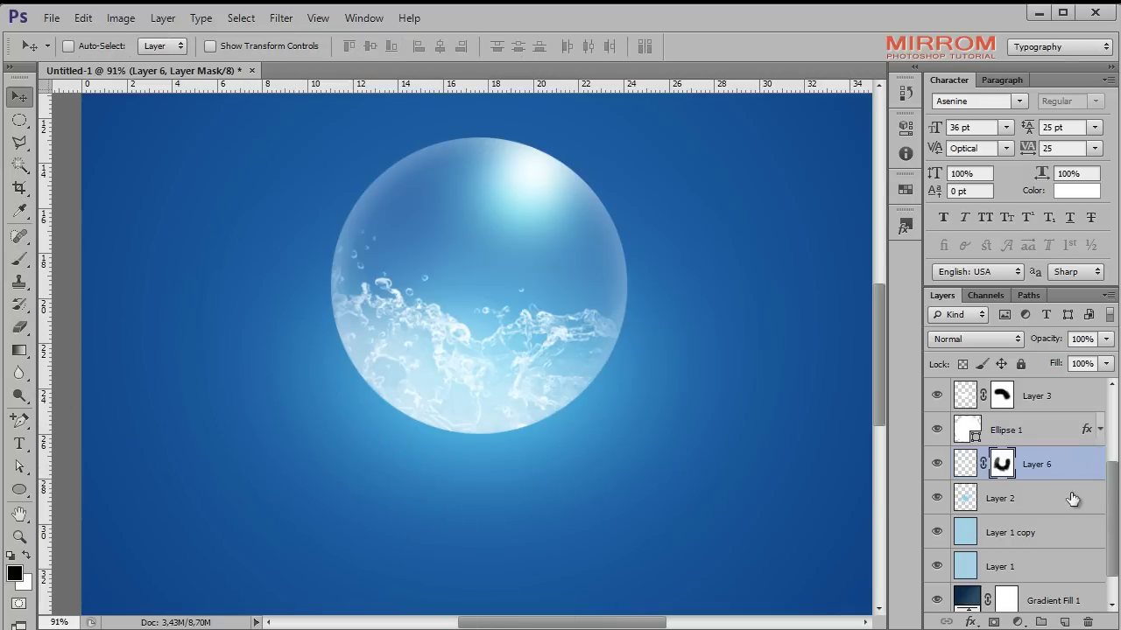
scroll(1071, 498, "down", 1)
With Layer 2 selected, set the foreground colour to hex 305d7d.
left_click(999, 460)
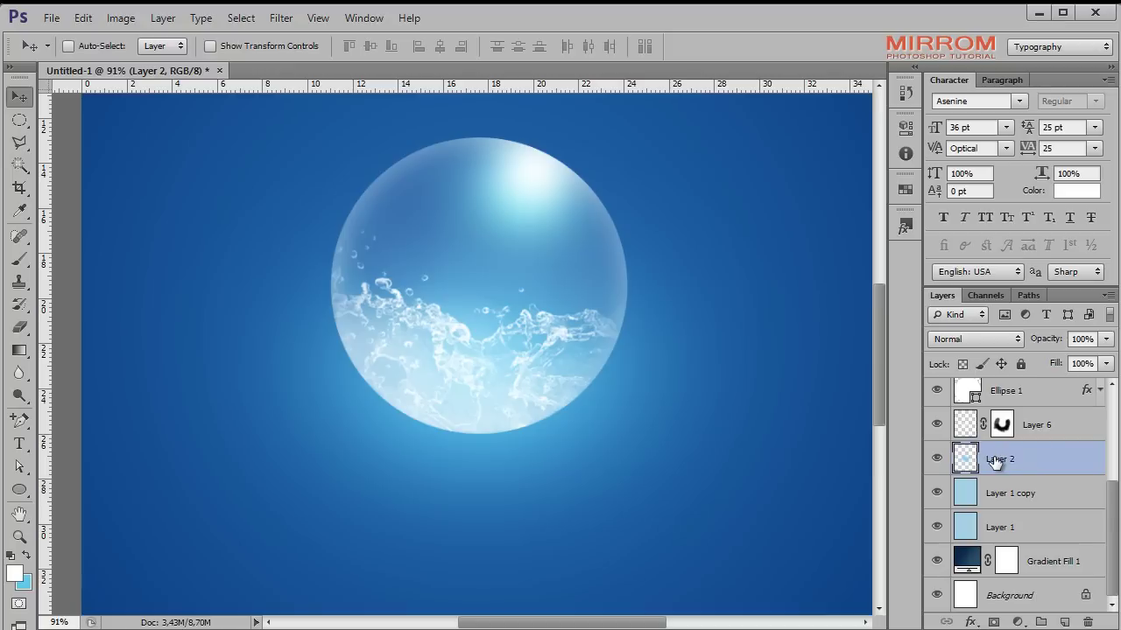
left_click(14, 575)
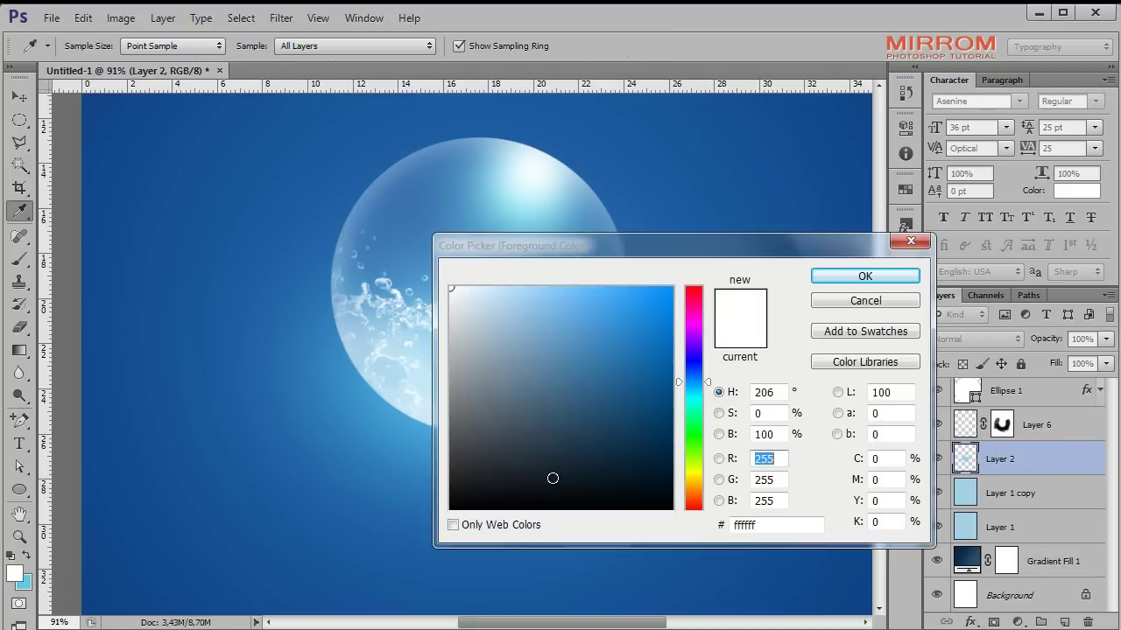
type("4")
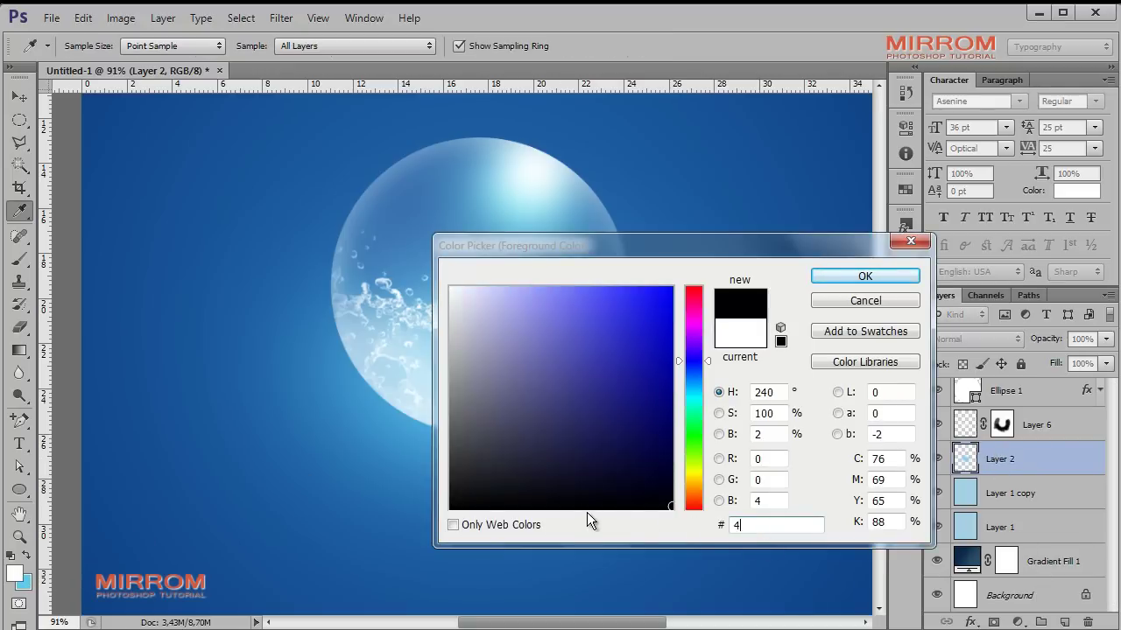
type("05")
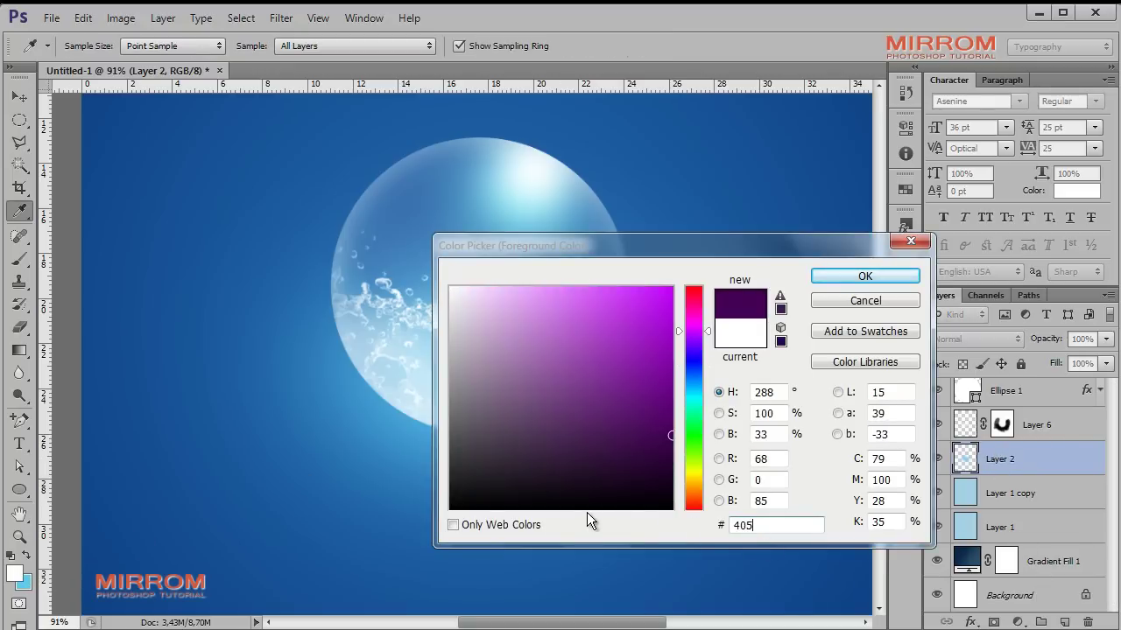
type("d7d")
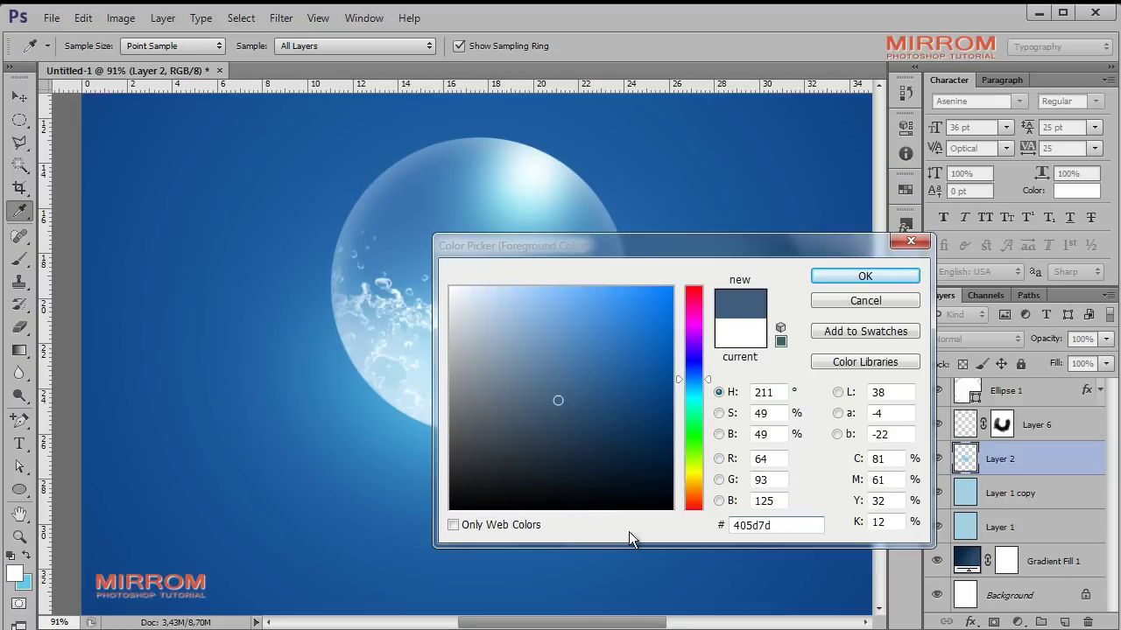
type("3")
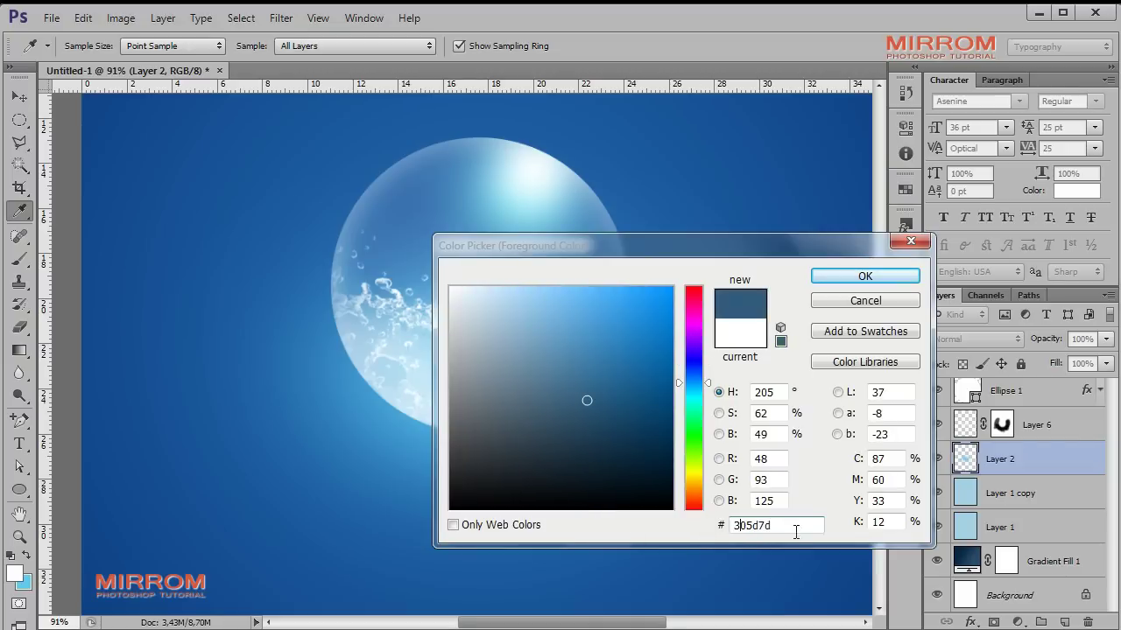
left_click(863, 277)
Draw a wide ellipse across the bubble's lower half, nudge it left and stretch it taller.
key("v")
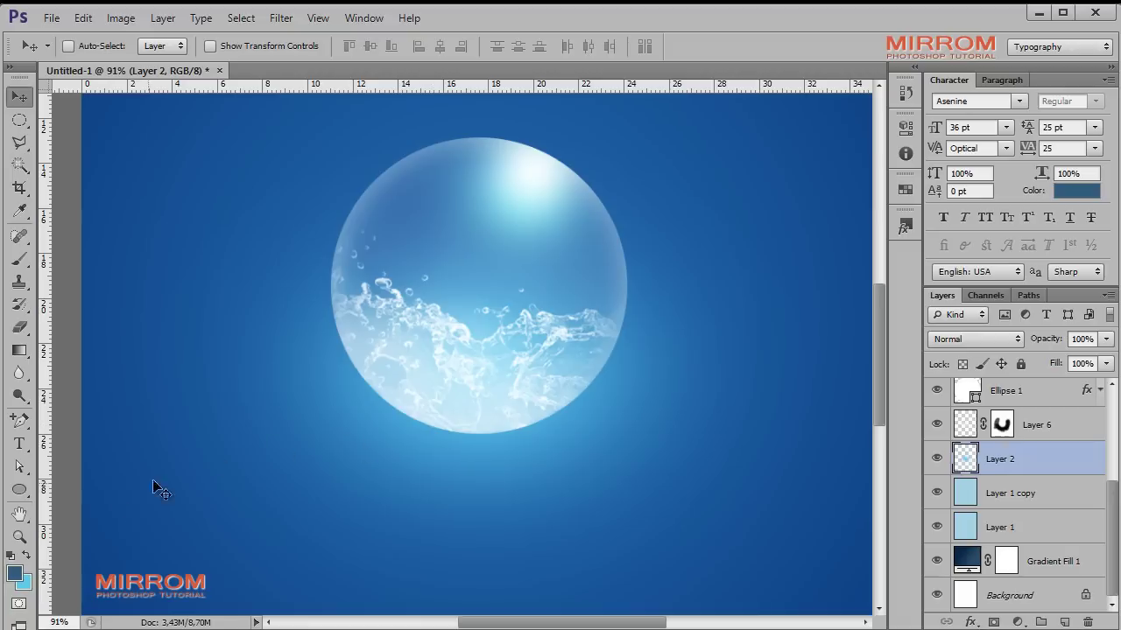
left_click(29, 494)
left_click_drag(316, 317, 660, 433)
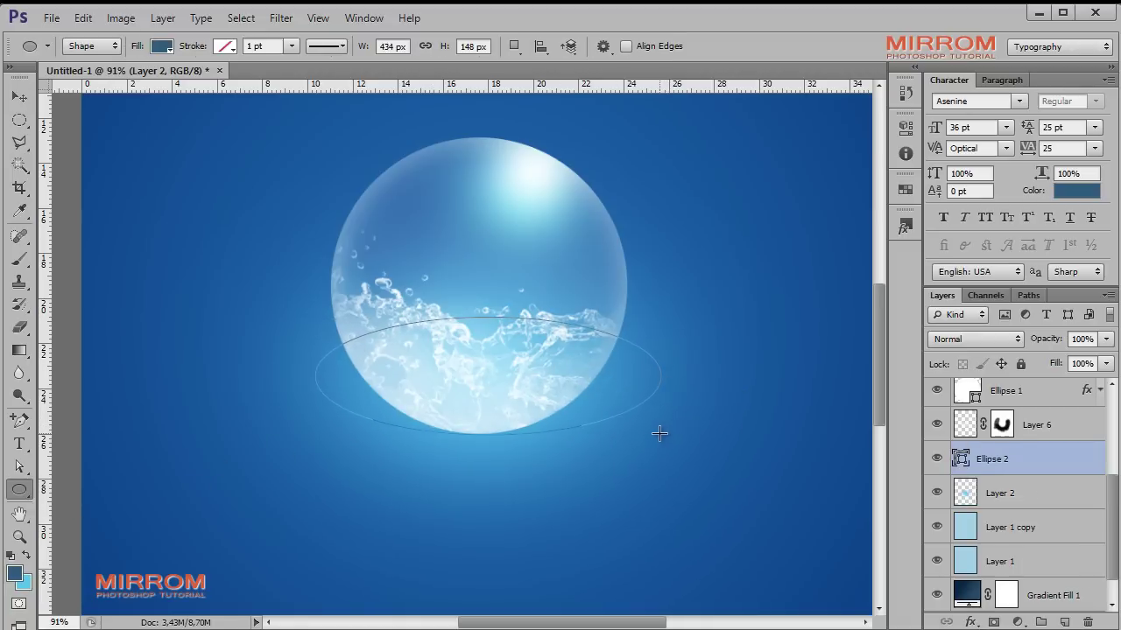
key("v")
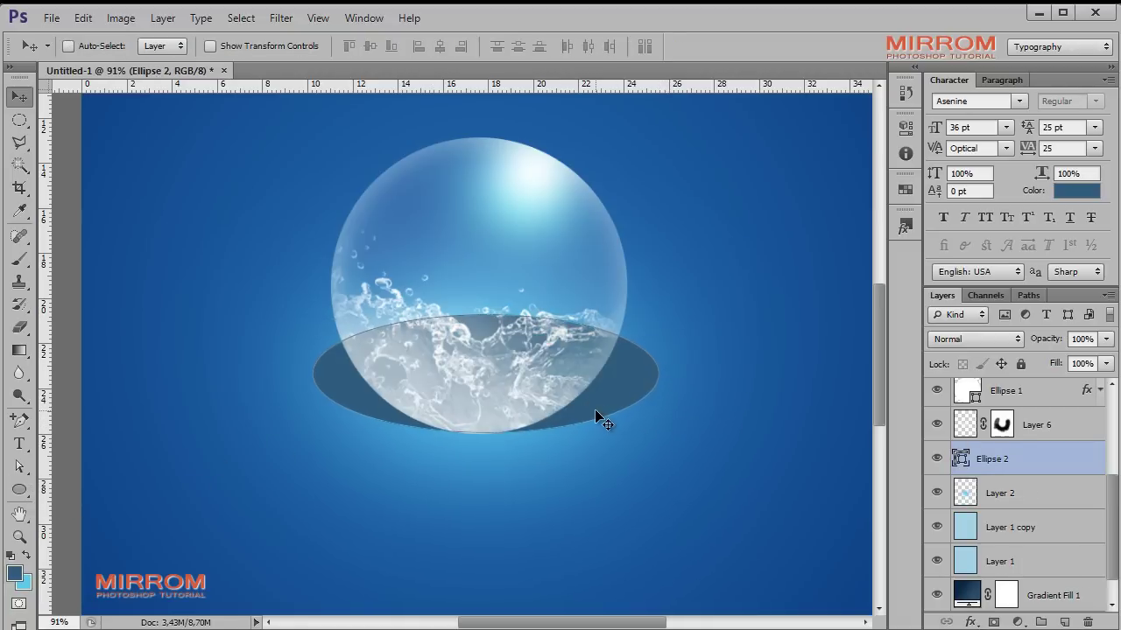
key("Left")
key("Left")
key("Left")
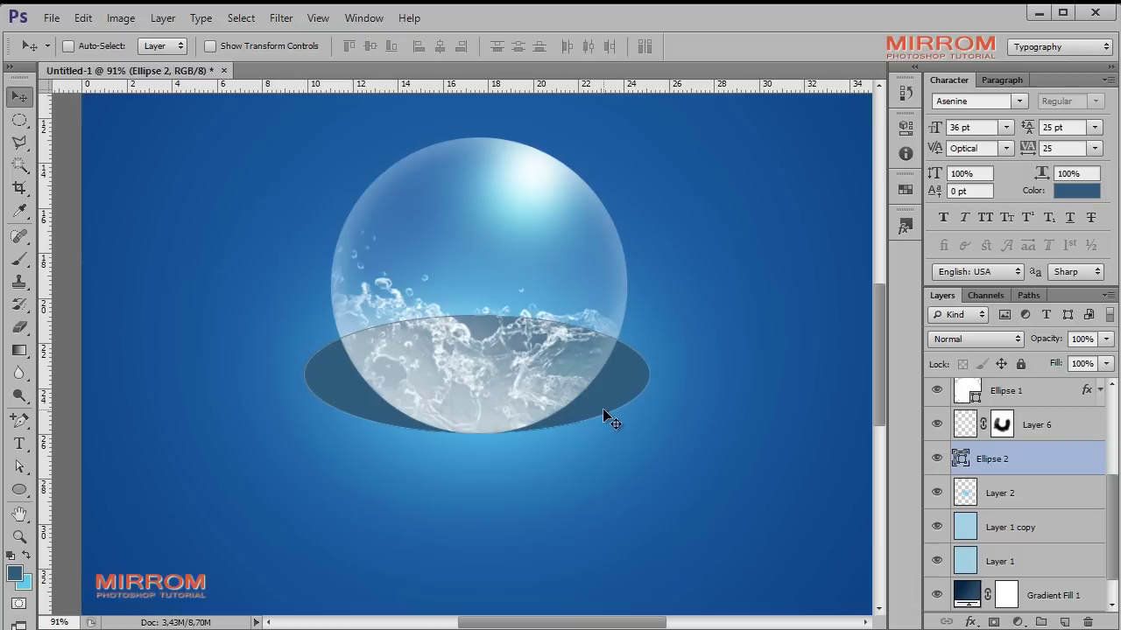
key("ctrl+t")
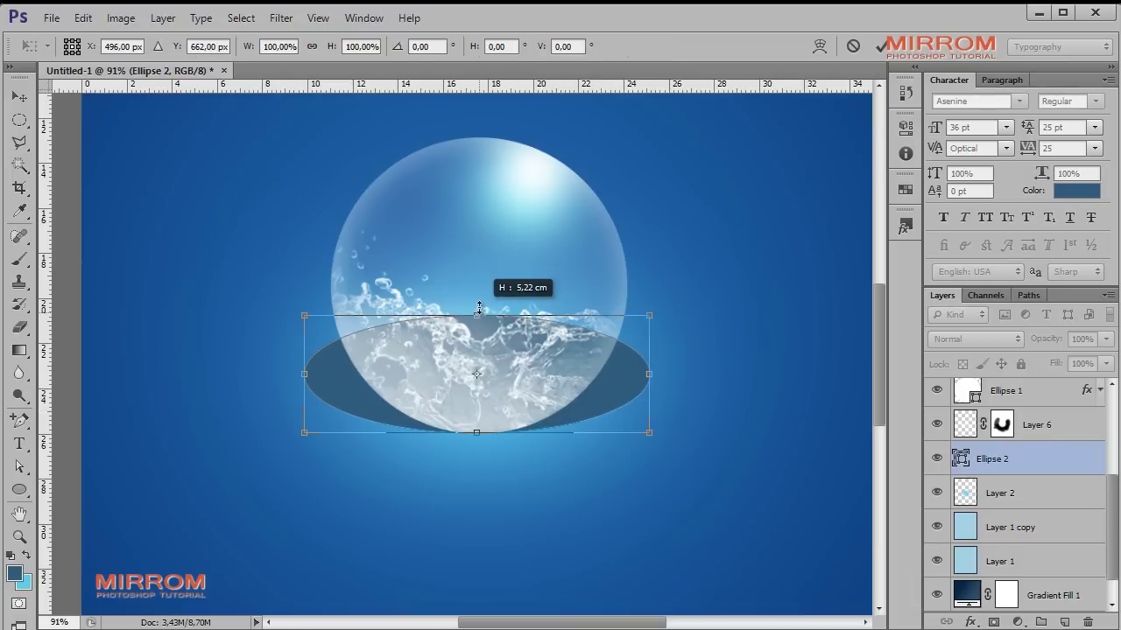
left_click_drag(479, 308, 476, 285)
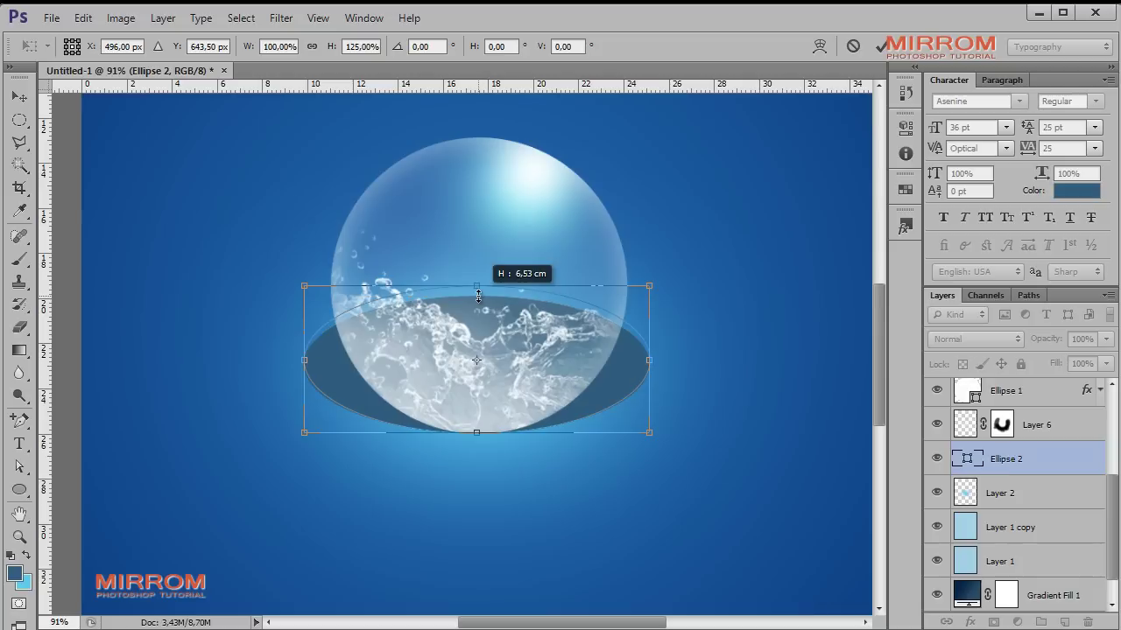
left_click(878, 48)
Rasterize the Ellipse 2 layer.
right_click(1069, 457)
left_click(943, 385)
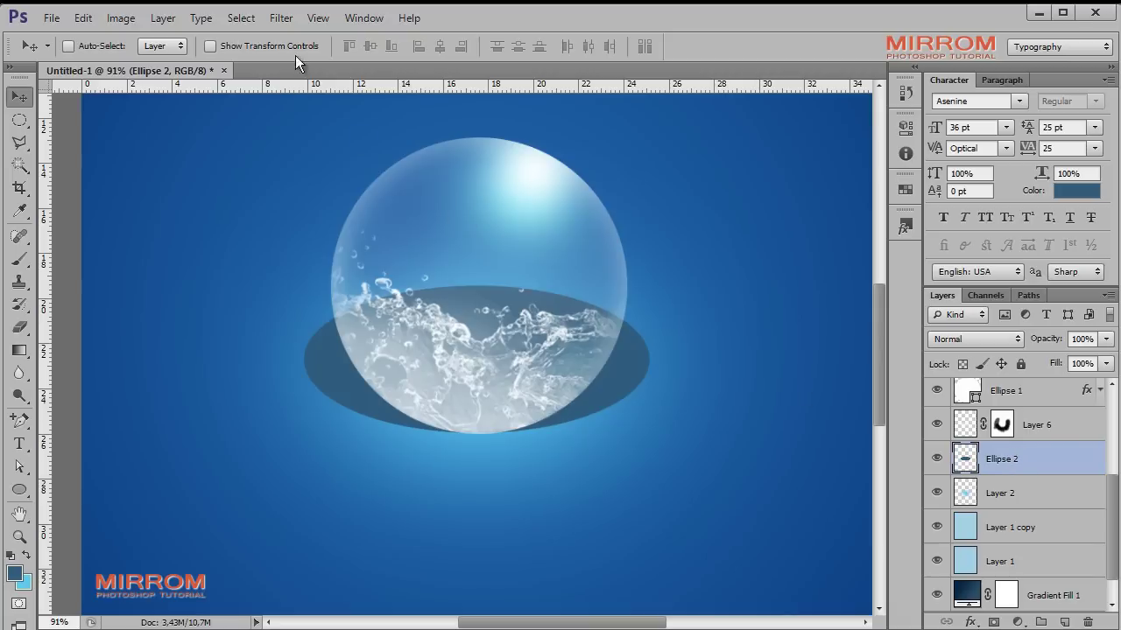
left_click(281, 18)
Apply a 3.2 px Gaussian Blur to the ellipse and try Overlay blending at 59% opacity.
left_click(555, 333)
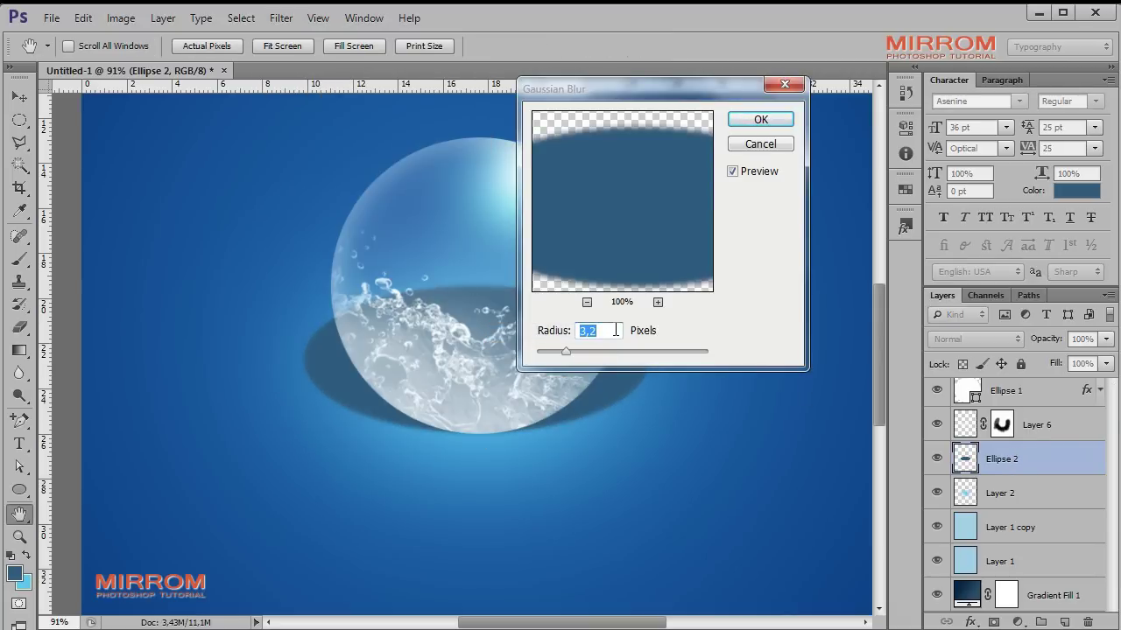
left_click(755, 122)
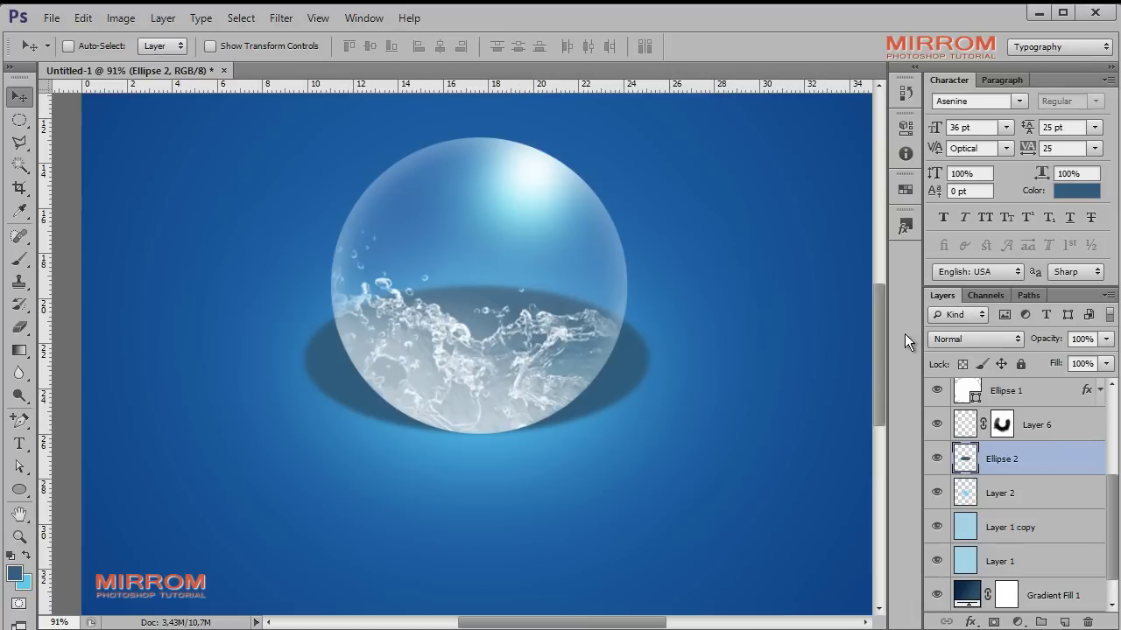
left_click(967, 339)
left_click(945, 567)
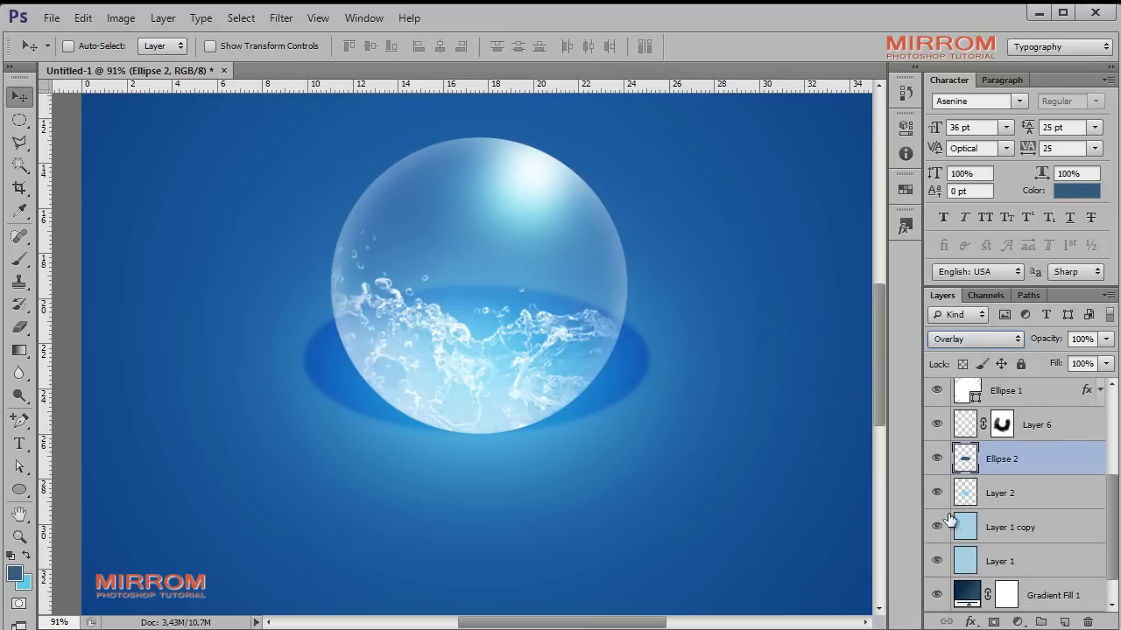
left_click_drag(1046, 344, 1026, 366)
Switch the ellipse to Multiply blending and lower its opacity to about 16%.
left_click(990, 339)
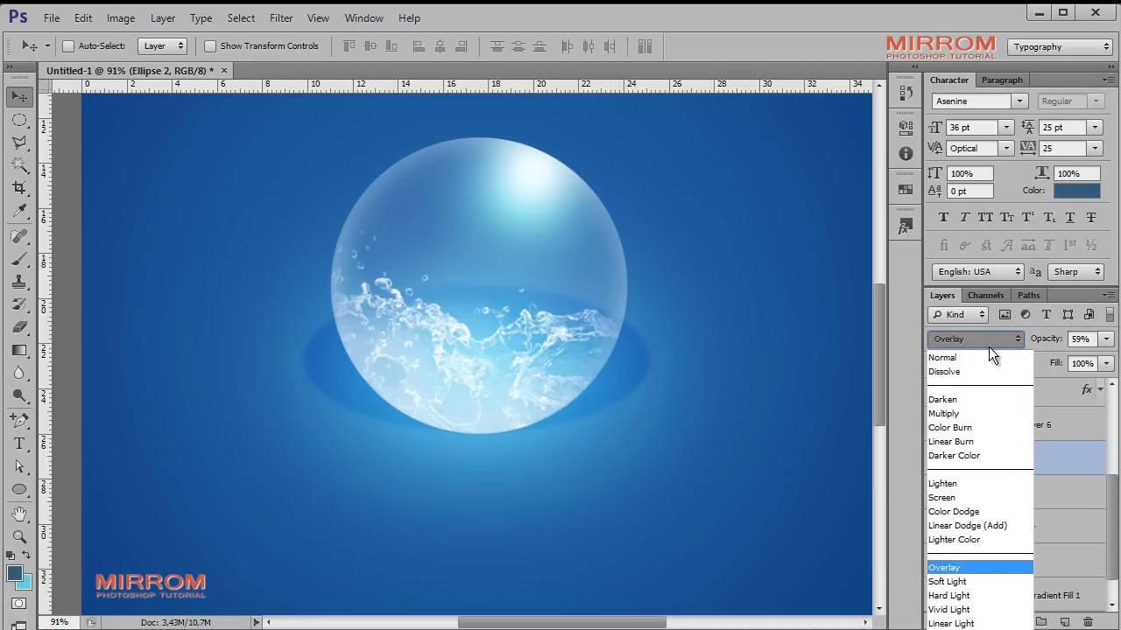
left_click(987, 355)
left_click(981, 339)
left_click(978, 410)
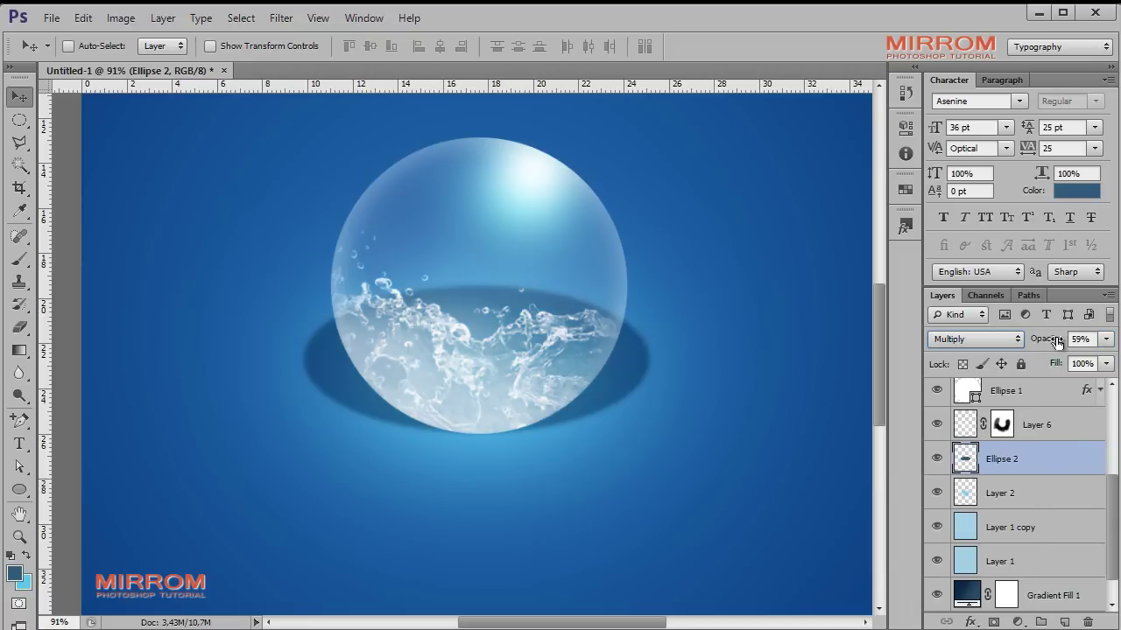
left_click_drag(1055, 341, 1044, 344)
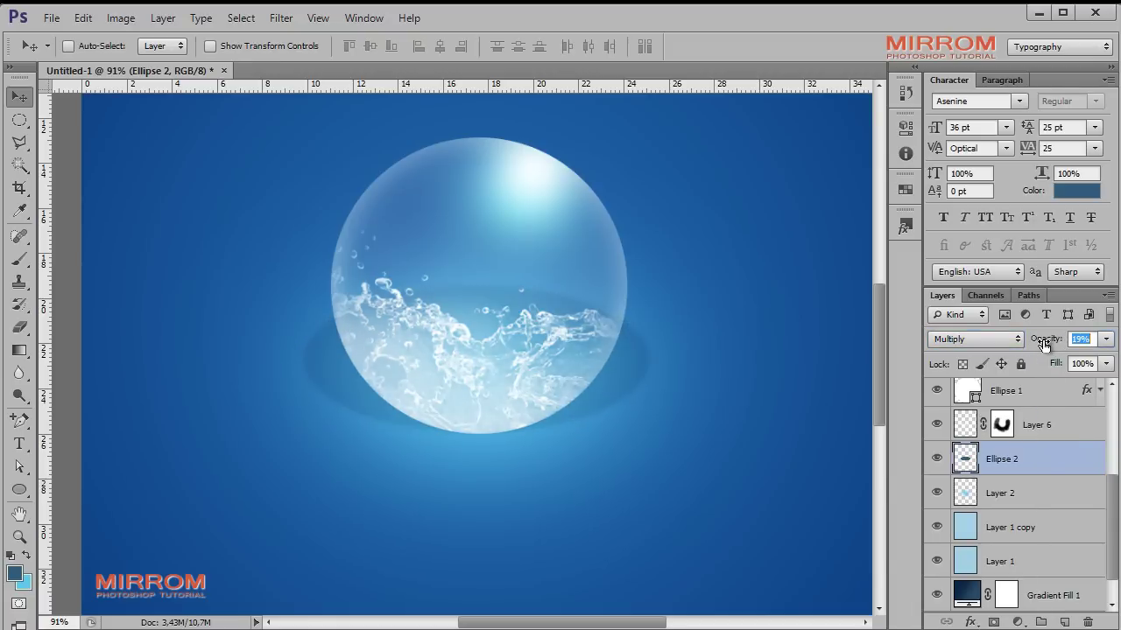
key("Return")
left_click_drag(1057, 348, 1059, 348)
Add a layer mask to Ellipse 2 and set up a 250 px brush at 84% opacity.
left_click(993, 622)
key("b")
left_click_drag(306, 46, 307, 55)
key("bracketright")
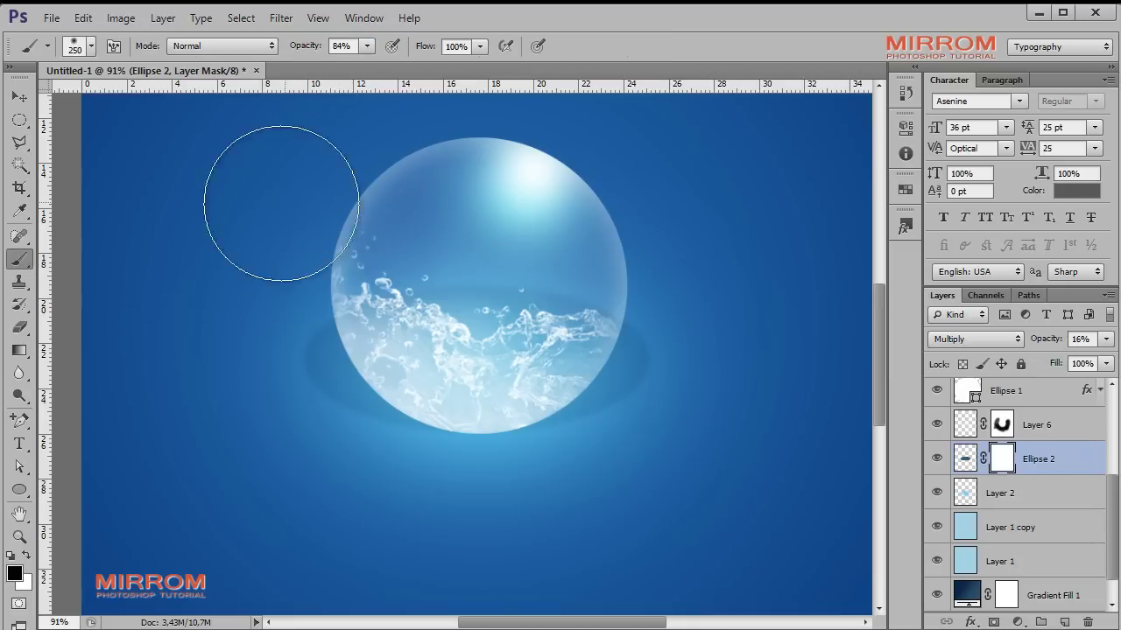
key("bracketright")
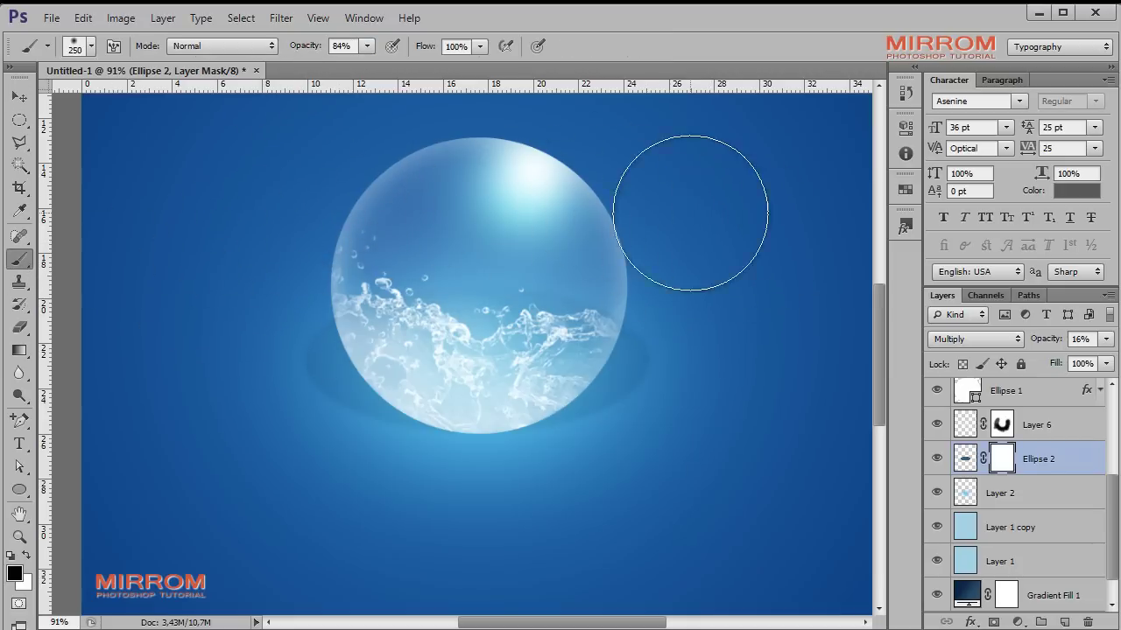
Paint out the shadow's upper part on the mask and raise its opacity slightly.
left_click_drag(680, 180, 718, 220)
left_click_drag(728, 289, 207, 388)
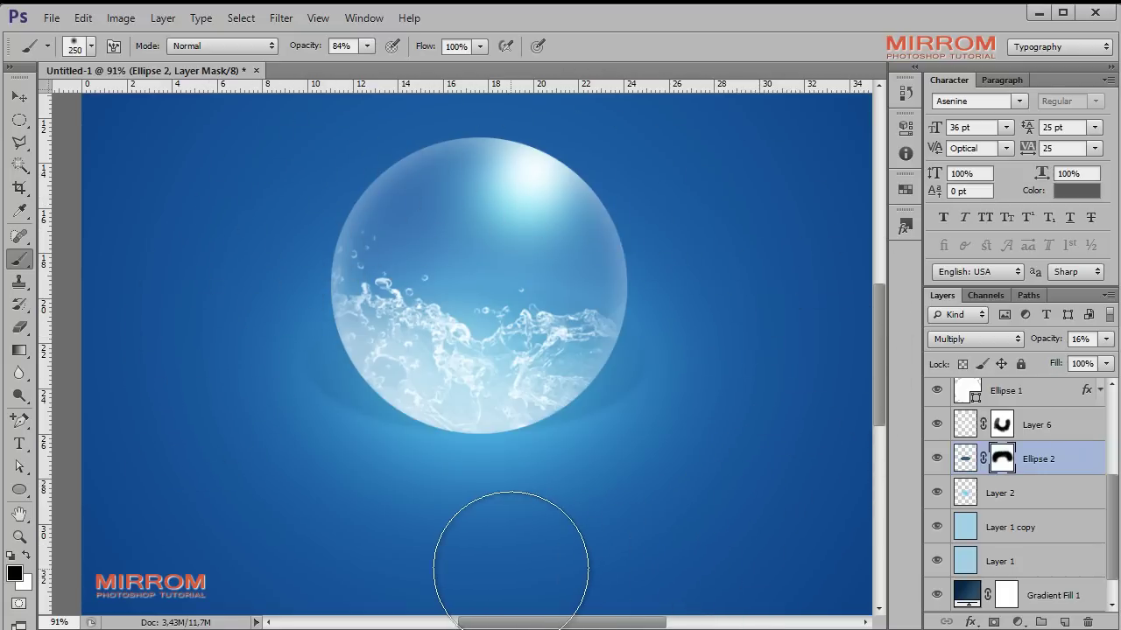
key("v")
left_click_drag(1044, 348, 1048, 348)
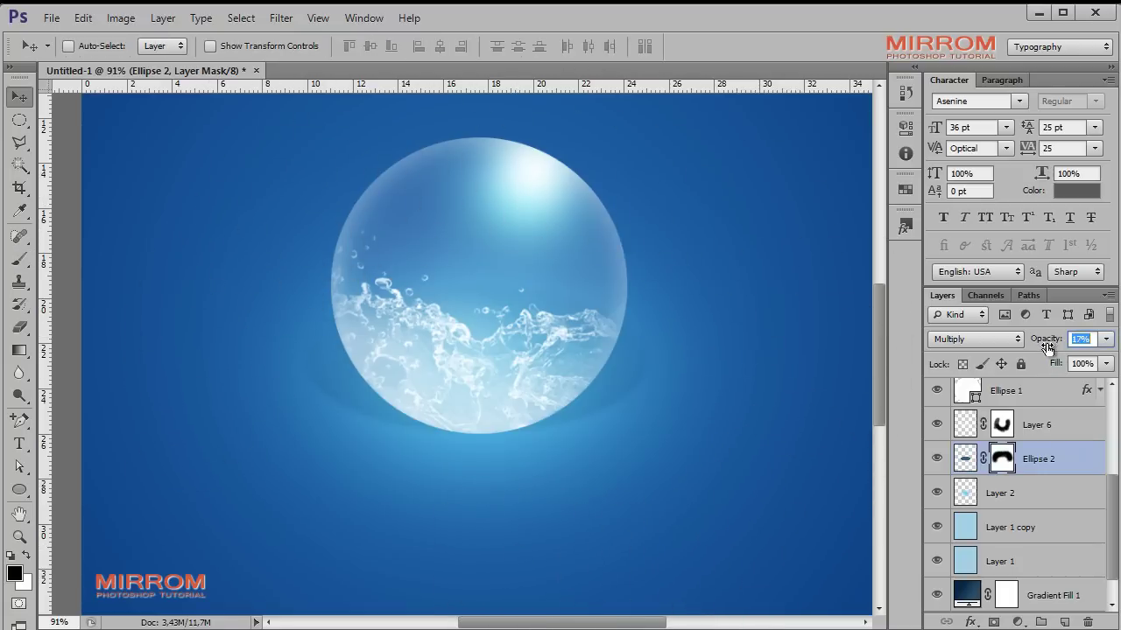
left_click(1030, 495)
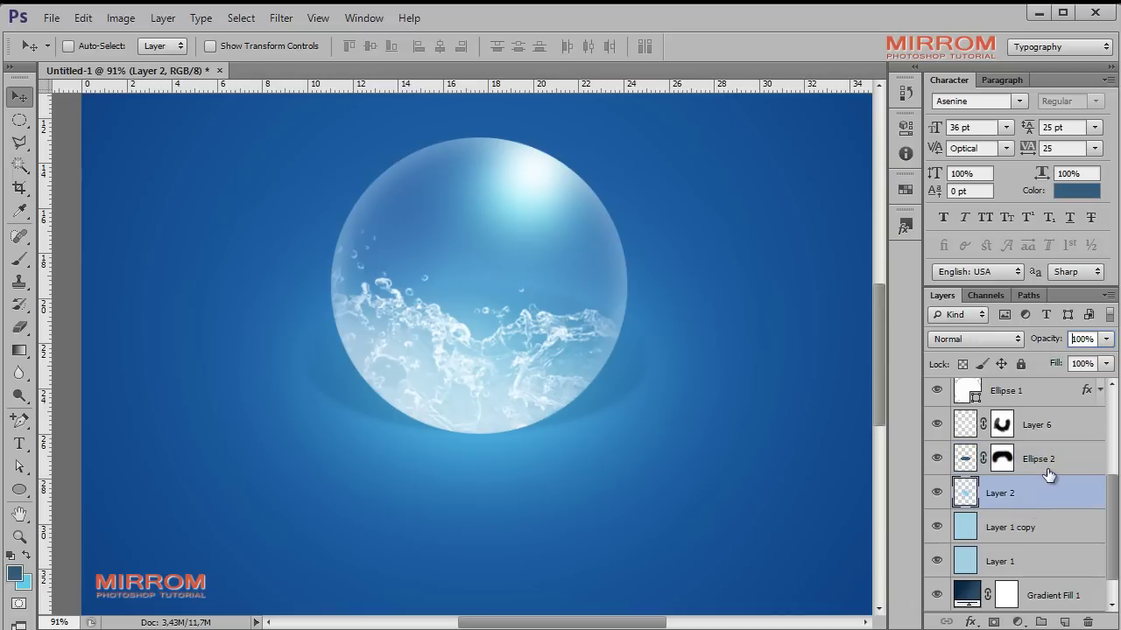
Create an empty Layer 7 above Ellipse 2 and select the foreground colour's 305d7d hex field.
left_click(1055, 459)
left_click(1064, 622)
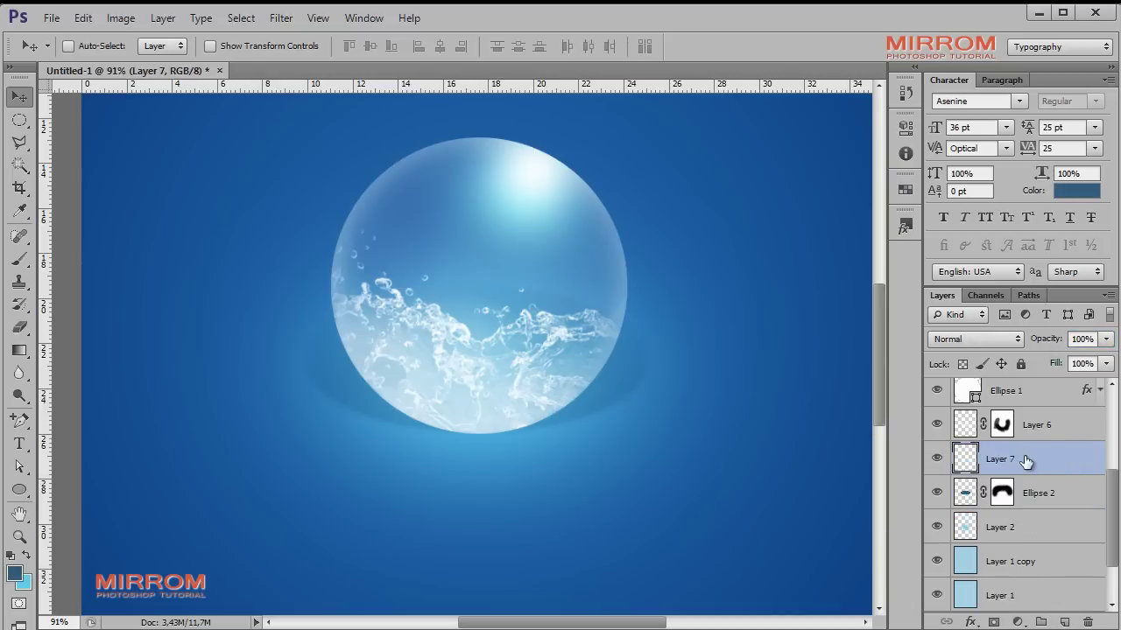
left_click(14, 574)
left_click(703, 526)
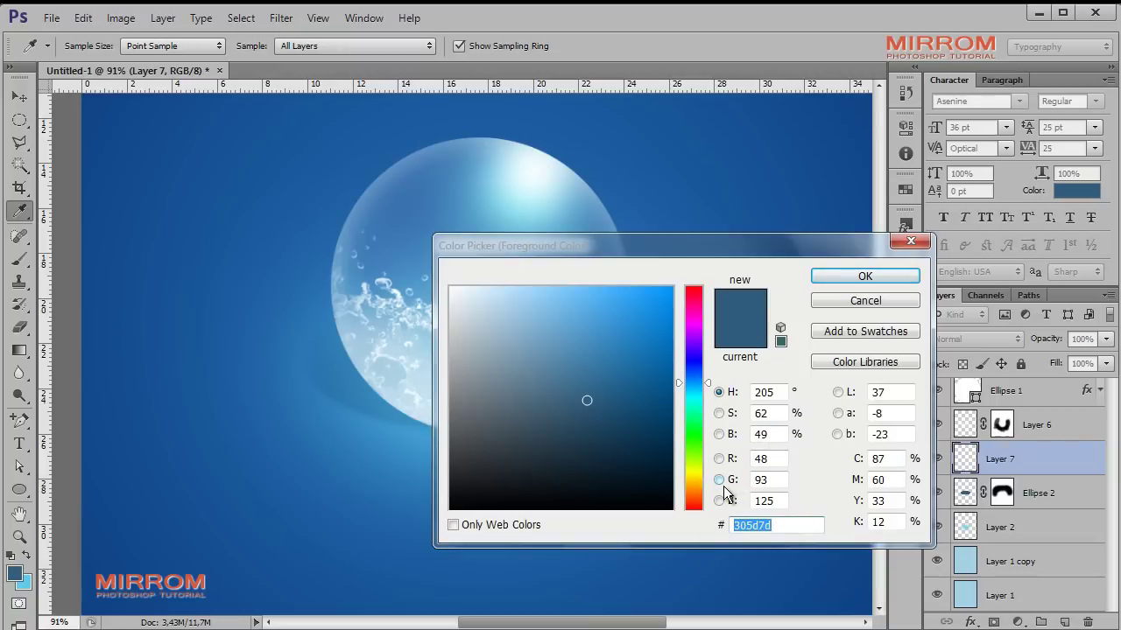
Set the foreground to white and paint a small soft glow at the sphere's lower-left on Layer 7.
left_click(858, 302)
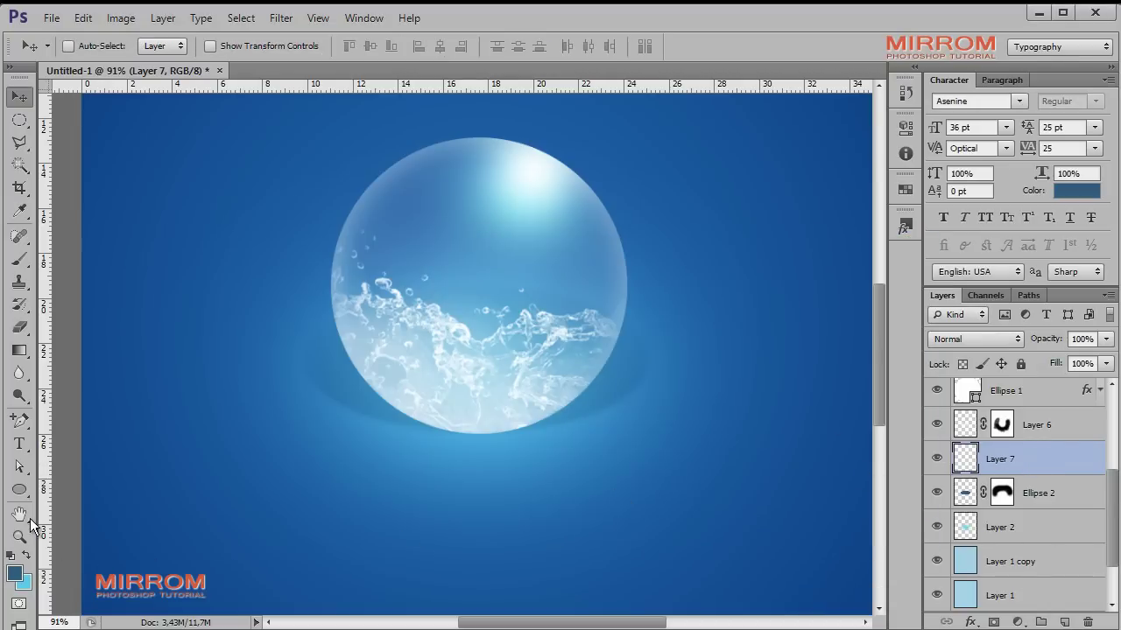
left_click(14, 573)
left_click(451, 289)
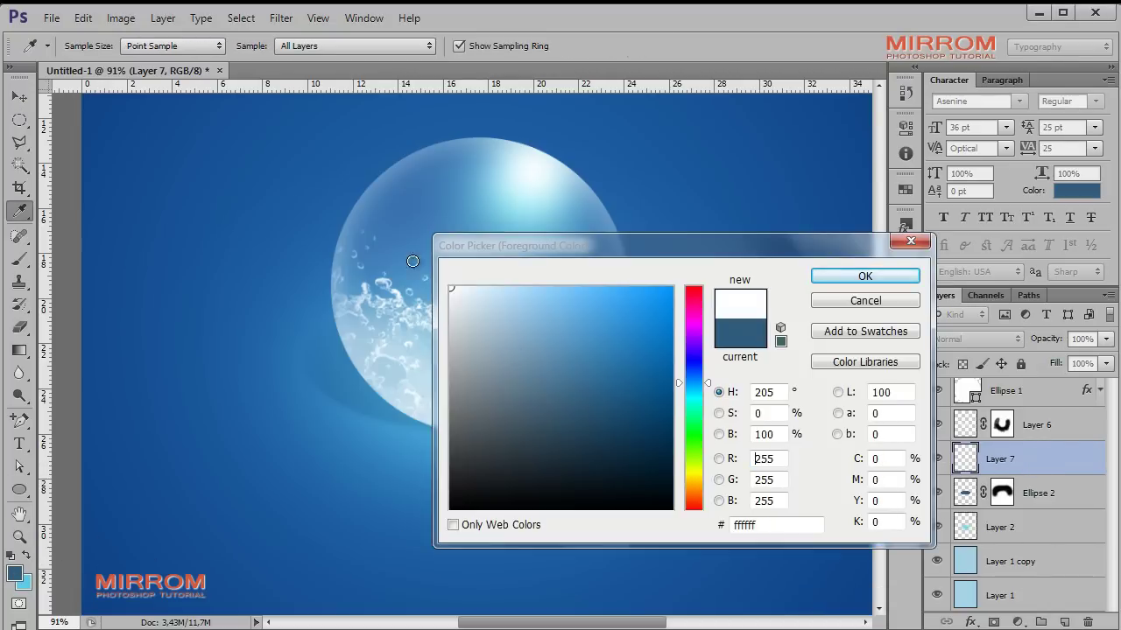
left_click(820, 276)
left_click(19, 259)
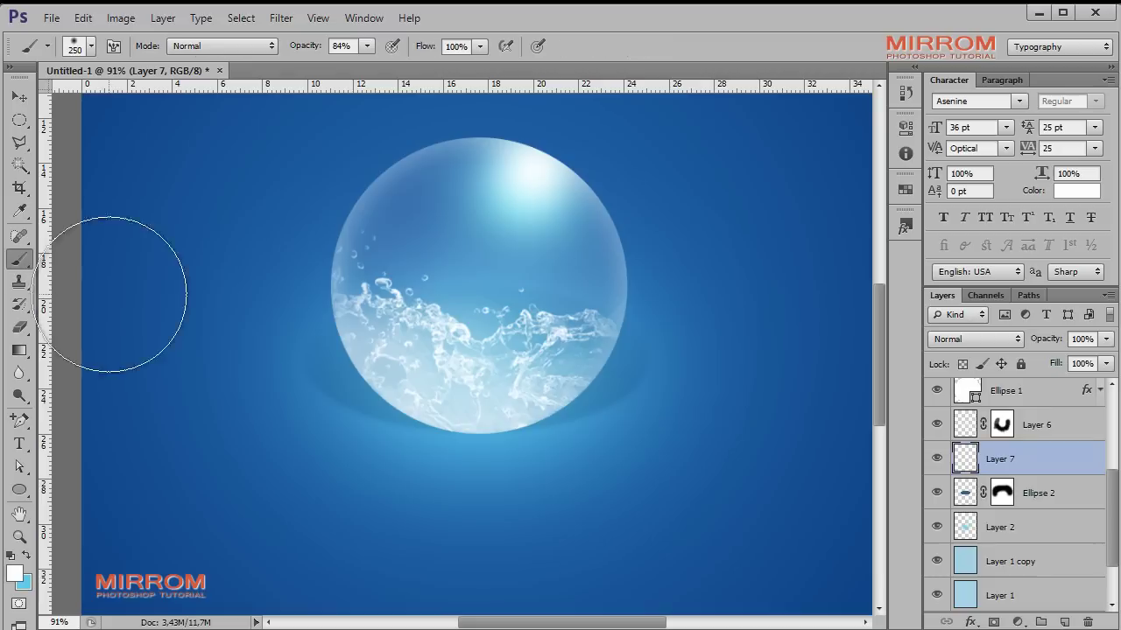
key("bracketleft")
key("bracketleft")
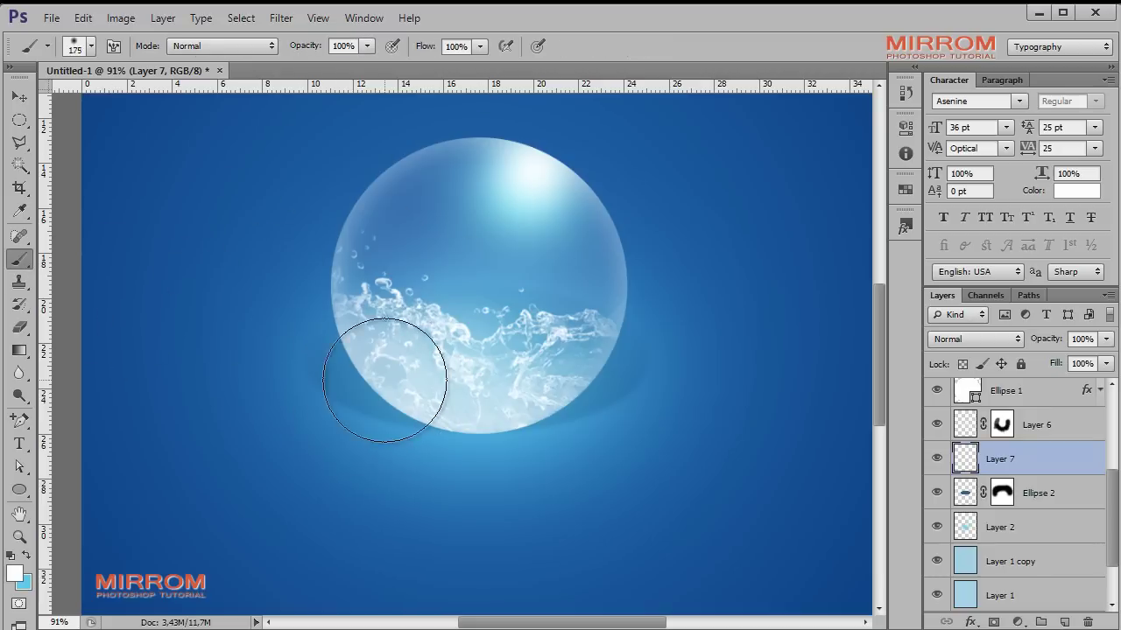
key("bracketleft")
key("bracketleft")
left_click(388, 396)
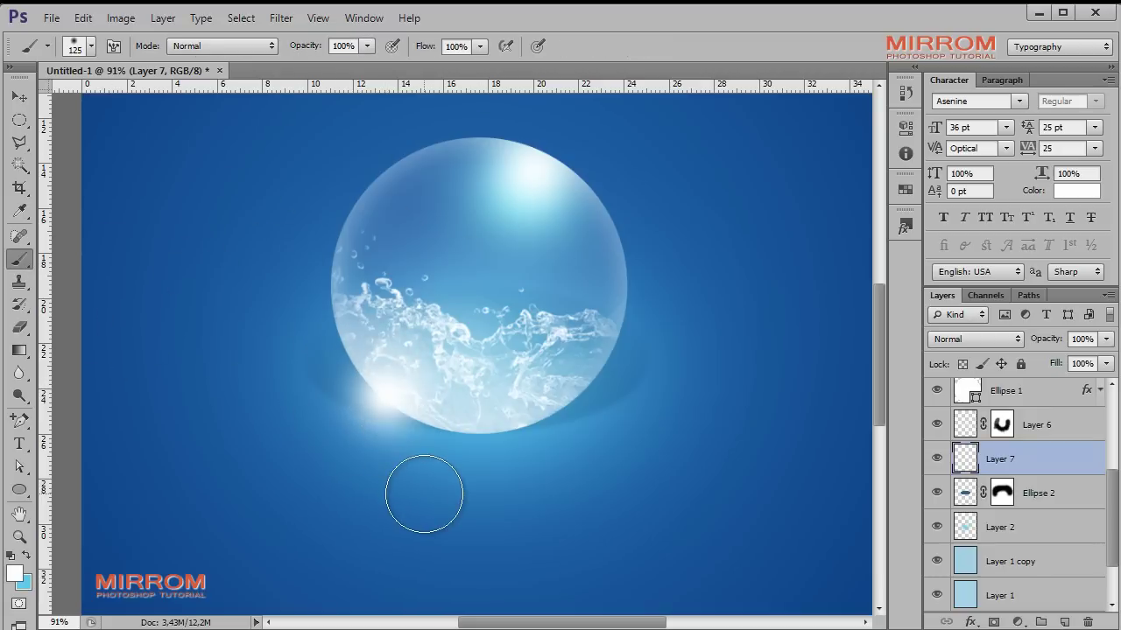
Squash, widen and tilt the glow to 46.56% height and about 17° against the sphere.
key("v")
key("ctrl+t")
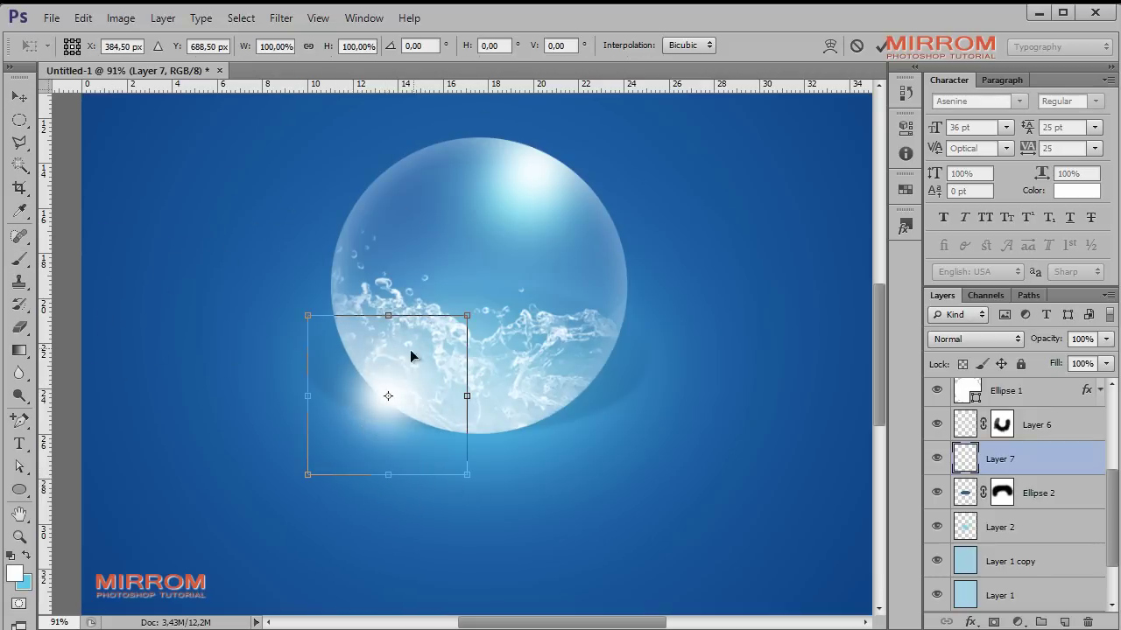
left_click_drag(388, 315, 386, 396)
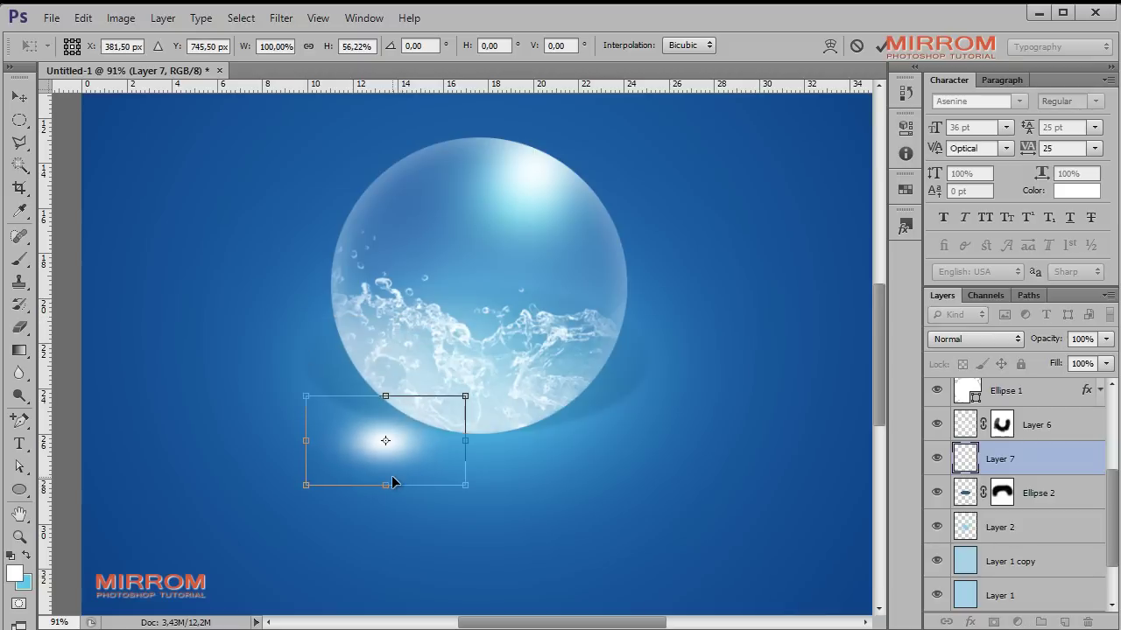
left_click_drag(386, 490, 418, 420)
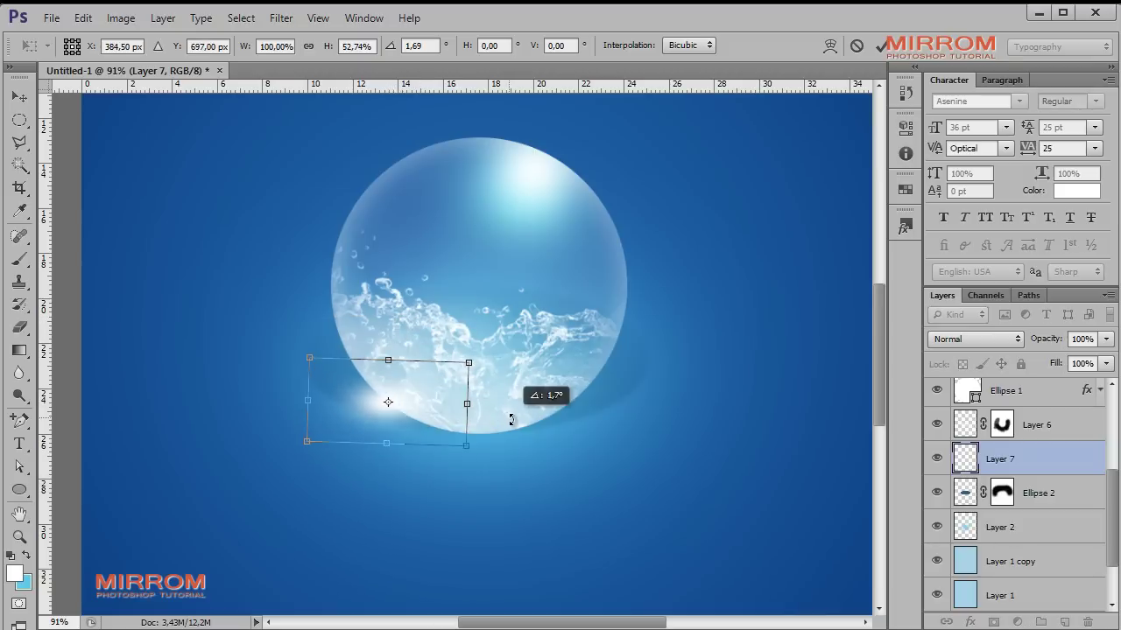
mouse_move(516, 404)
left_mouse_down()
mouse_move(522, 430)
mouse_move(476, 418)
left_mouse_up()
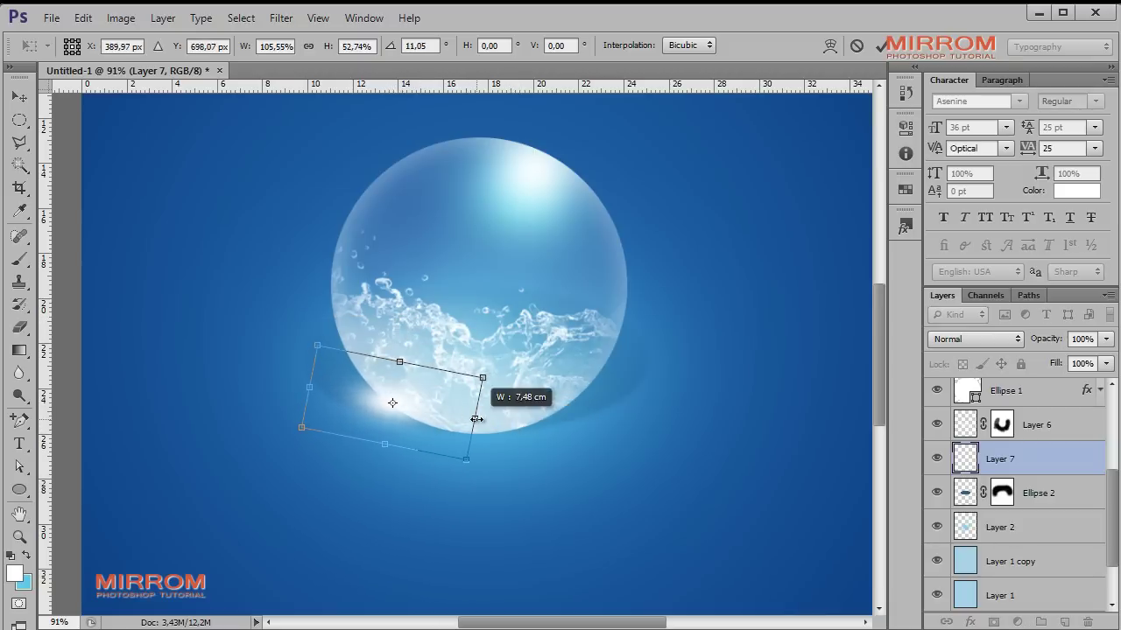
left_click_drag(309, 386, 298, 384)
left_click_drag(396, 354, 398, 364)
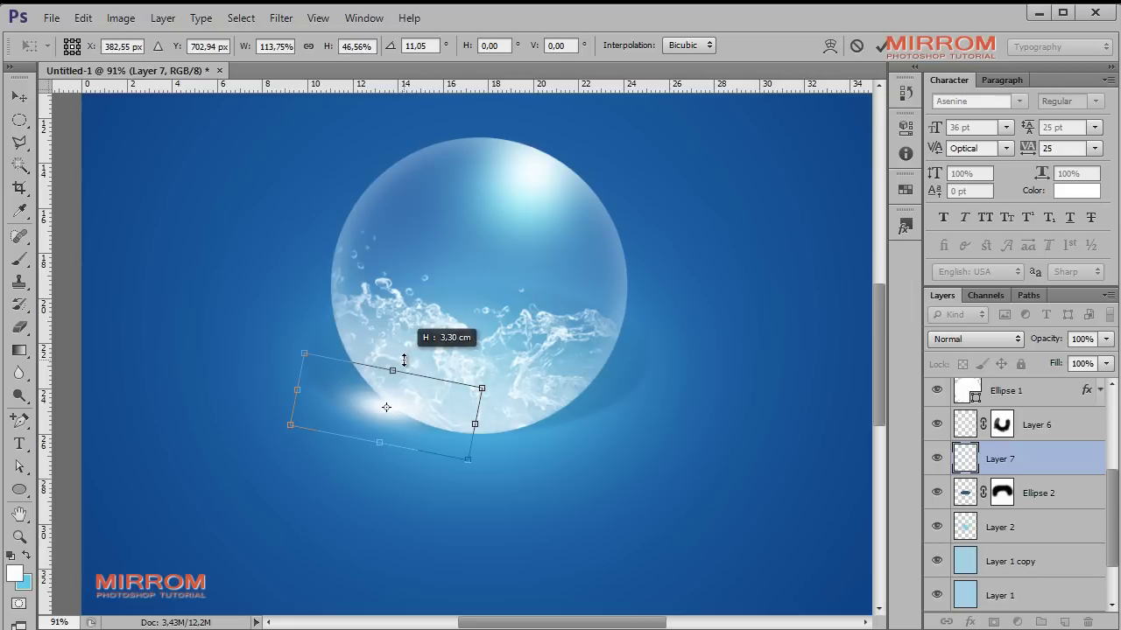
left_click_drag(432, 416, 430, 399)
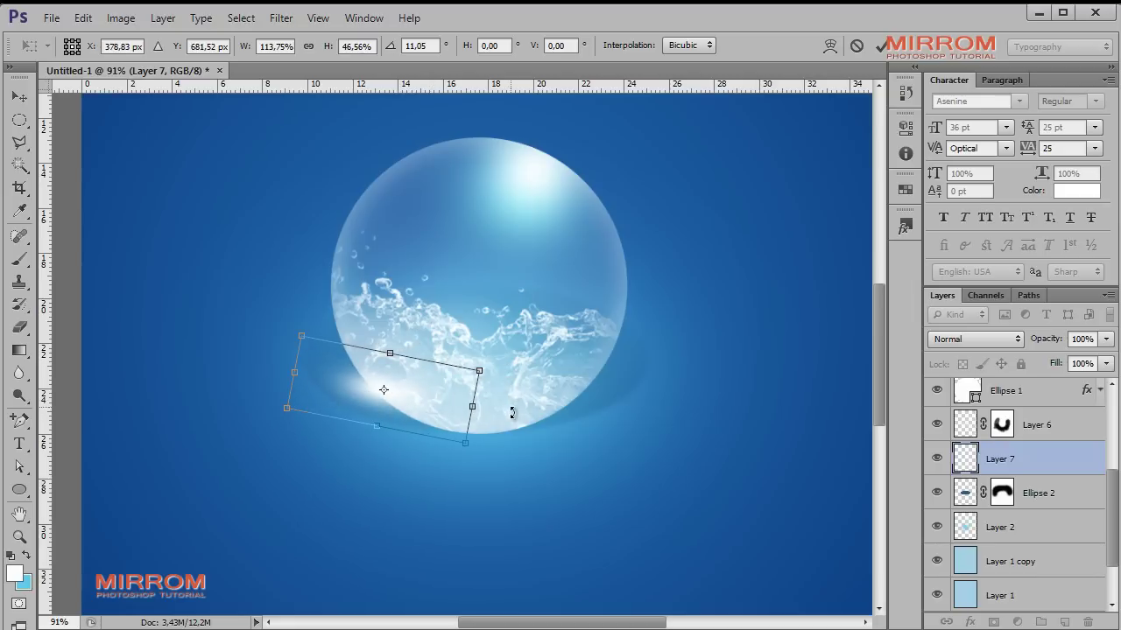
left_click_drag(513, 410, 511, 416)
left_click_drag(429, 400, 437, 405)
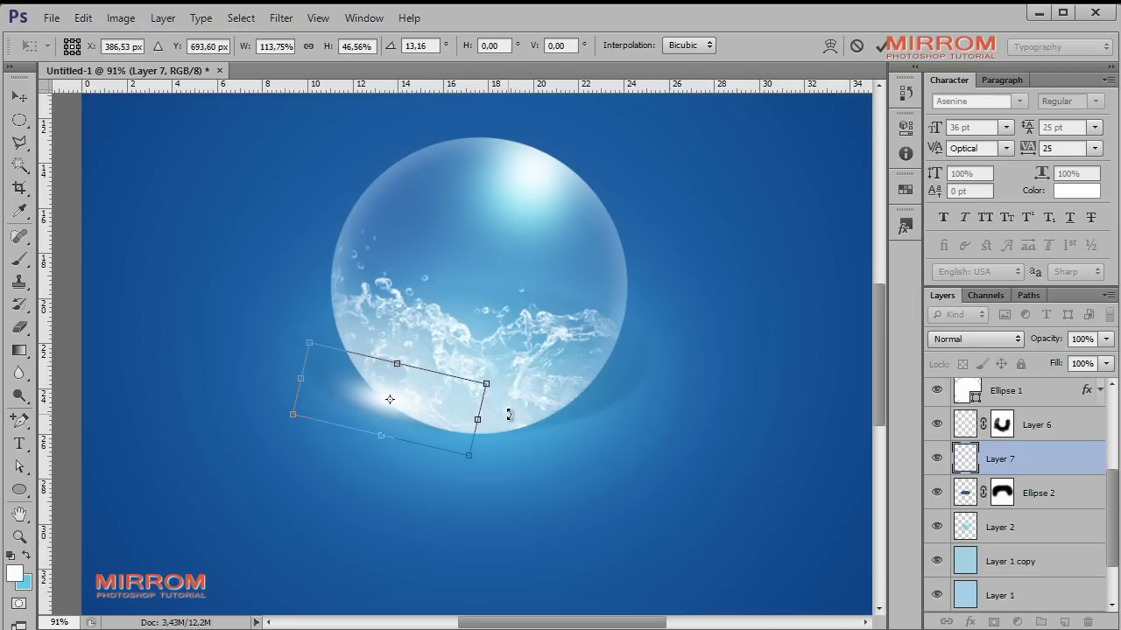
left_click_drag(511, 417, 543, 402)
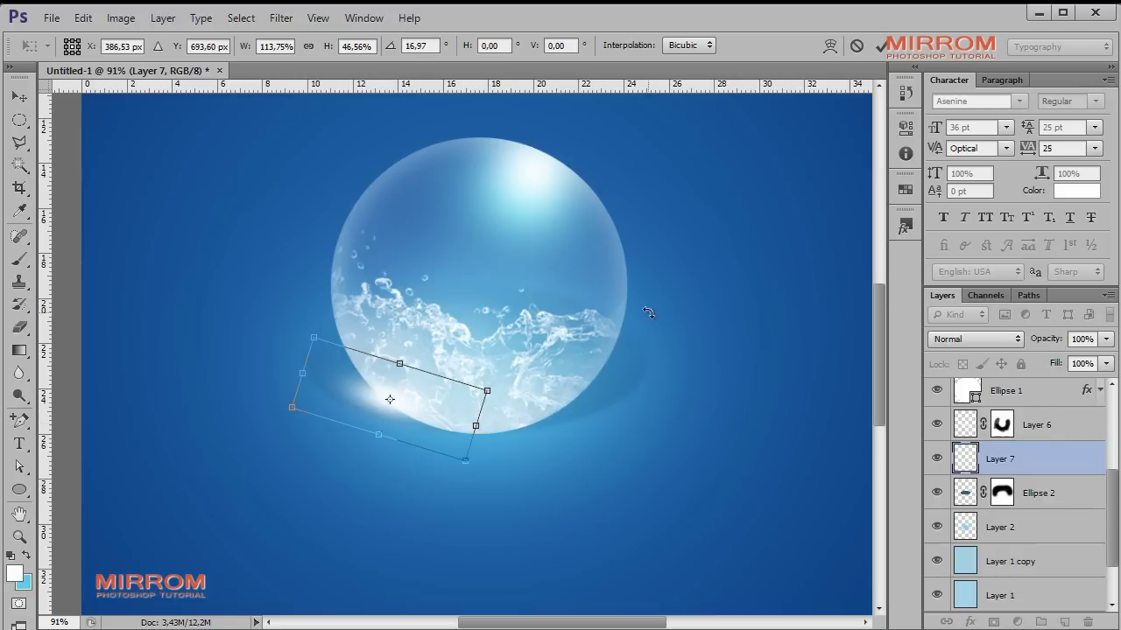
Commit the glow transform and set Layer 7 to Overlay blending at 66% opacity.
left_click(884, 48)
left_click(957, 345)
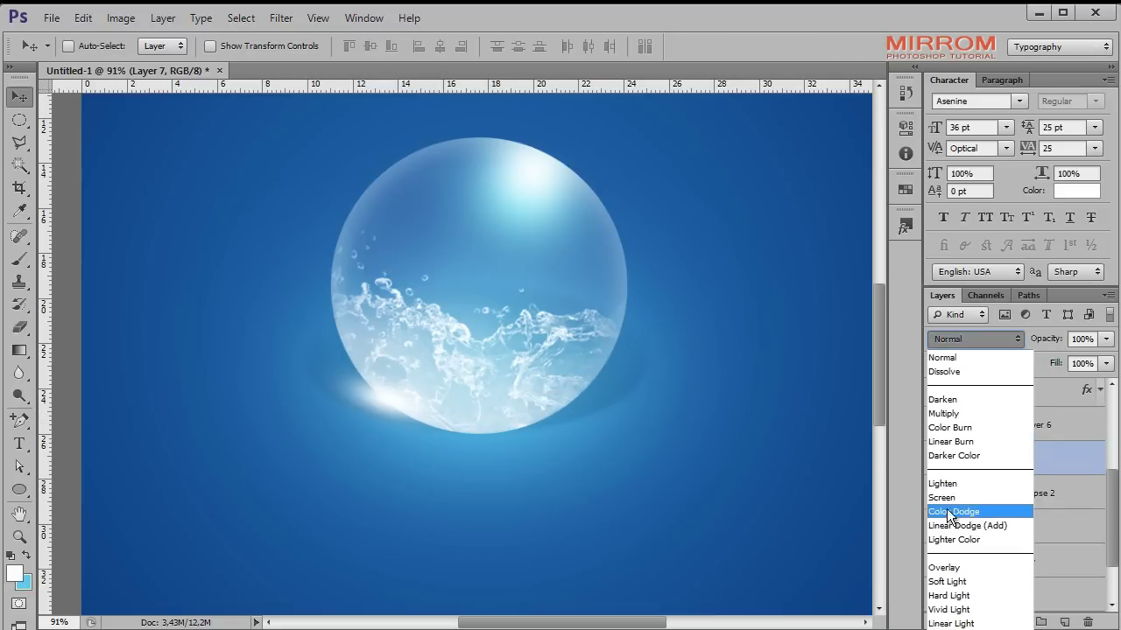
left_click(956, 571)
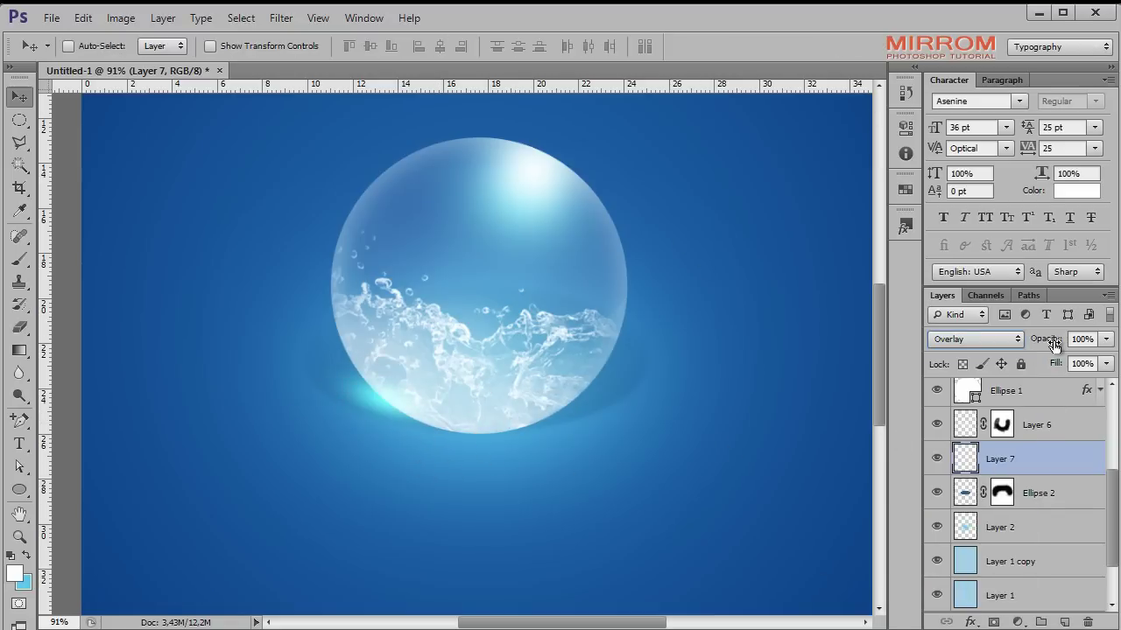
left_click_drag(1056, 341, 1043, 344)
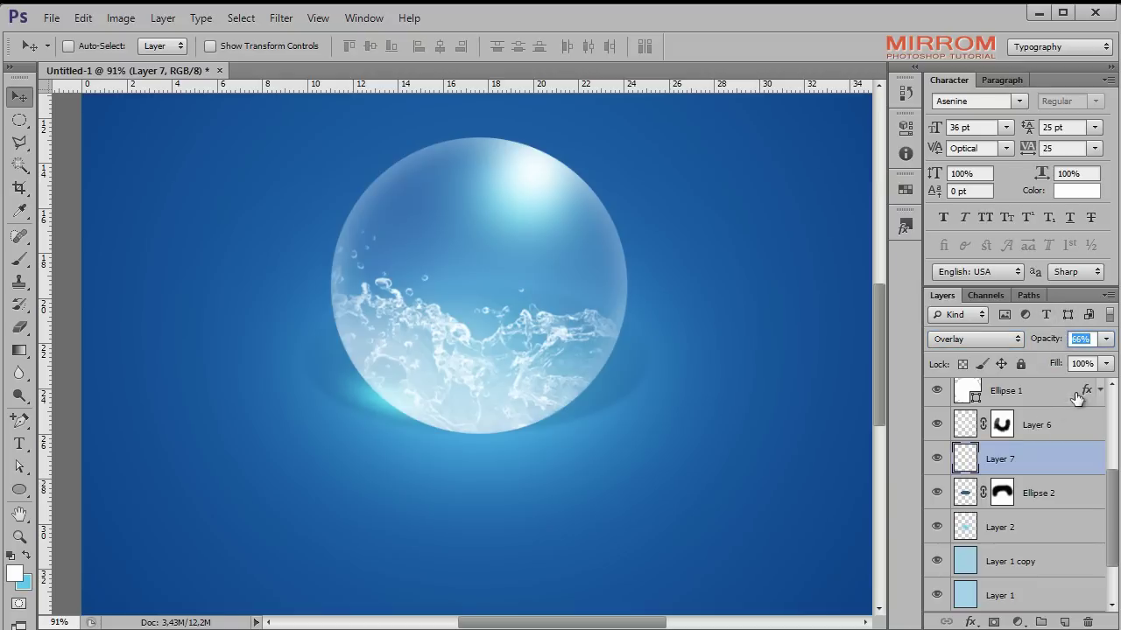
left_click(1032, 466)
Duplicate the glow, flip the copy horizontally and move it to the sphere's lower-right edge.
key("ctrl+j")
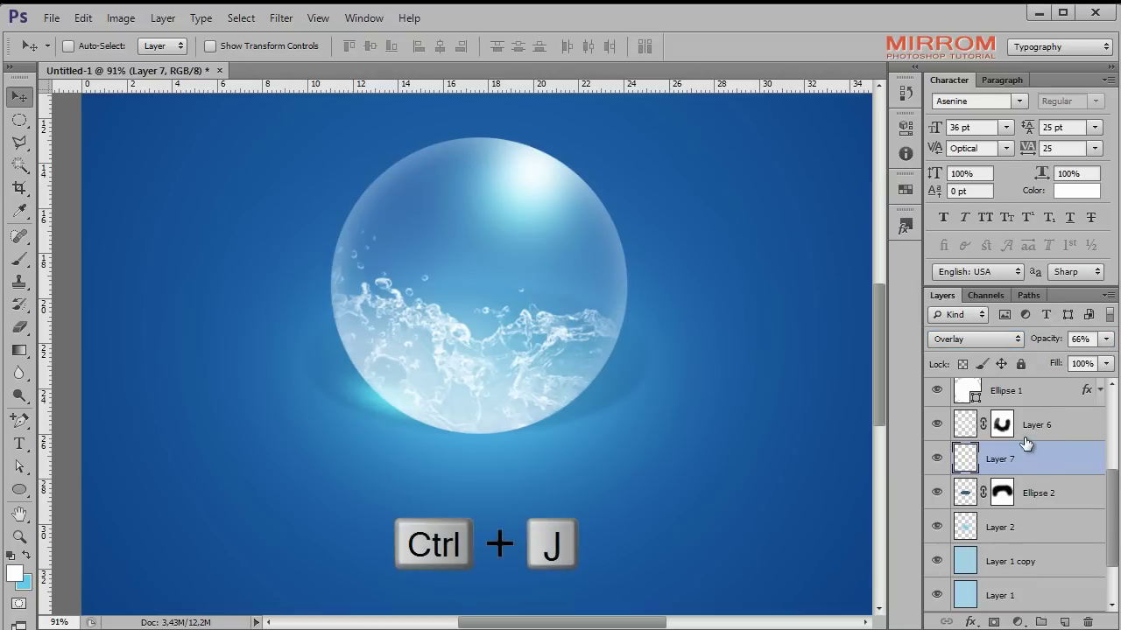
key("ctrl+j")
left_click(82, 18)
mouse_move(107, 375)
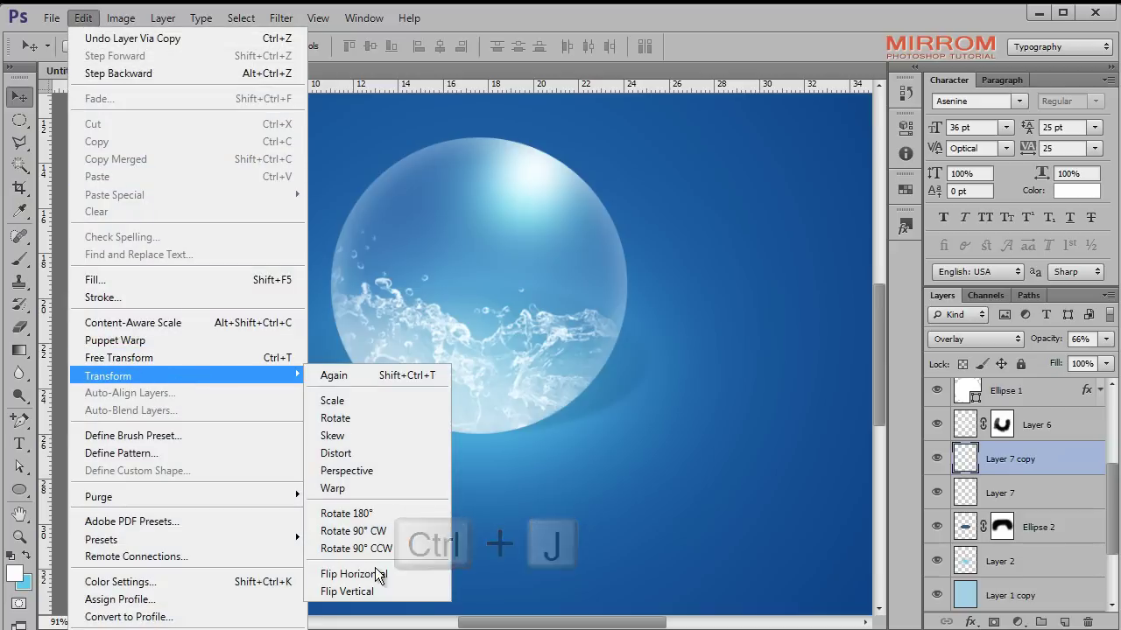
left_click(380, 569)
left_click_drag(407, 415, 613, 428)
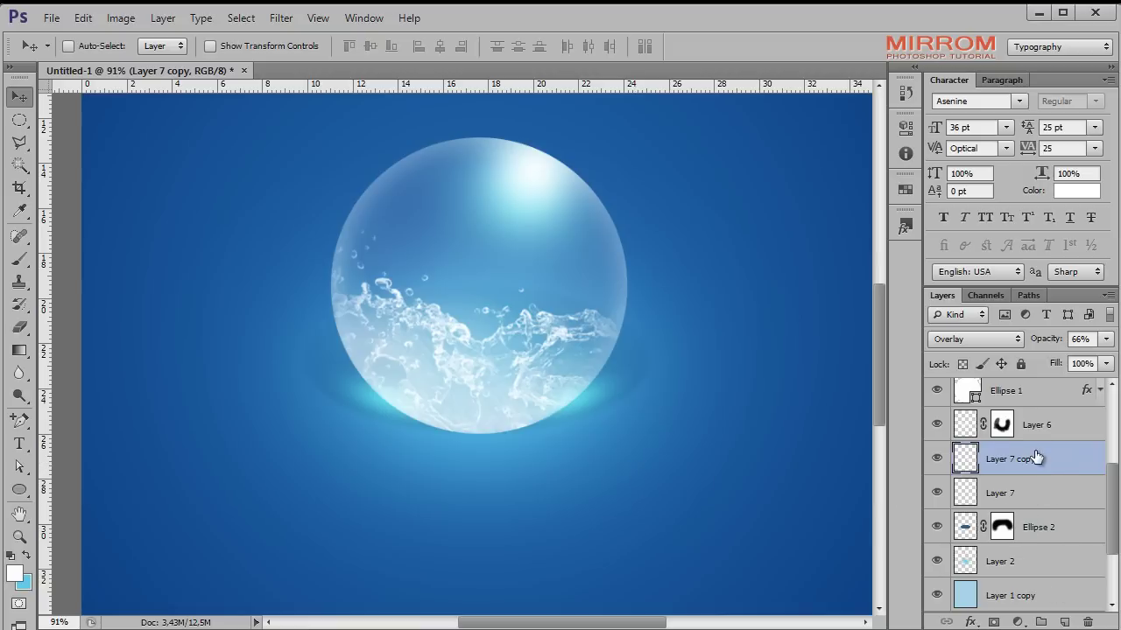
On a new Layer 8, paint a large soft white glow below the sphere.
left_click(1063, 621)
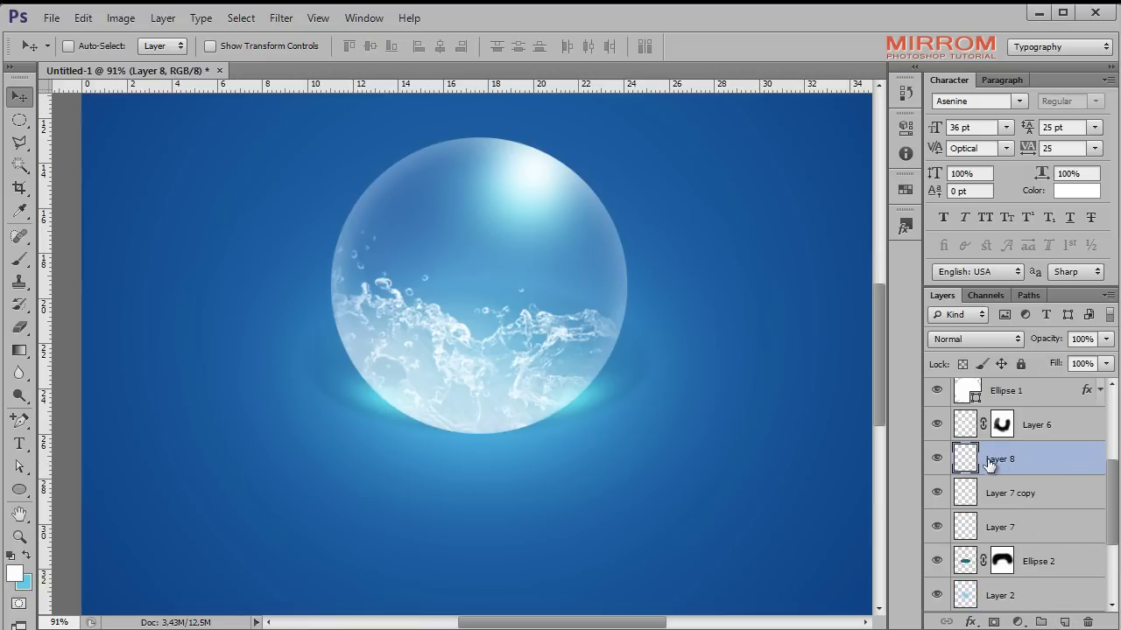
key("a")
left_click(19, 259)
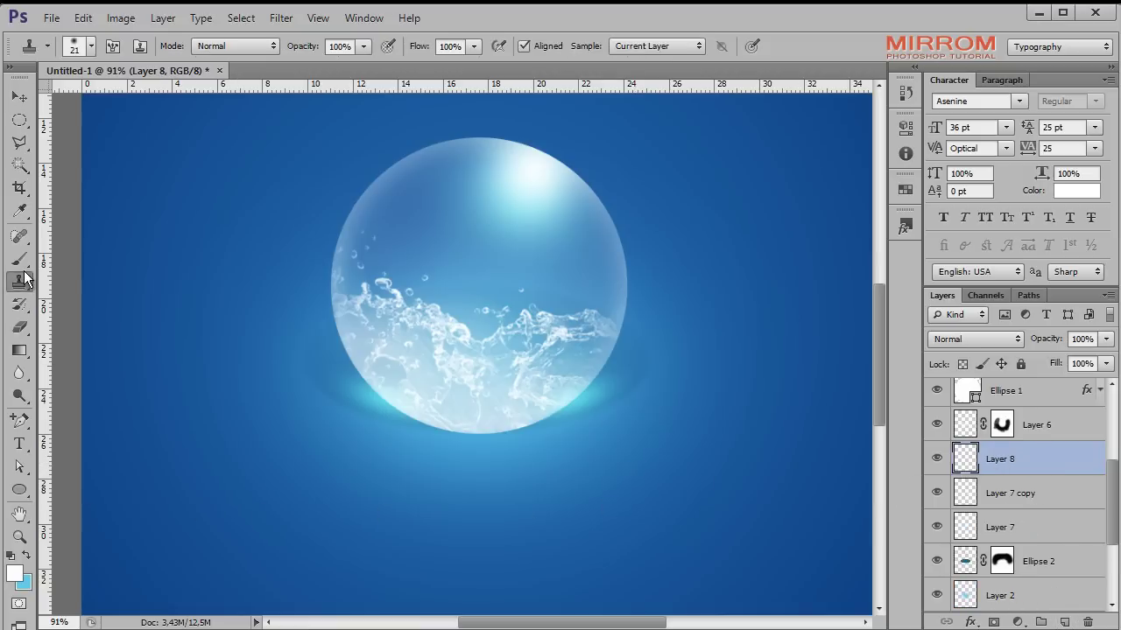
left_click(462, 477)
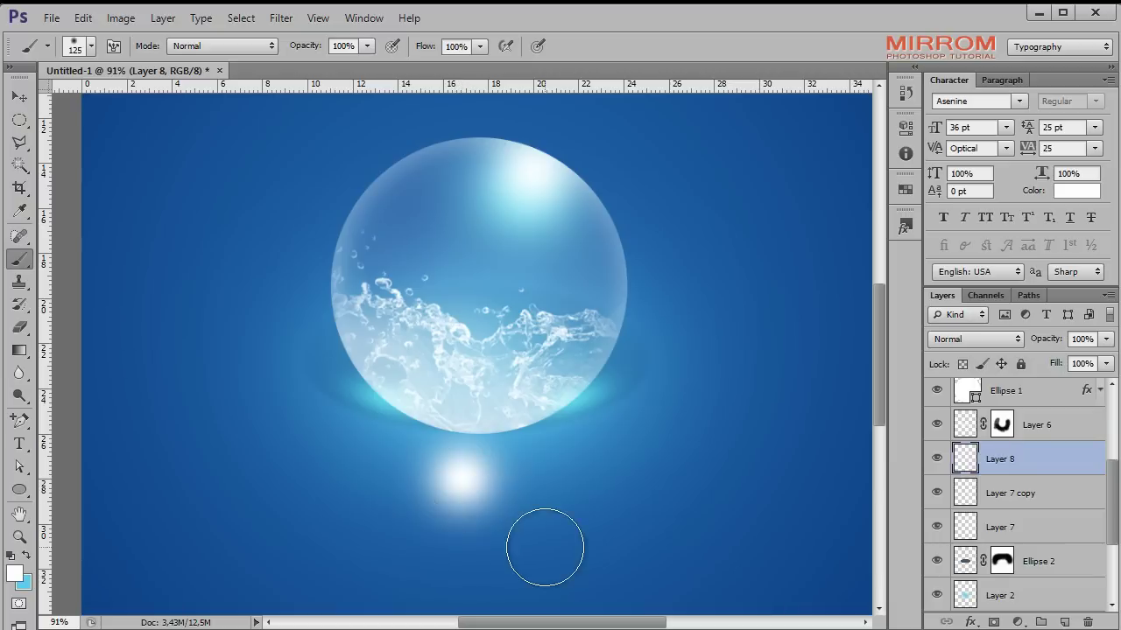
key("bracketright")
key("bracketright")
key("bracketright")
left_click(468, 491)
key("v")
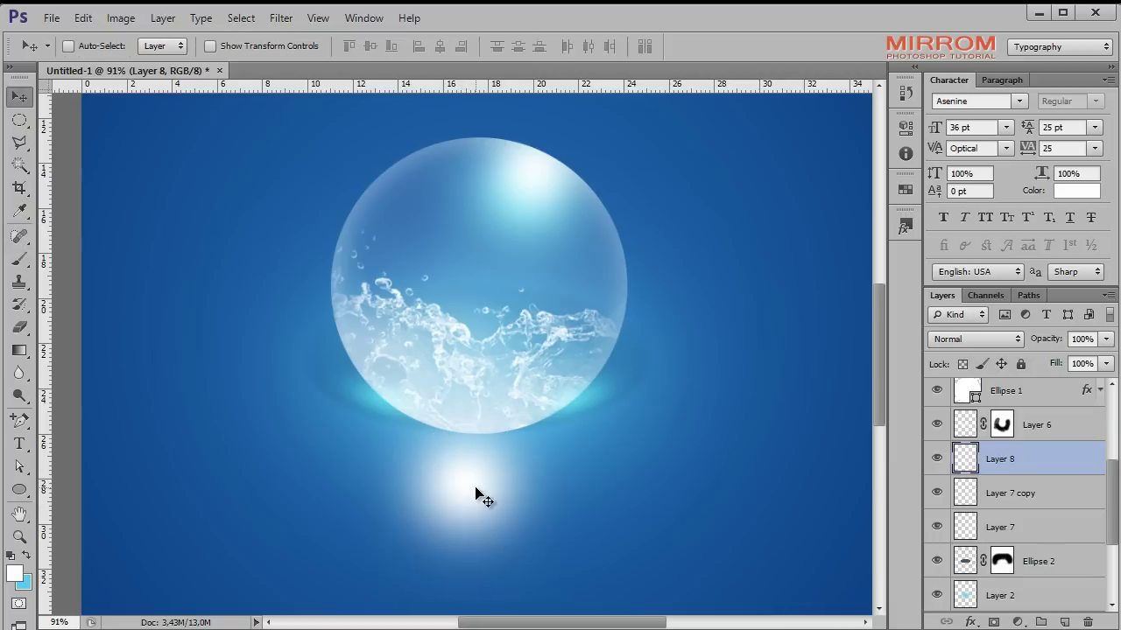
Flatten the new glow into a band and nudge it up toward the sphere.
key("ctrl+t")
left_click_drag(465, 611, 465, 504)
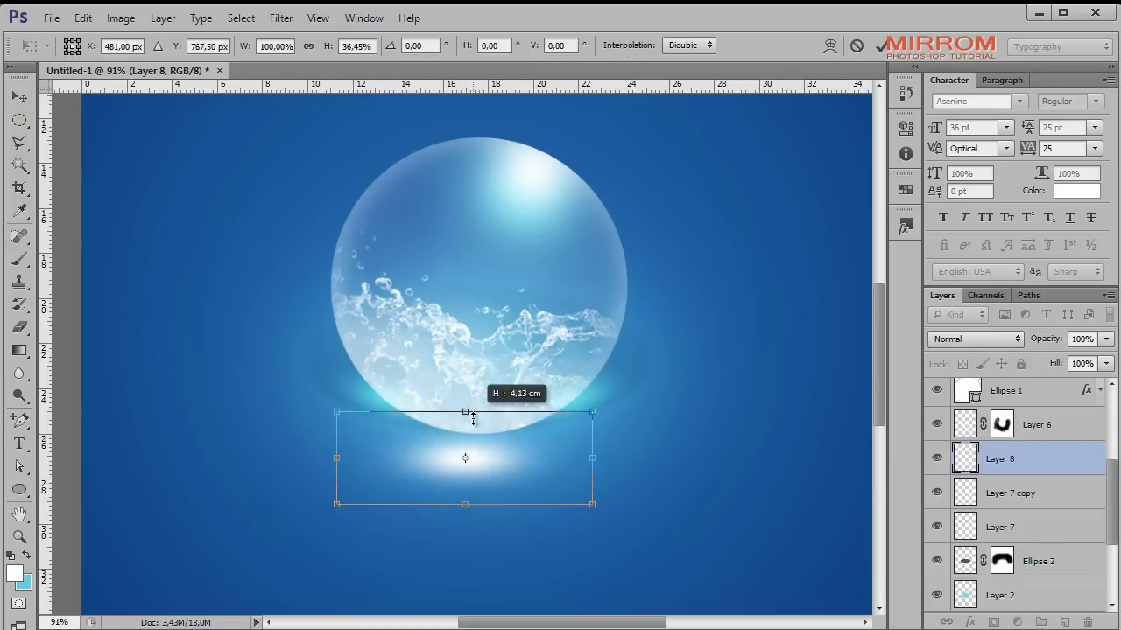
left_click_drag(465, 356, 465, 446)
key("Left")
key("Left")
key("Left")
key("Up")
key("Up")
key("Up")
key("Right")
key("Right")
key("Right")
key("Up")
key("Up")
key("Up")
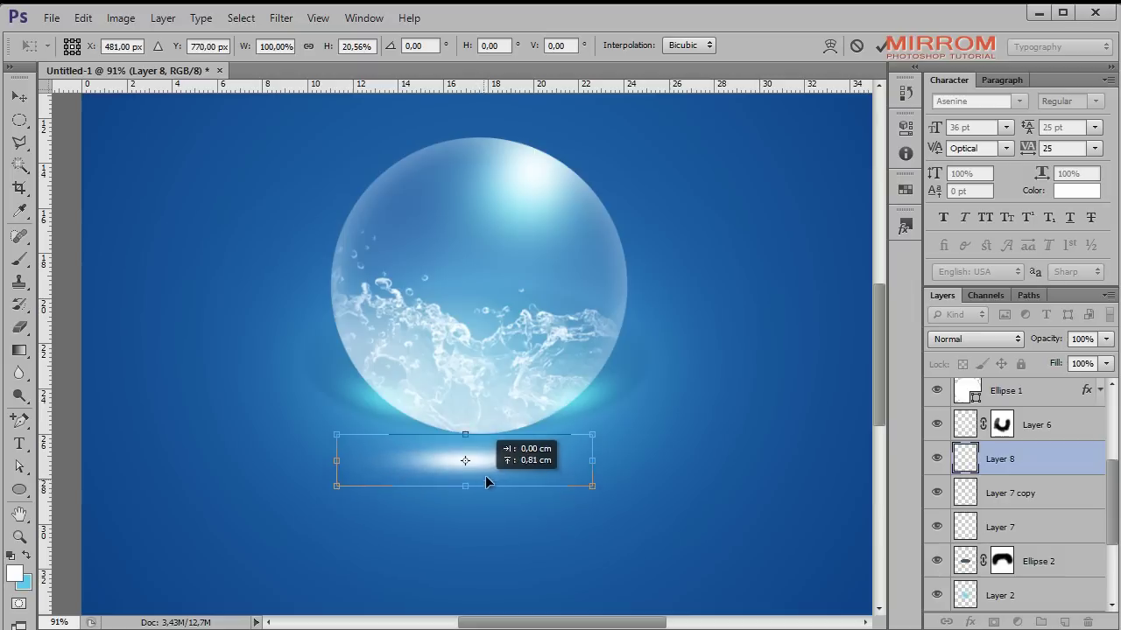
key("Up")
key("Up")
key("Up")
Make the glow band thinner, stretch it wider and center it beneath the sphere.
left_click_drag(465, 471, 465, 460)
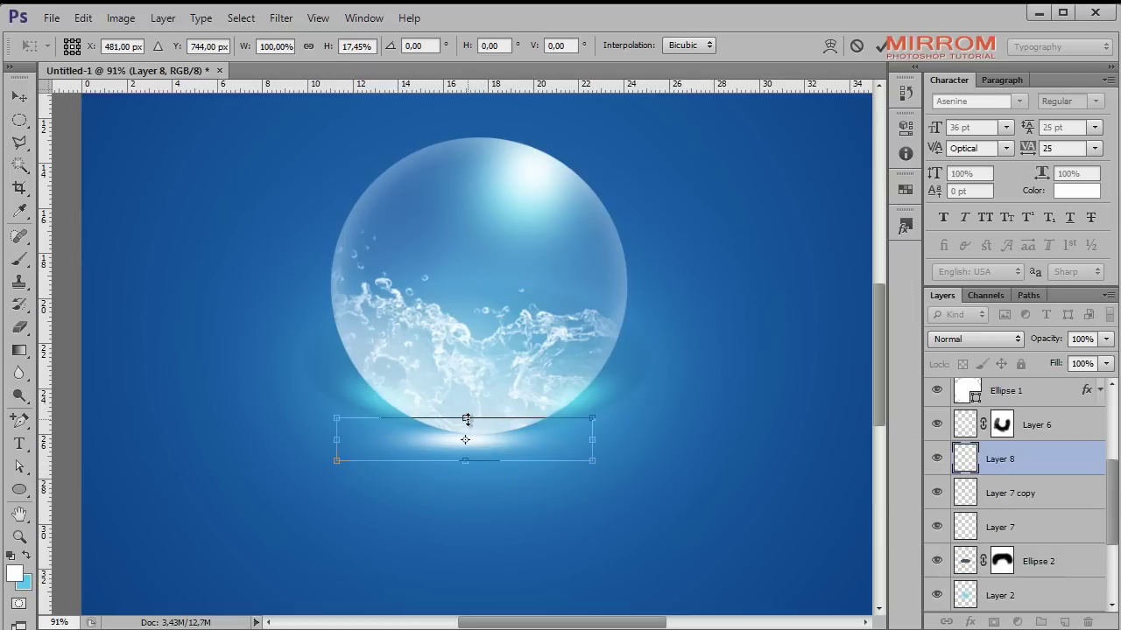
left_click_drag(465, 418, 473, 428)
left_click_drag(592, 444, 655, 445)
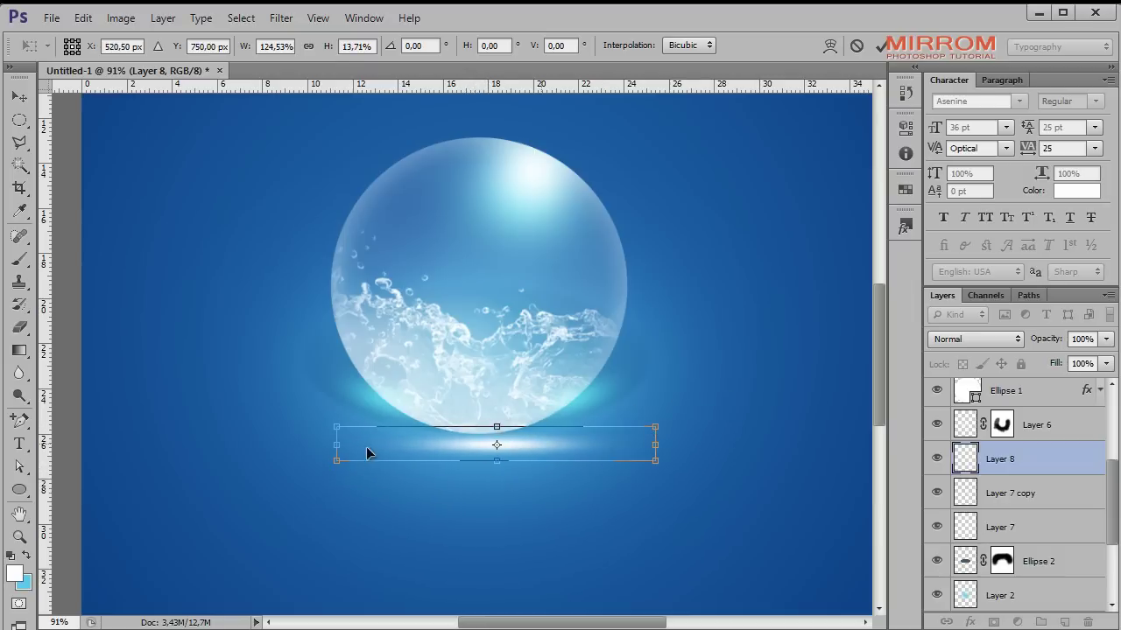
left_click_drag(336, 445, 328, 445)
left_click_drag(551, 442, 521, 437)
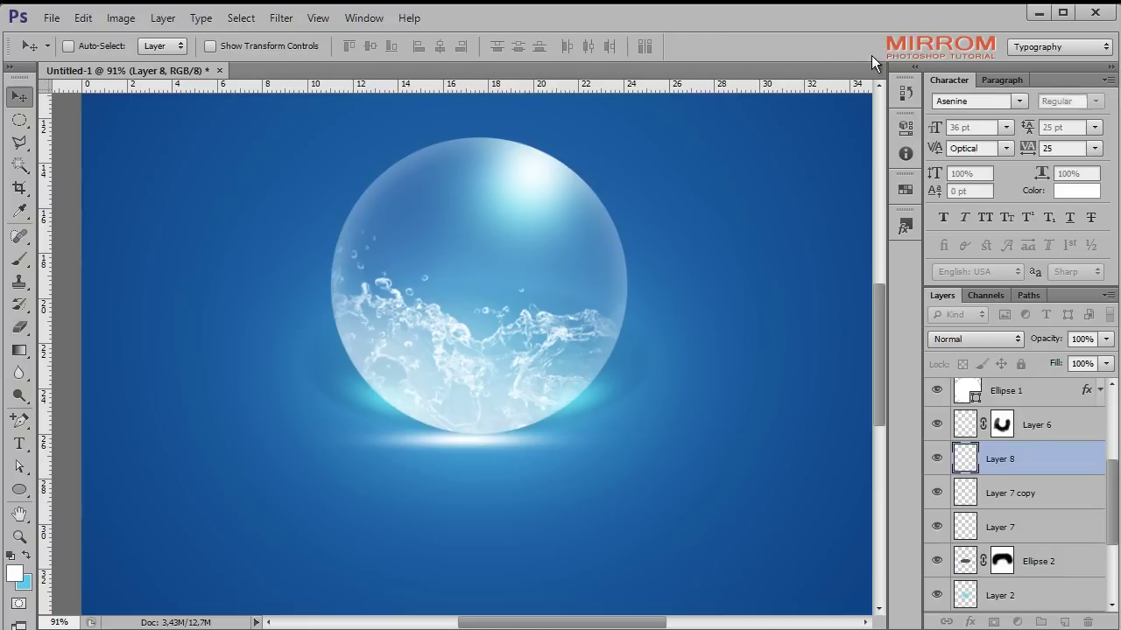
Commit the glow band and set Layer 8 to Overlay at 65% opacity.
left_click(880, 46)
left_click(1007, 340)
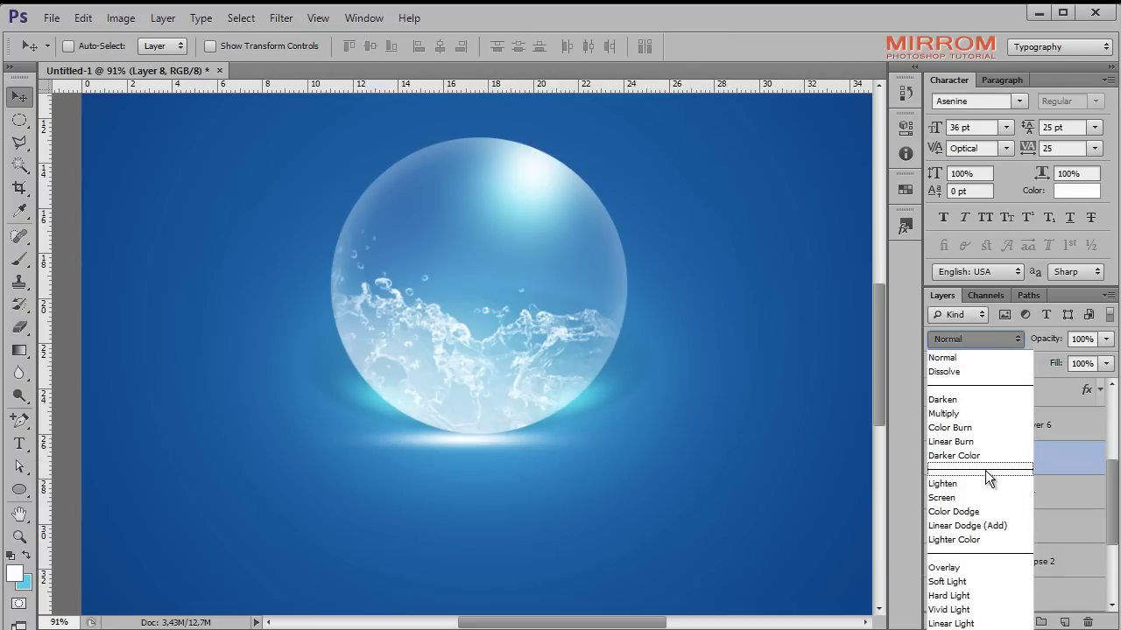
left_click(993, 560)
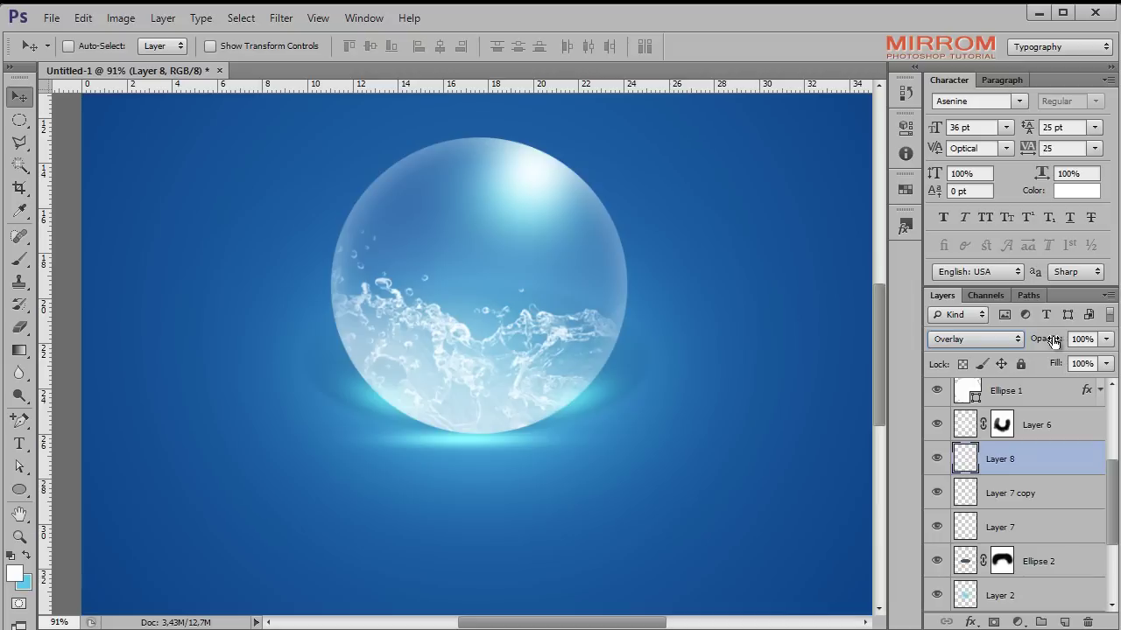
left_click_drag(1053, 341, 1037, 343)
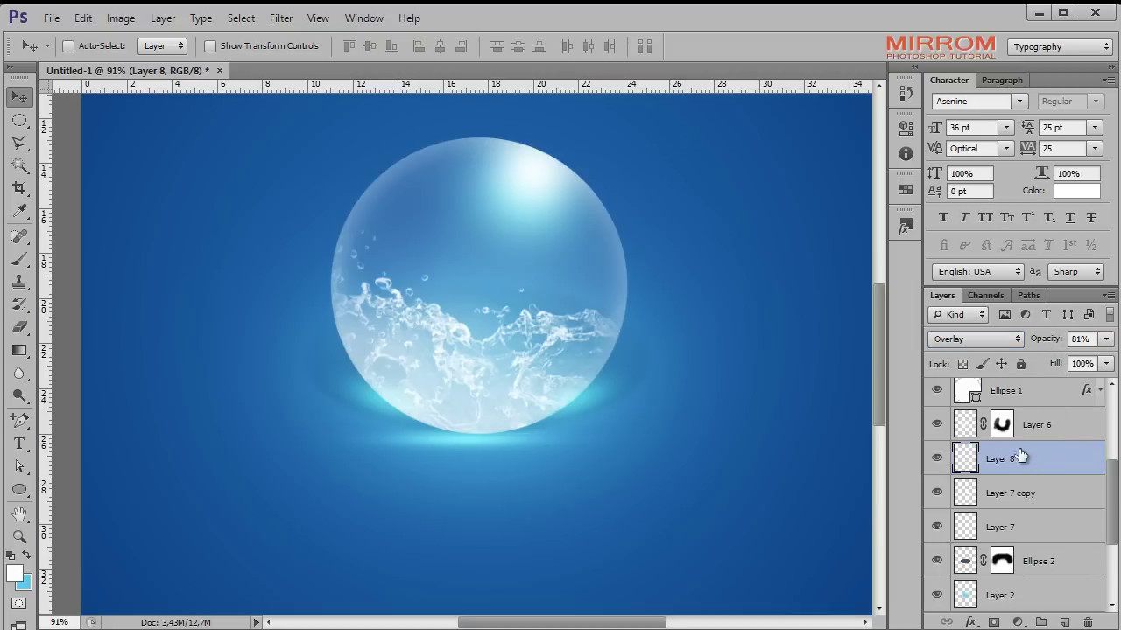
left_click(1035, 342)
type("65")
key("Return")
Duplicate the glow band, shrink the copy slightly and center it under the sphere.
key("ctrl+j")
left_click_drag(497, 448, 548, 462)
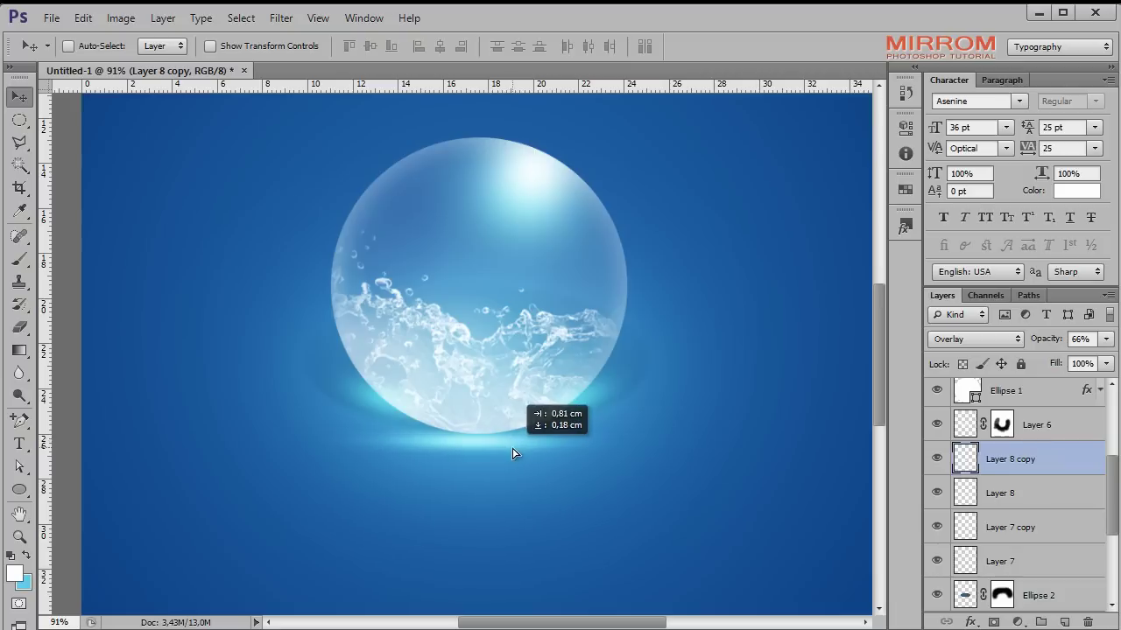
key("ctrl+t")
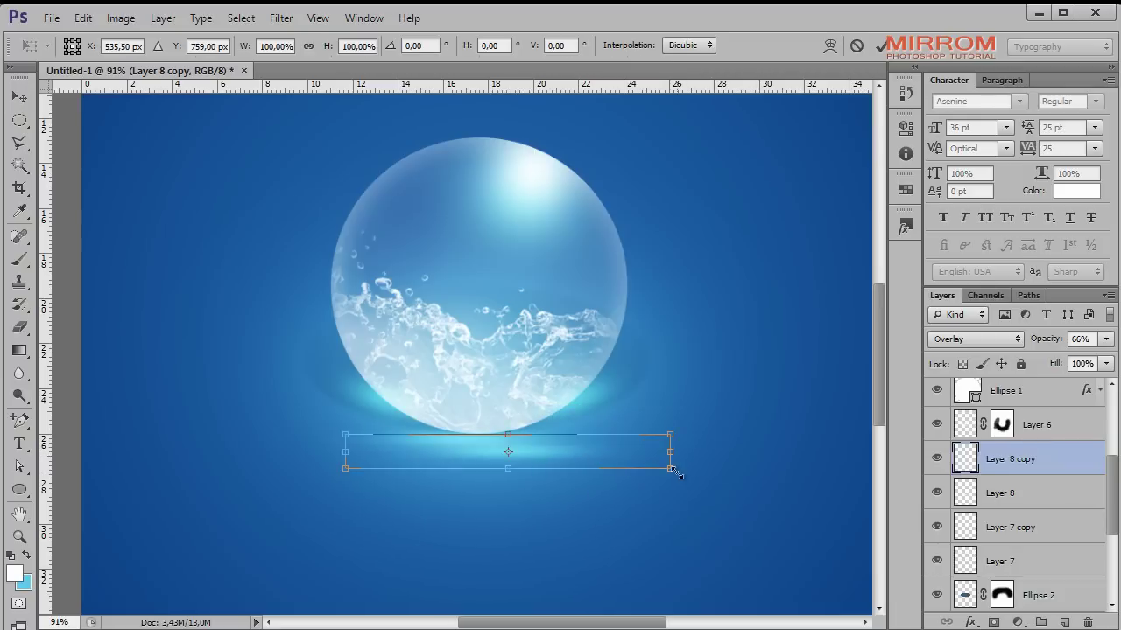
left_click_drag(670, 468, 637, 464)
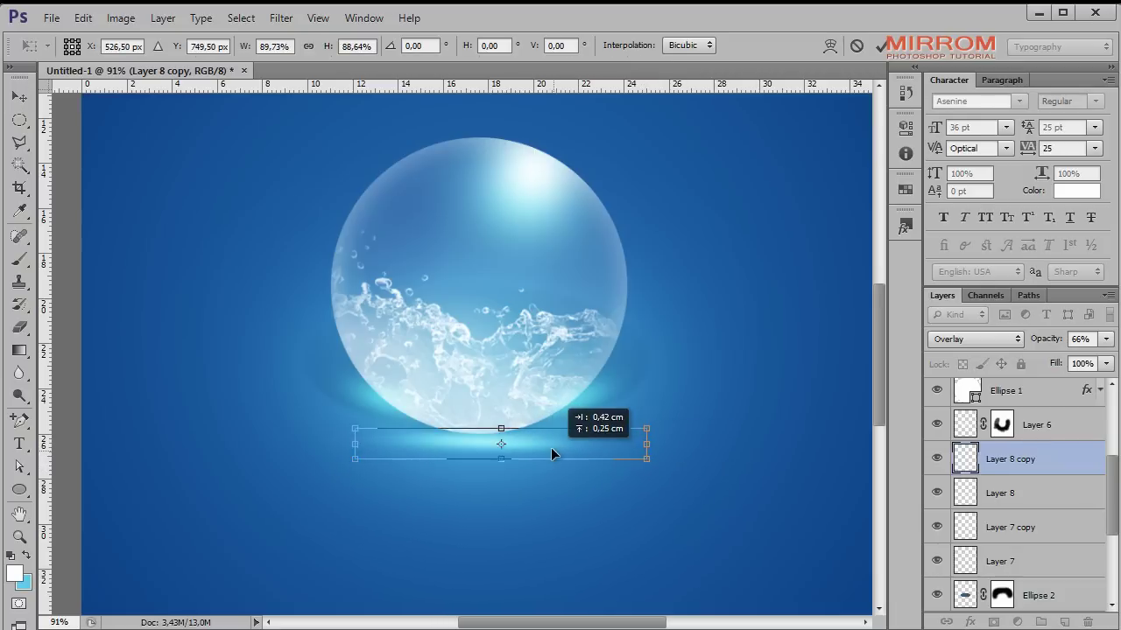
left_click_drag(551, 448, 560, 452)
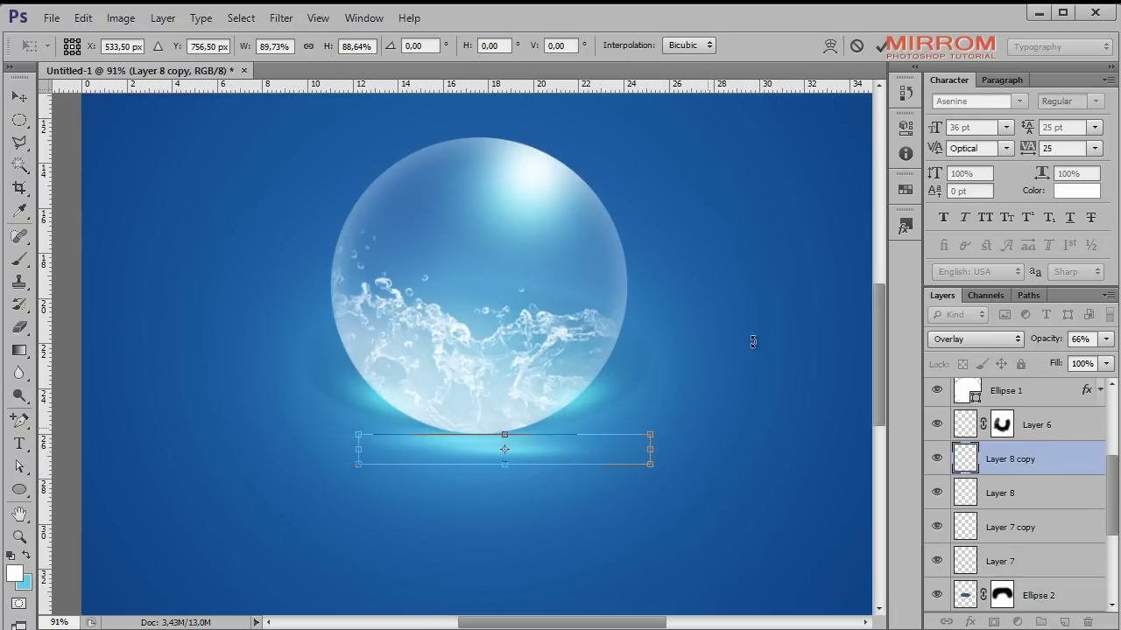
left_click(880, 45)
Set the glow copy to Overlay and squash it flatter to 74.36% height.
left_click(974, 339)
left_click(937, 353)
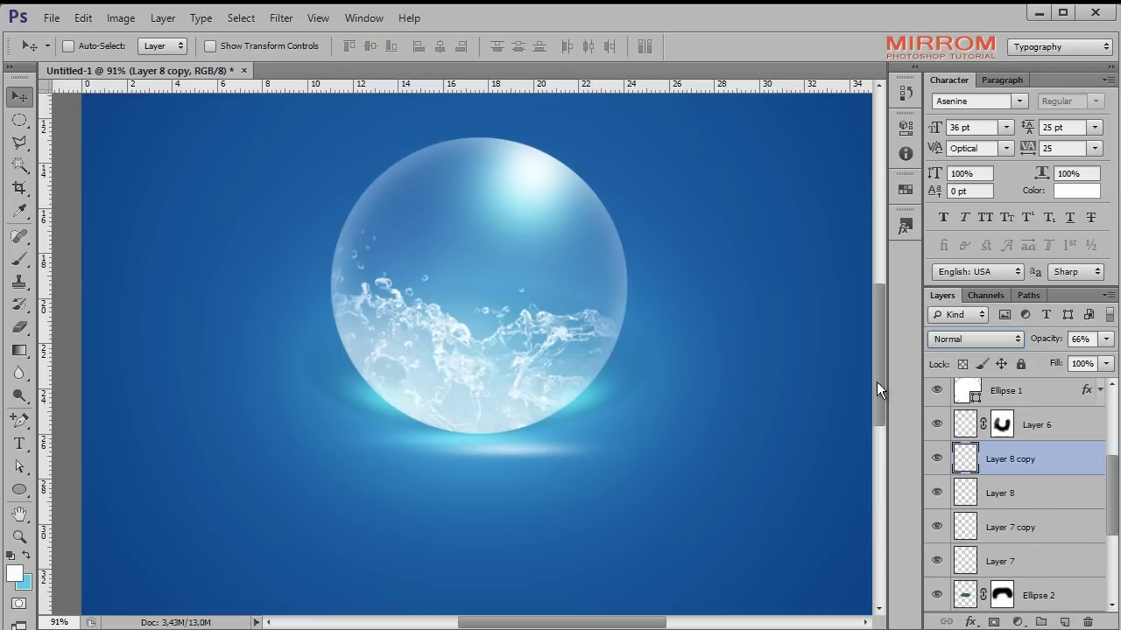
scroll(1002, 410, "down", 2)
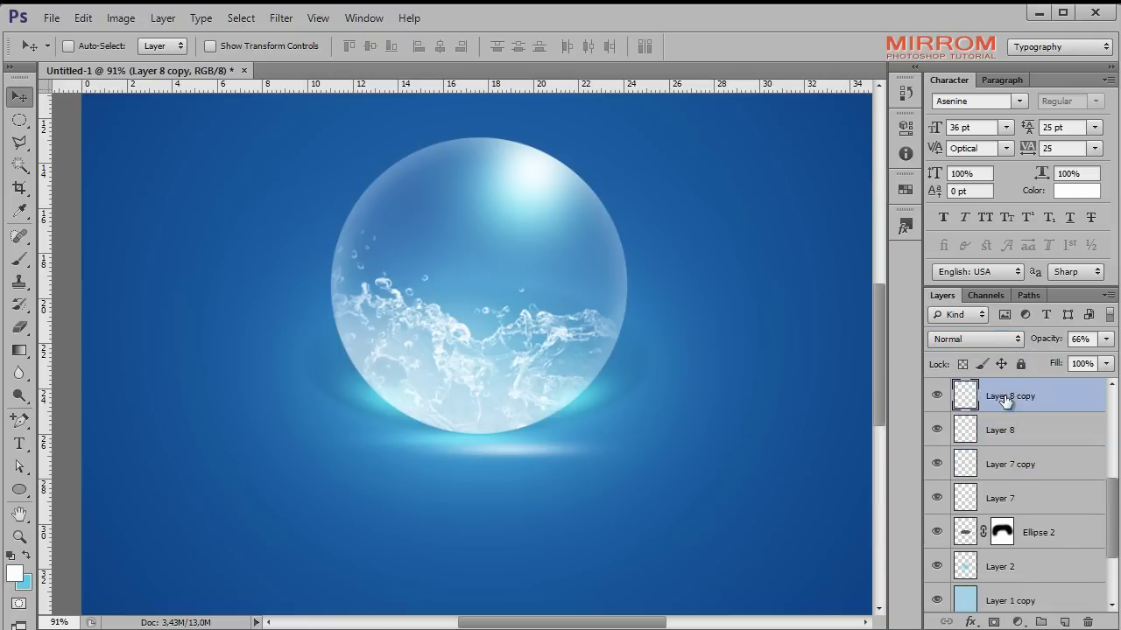
left_click(995, 341)
left_click(963, 568)
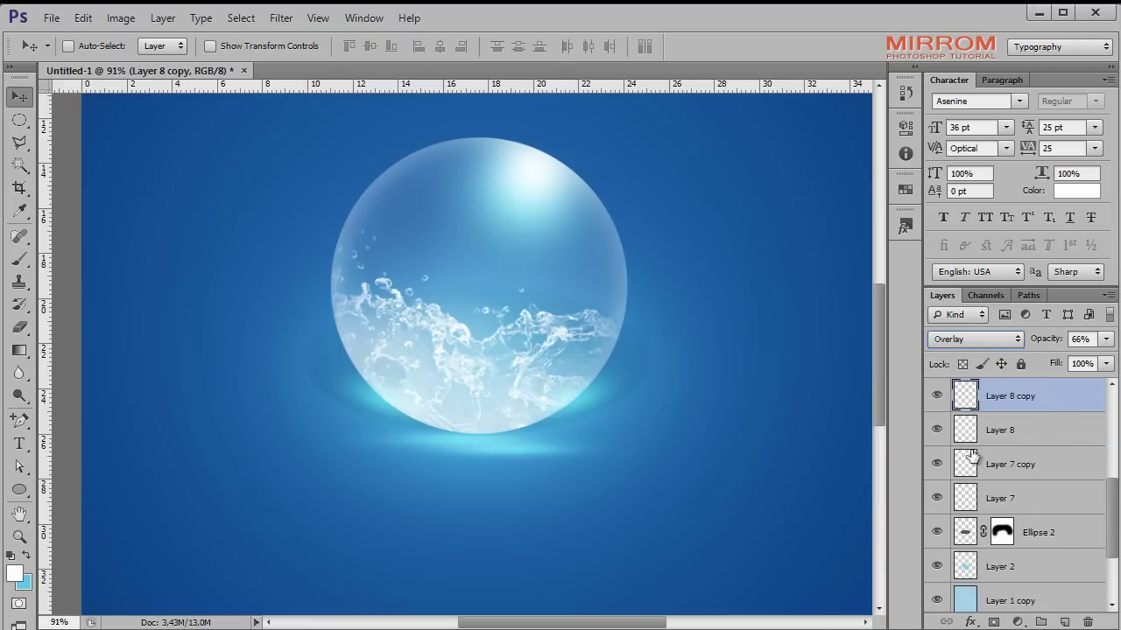
key("ctrl+t")
left_click_drag(507, 465, 507, 456)
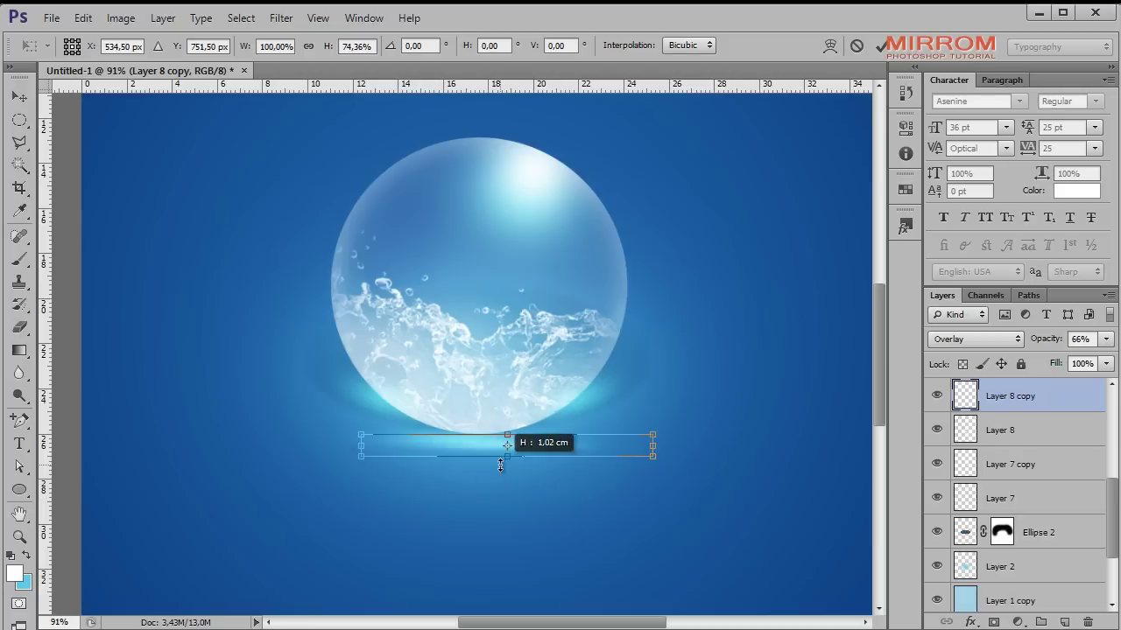
left_click(881, 46)
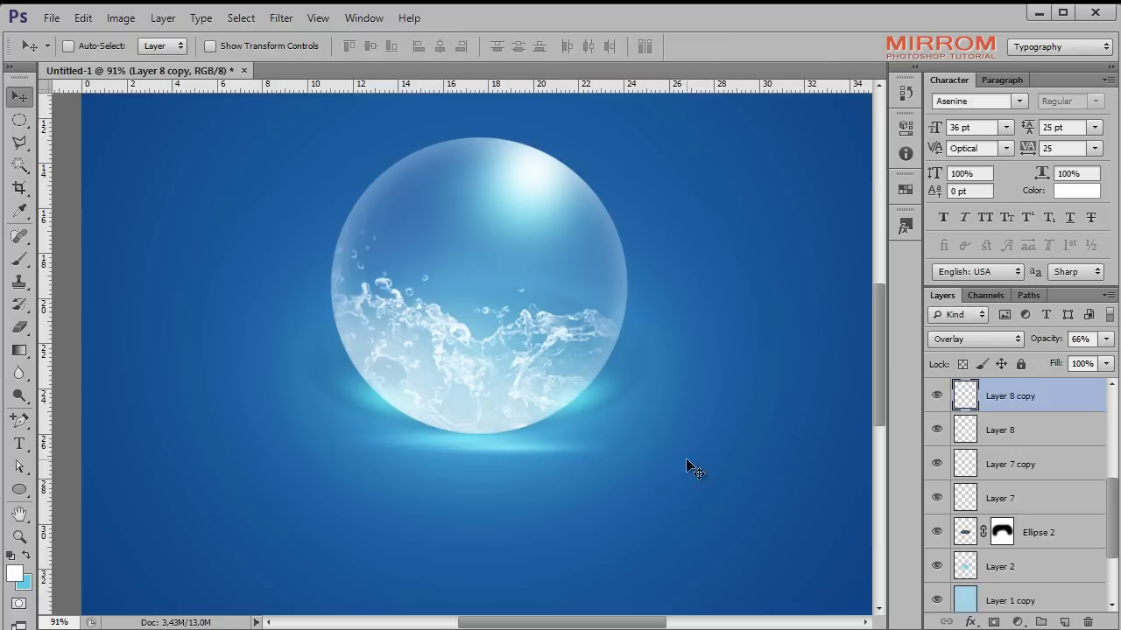
scroll(880, 405, "up", 1)
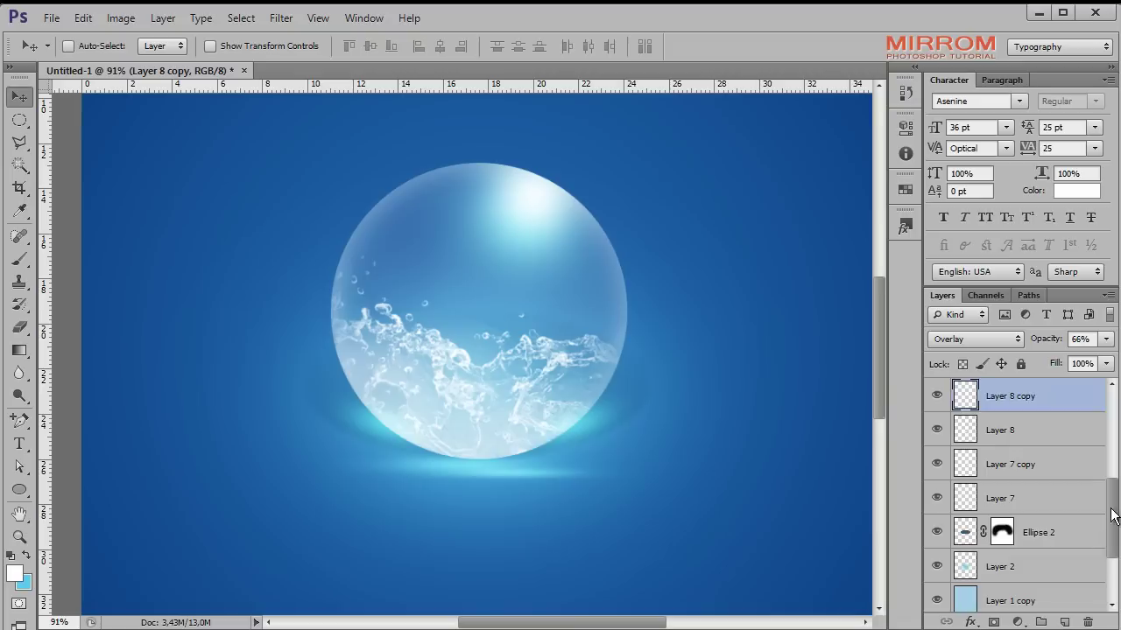
left_click_drag(1113, 515, 1113, 554)
Select the Layer 1 copy layer and fit the whole poster in the window.
left_click(984, 497)
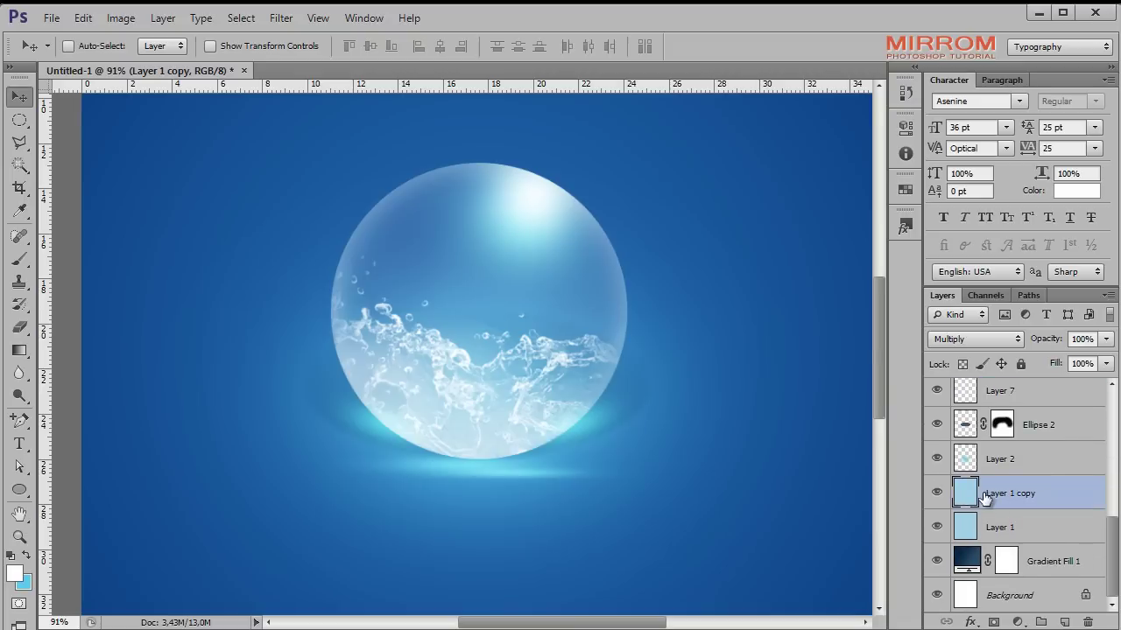
left_click_drag(883, 391, 886, 416)
left_click(20, 537)
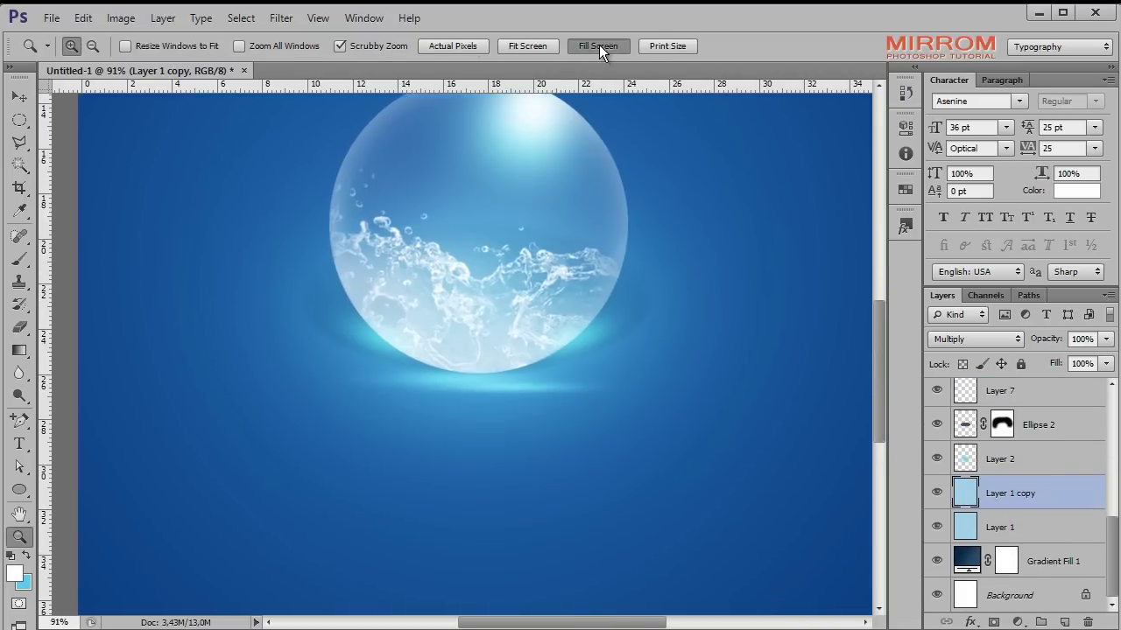
left_click(599, 45)
left_click(546, 52)
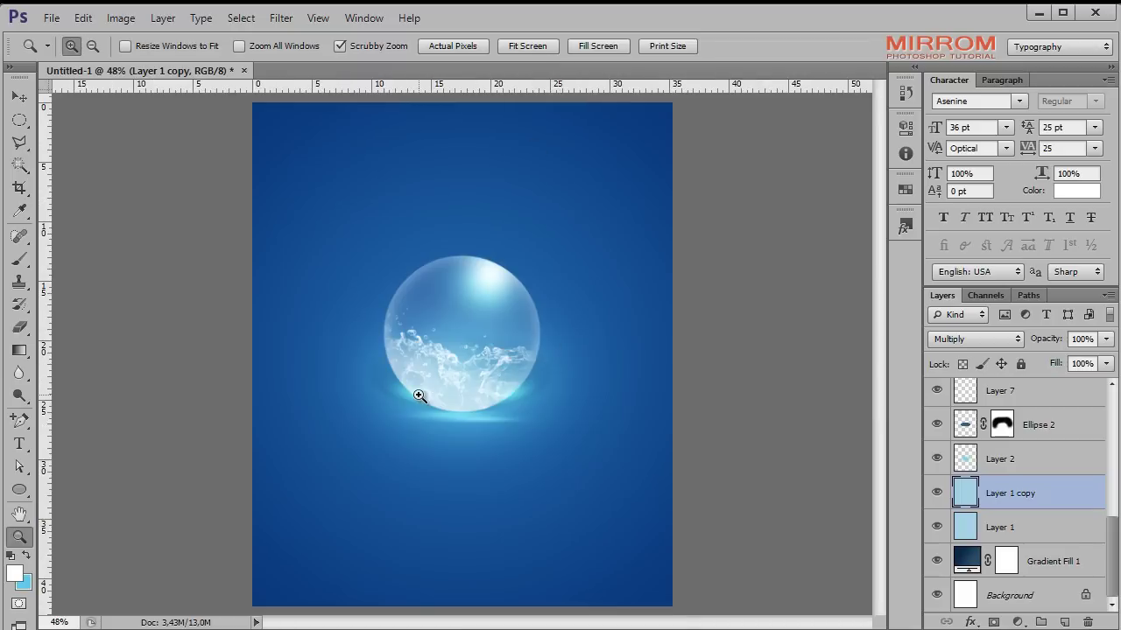
key("v")
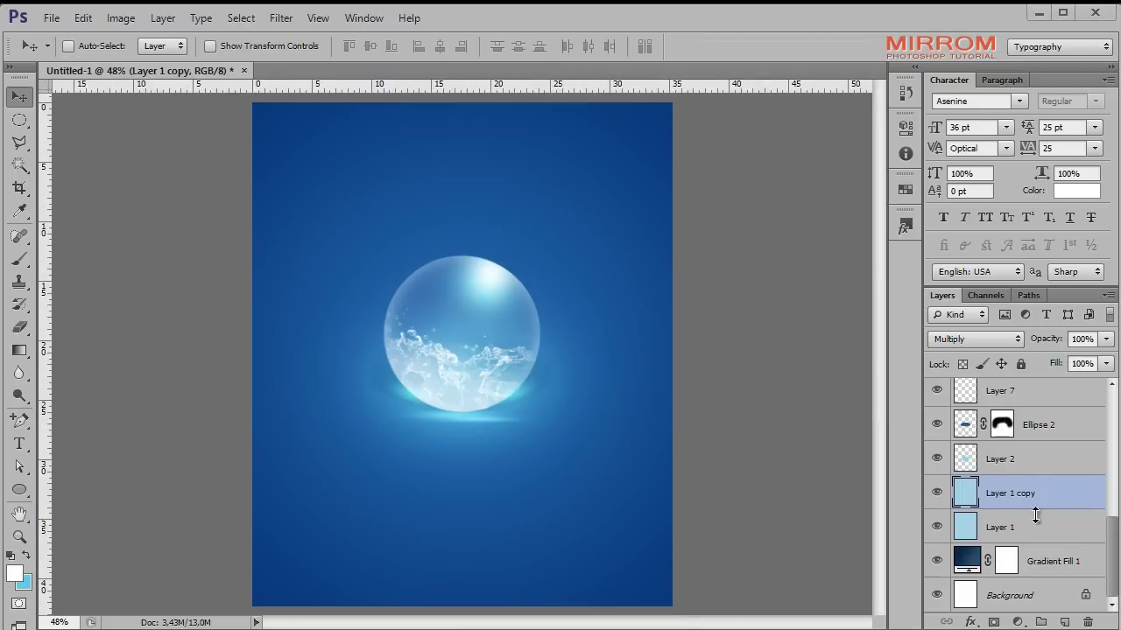
Place the Mexican Sea Scape photo, stretch it to about 120% width and 109% height, and move it down.
left_click(53, 17)
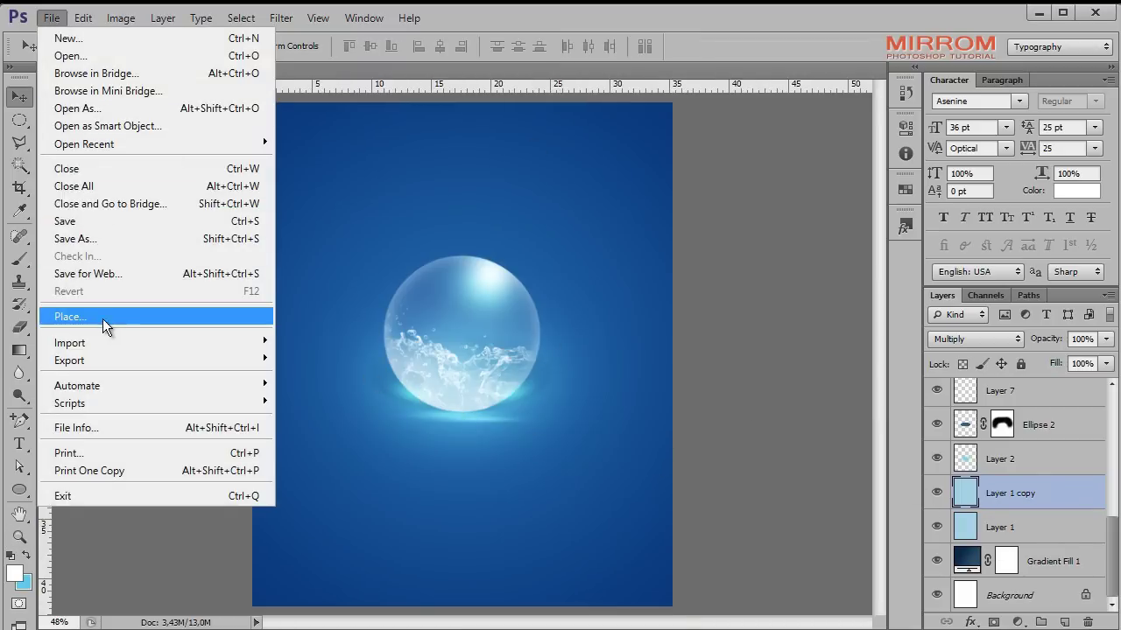
left_click(103, 318)
double_click(725, 200)
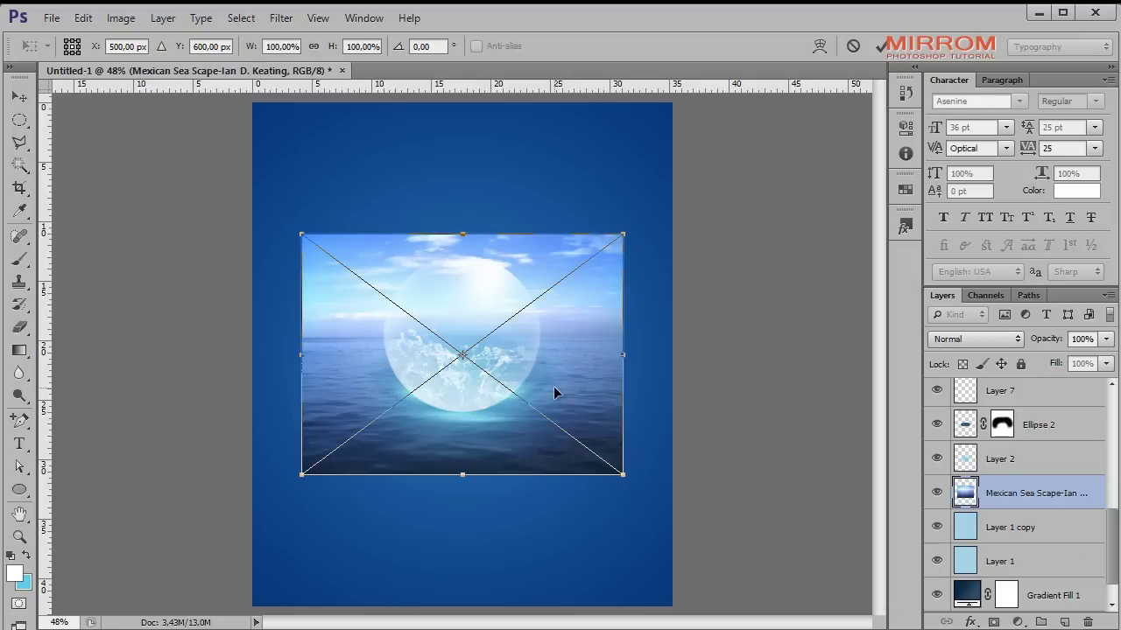
left_click_drag(554, 386, 551, 403)
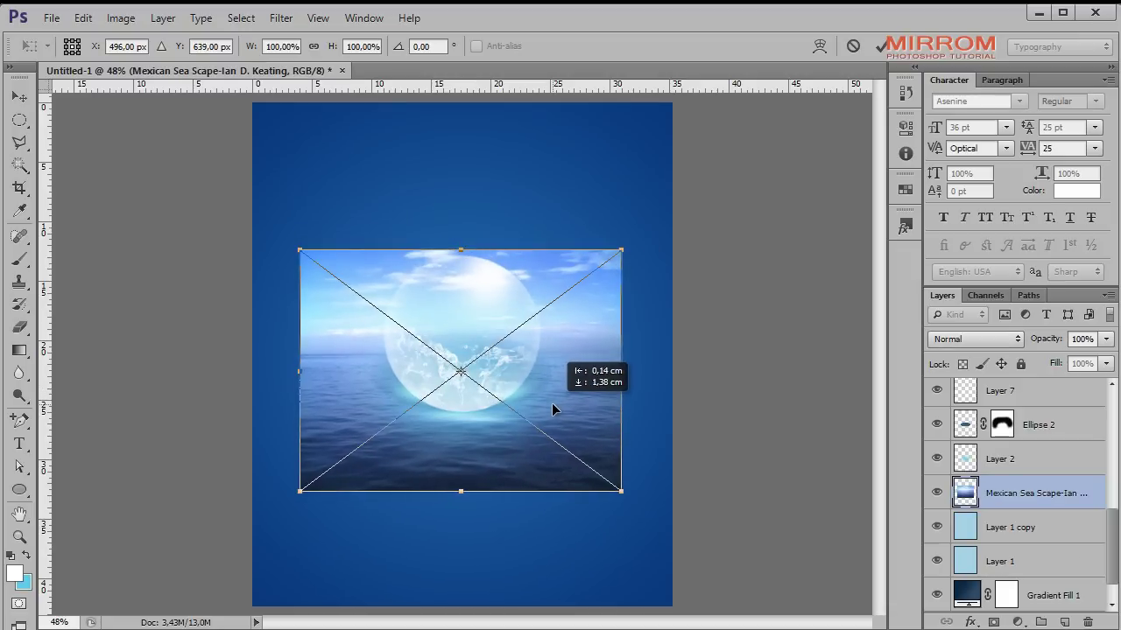
left_click_drag(301, 371, 273, 372)
left_click_drag(621, 371, 661, 372)
mouse_move(484, 495)
left_mouse_down()
mouse_move(478, 525)
mouse_move(477, 513)
left_mouse_up()
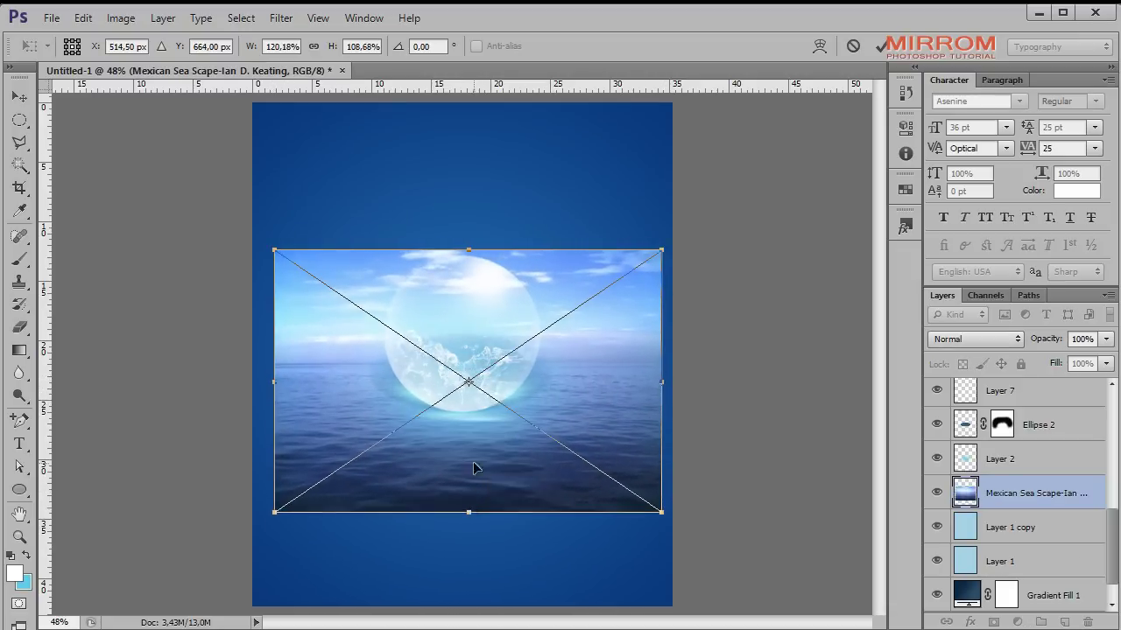
left_click_drag(476, 449, 475, 472)
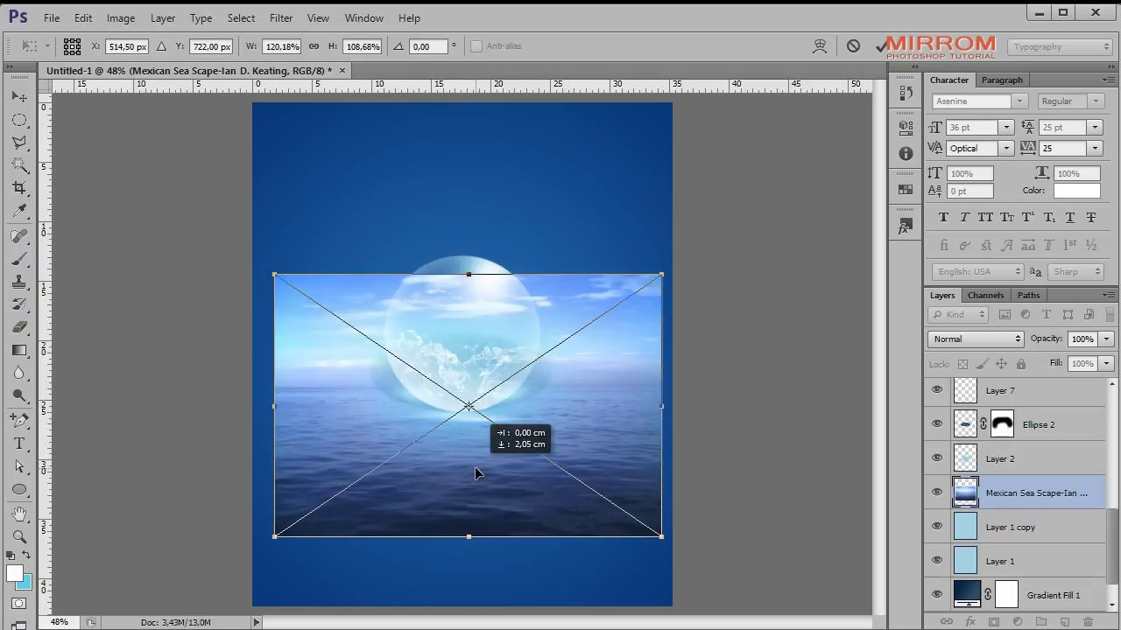
Commit the sea photo placement and nudge it slightly left.
left_click(879, 47)
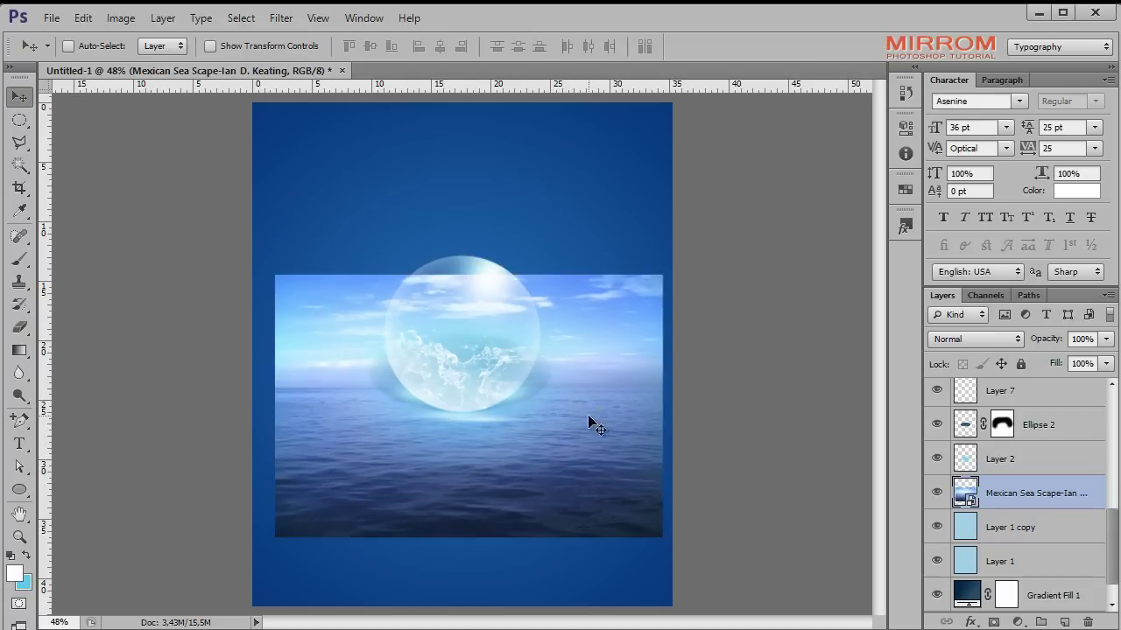
key("Left")
key("Left")
key("Left")
key("Left")
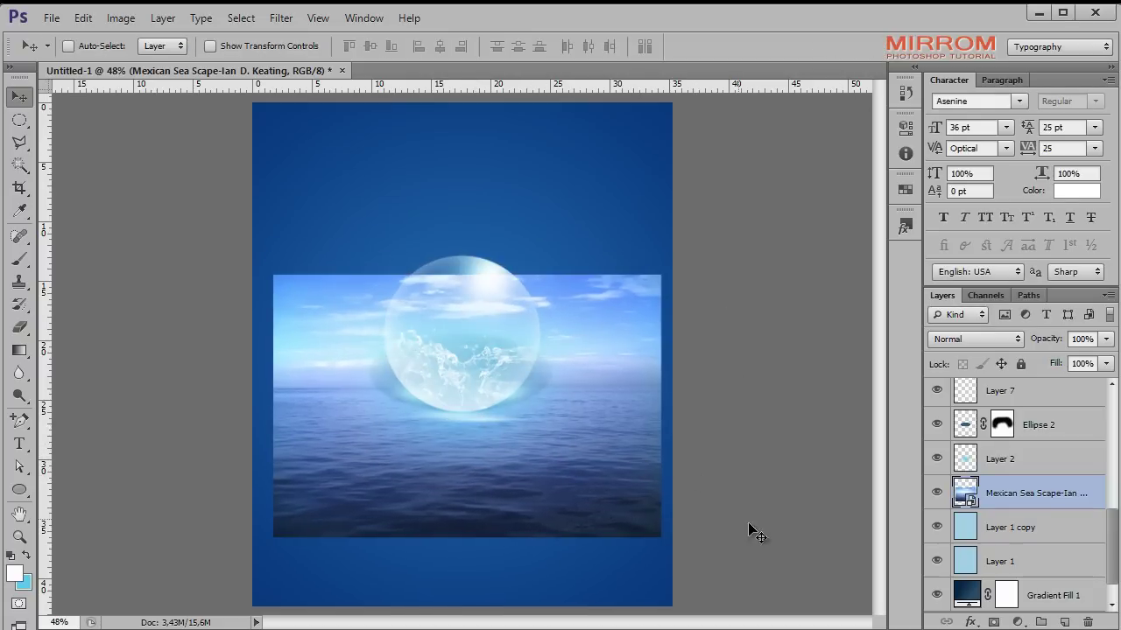
right_click(1034, 522)
key("Escape")
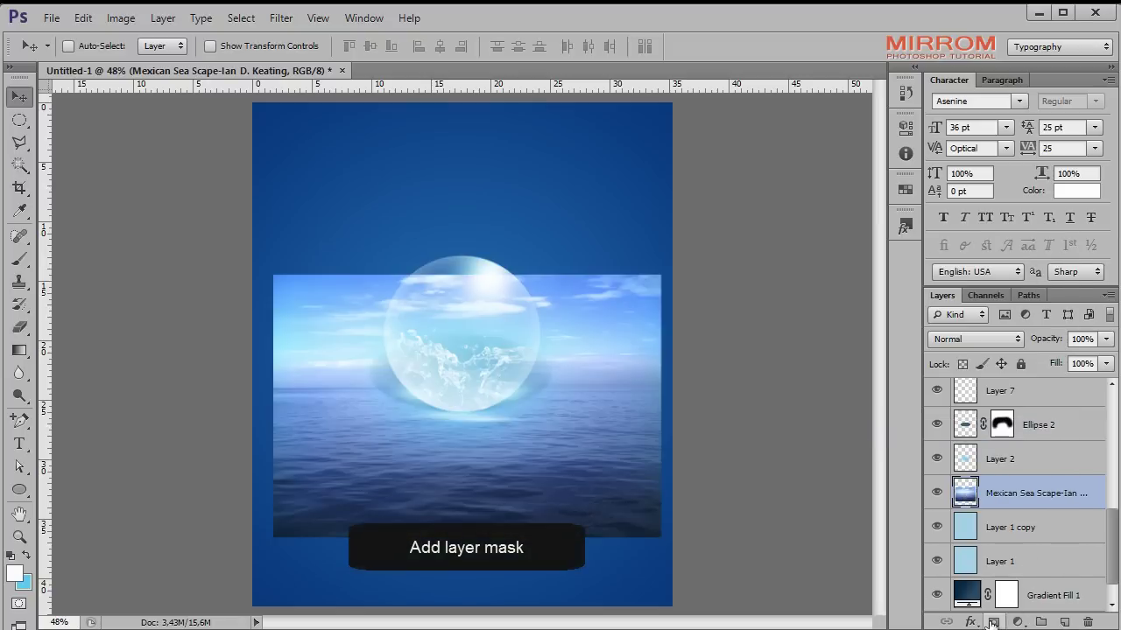
Add a layer mask to the sea photo and draw a radial gradient on it.
left_click(993, 621)
right_click(19, 351)
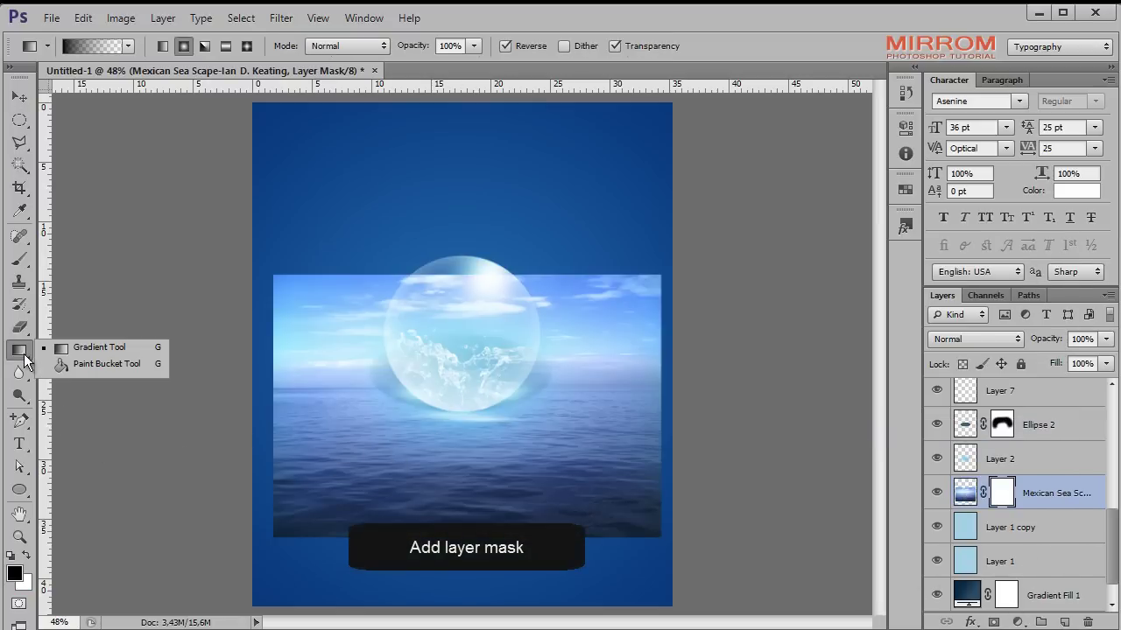
left_click(97, 348)
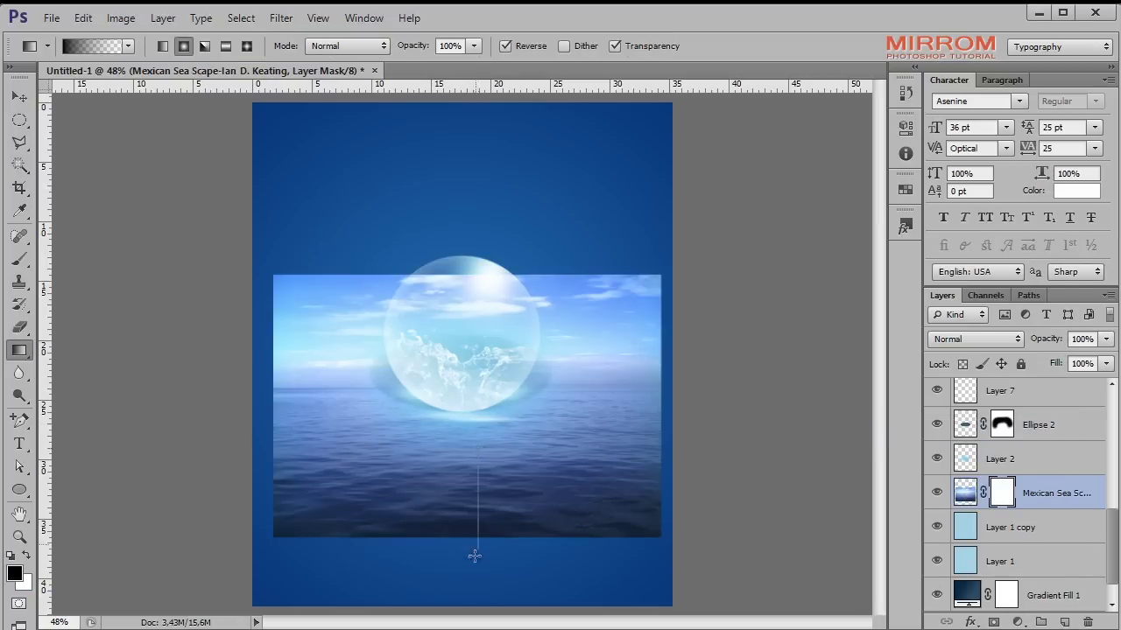
left_click_drag(473, 555, 474, 557)
key("ctrl+z")
key("ctrl+z")
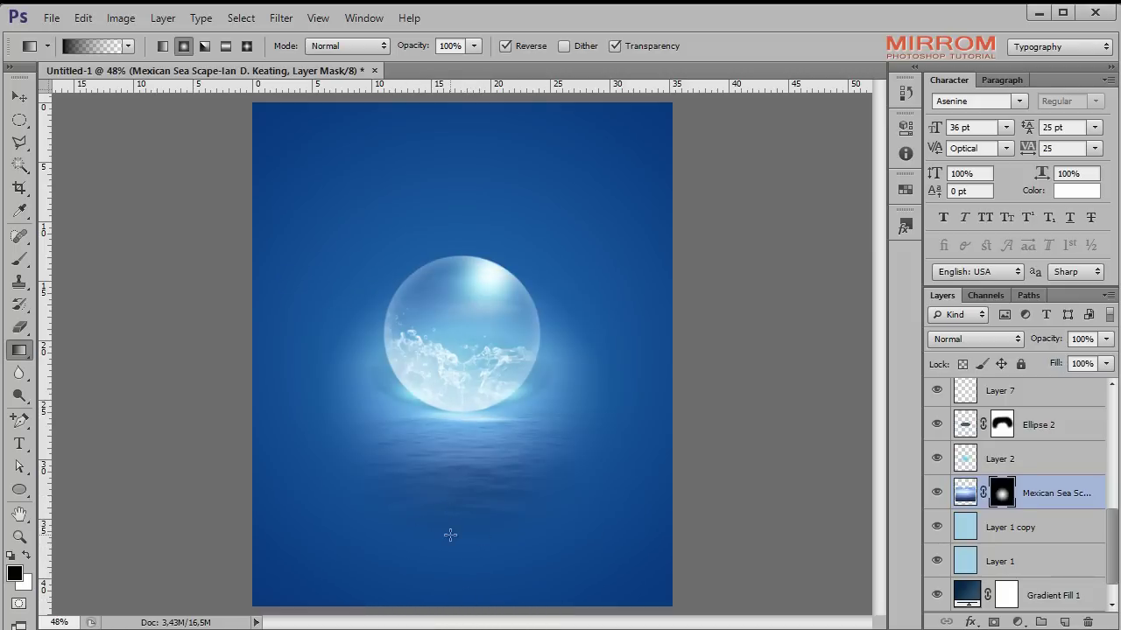
key("ctrl+z")
key("ctrl+z")
key("v")
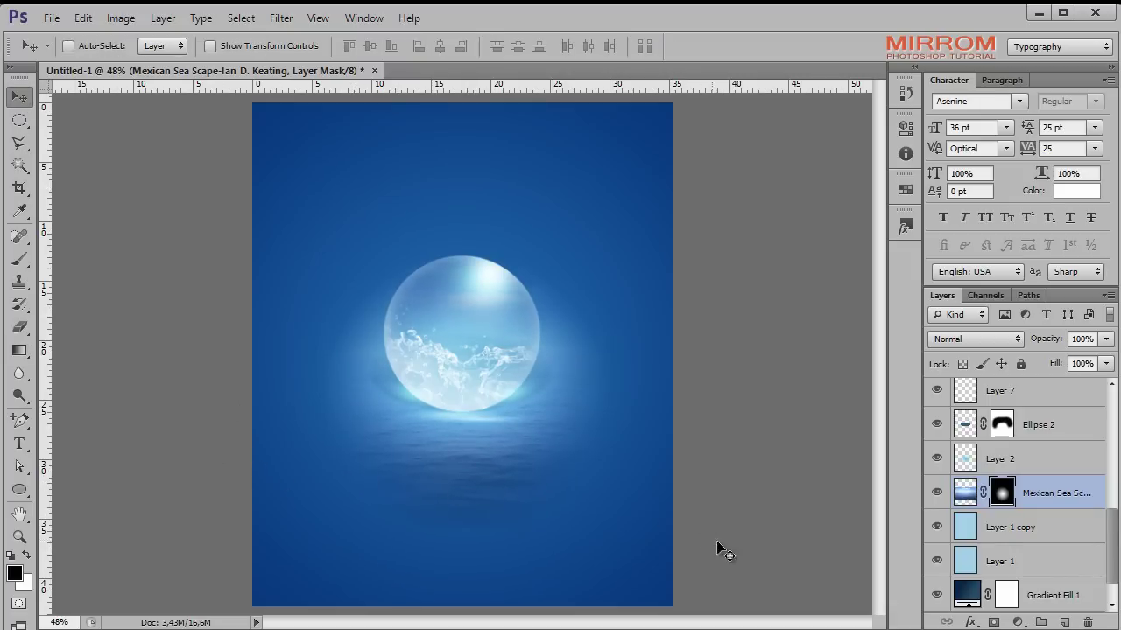
Brush out the sea photo's upper area around the sphere and set layer opacity to 90%.
key("b")
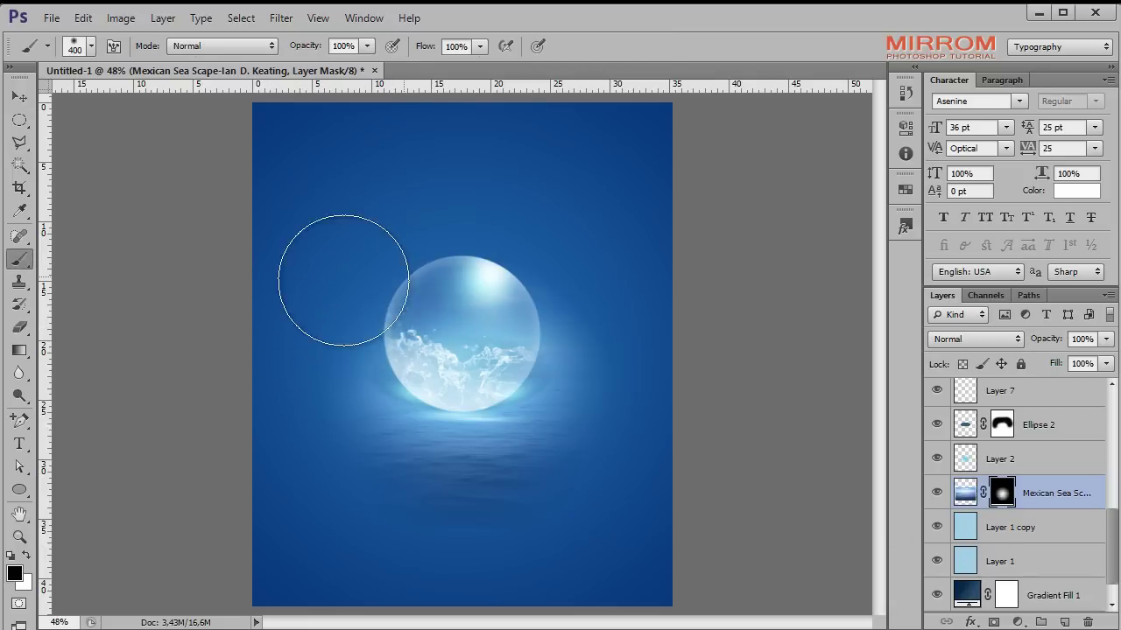
left_click_drag(486, 284, 592, 275)
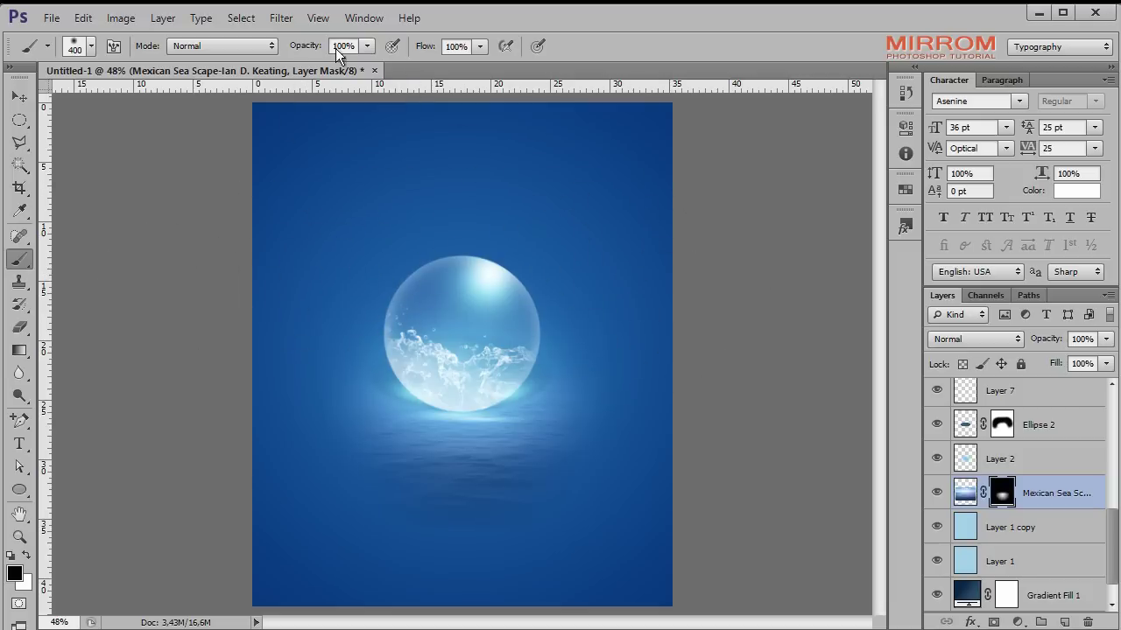
left_click_drag(303, 50, 296, 46)
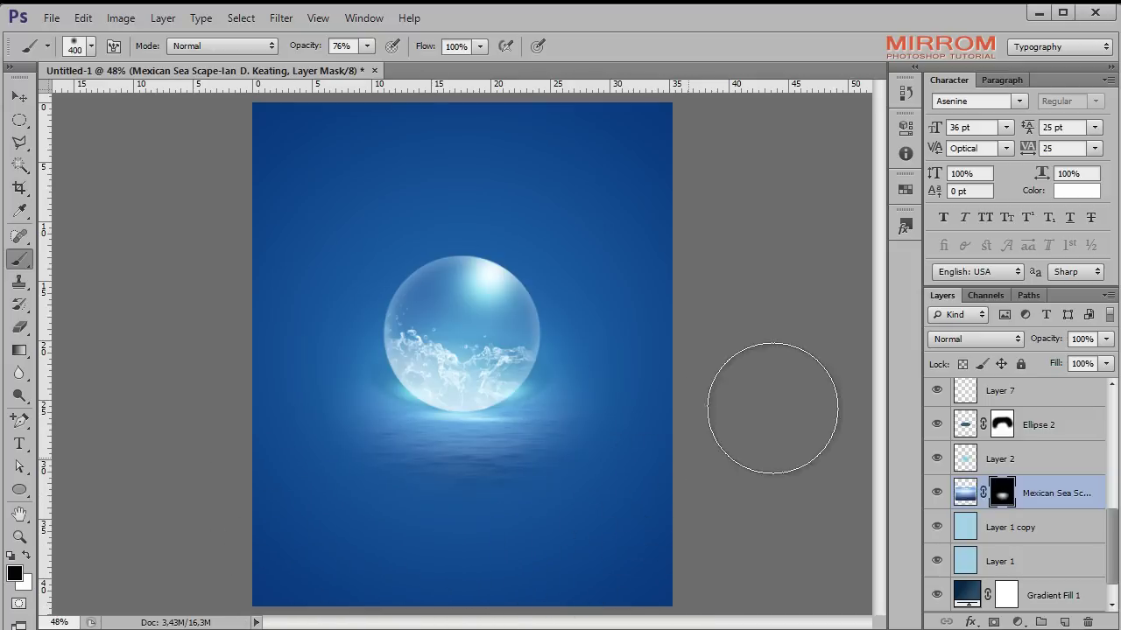
left_click_drag(1054, 340, 1048, 342)
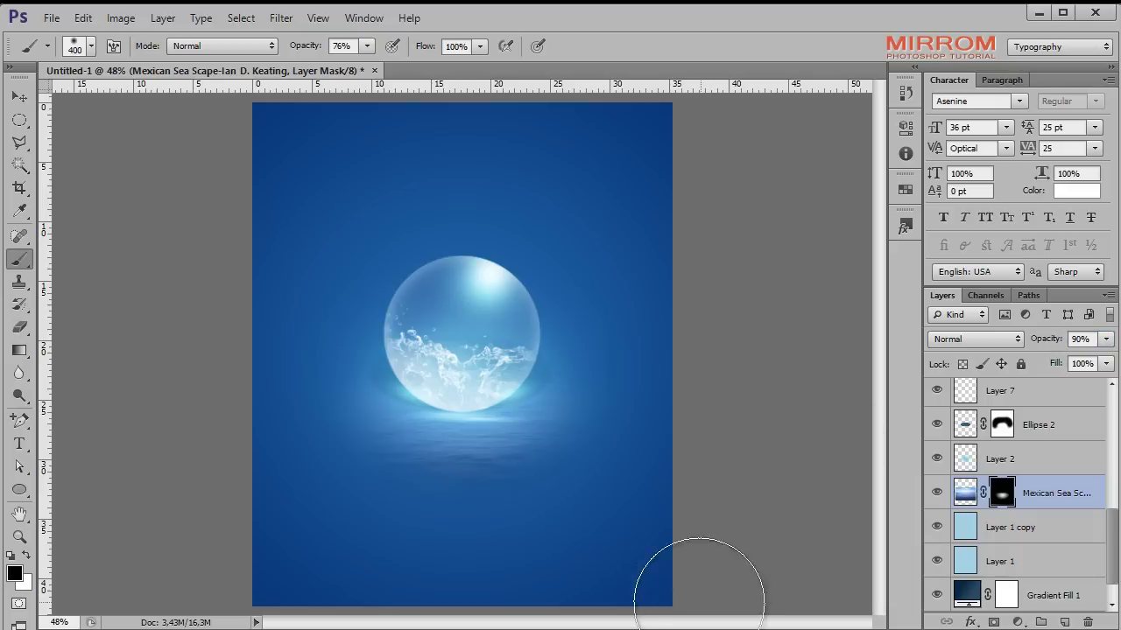
key("v")
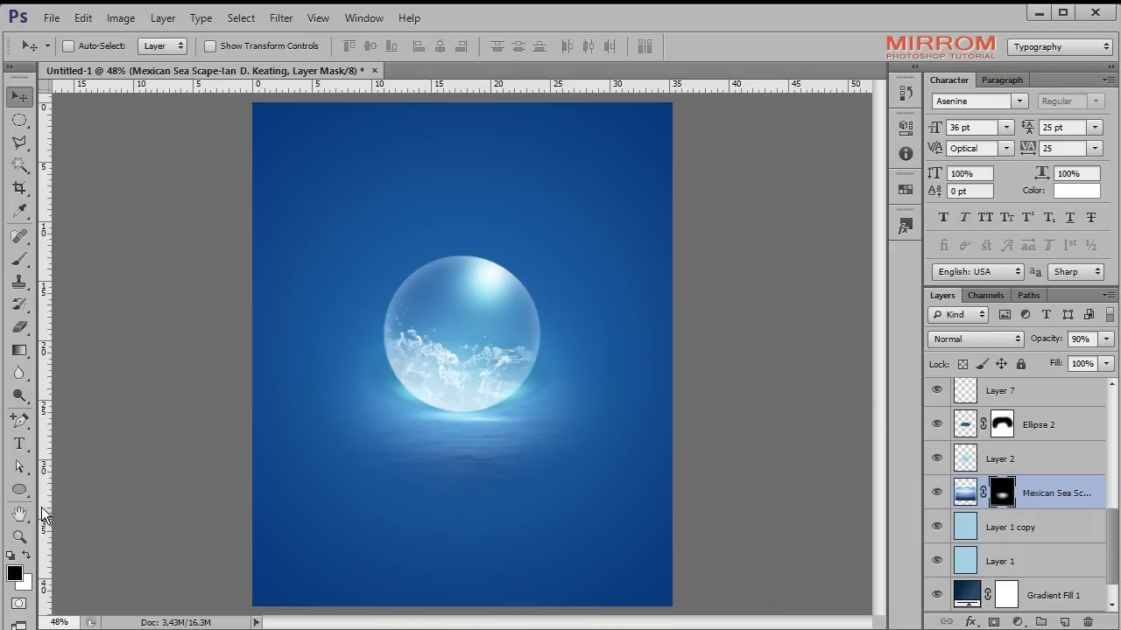
key("z")
left_click(598, 46)
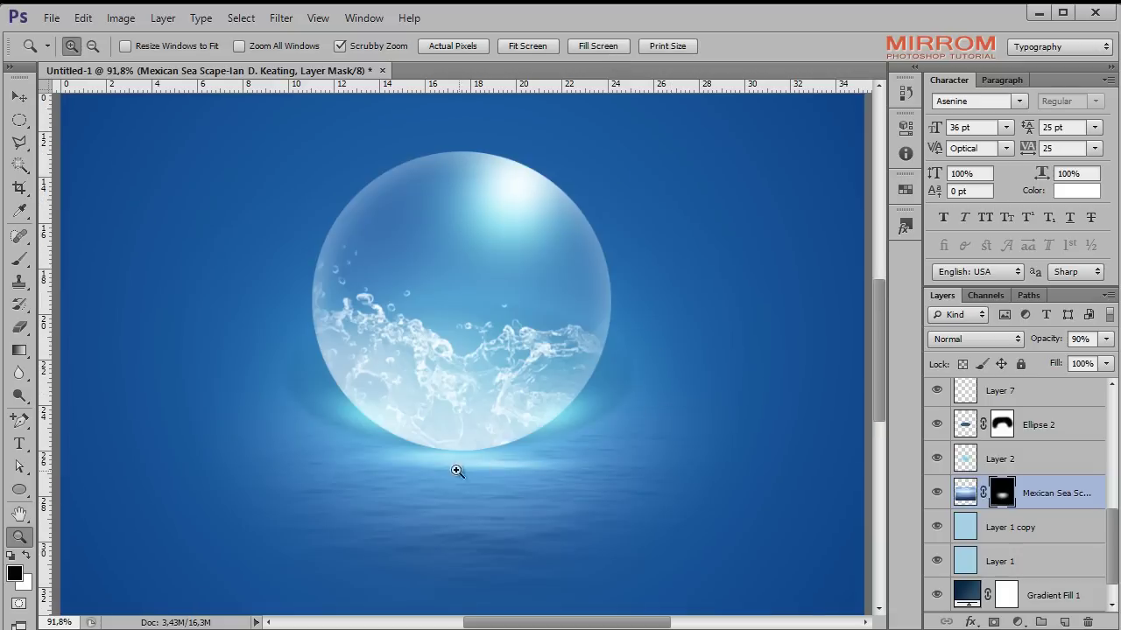
Select Layer 5 copy and save the poster as Untitled-1.psd.
key("v")
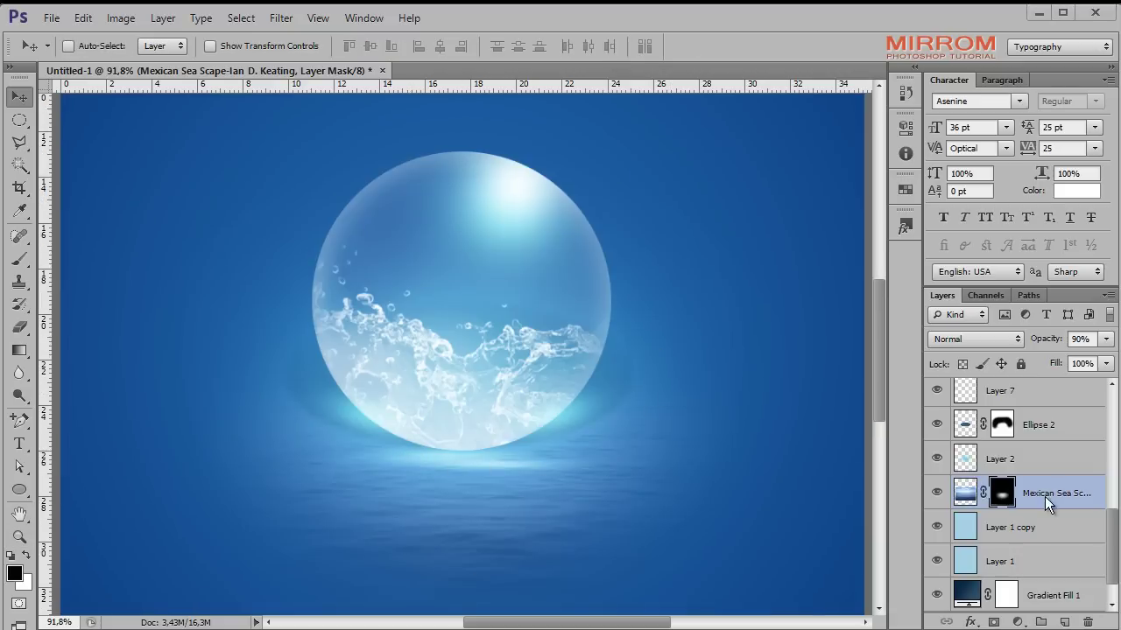
scroll(1024, 473, "up", 5)
left_click(998, 396)
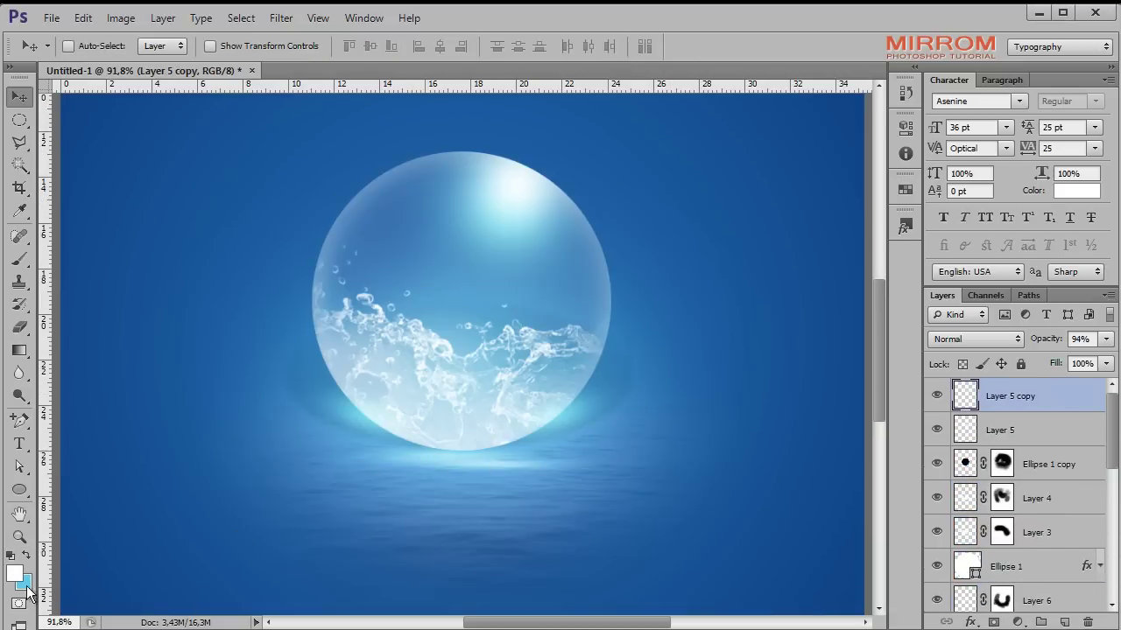
left_click(19, 537)
left_click(542, 50)
key("v")
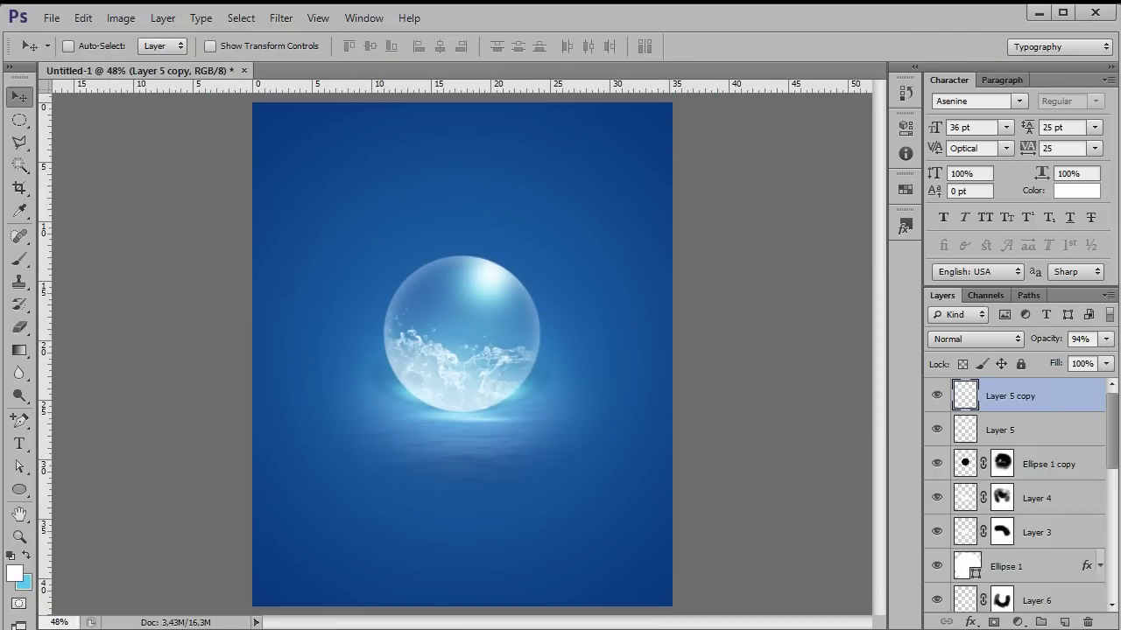
key("ctrl+s")
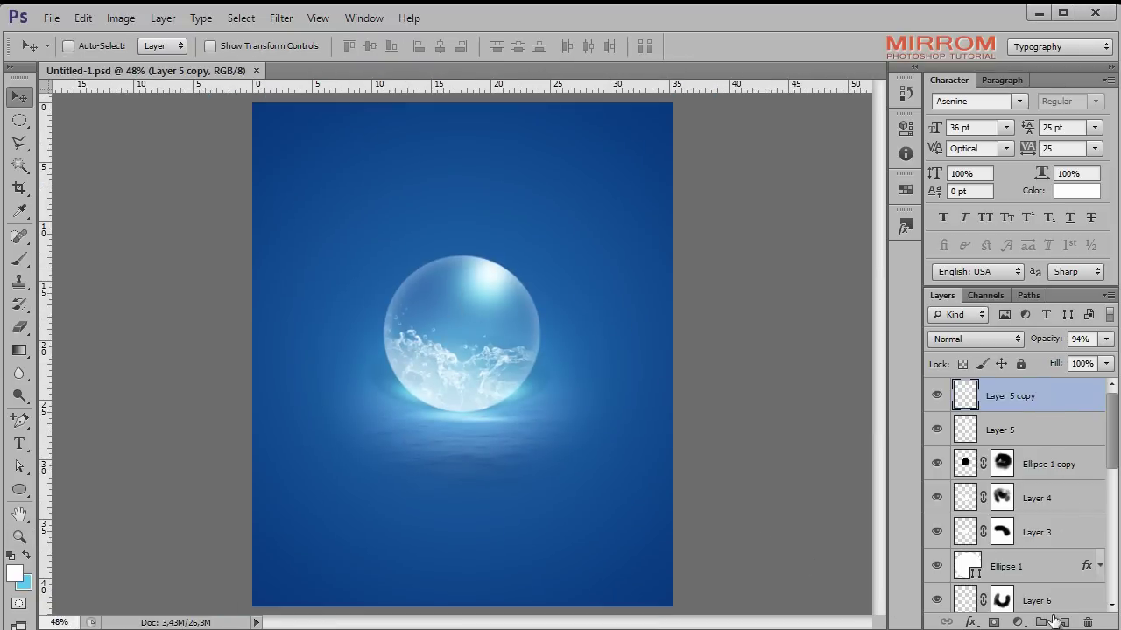
Add a new Layer 9, load the lighting brush pack and pick the 1024 px light brush.
left_click(1063, 622)
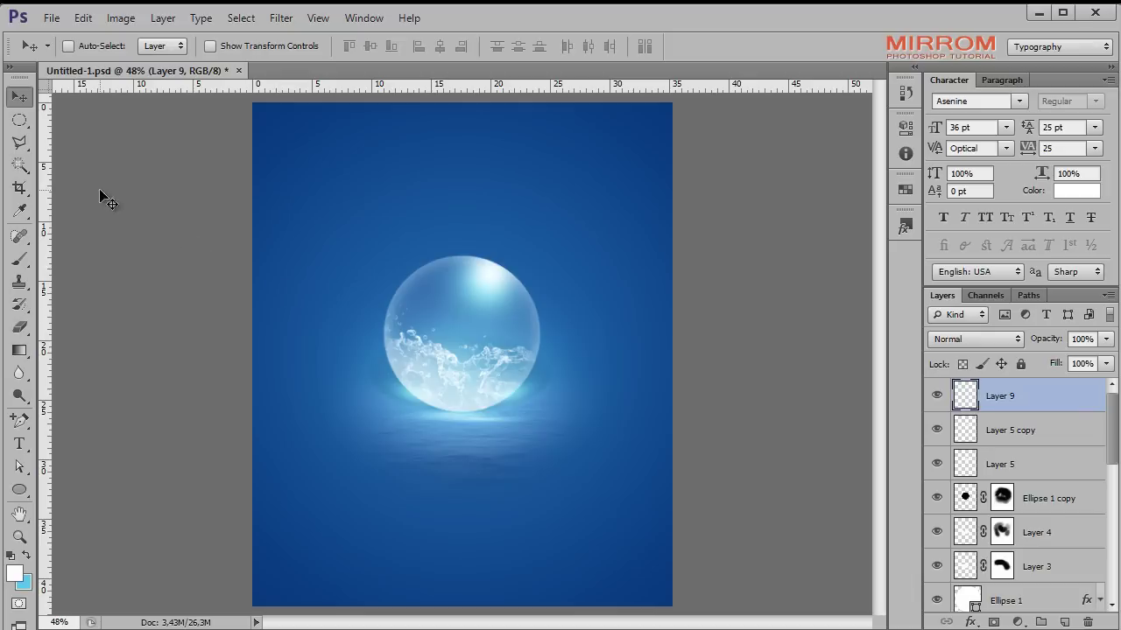
left_click(21, 258)
left_click(91, 48)
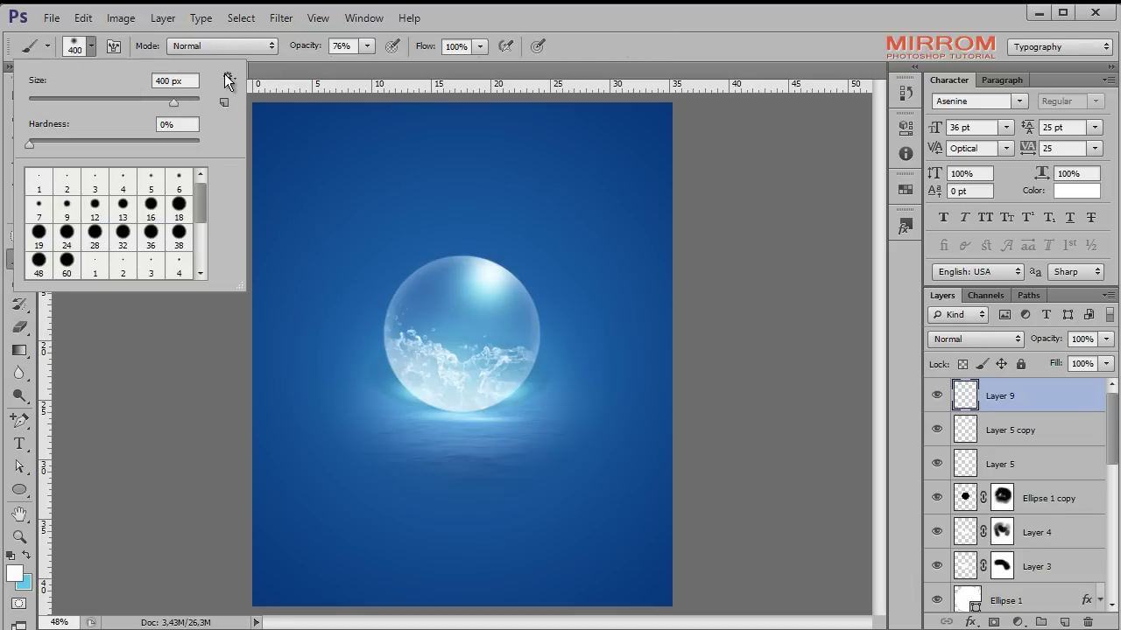
left_click(227, 76)
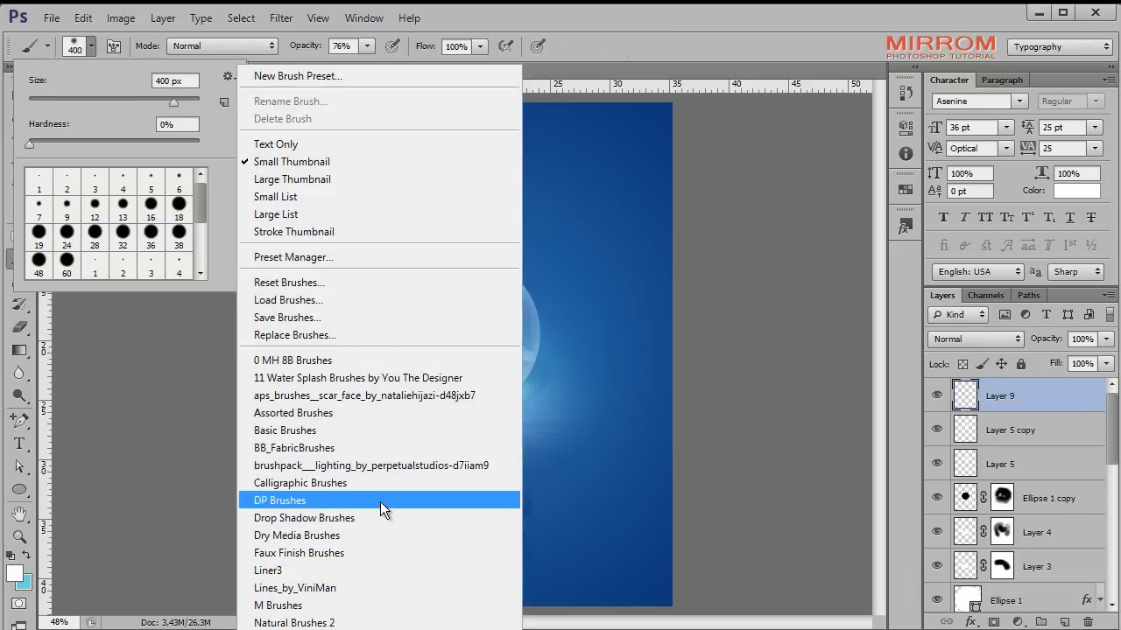
left_click(385, 465)
left_click(473, 260)
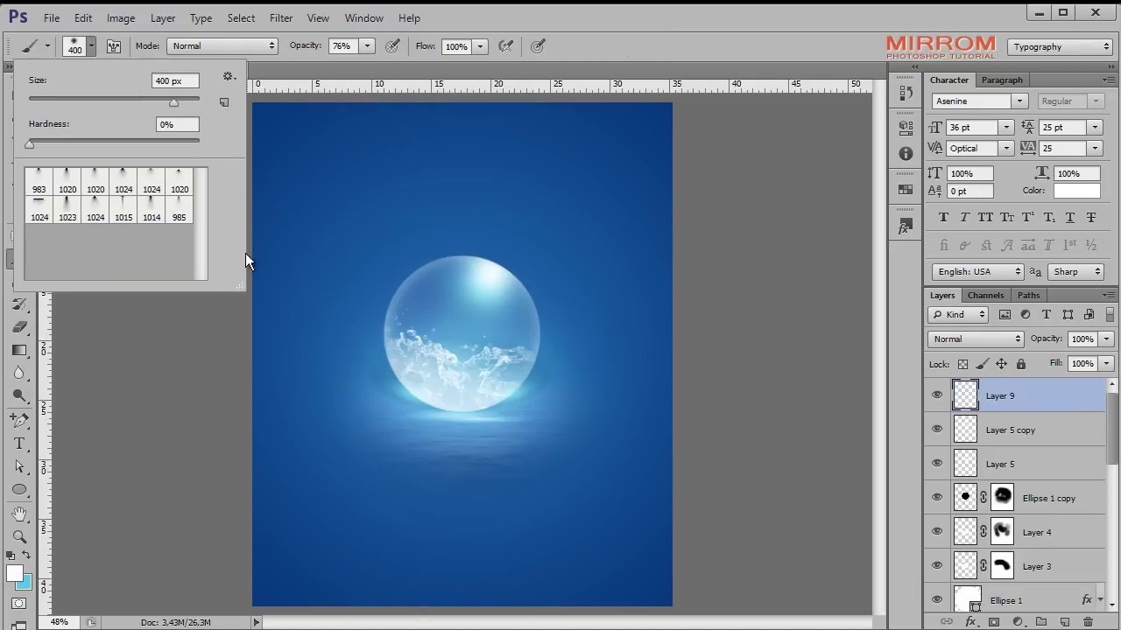
left_click(153, 198)
left_click(123, 187)
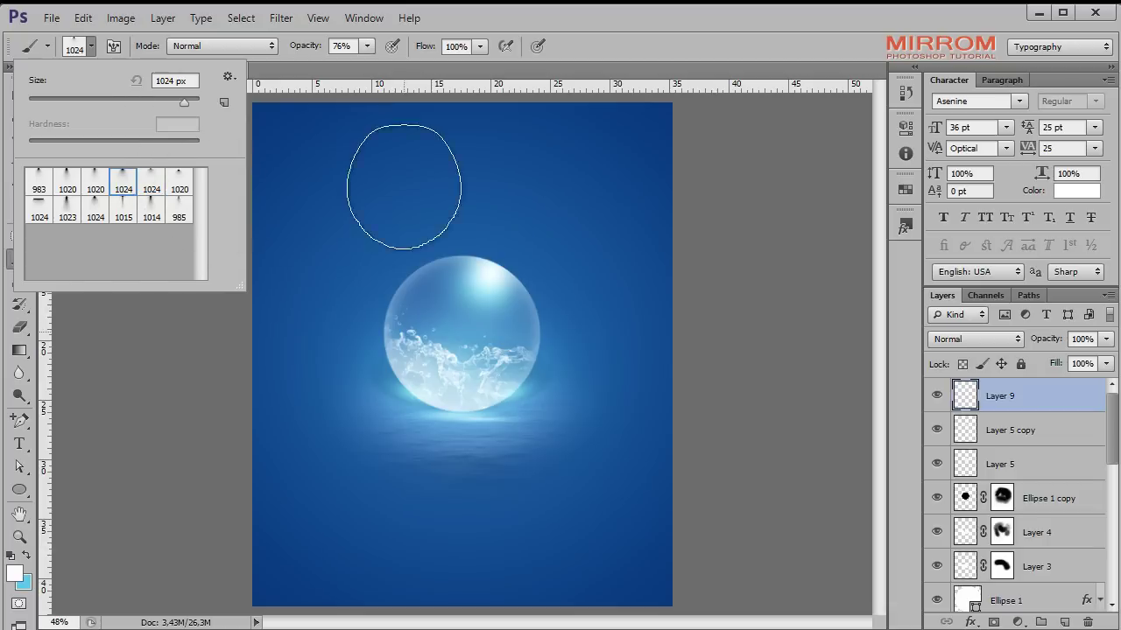
key("Return")
Stamp a white spotlight beam above the sphere at 100% brush opacity.
left_click(586, 197)
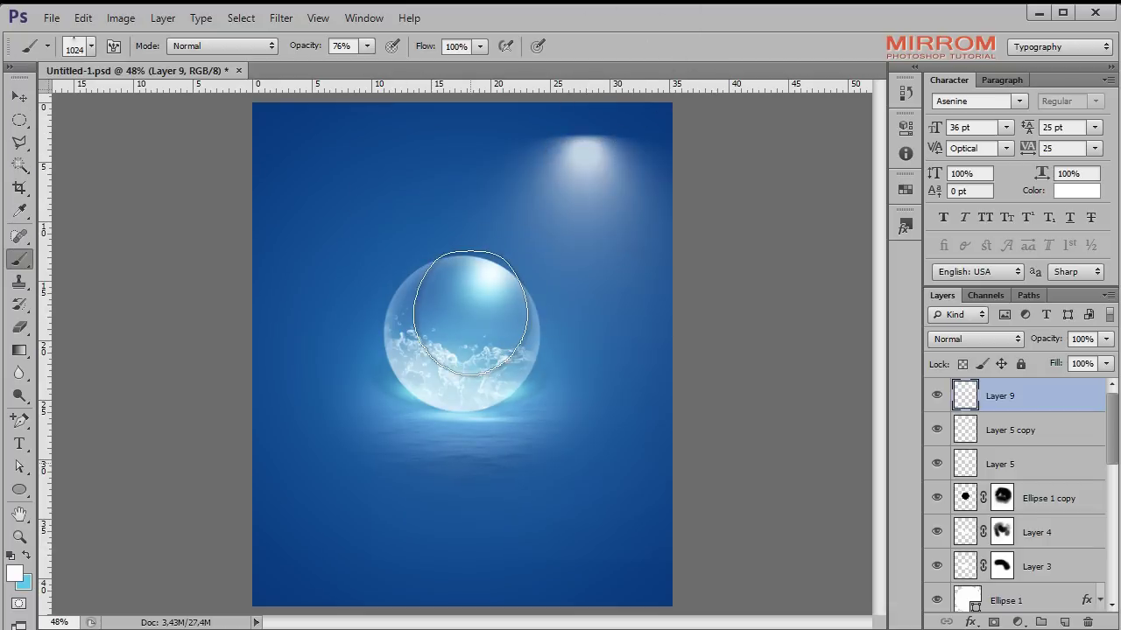
key("ctrl+z")
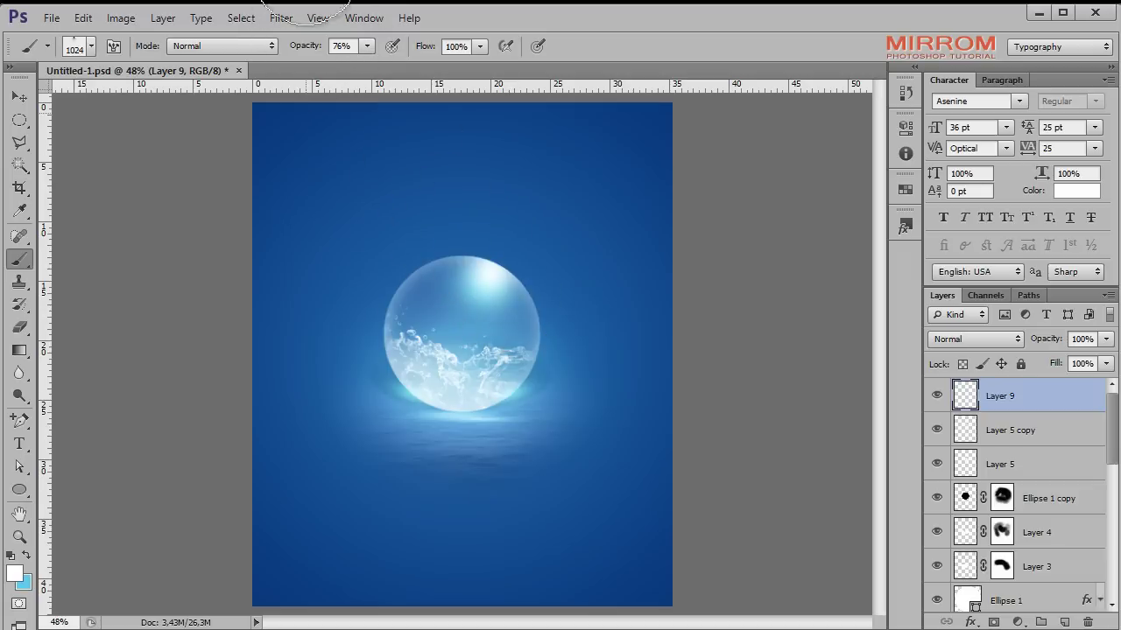
left_click(341, 45)
type("100")
key("Return")
left_click(455, 236)
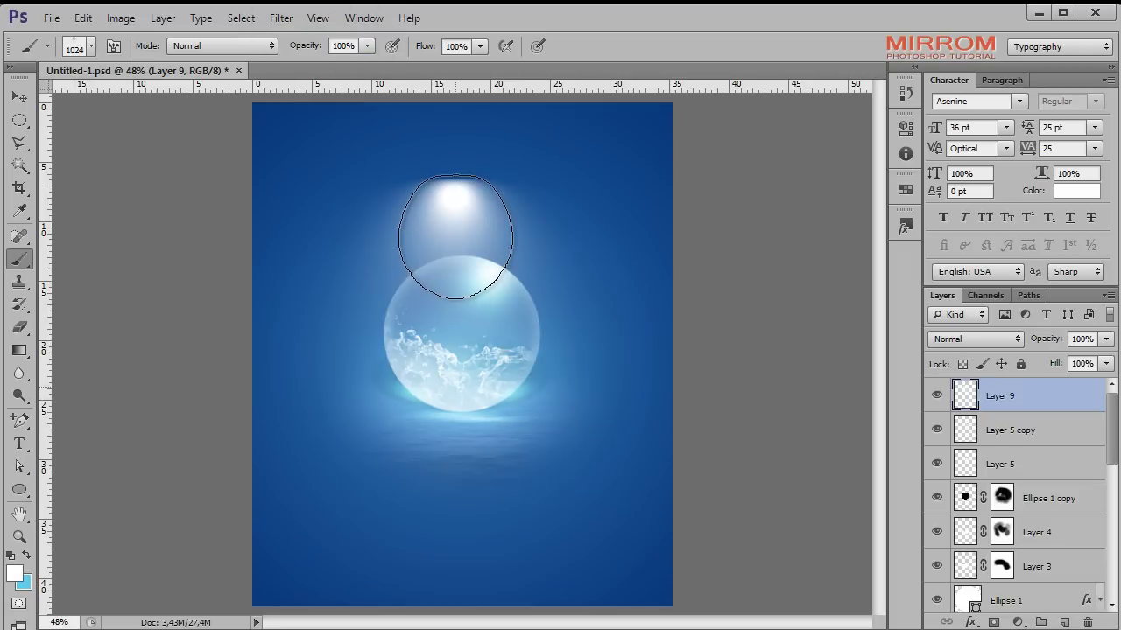
key("ctrl+d")
Enlarge, tilt and shift the spotlight glow toward the top-right corner.
key("v")
left_click_drag(484, 216, 508, 222)
key("ctrl+t")
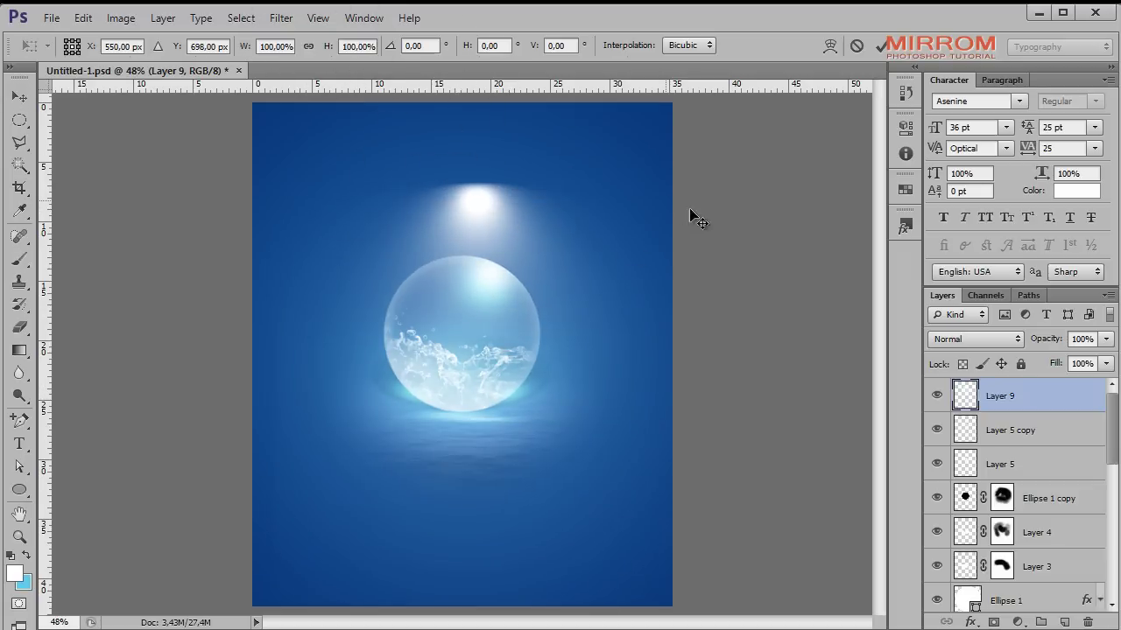
left_click_drag(760, 233, 801, 324)
left_click_drag(534, 281, 638, 182)
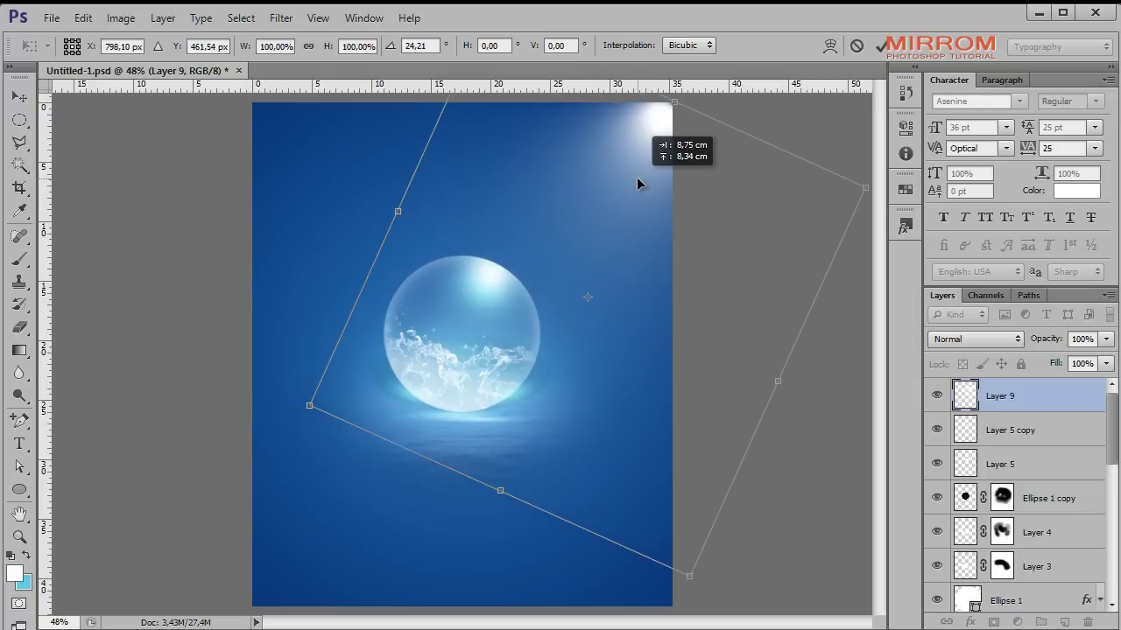
left_click_drag(500, 490, 475, 518)
left_click_drag(392, 216, 343, 243)
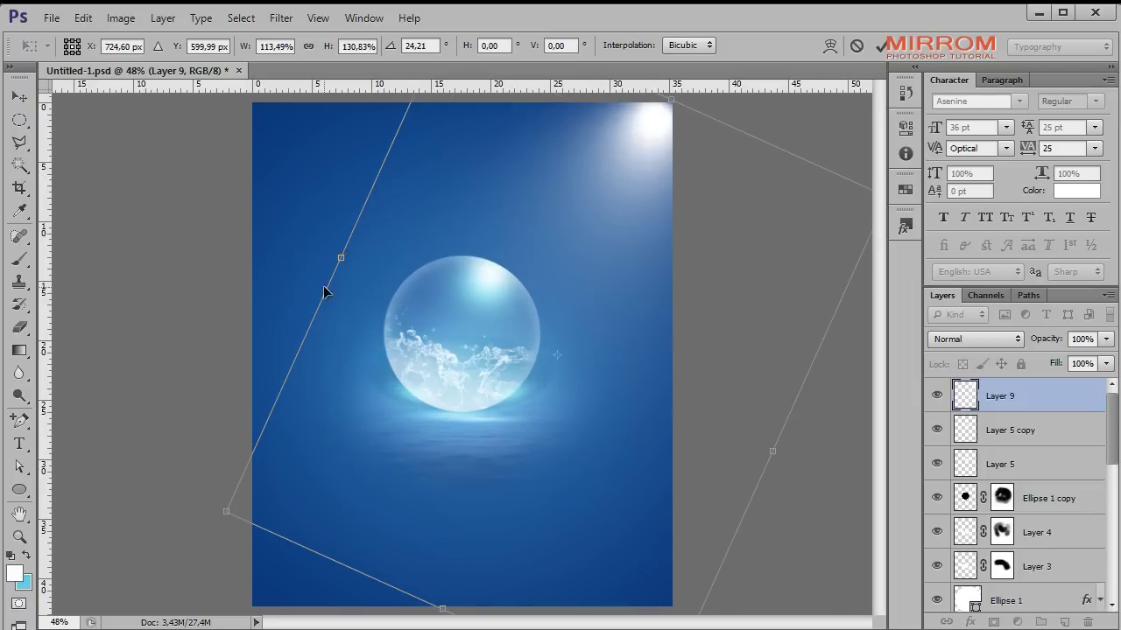
left_click_drag(324, 291, 312, 250)
left_click_drag(200, 482, 105, 513)
left_click_drag(596, 277, 627, 285)
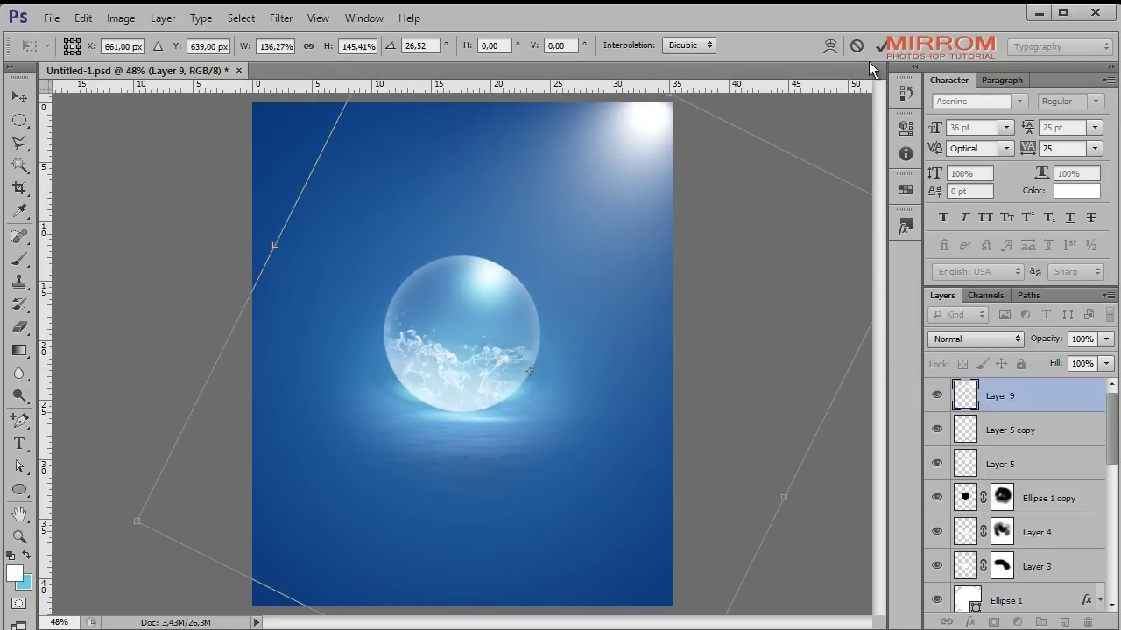
left_click(880, 46)
Zoom out and refine the glow's size and position, tilting it to about -5.5°.
left_click(417, 275, "ctrl+alt")
left_click(418, 280, "ctrl+alt")
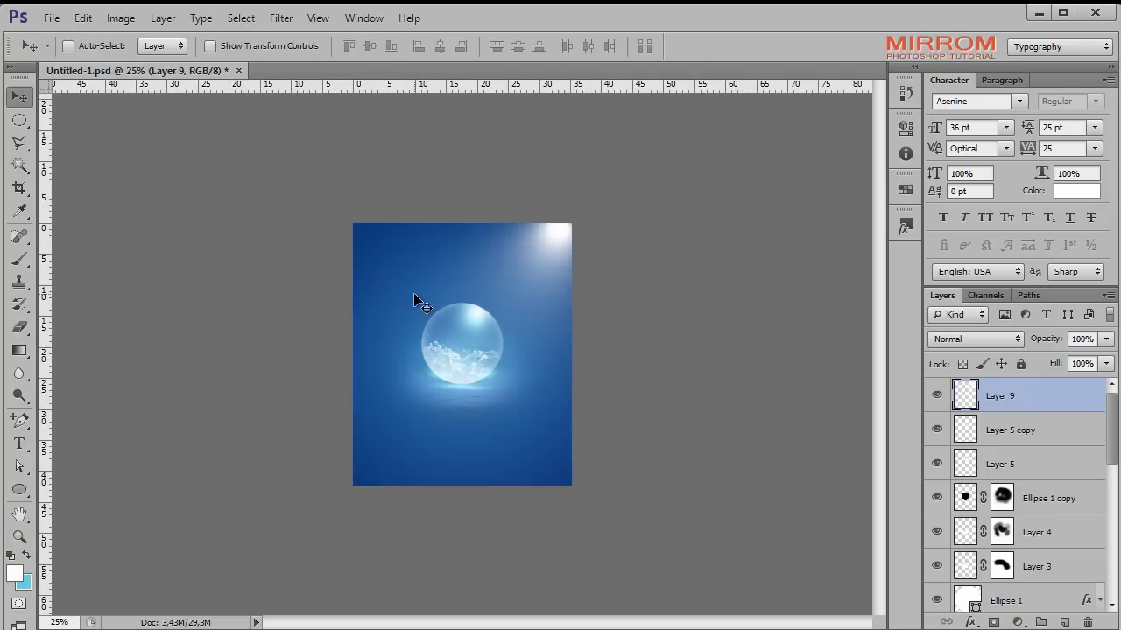
key("ctrl+t")
left_click_drag(489, 371, 592, 275)
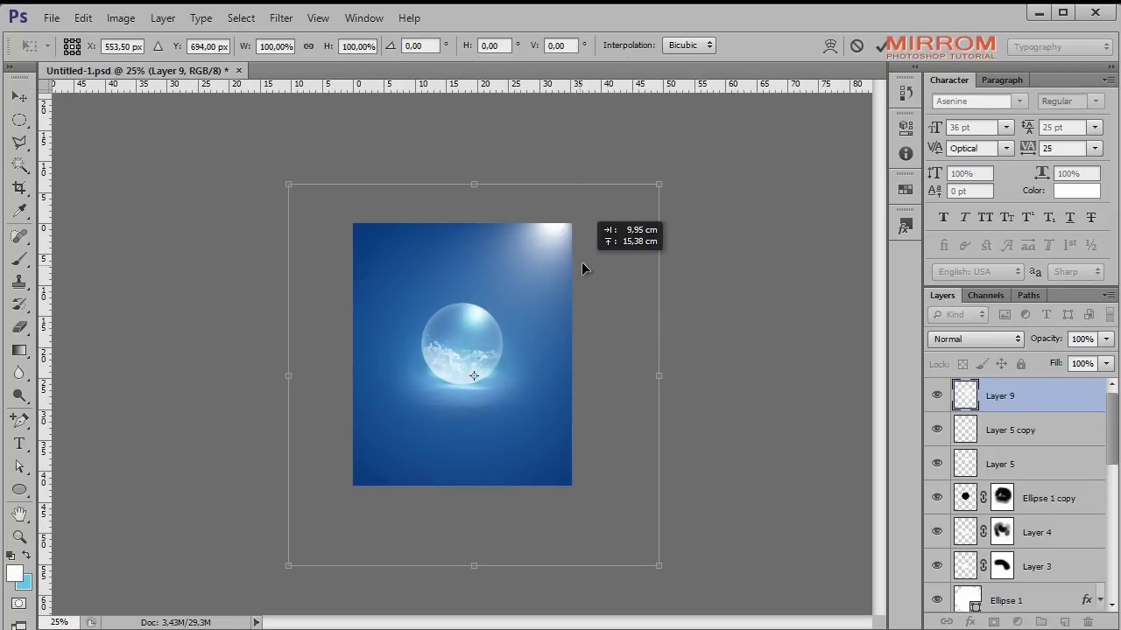
left_click_drag(301, 572, 99, 587)
left_click_drag(95, 192, 137, 204)
mouse_move(350, 350)
left_mouse_down()
mouse_move(630, 321)
mouse_move(742, 277)
mouse_move(605, 305)
left_mouse_up()
left_click_drag(320, 595, 283, 593)
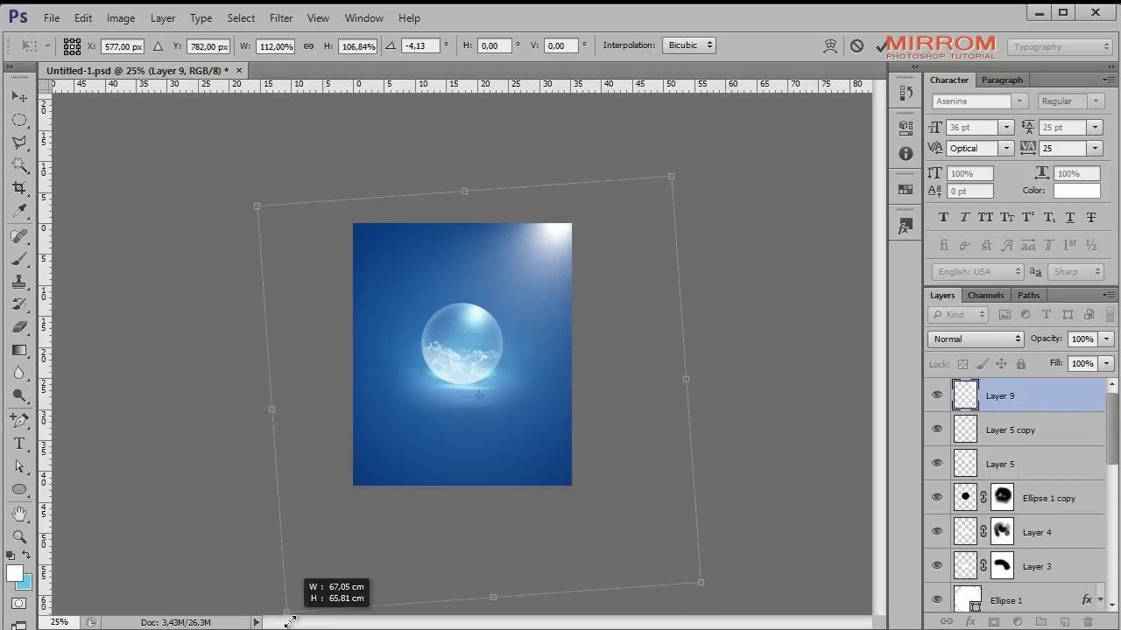
mouse_move(675, 172)
left_mouse_down()
mouse_move(685, 149)
mouse_move(636, 240)
left_mouse_up()
left_click_drag(753, 289, 768, 338)
left_click_drag(635, 302, 637, 318)
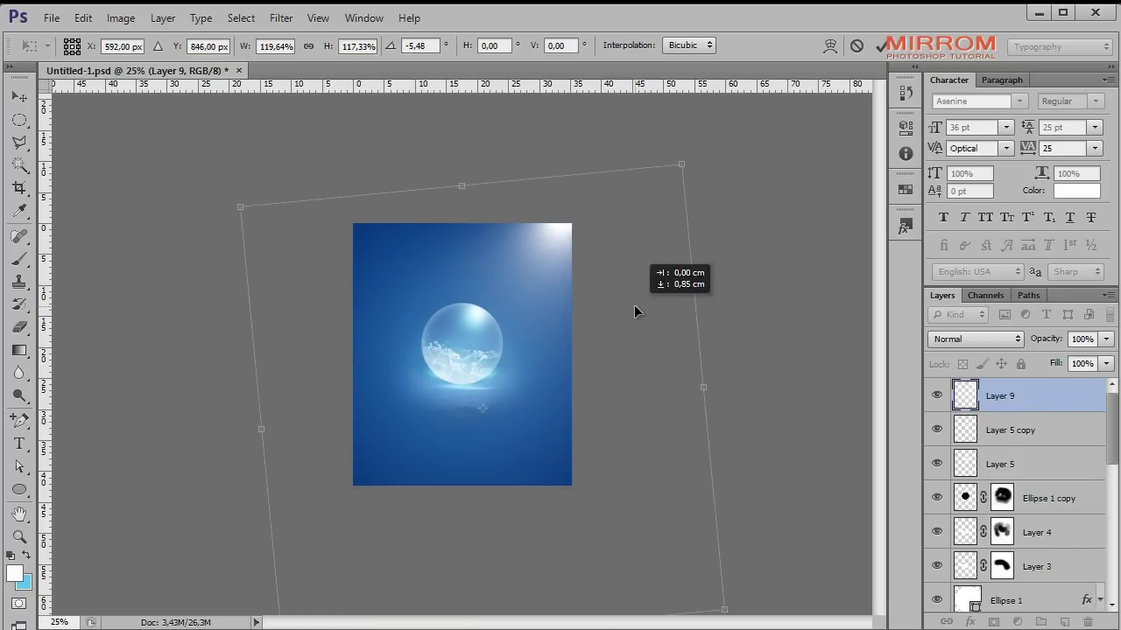
left_click(879, 46)
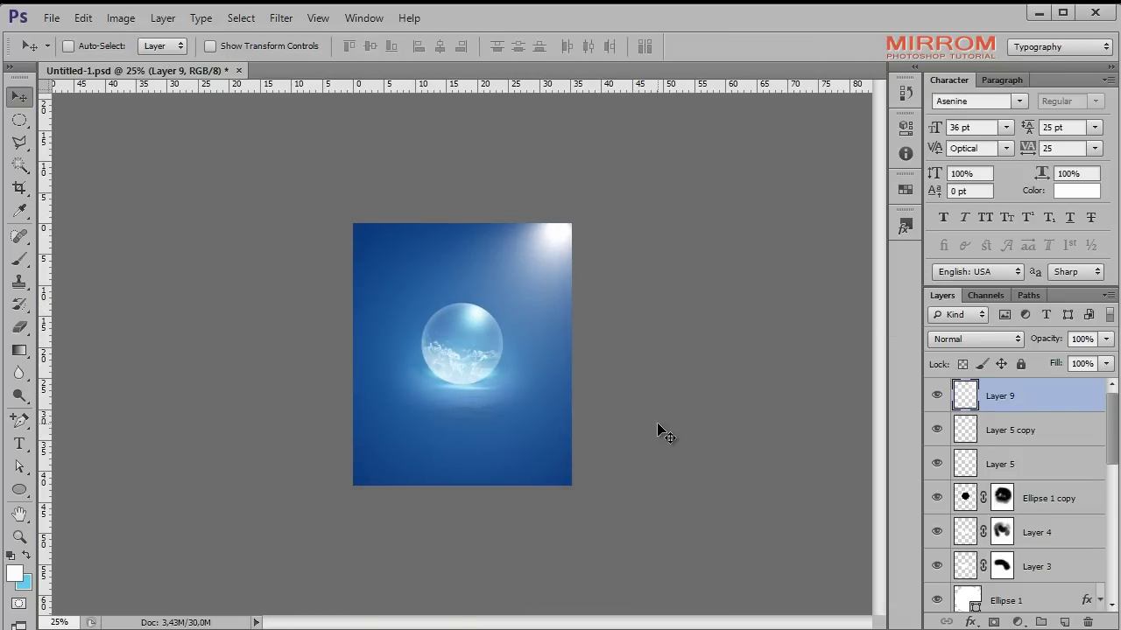
Blend Layer 9's glow in Overlay mode and fit the whole poster in view.
left_click(985, 339)
left_click(963, 568)
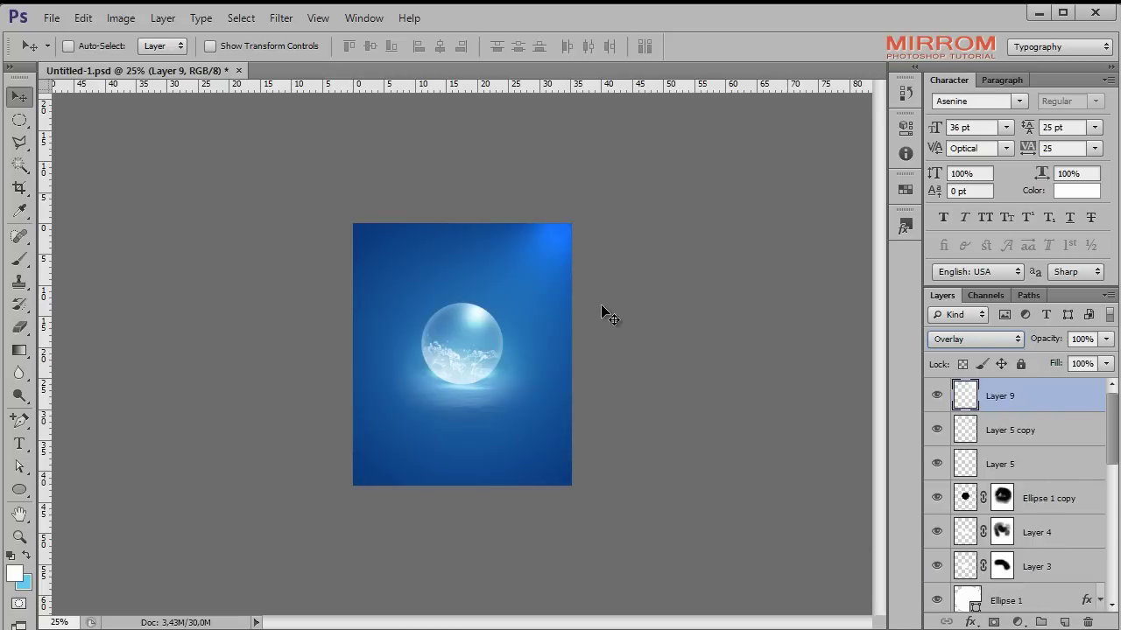
key("z")
left_click(604, 48)
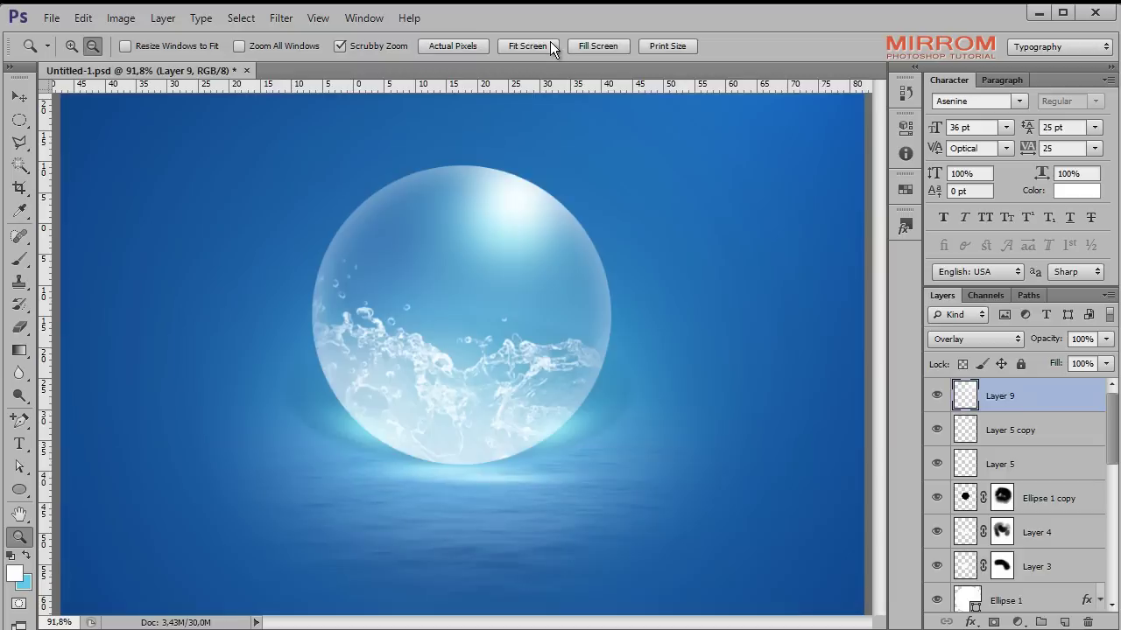
left_click(541, 233)
Add a new layer and set the brush colour to light blue #47aff4.
key("v")
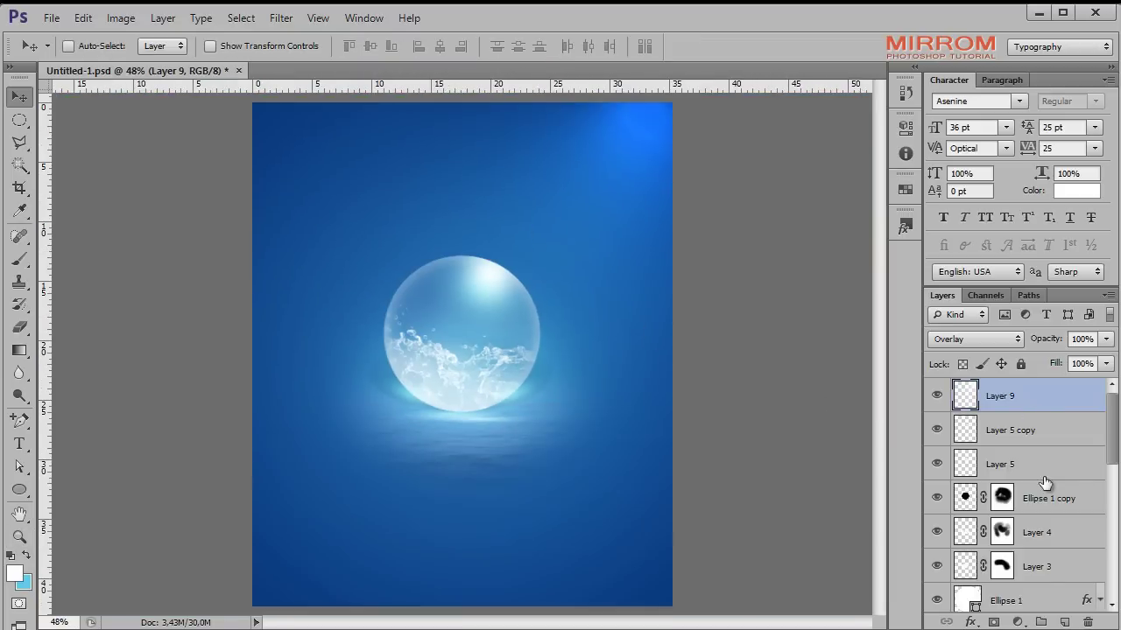
left_click(1063, 622)
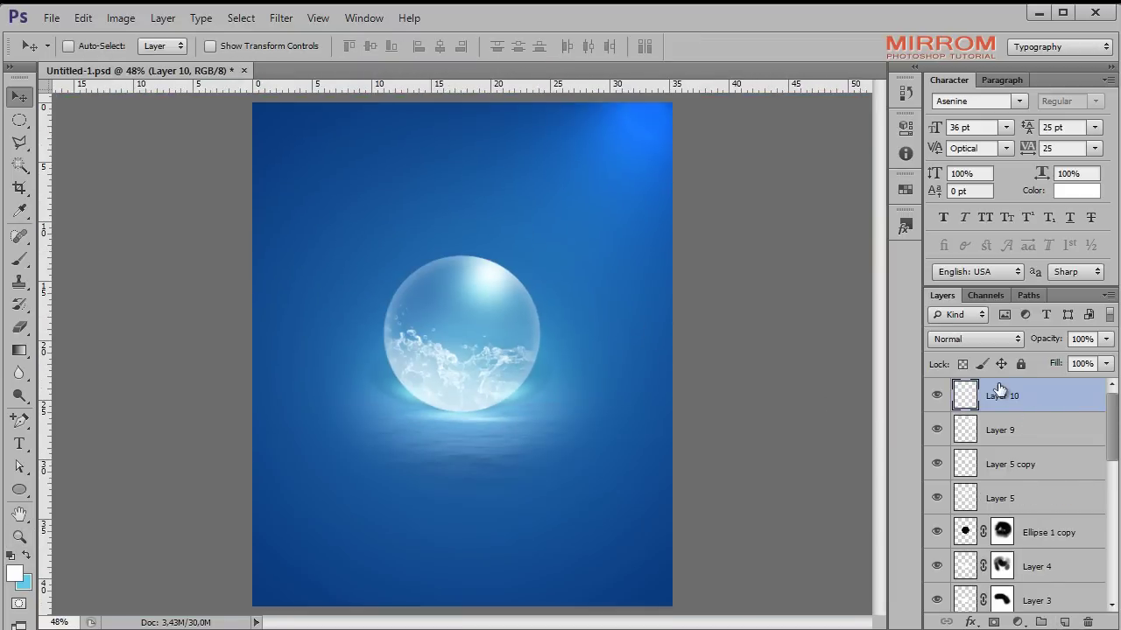
left_click(21, 259)
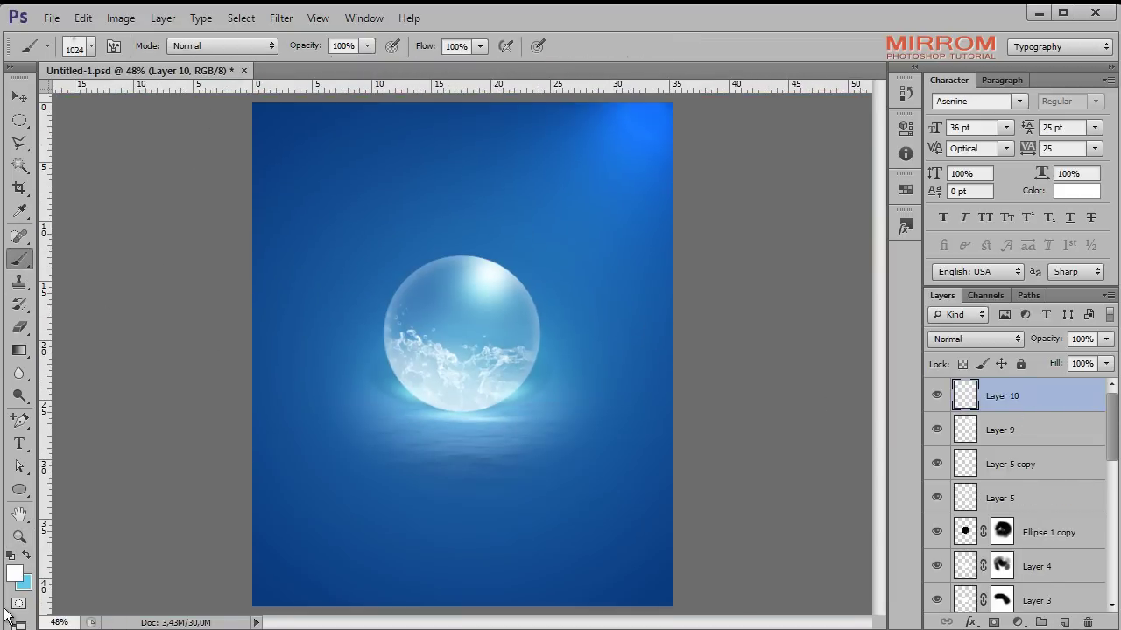
left_click(14, 573)
left_click(864, 276)
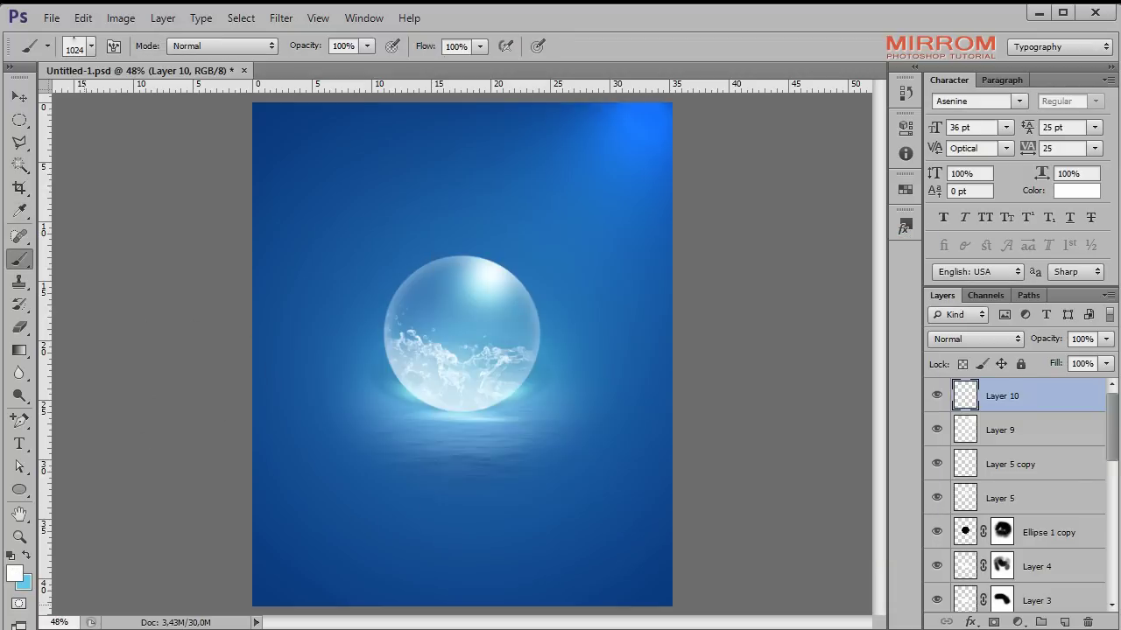
left_click(14, 576)
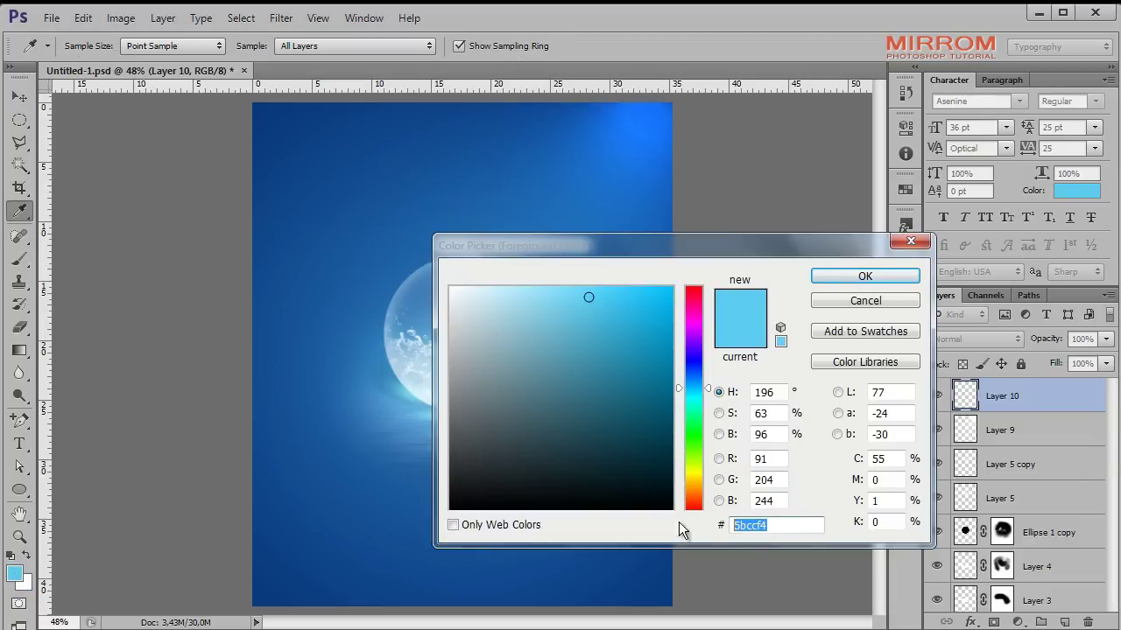
type("4")
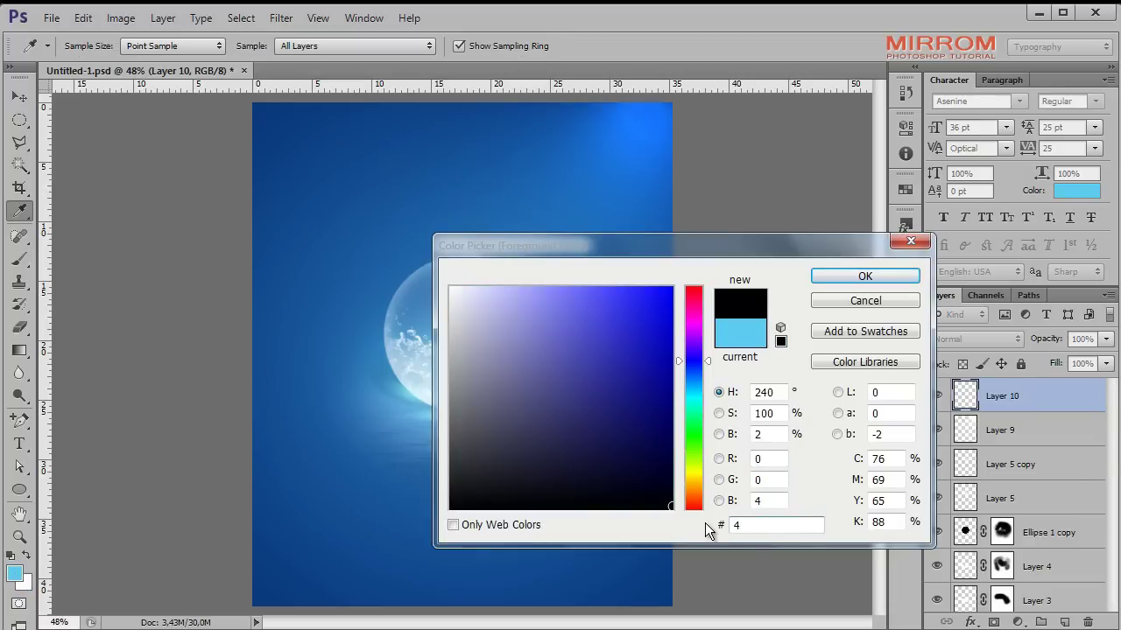
type("7af")
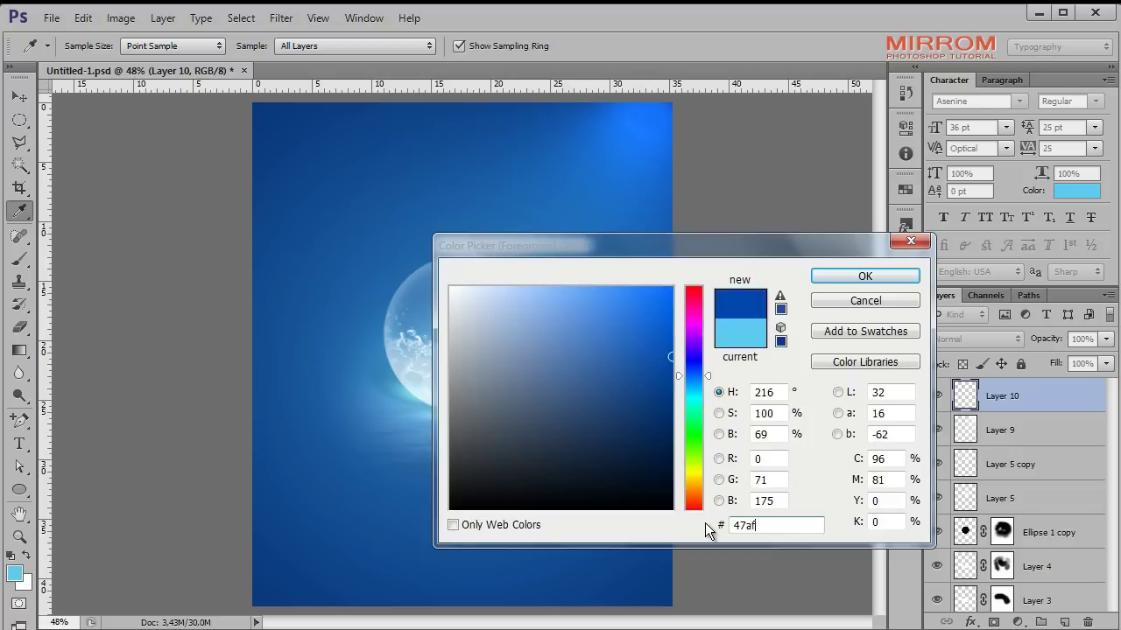
type("f4")
double_click(779, 525)
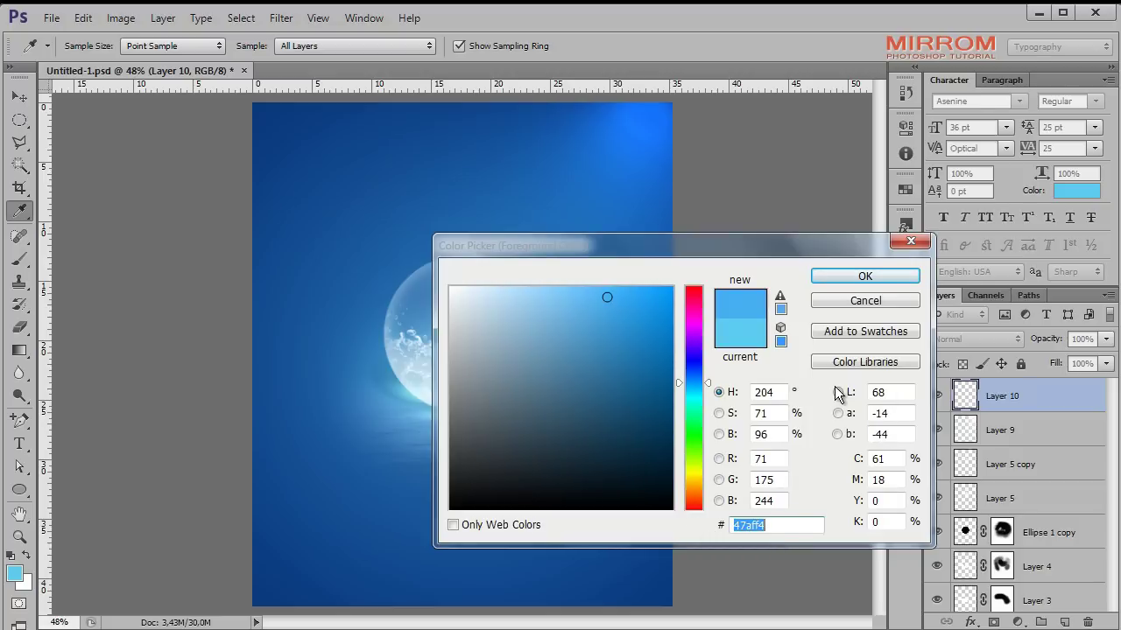
left_click(831, 273)
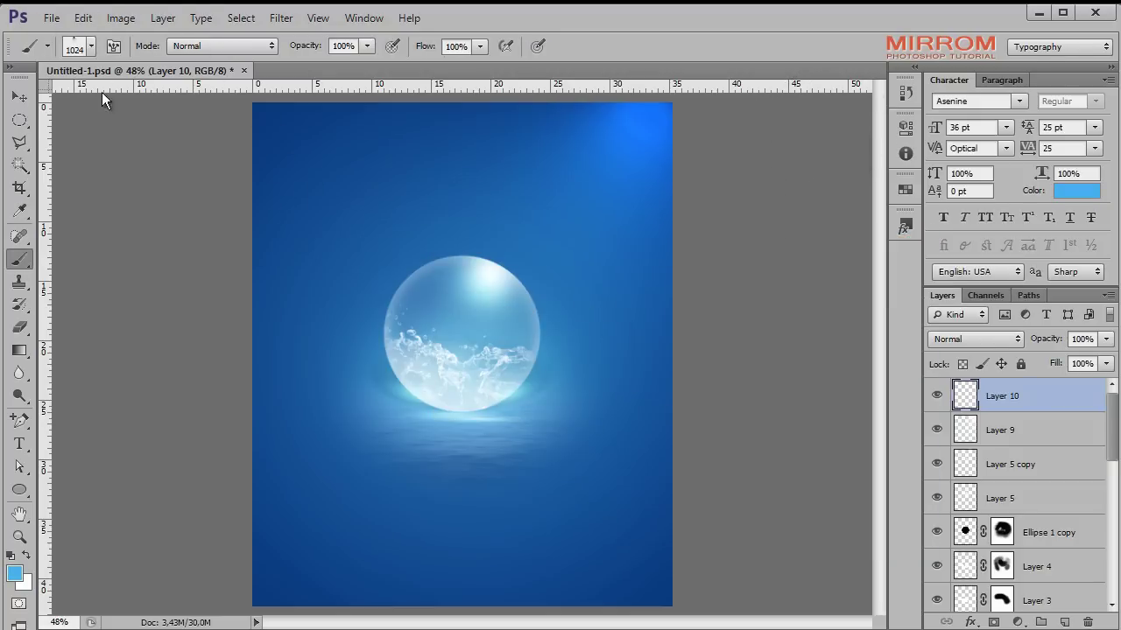
Pick the 983 light brush and repaint a soft vertical light stroke.
left_click(91, 45)
left_click(38, 179)
key("Return")
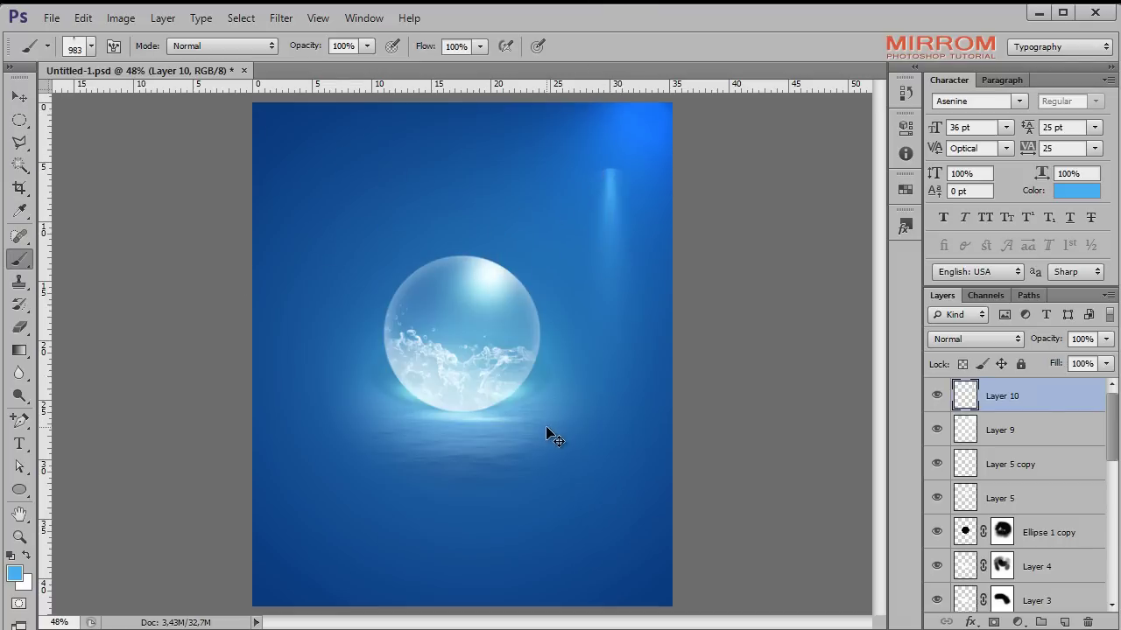
key("ctrl+z")
left_click(567, 246)
Rotate the stroke about 27.6° into a beam from the top-right corner, then add an empty layer above.
key("v")
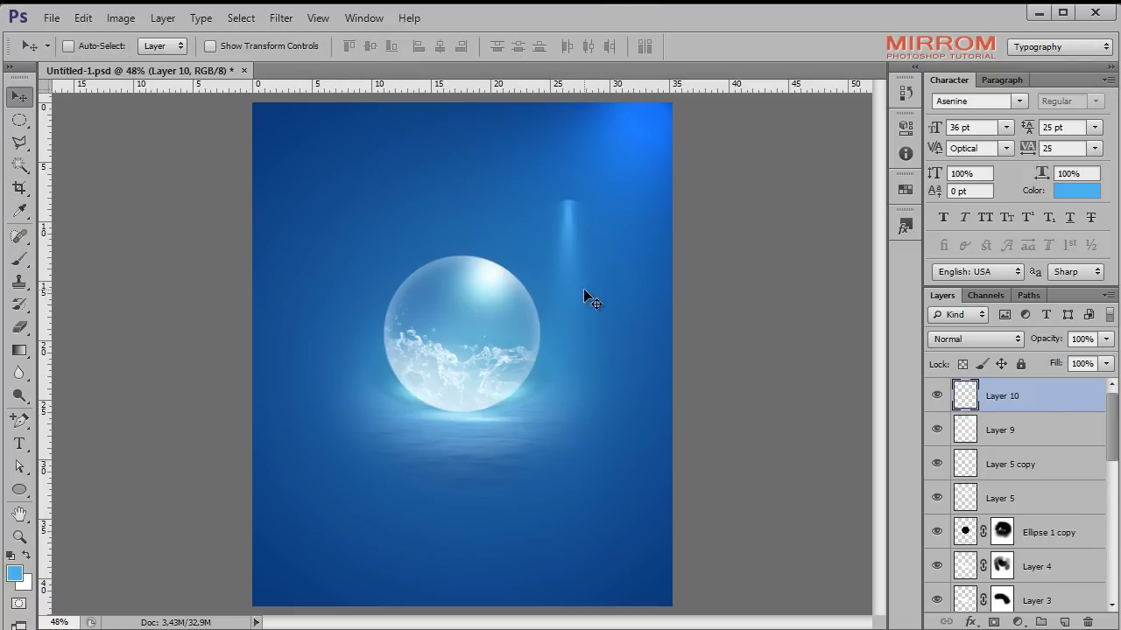
key("ctrl+t")
left_click_drag(581, 300, 532, 301)
left_click_drag(692, 158, 769, 250)
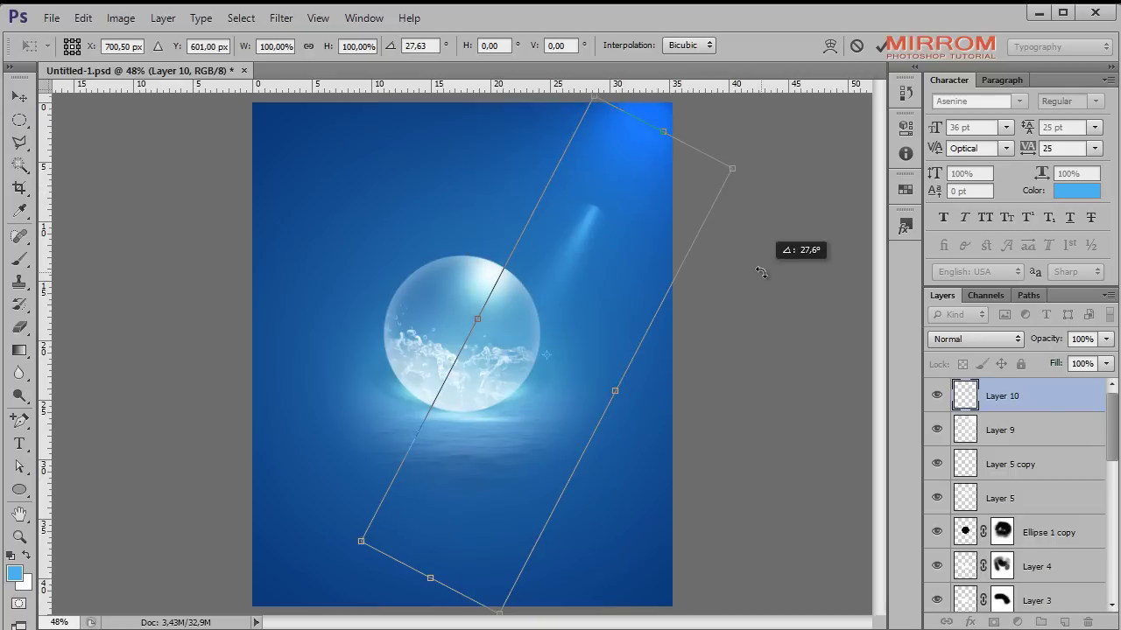
mouse_move(362, 534)
left_mouse_down()
mouse_move(280, 455)
mouse_move(219, 611)
left_mouse_up()
mouse_move(648, 128)
left_mouse_down()
mouse_move(727, 88)
mouse_move(736, 33)
left_mouse_up()
left_click_drag(610, 212, 678, 181)
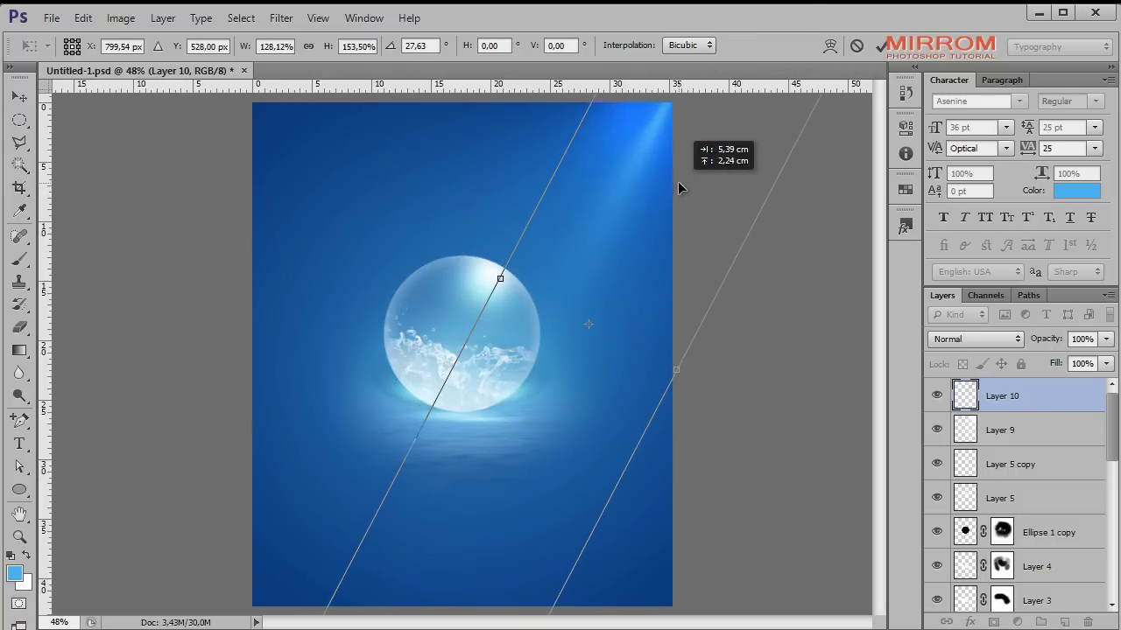
left_click_drag(500, 279, 476, 262)
left_click_drag(675, 367, 709, 393)
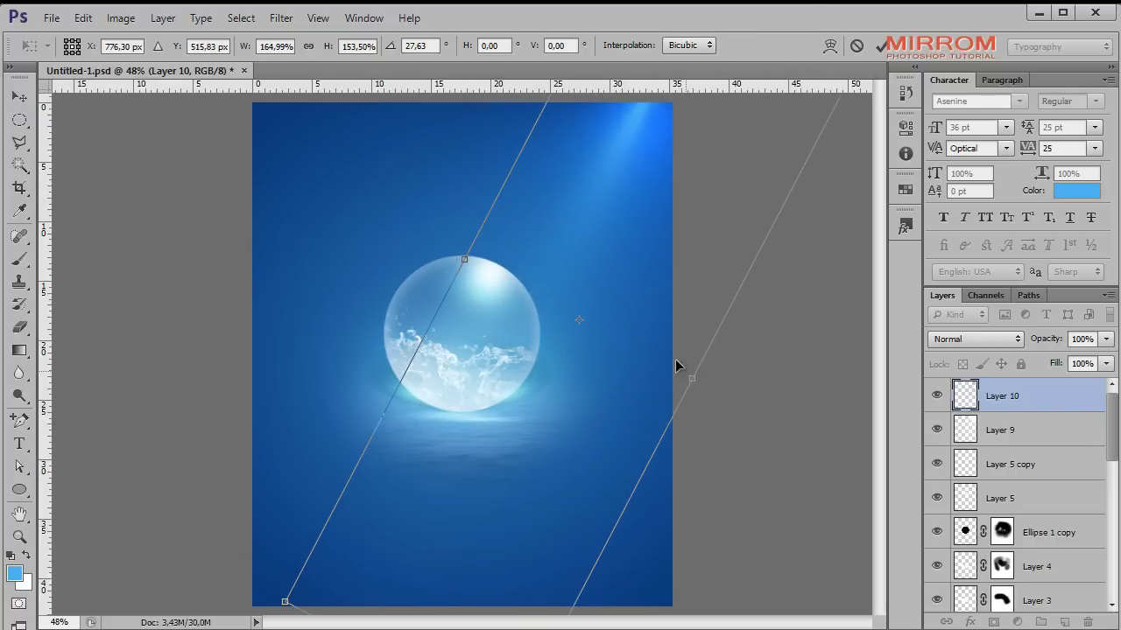
mouse_move(599, 240)
left_mouse_down()
mouse_move(615, 254)
mouse_move(623, 238)
left_mouse_up()
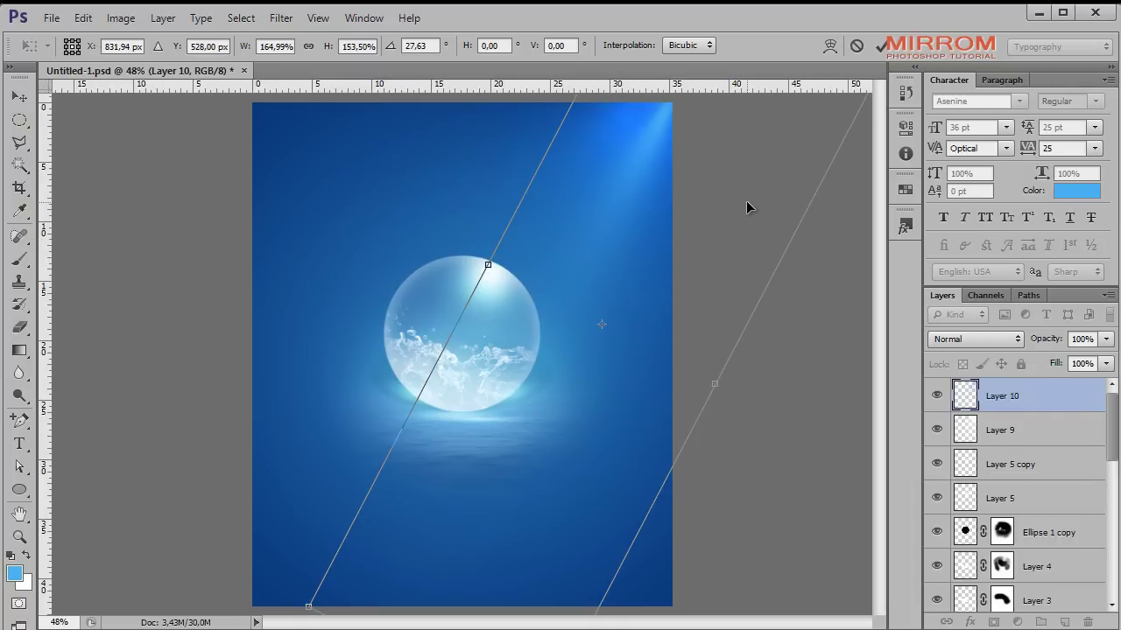
left_click(879, 48)
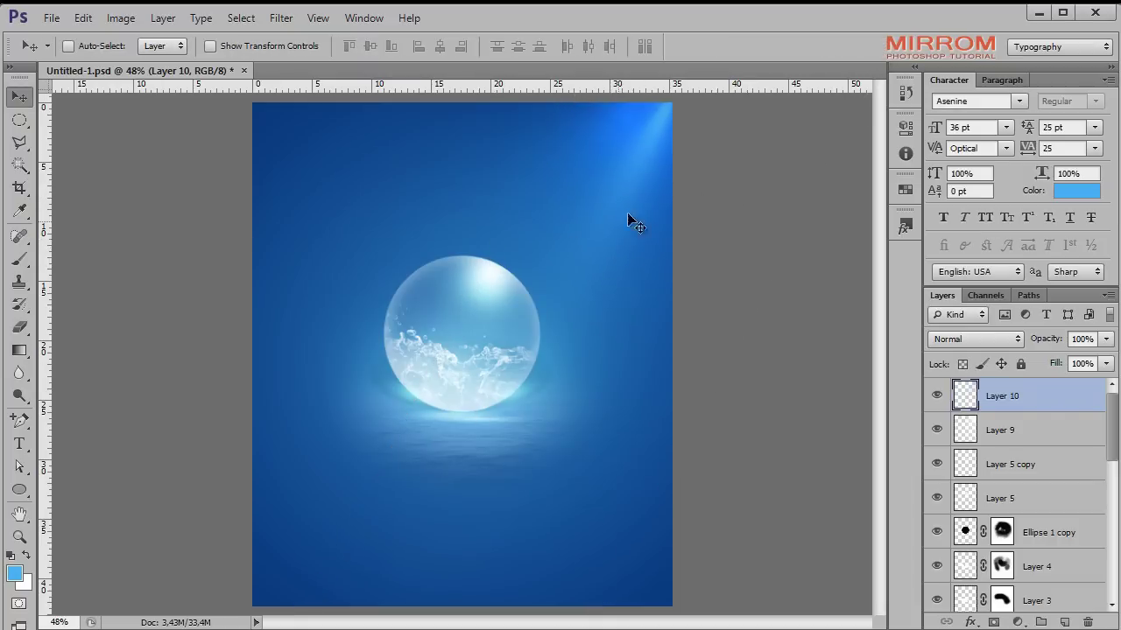
left_click(1062, 622)
Paint a white light spot with a 1020 px brush.
key("x")
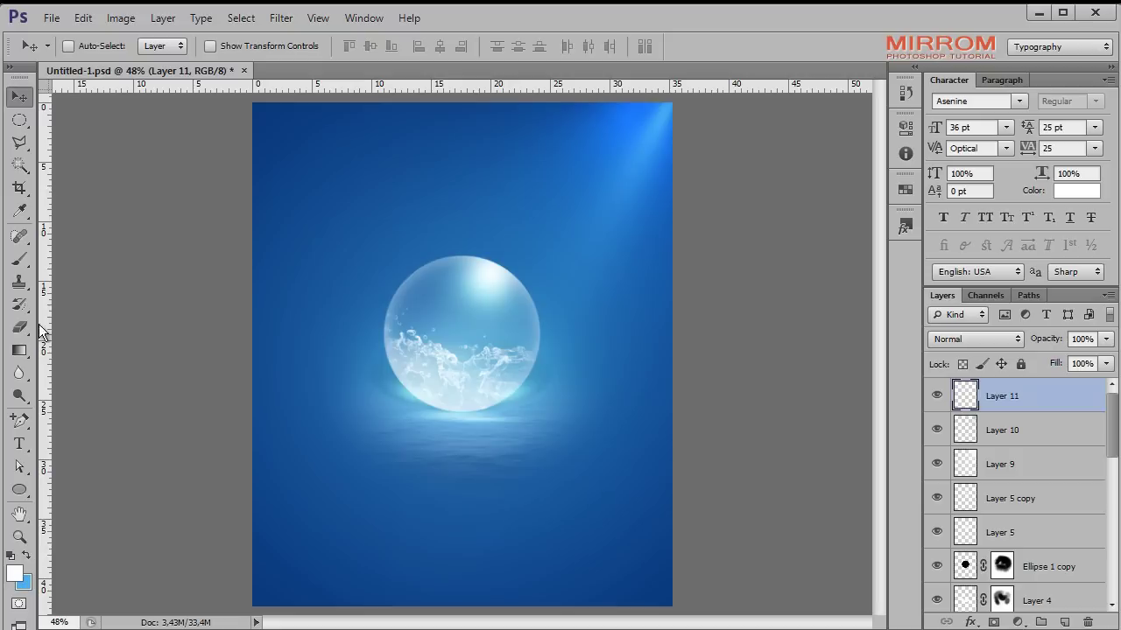
key("b")
left_click(90, 45)
left_click_drag(100, 143, 119, 143)
key("Return")
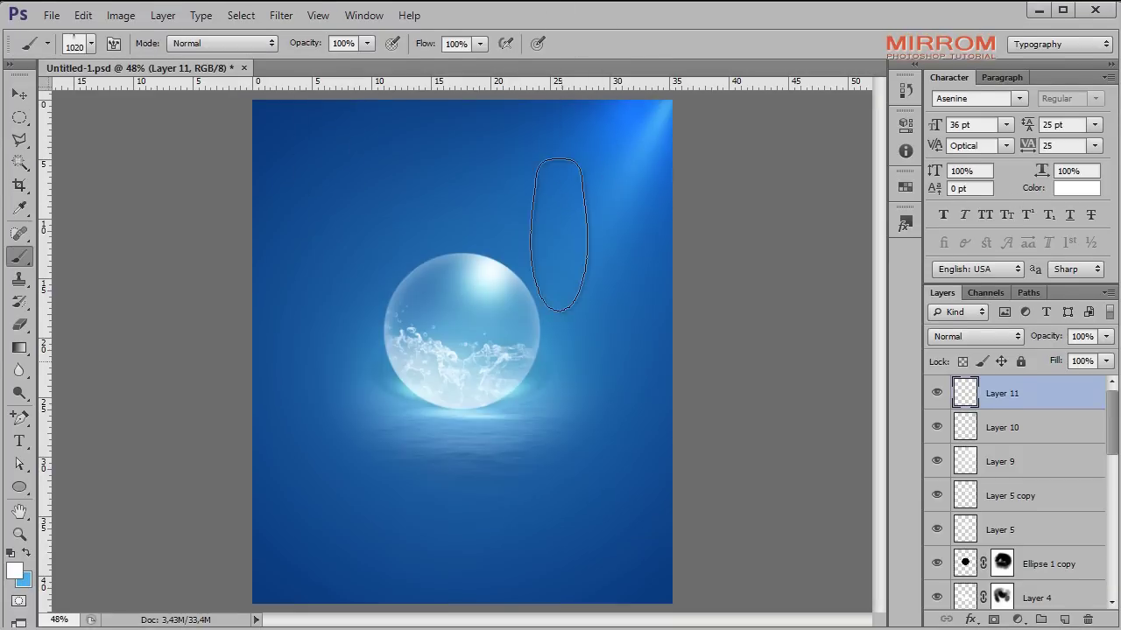
left_click(545, 268)
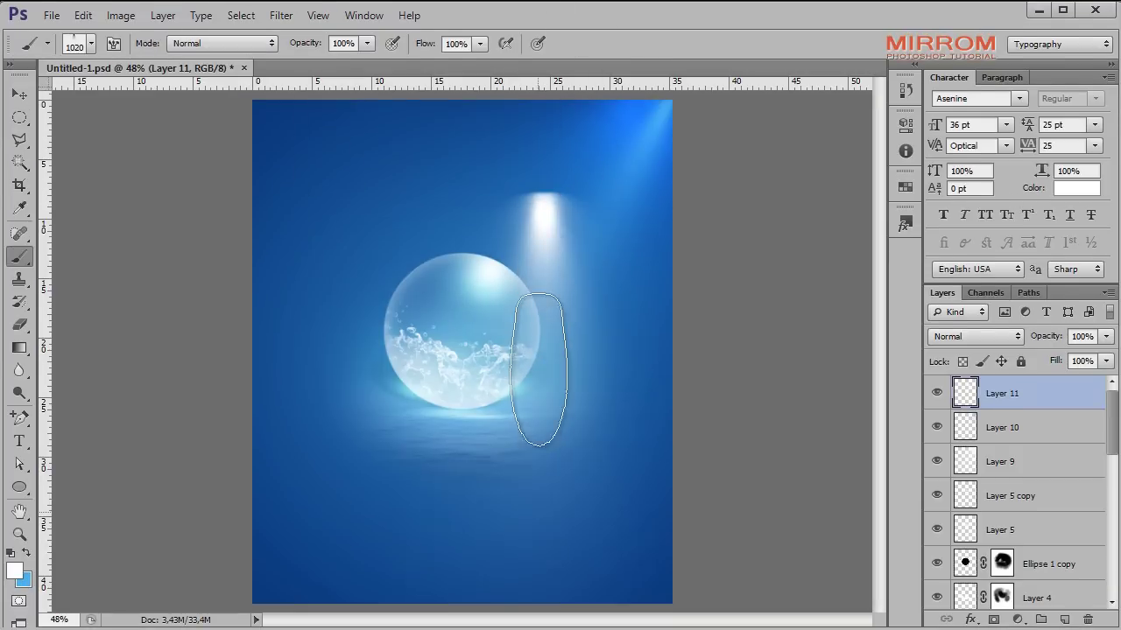
Move the light up-right, rotate it to about 31° and enlarge it into a beam.
key("v")
left_click_drag(552, 250, 591, 197)
key("ctrl+t")
left_click_drag(765, 208, 819, 229)
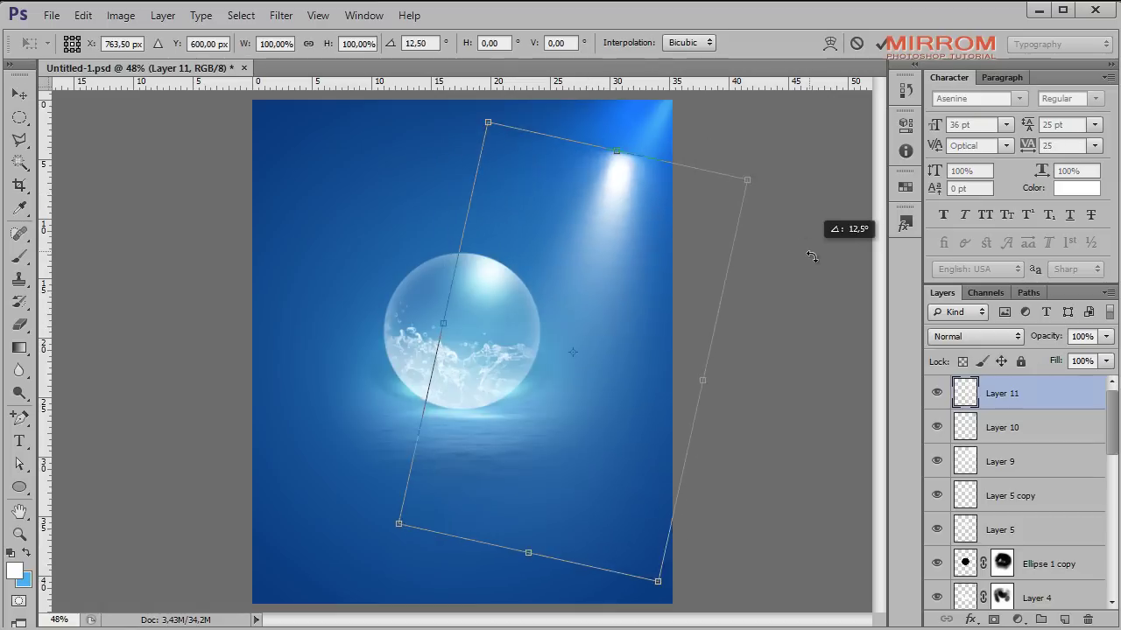
left_click_drag(588, 270, 633, 186)
left_click_drag(771, 359, 767, 366)
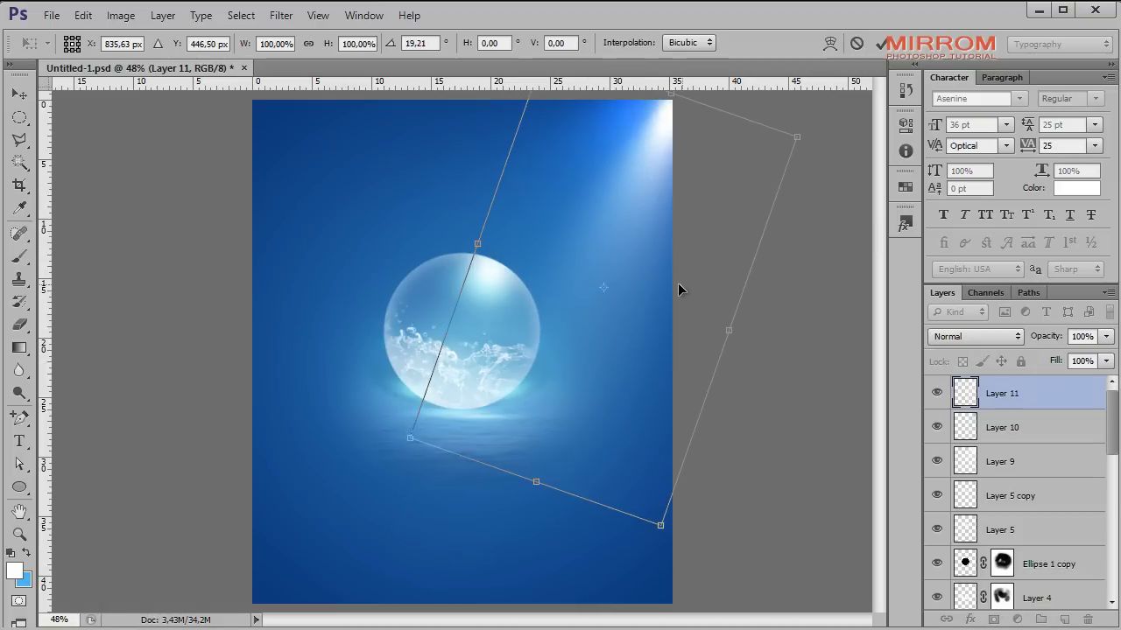
left_click_drag(678, 285, 671, 277)
left_click_drag(399, 443, 263, 476)
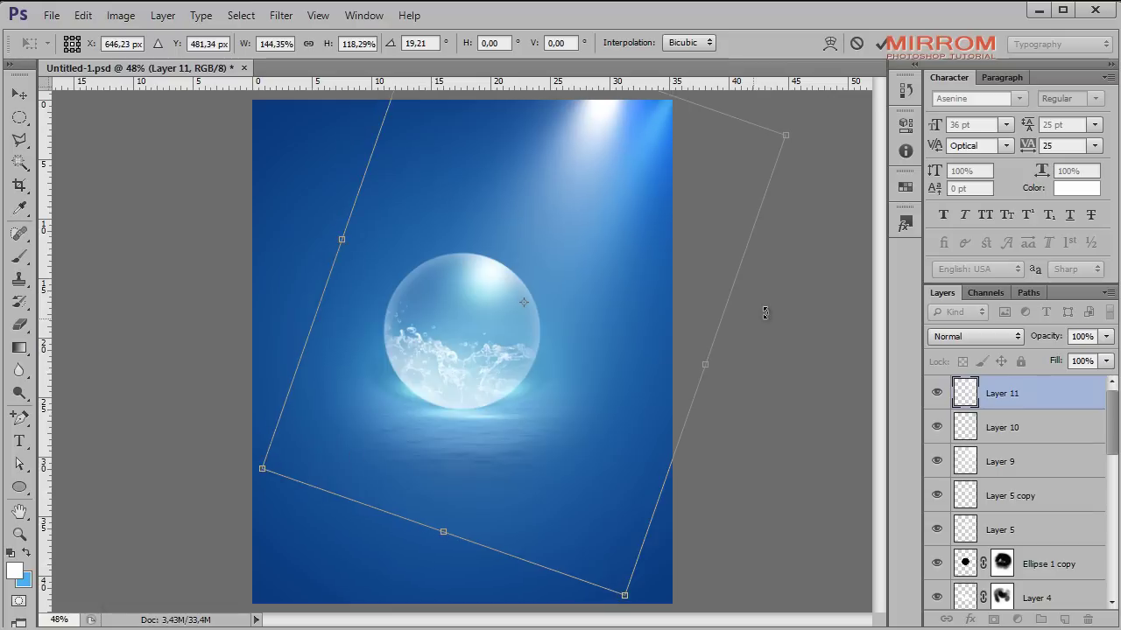
mouse_move(763, 310)
left_mouse_down()
mouse_move(801, 296)
mouse_move(782, 300)
left_mouse_up()
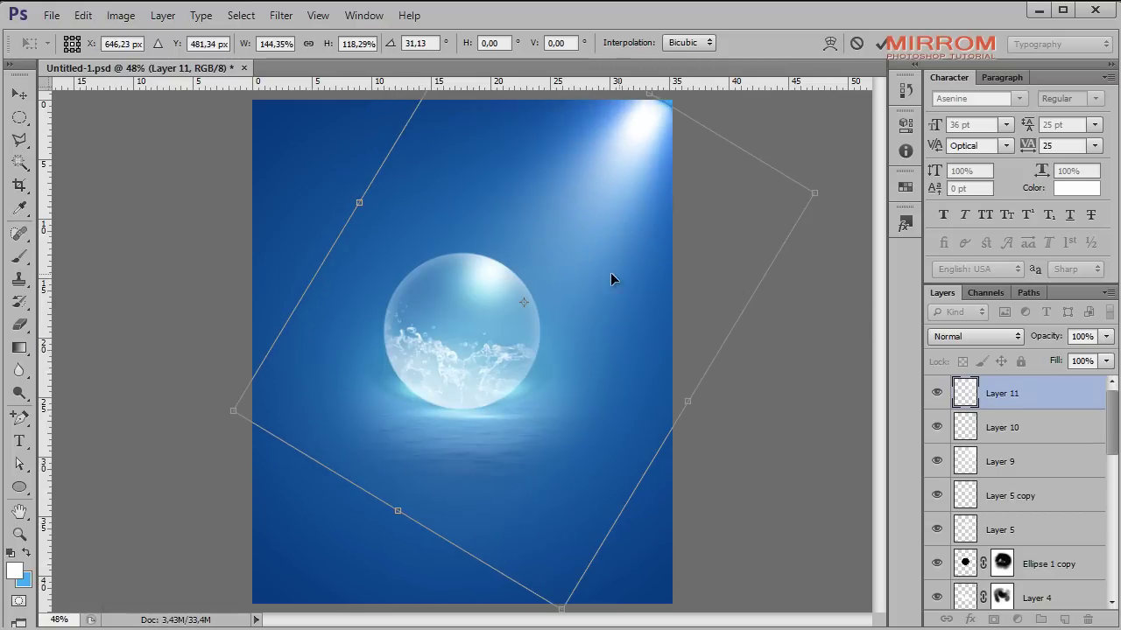
Widen and position the beam, then lower its opacity to 84%.
left_click_drag(589, 265, 606, 259)
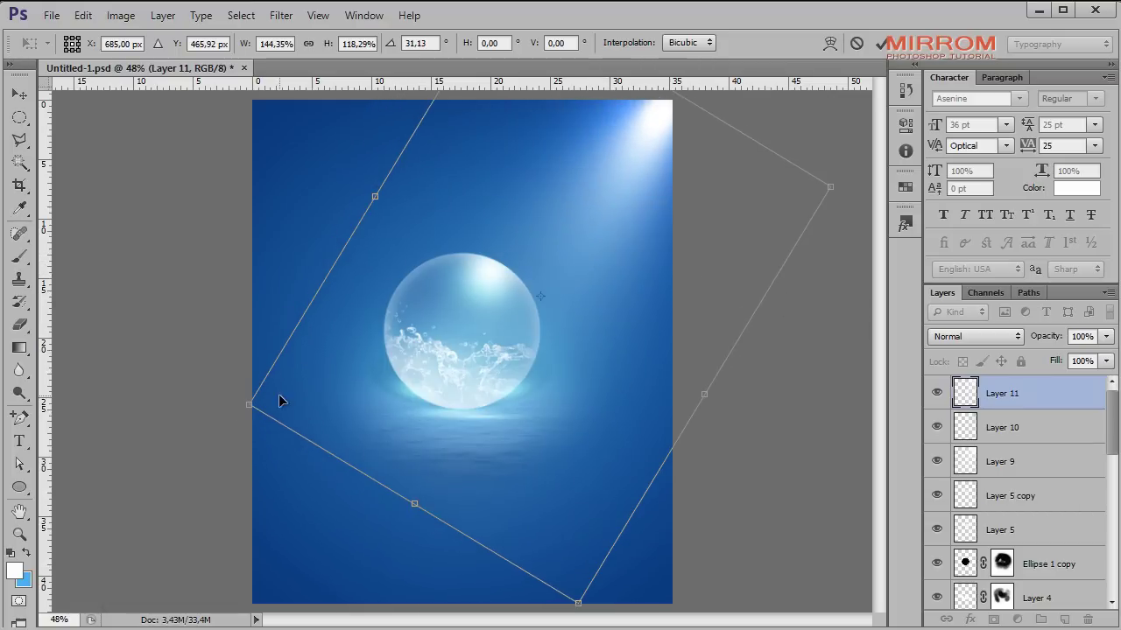
left_click_drag(251, 405, 215, 409)
left_click_drag(703, 395, 722, 425)
left_click_drag(348, 192, 308, 175)
mouse_move(691, 249)
left_mouse_down()
mouse_move(695, 259)
mouse_move(670, 242)
mouse_move(684, 242)
left_mouse_up()
left_click(880, 43)
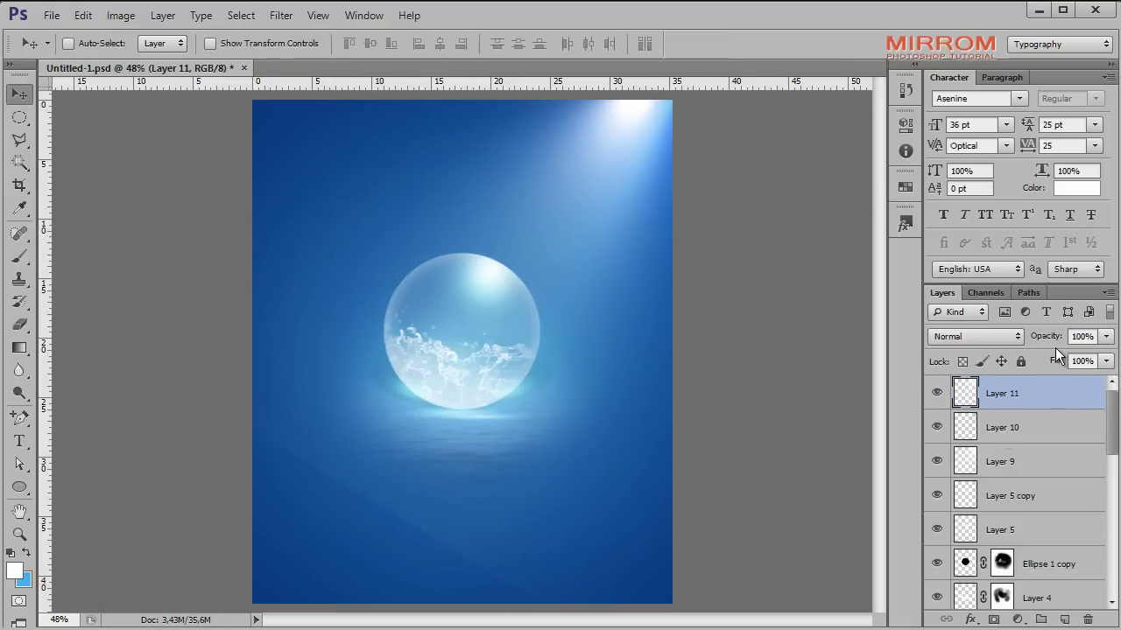
left_click_drag(1056, 337, 1051, 338)
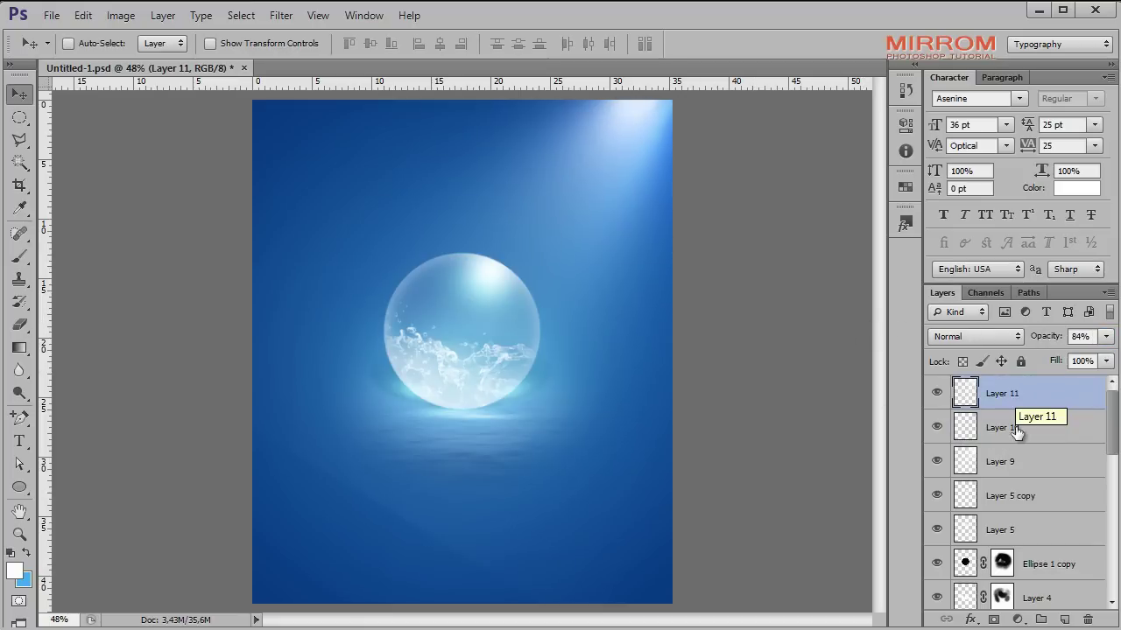
Paint a third beam on a new layer, enlarged to about 148% and rotated 38°.
left_click(1064, 619)
key("b")
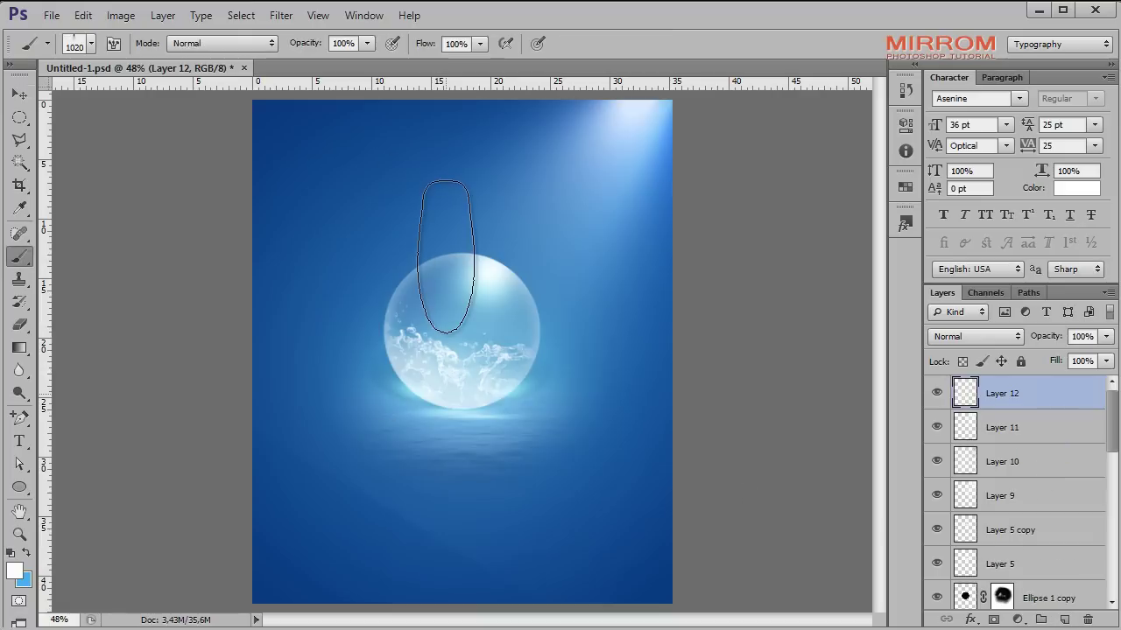
left_click(446, 256)
key("v")
key("ctrl+t")
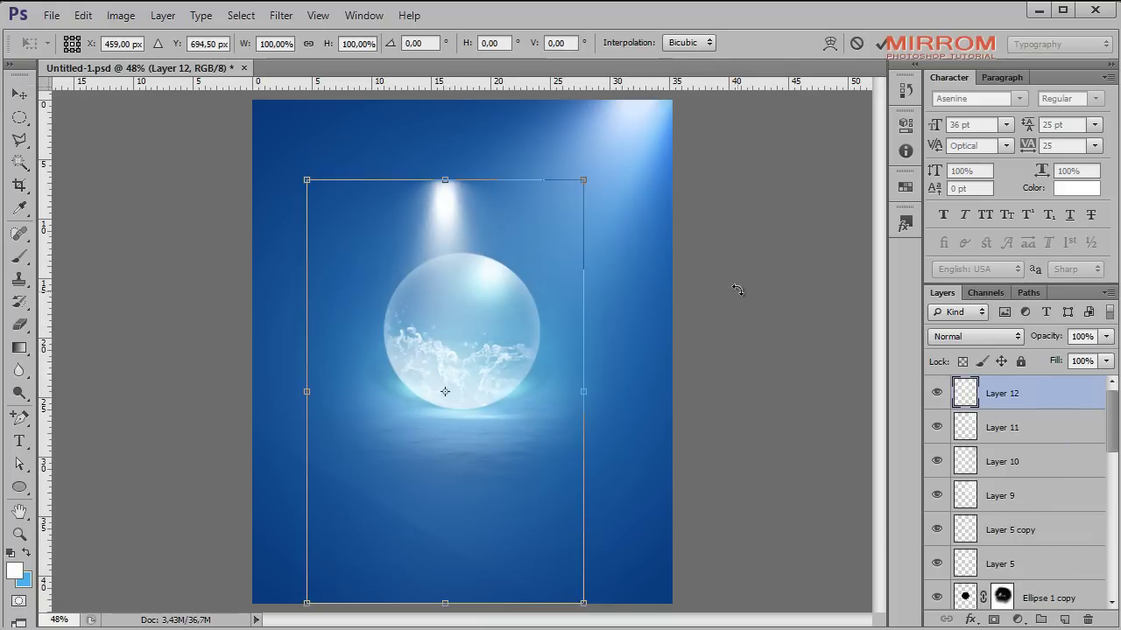
left_click_drag(306, 184, 271, 131)
left_click_drag(638, 201, 675, 201)
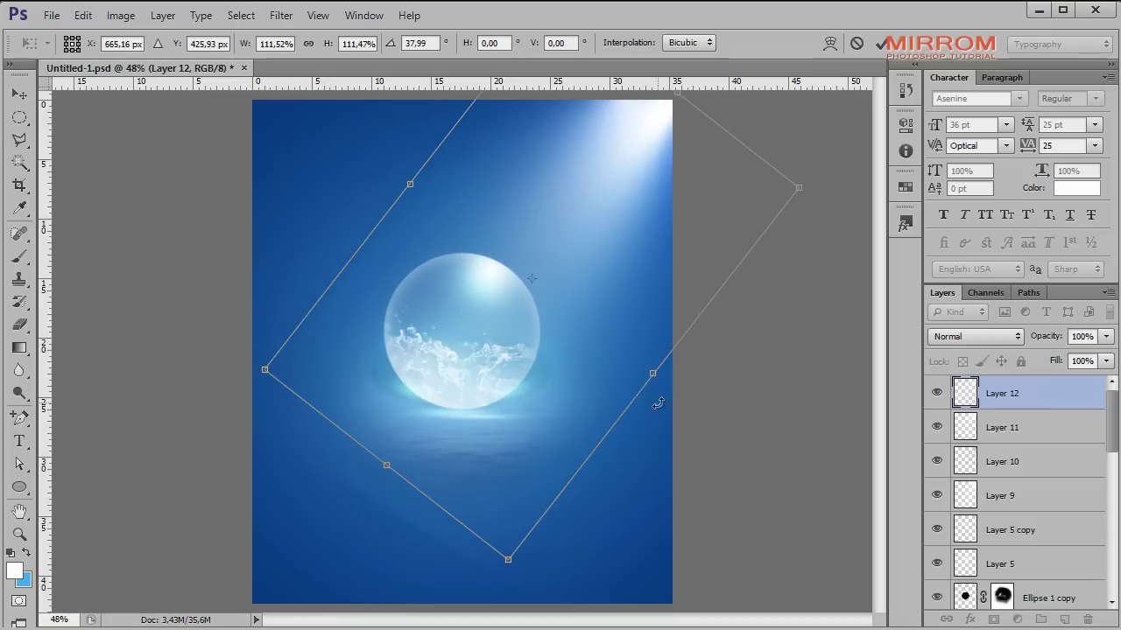
left_click_drag(250, 375, 70, 422)
left_click_drag(578, 271, 637, 268)
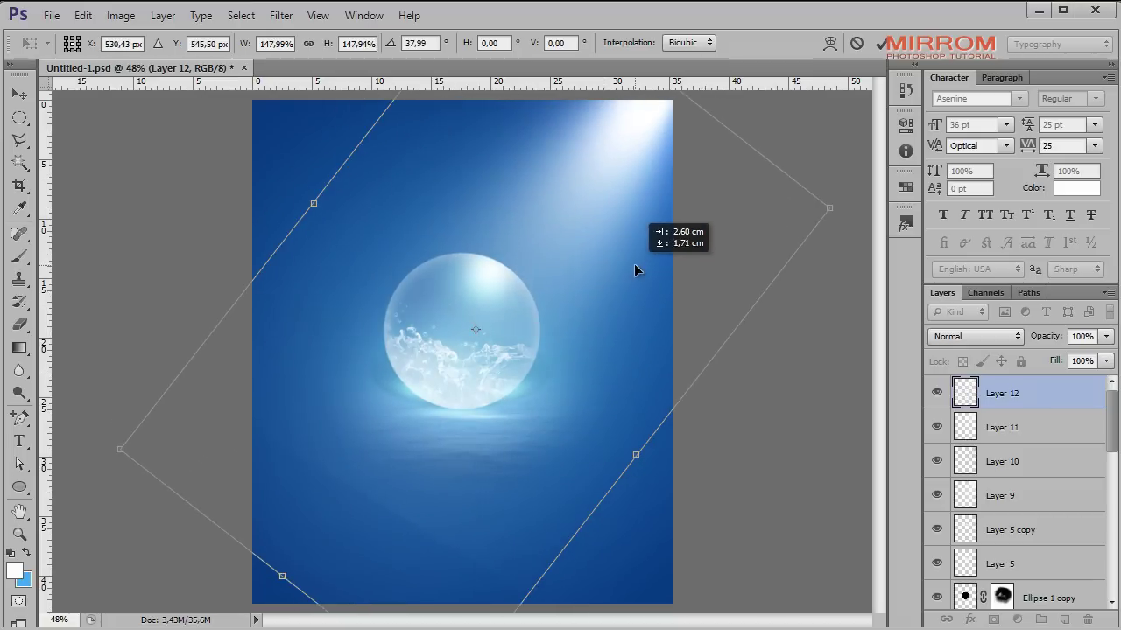
mouse_move(644, 457)
left_mouse_down()
mouse_move(669, 471)
mouse_move(680, 458)
left_mouse_up()
left_click_drag(295, 586, 275, 593)
key("Return")
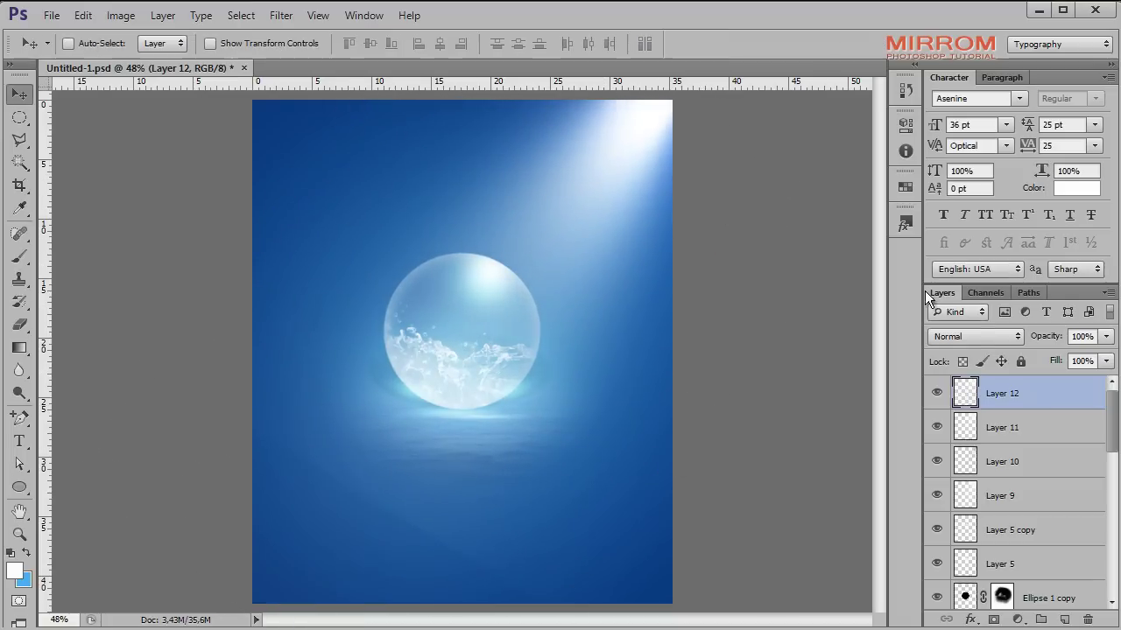
Blend the third beam in Overlay mode at 80% opacity.
left_click(971, 336)
left_click(955, 572)
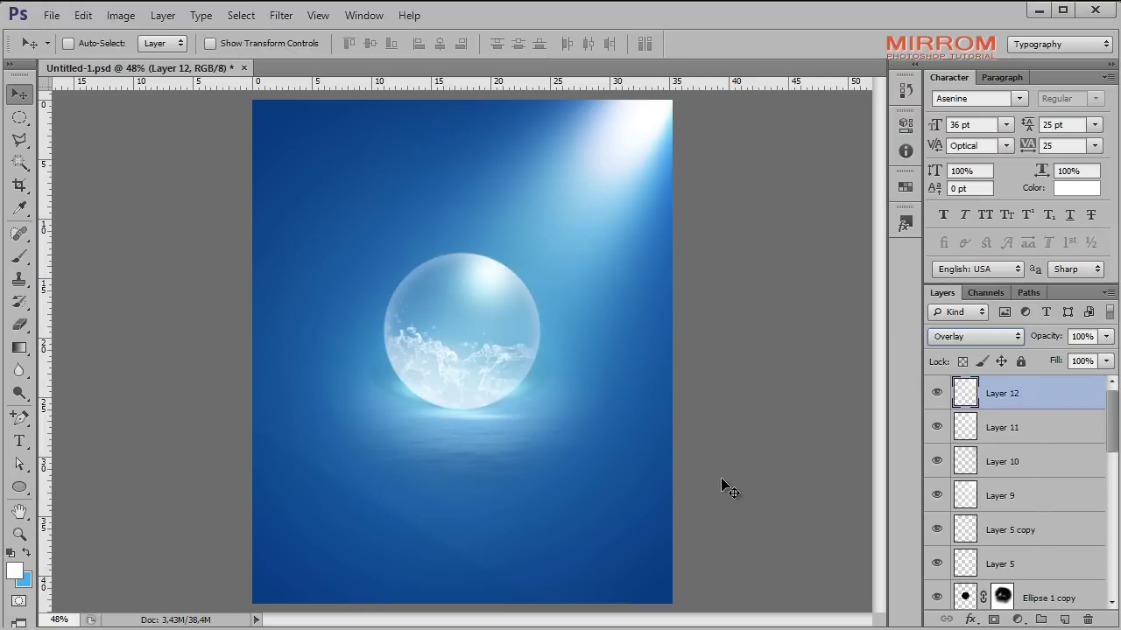
left_click_drag(1055, 338, 1044, 341)
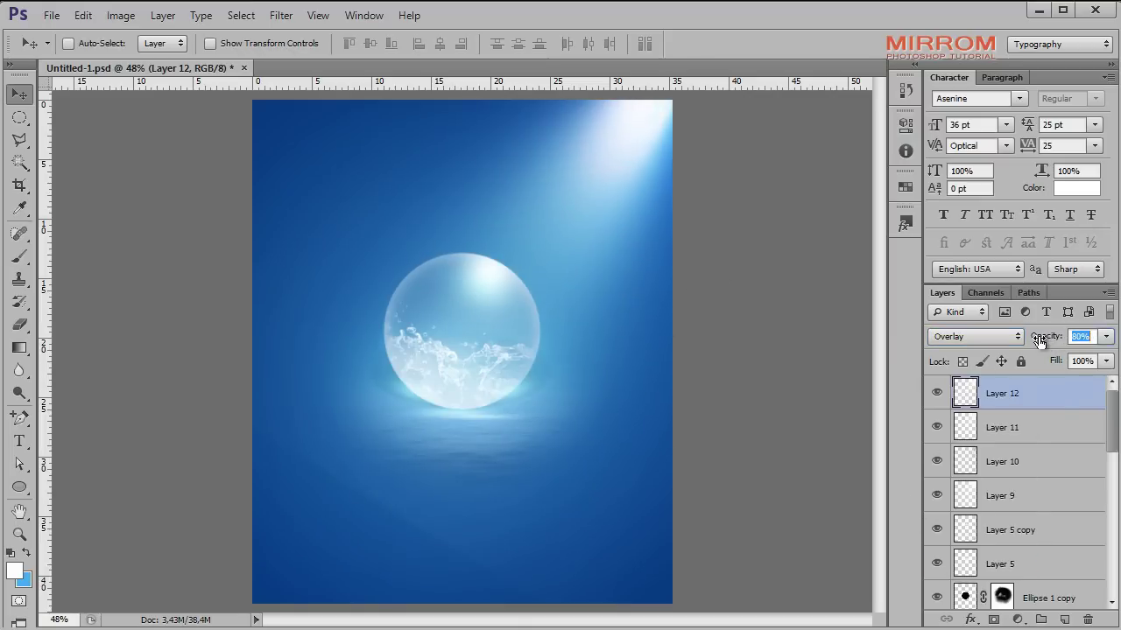
key("Return")
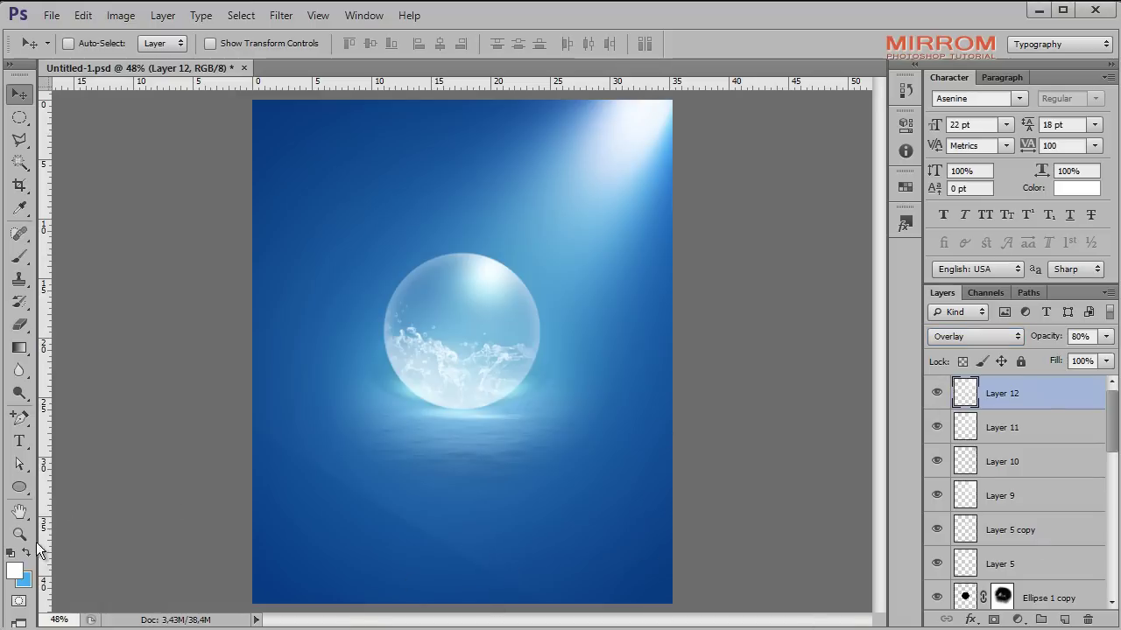
Zoom in on the top of the poster, then fit the whole poster in view.
left_click(19, 533)
left_click_drag(561, 128, 613, 93)
scroll(613, 267, "up", 4)
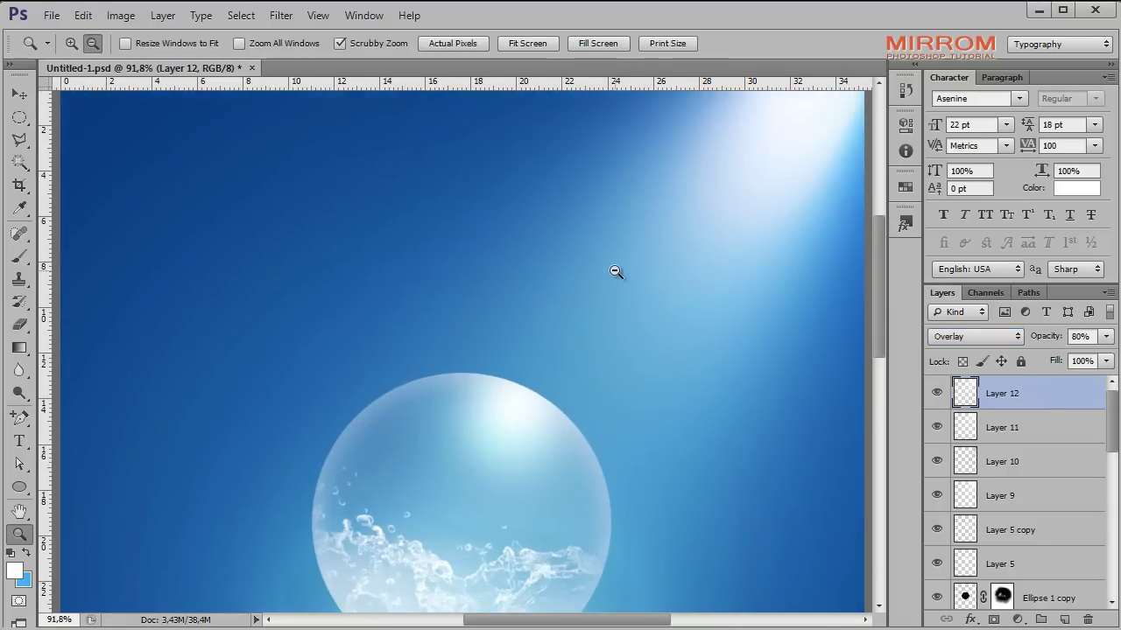
scroll(616, 271, "up", 2)
left_click(529, 43)
key("v")
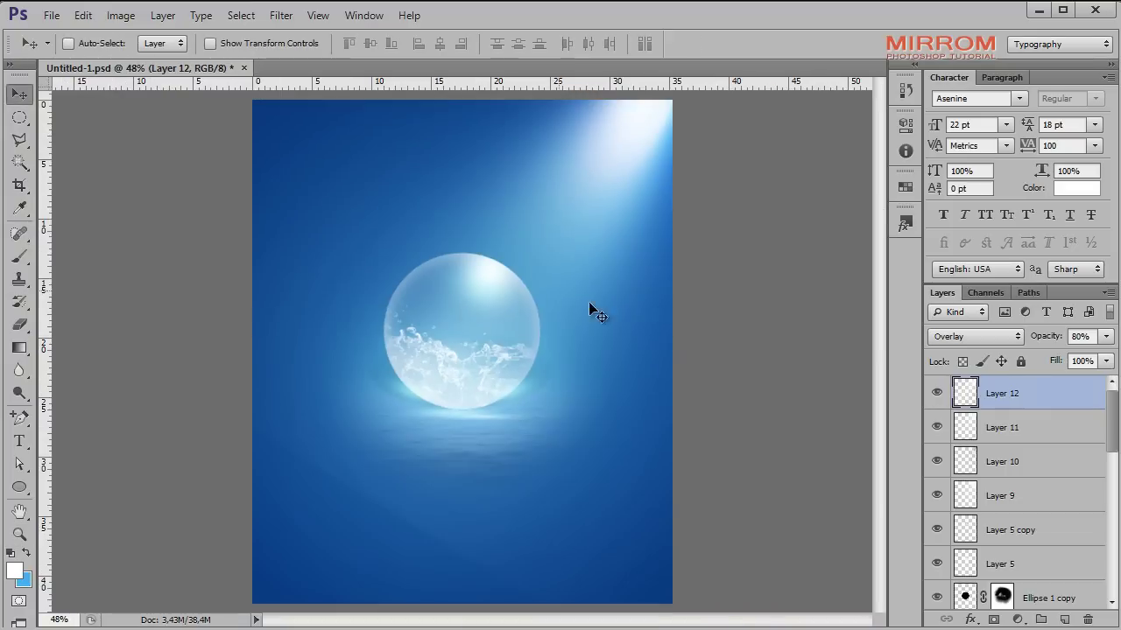
scroll(1018, 467, "down", 2)
scroll(1022, 464, "down", 2)
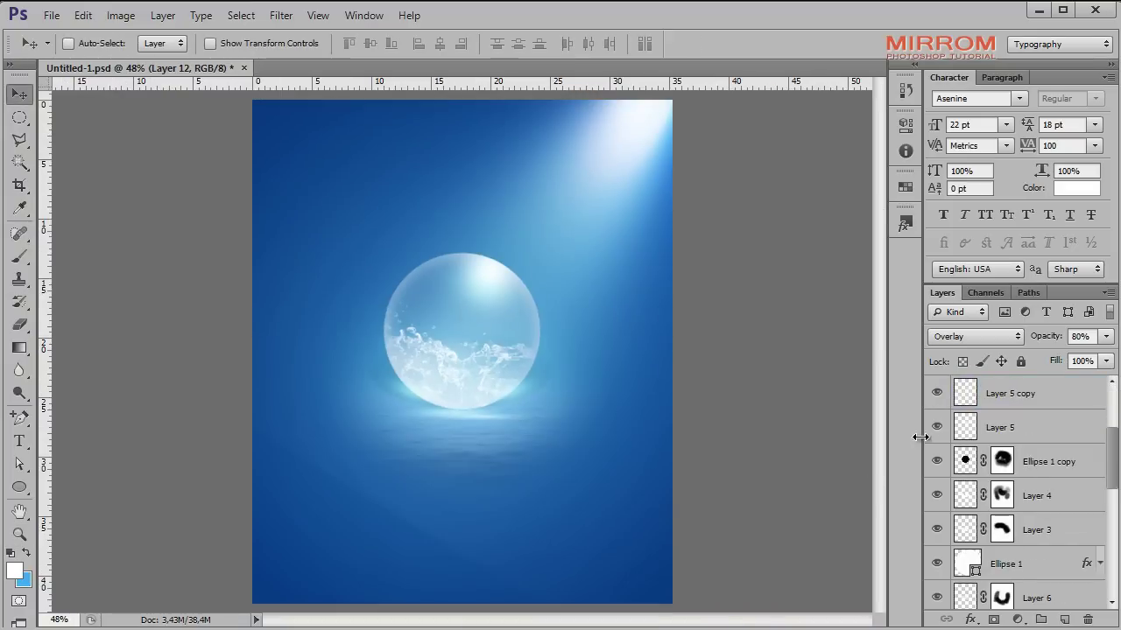
Toggle Layer 5 copy and Layer 9 visibility, then group the sphere layers into Group 1.
left_click(937, 393)
scroll(942, 397, "up", 1)
scroll(942, 397, "up", 1)
left_click(937, 427)
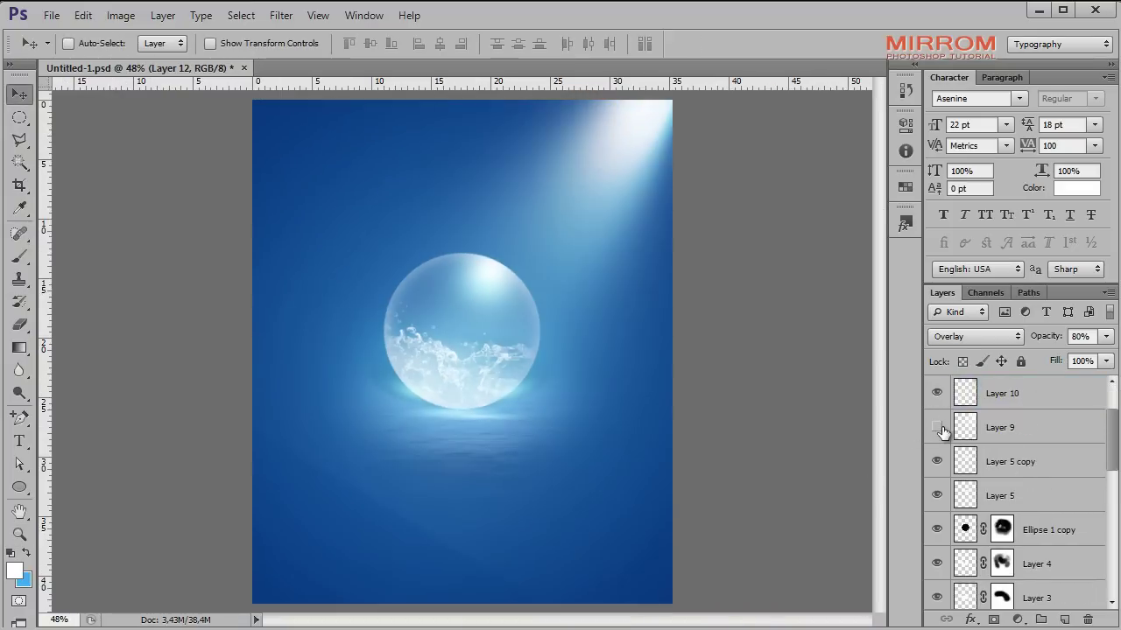
left_click(982, 459)
scroll(1015, 463, "down", 3)
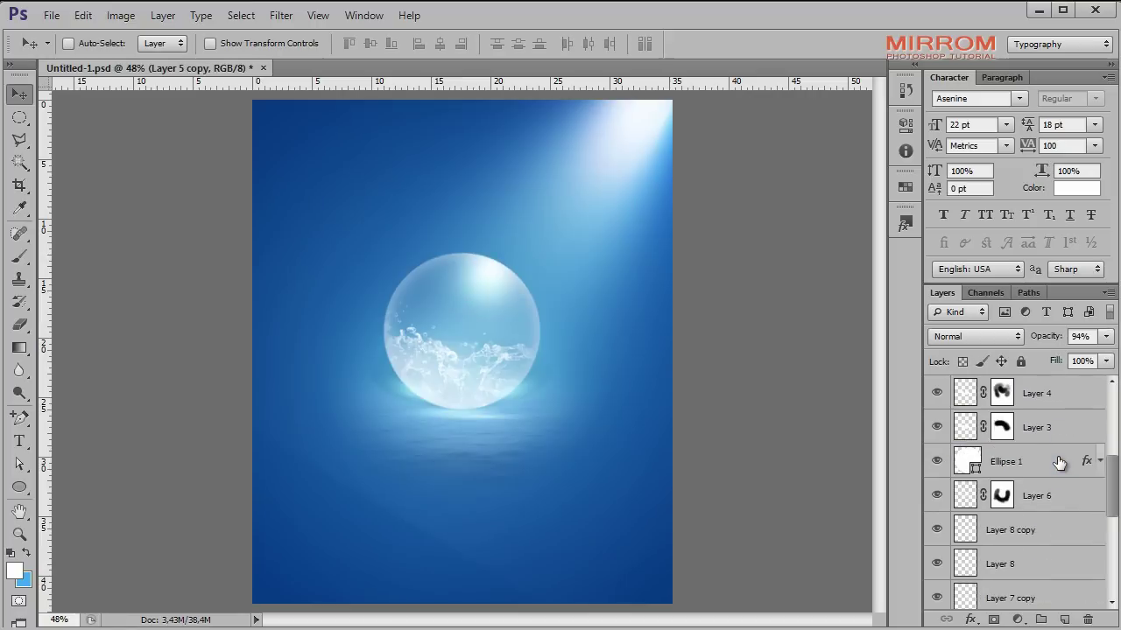
scroll(1050, 463, "down", 2)
scroll(1059, 463, "down", 2)
left_click(1056, 462, "shift")
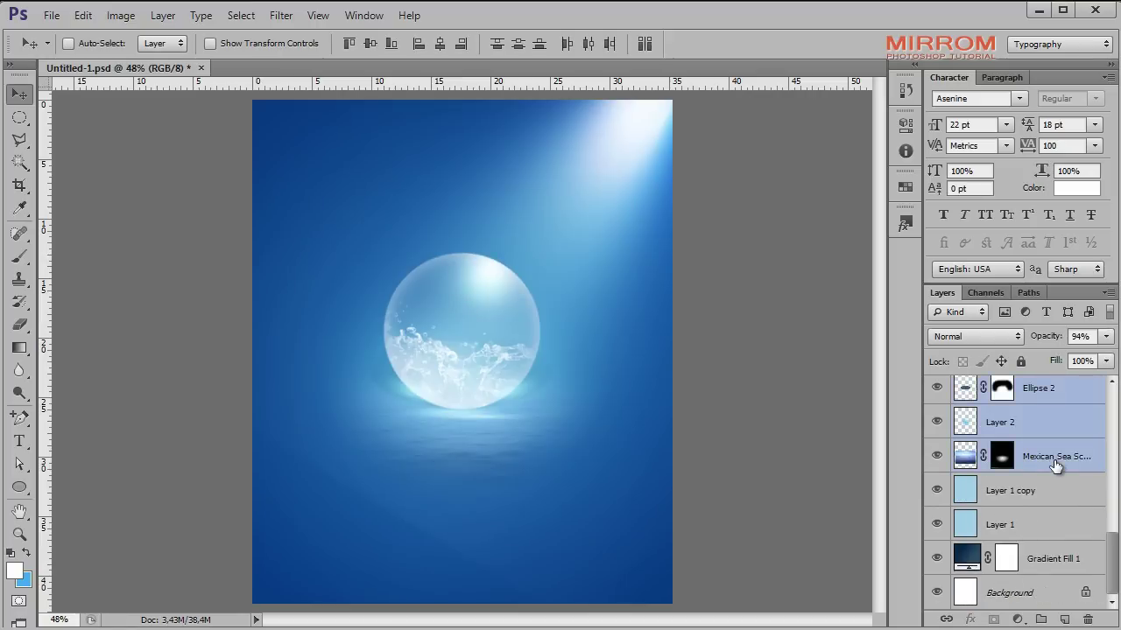
key("ctrl+g")
Nudge the sphere group down three steps and back up one.
key("shift+Down")
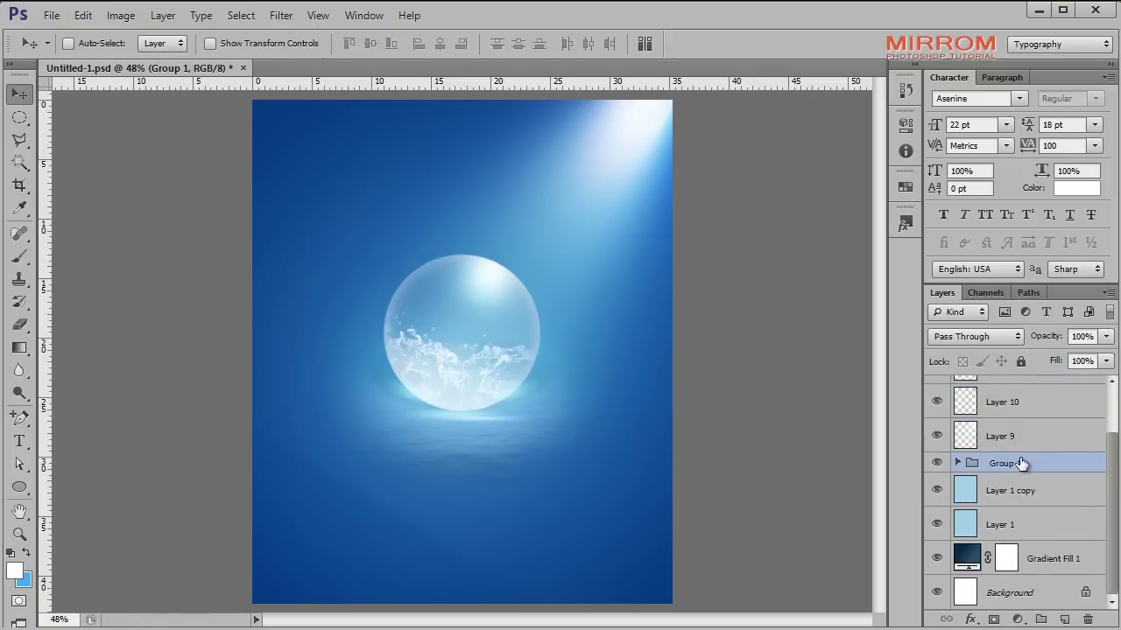
key("shift+Down")
key("shift+Down")
key("shift+Down")
key("shift+Down")
key("shift+Down")
key("shift+Down")
key("shift+Down")
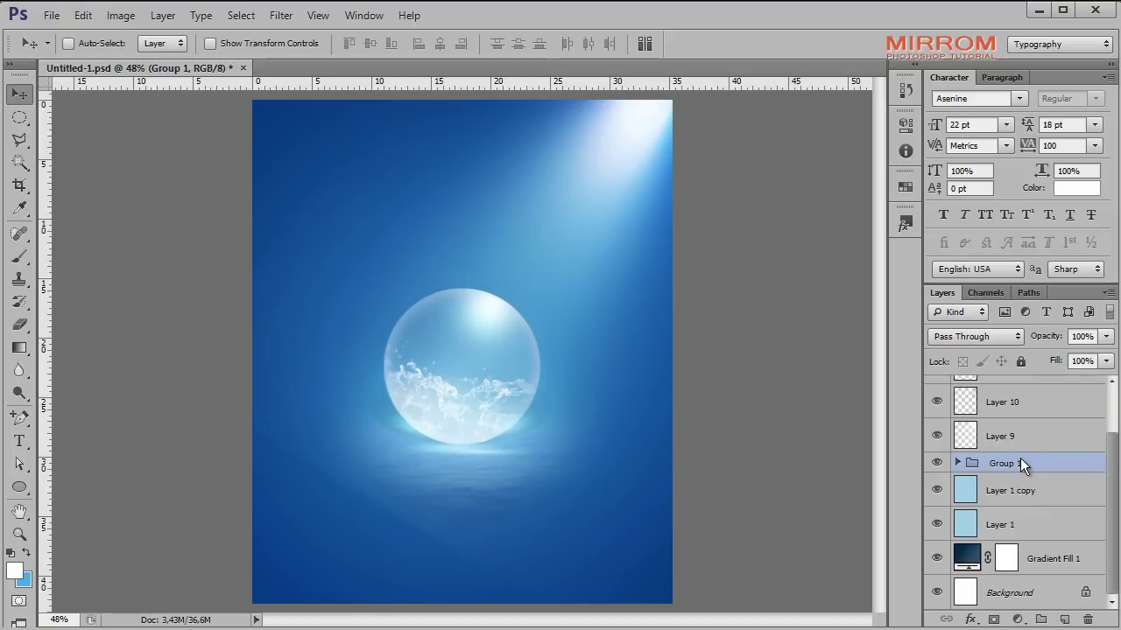
key("shift+Down")
key("shift+Up")
Select Layer 12, zoom into the poster's upper part and add a vertical centre guide.
left_click_drag(1117, 454, 1116, 376)
left_click(1042, 396)
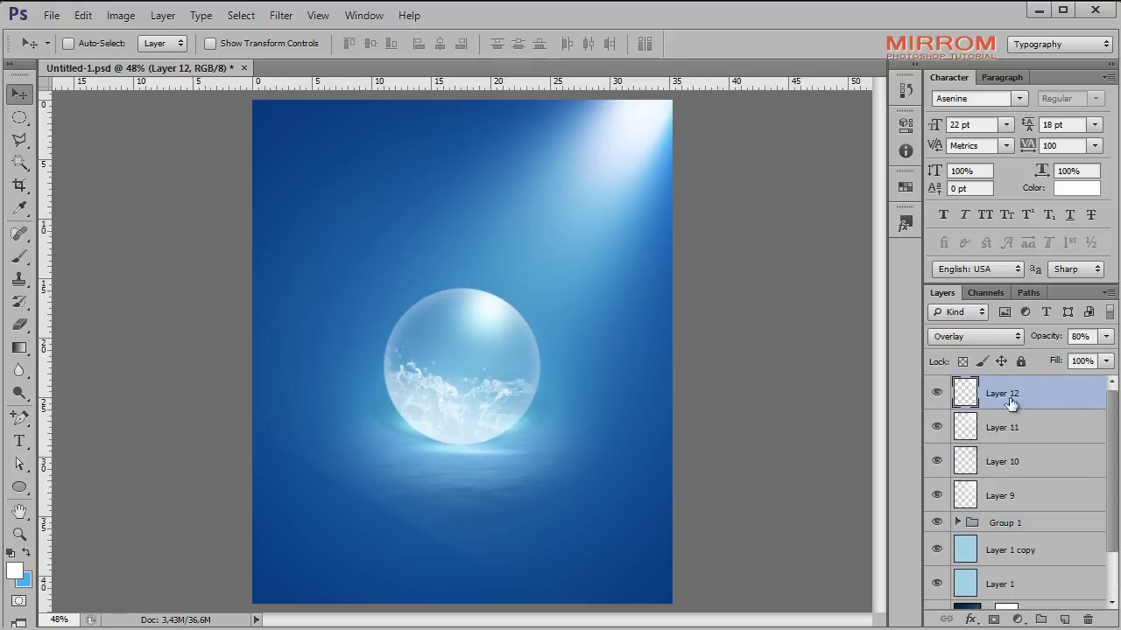
left_click(19, 533)
left_click(585, 43)
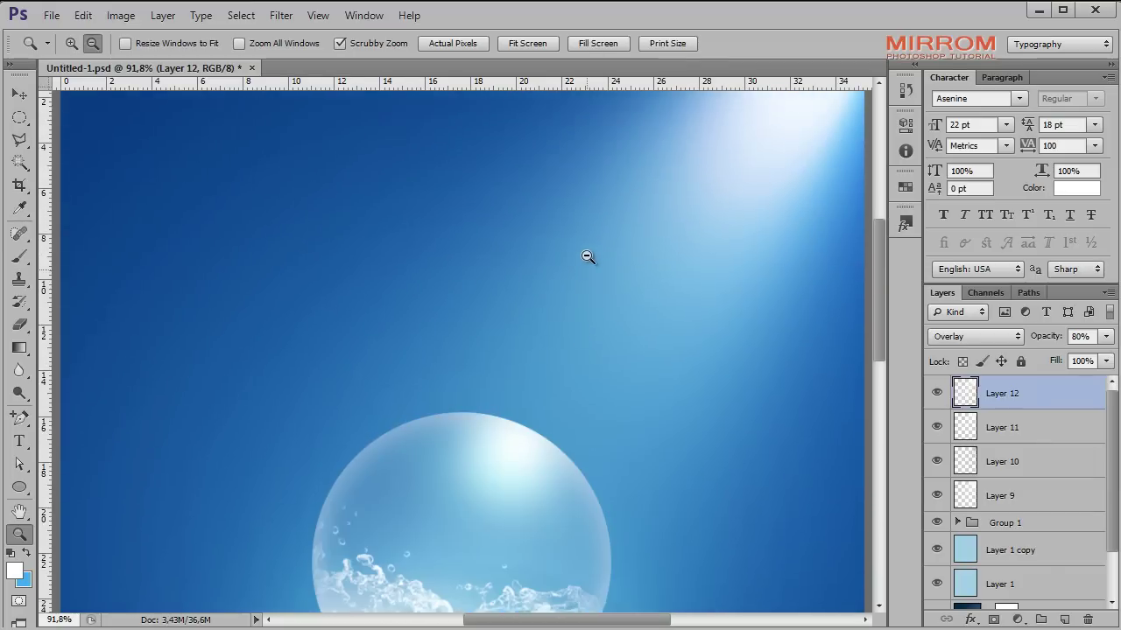
key("v")
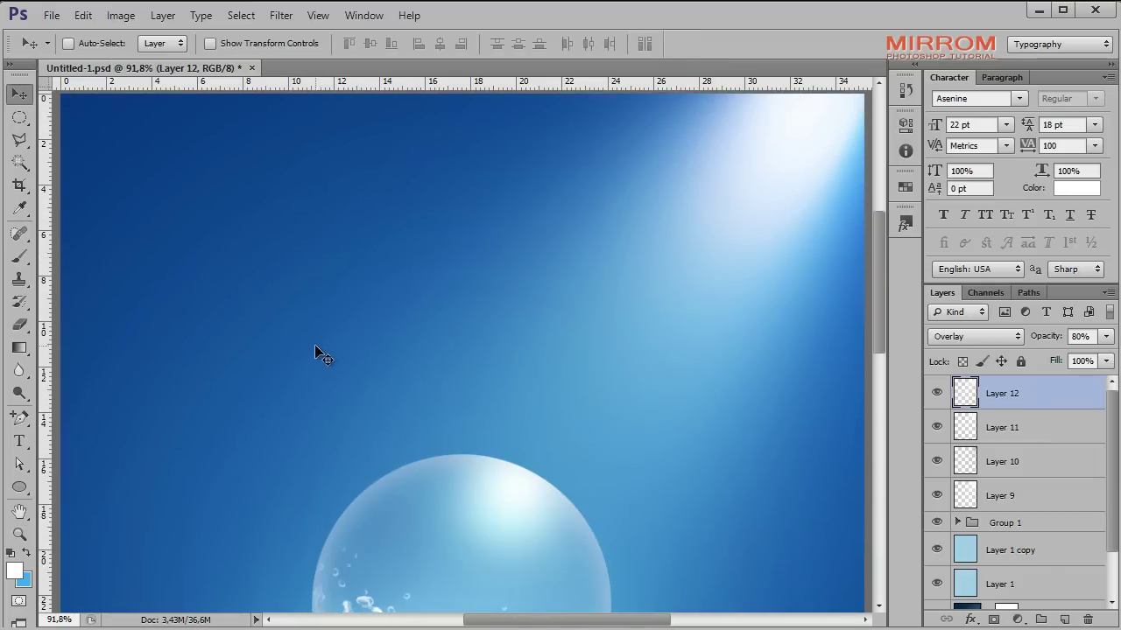
key("ctrl+semicolon")
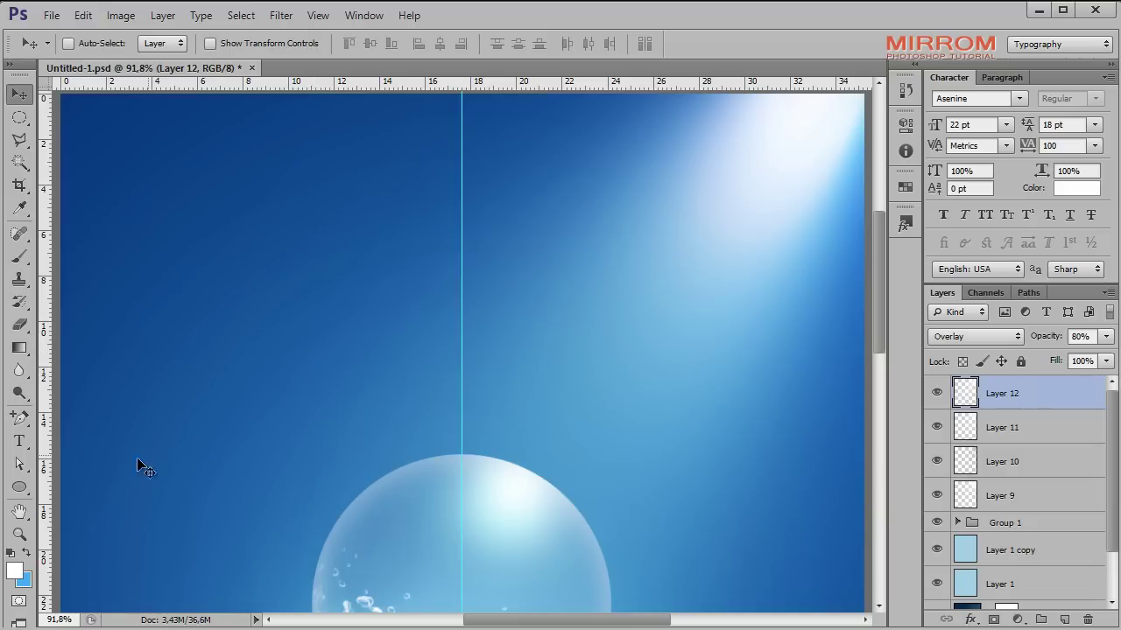
Type the 'conserve water' headline above the sphere at 36 pt.
left_click(25, 443)
key("shift+Tab")
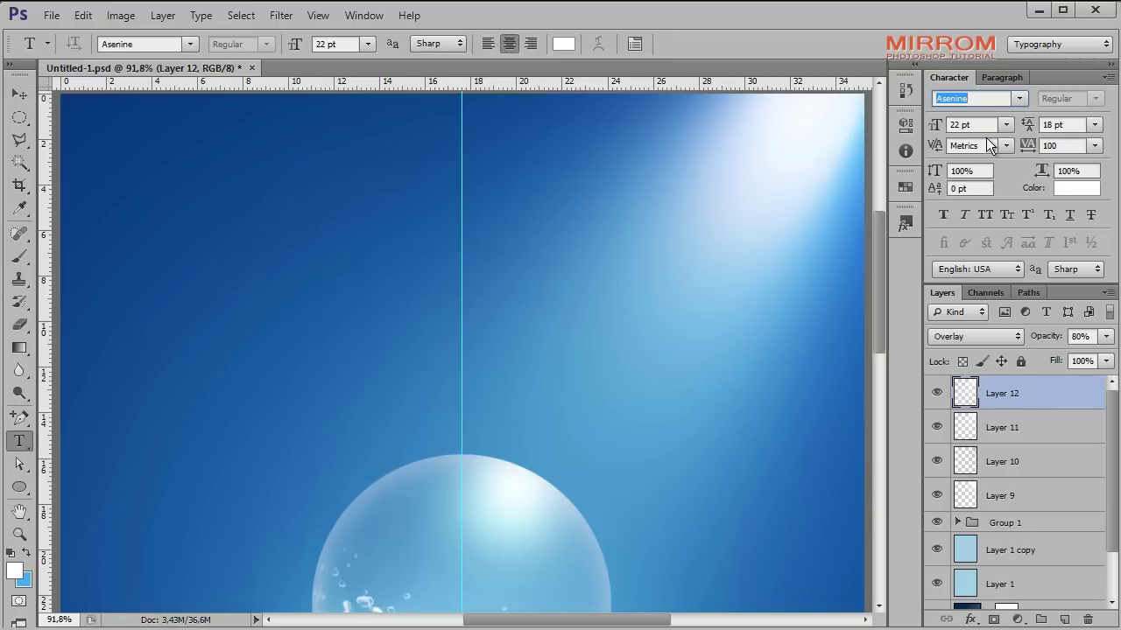
left_click(1006, 125)
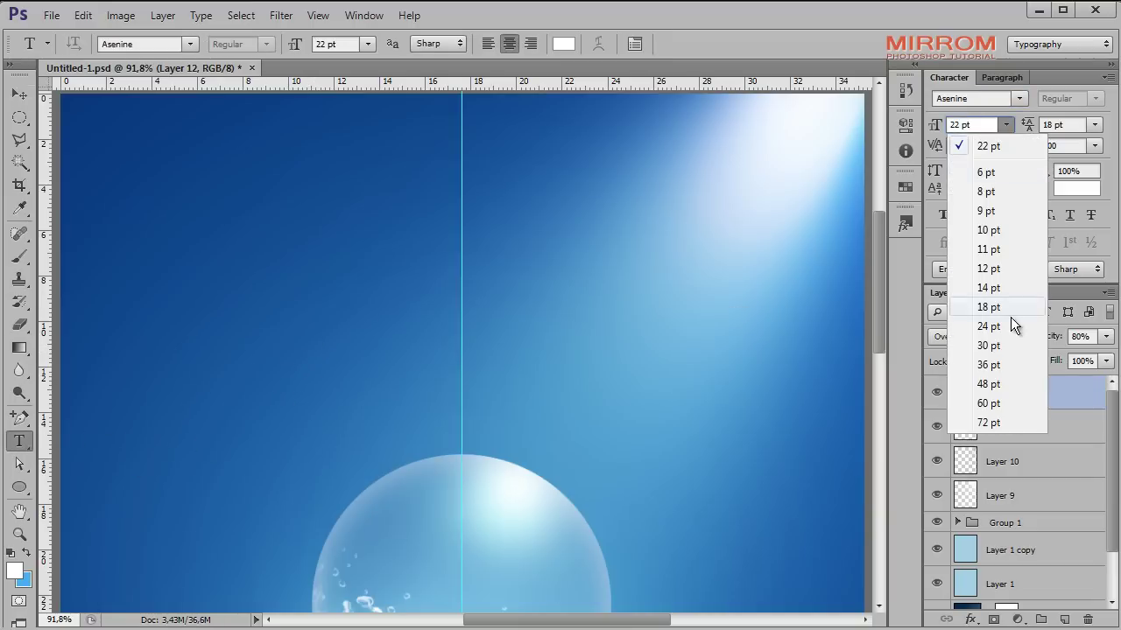
left_click(999, 364)
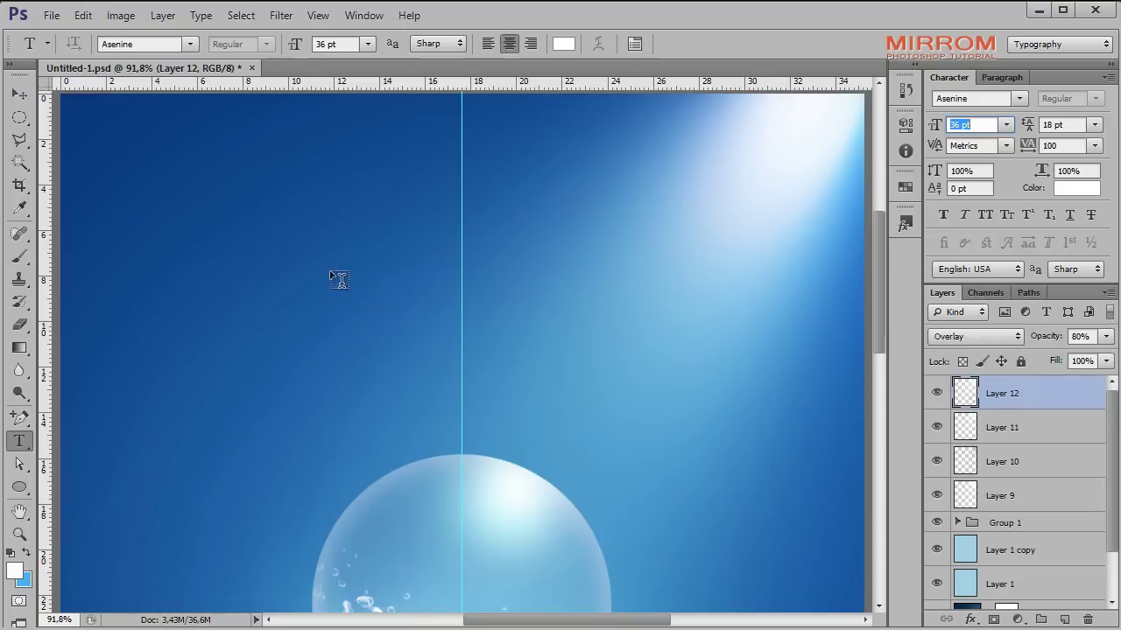
left_click(300, 266)
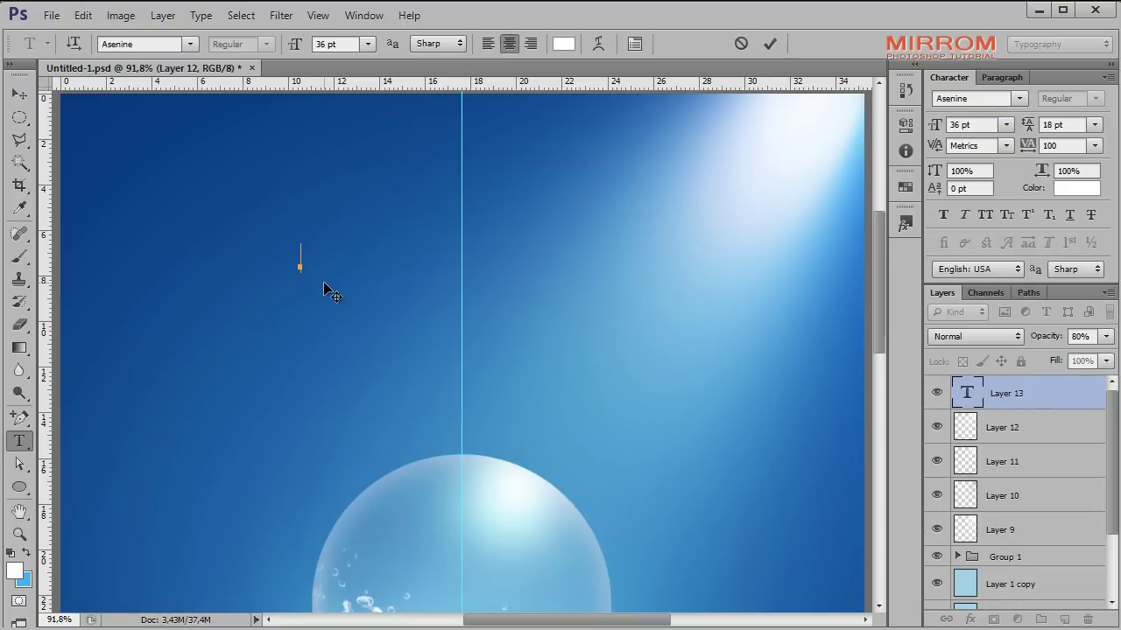
type("COnserve")
type(" water")
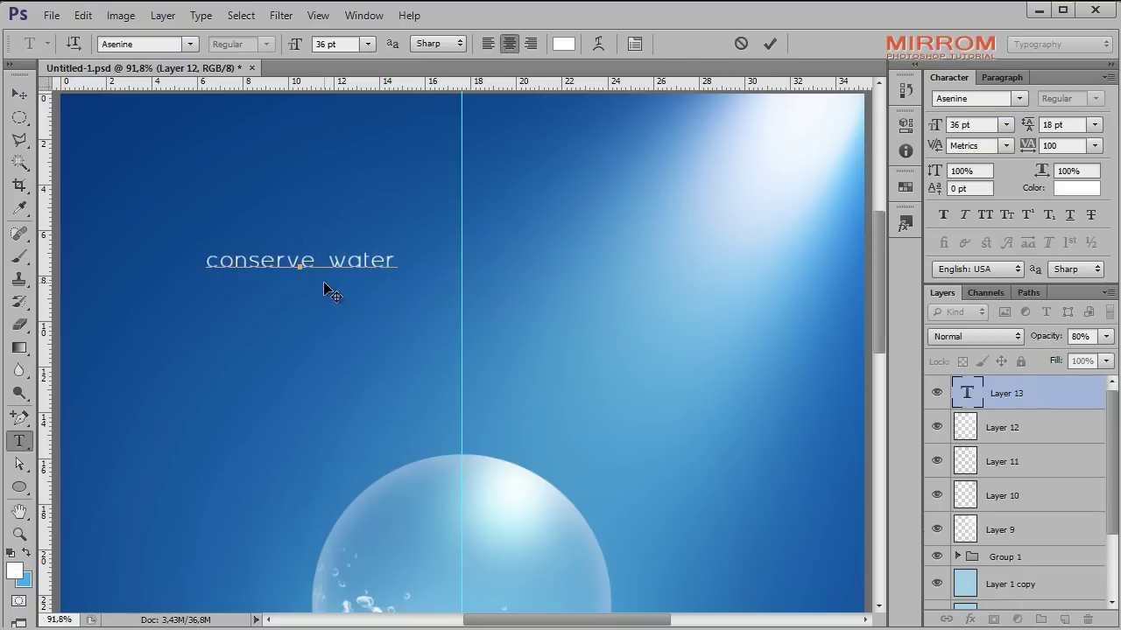
left_click(769, 42)
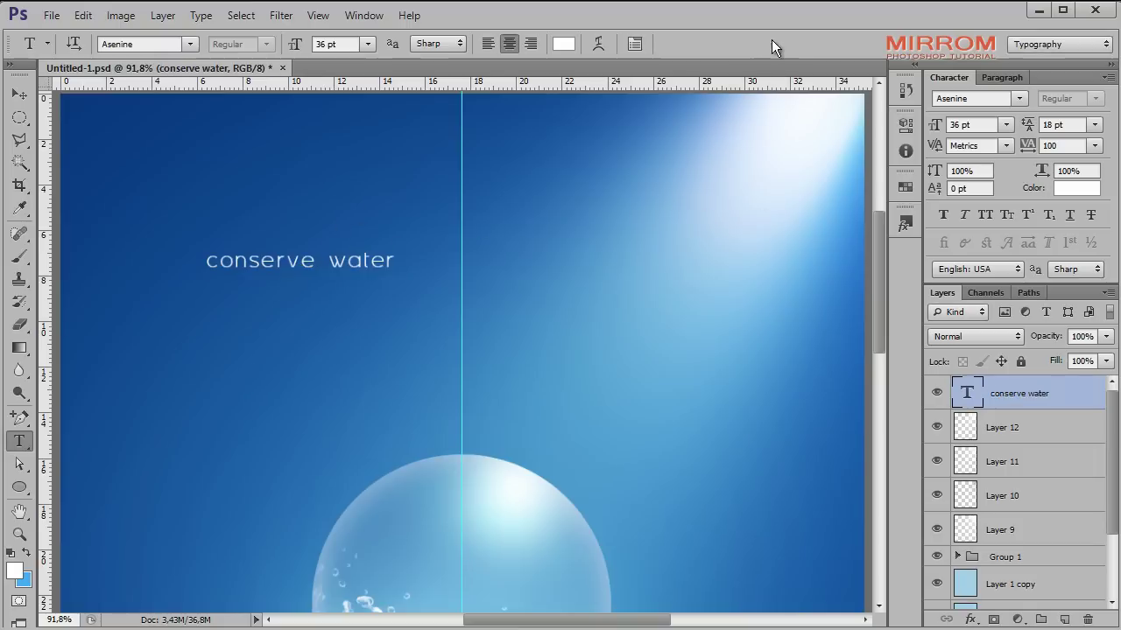
Resize the headline to 80 pt, centre it on the guide and set tracking 25.
left_click(1006, 125)
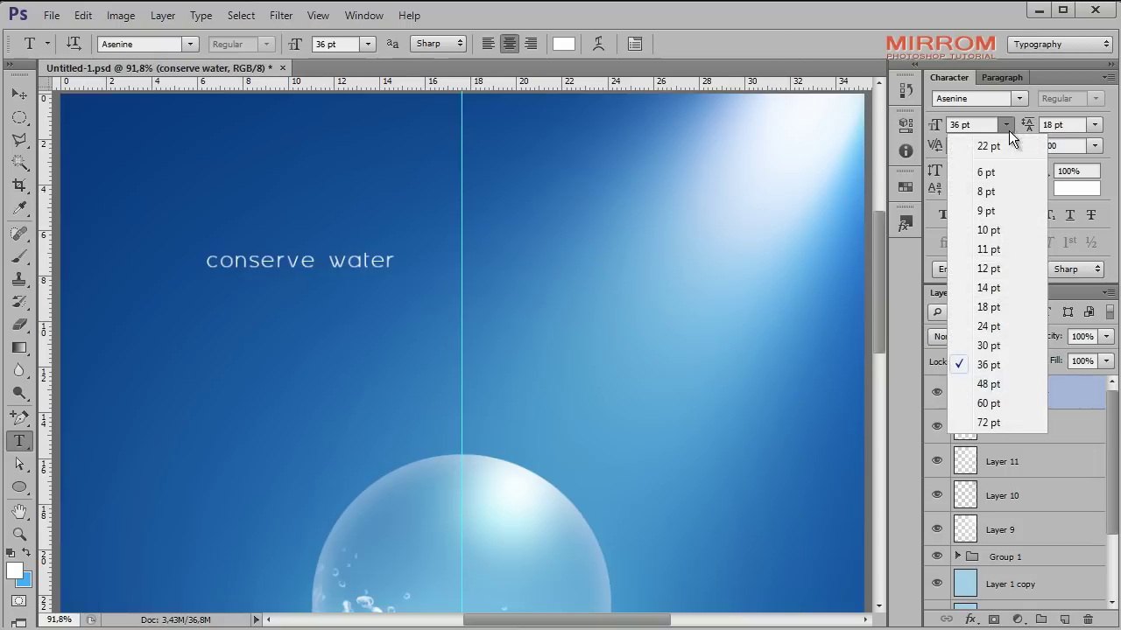
left_click(981, 425)
type("80")
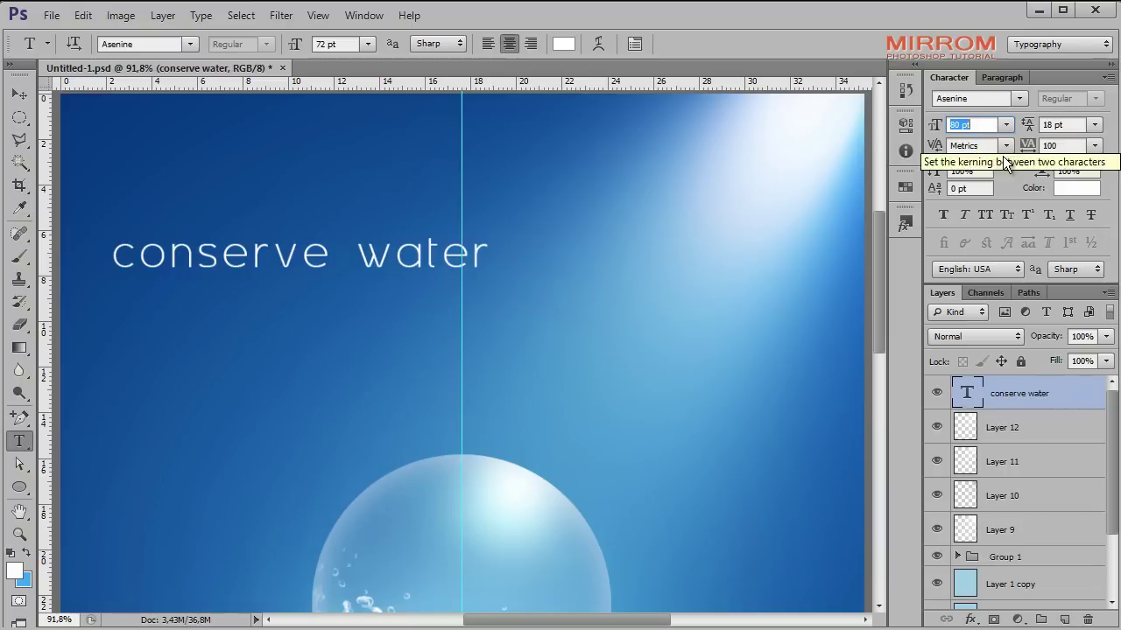
left_click(20, 92)
left_click_drag(339, 270, 473, 278)
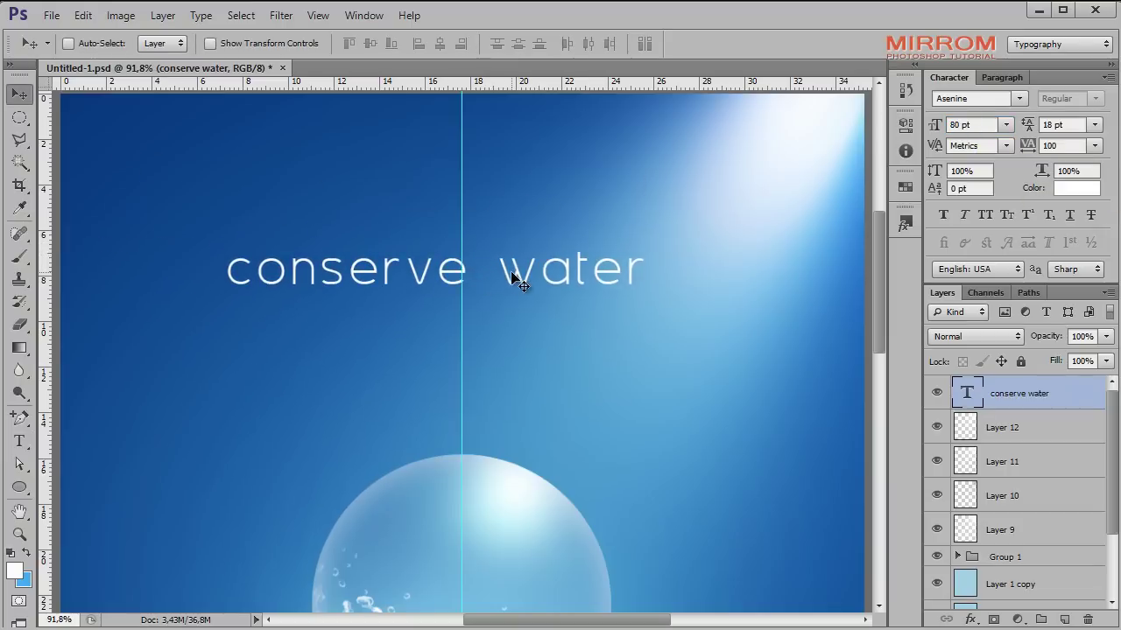
left_click_drag(473, 278, 486, 266)
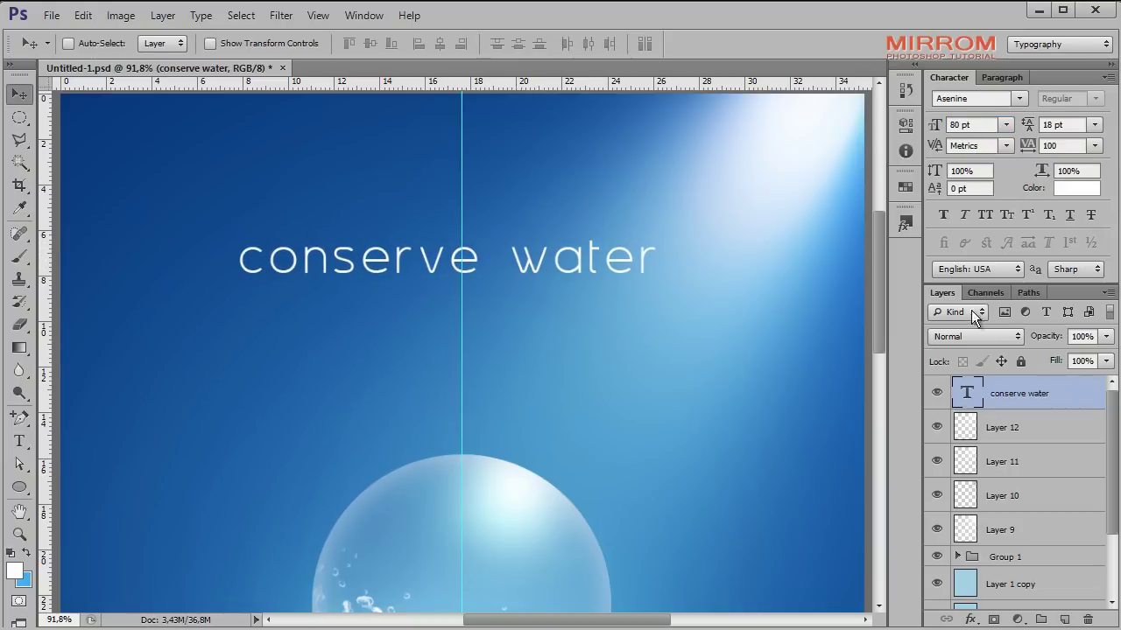
left_click(1094, 146)
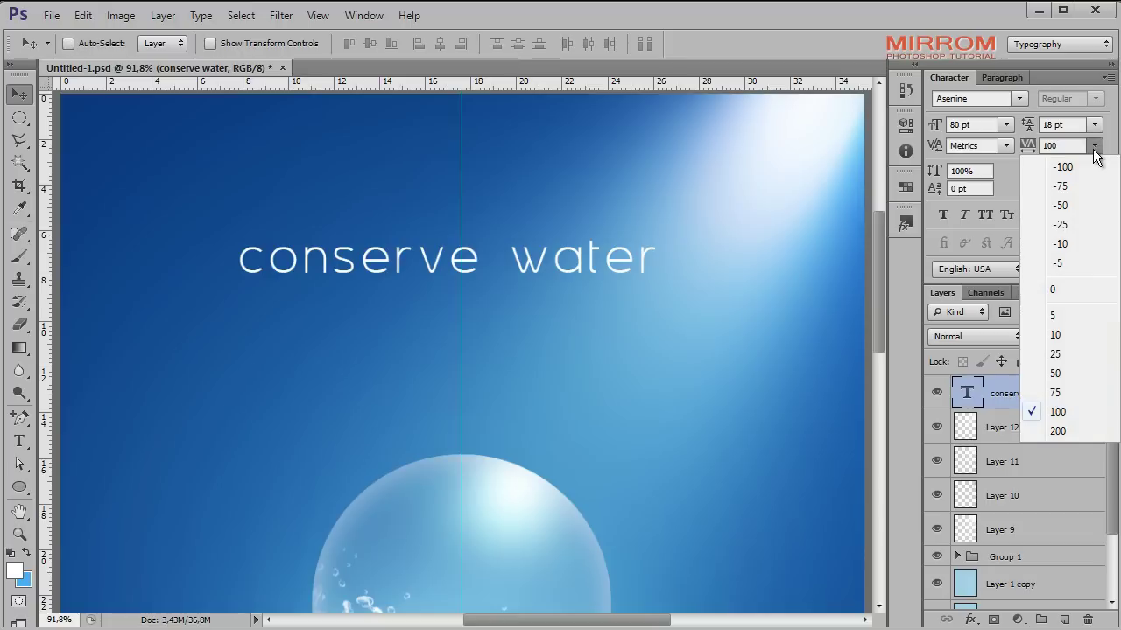
left_click(1068, 360)
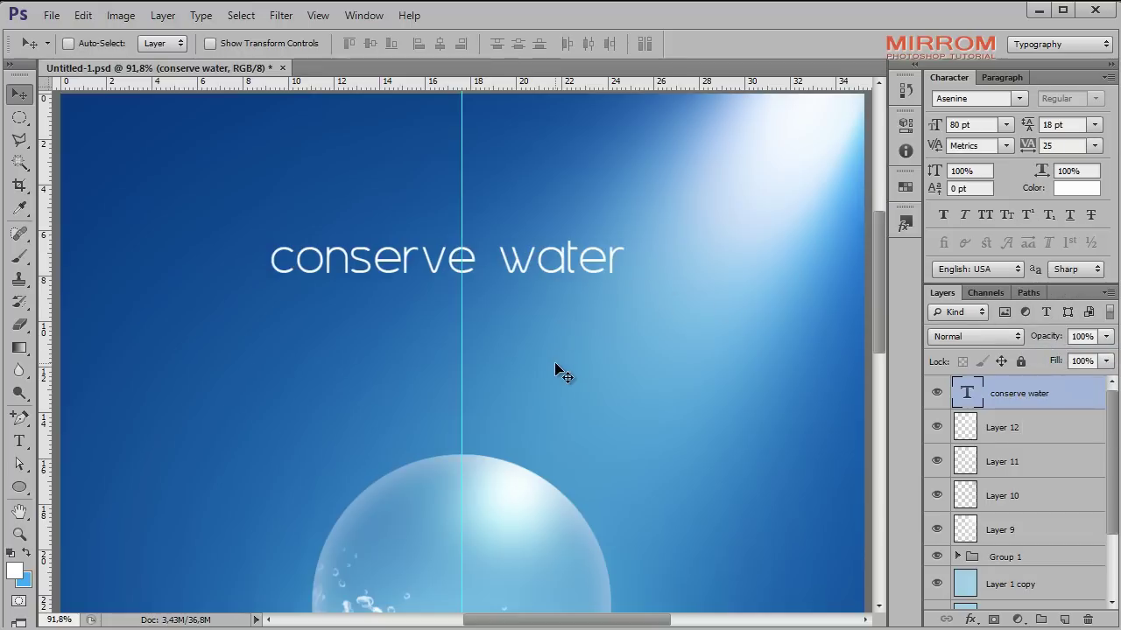
Add 36 pt Asenine text 'When you don't wasre it' and place it under the headline.
left_click(1003, 431)
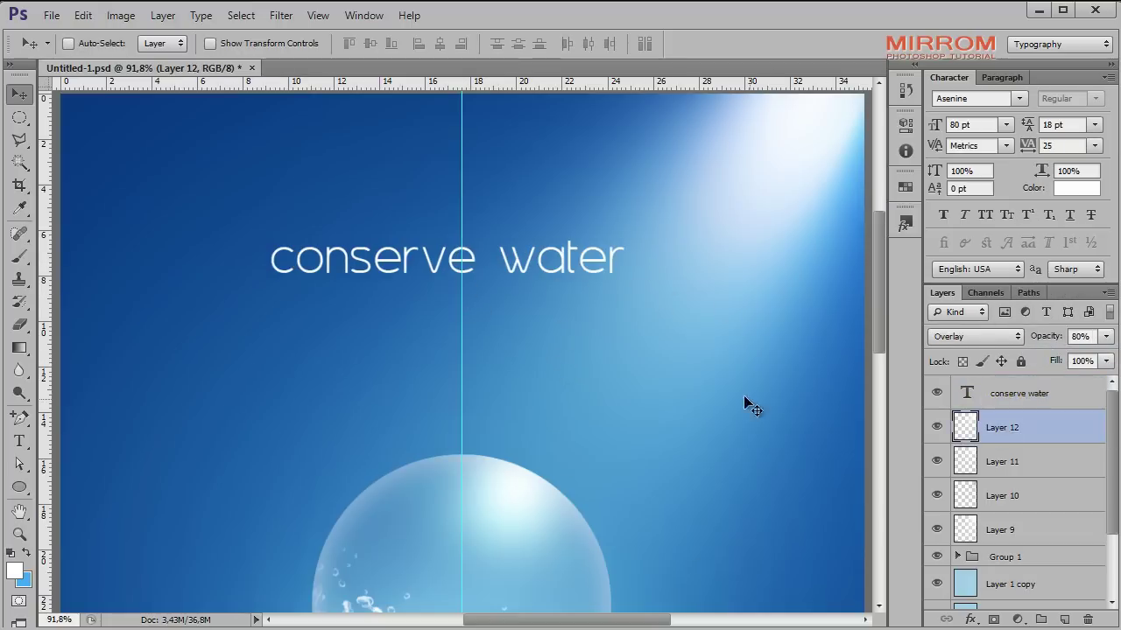
left_click(19, 441)
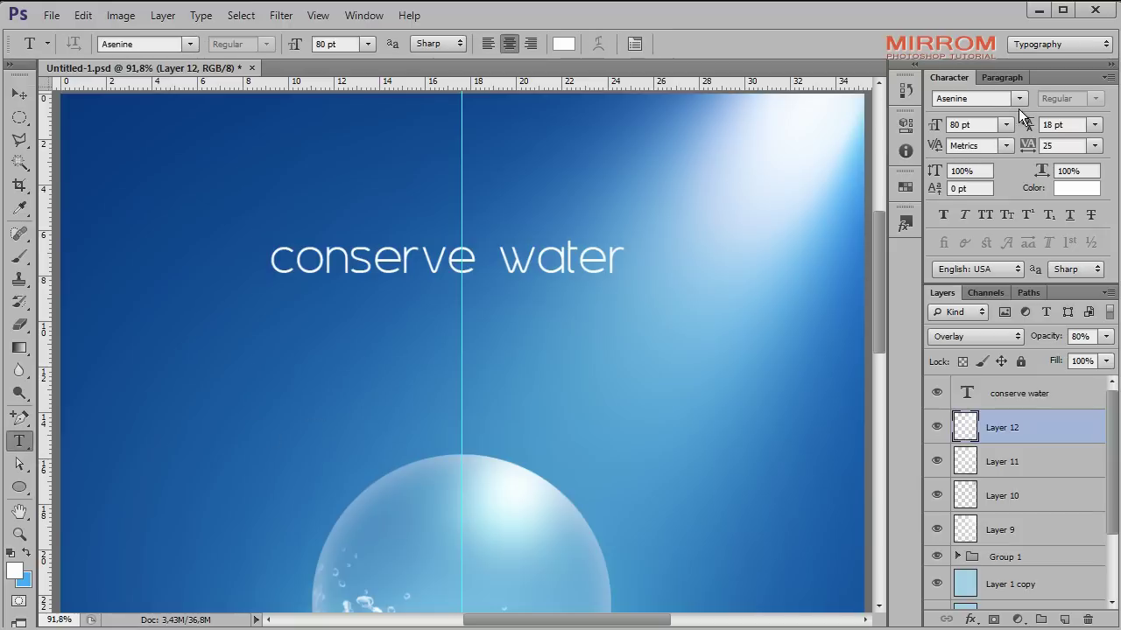
left_click(1019, 98)
left_click(974, 101)
left_click(1006, 125)
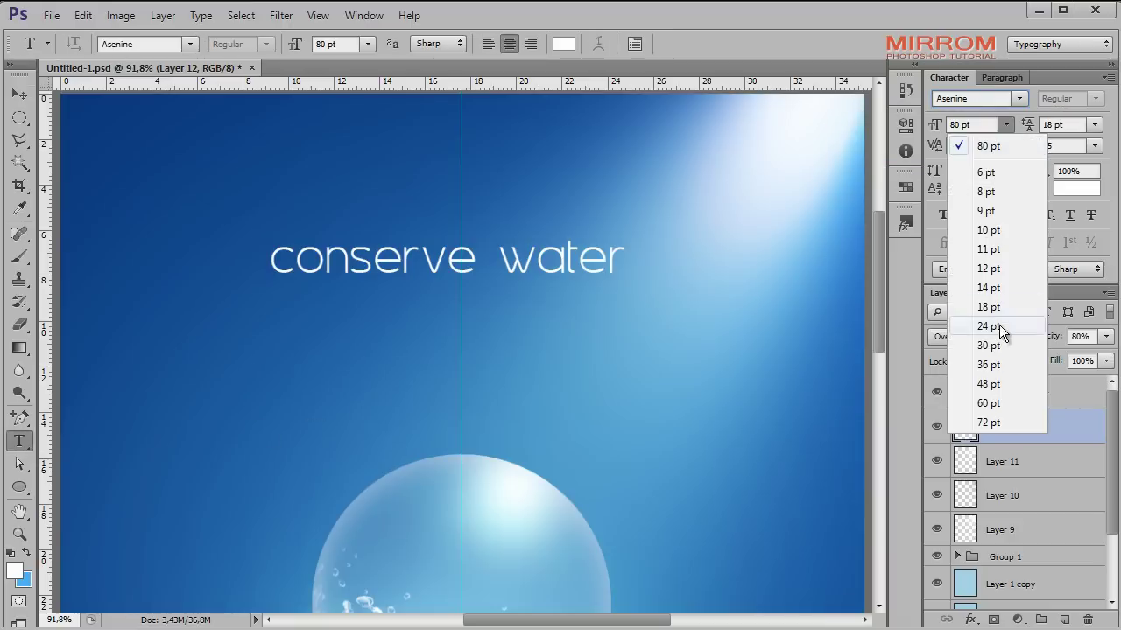
left_click(993, 365)
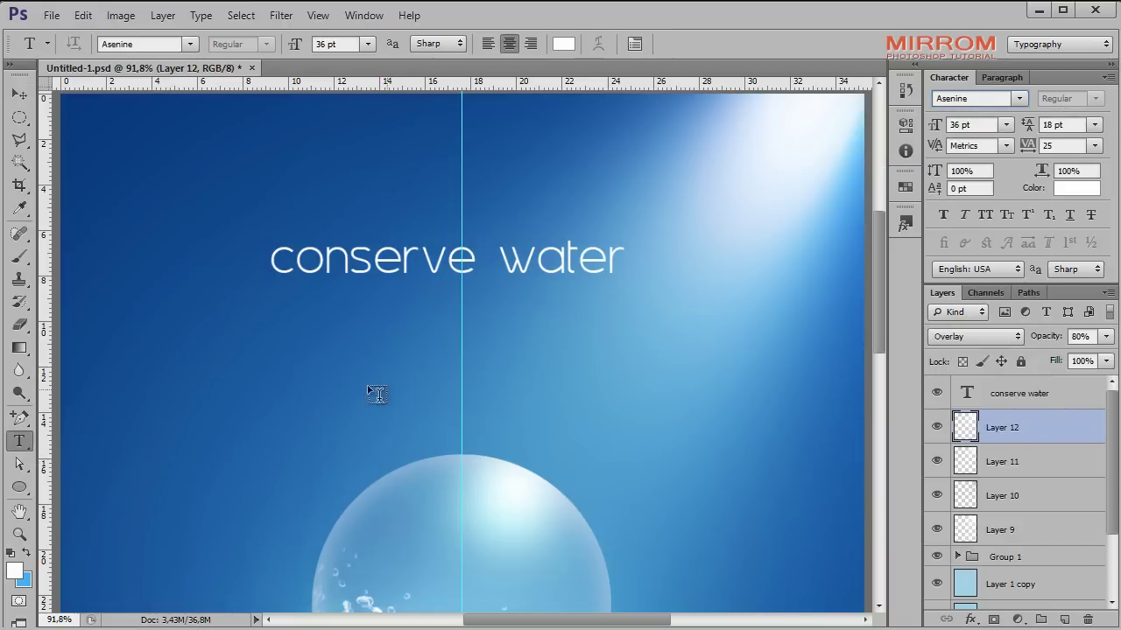
left_click(290, 332)
type("When you don")
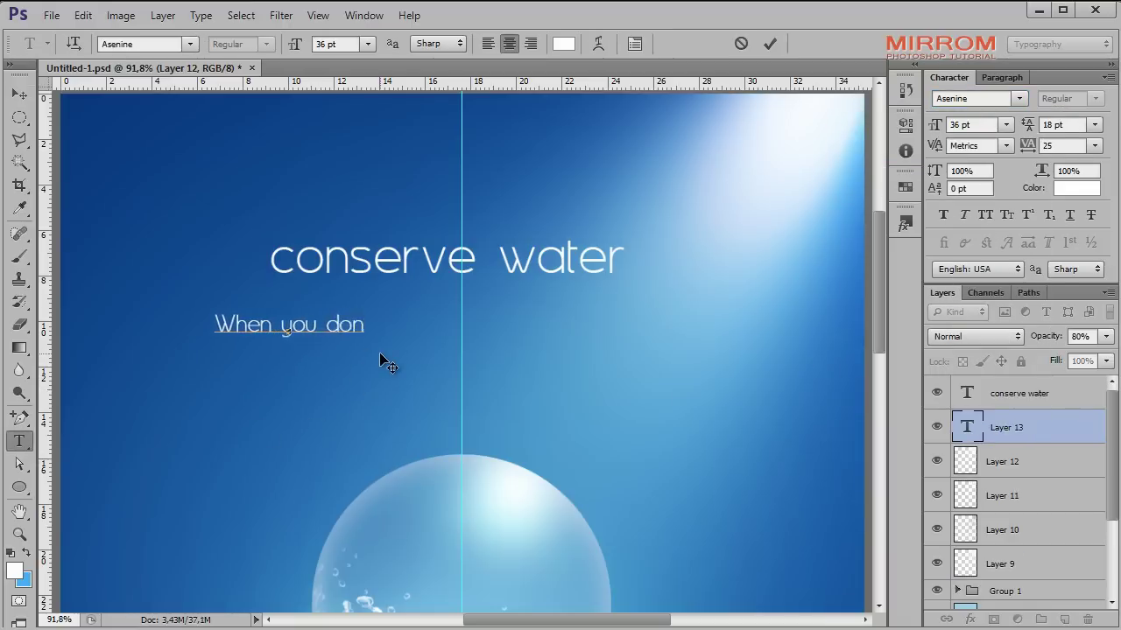
type("'t wasre it")
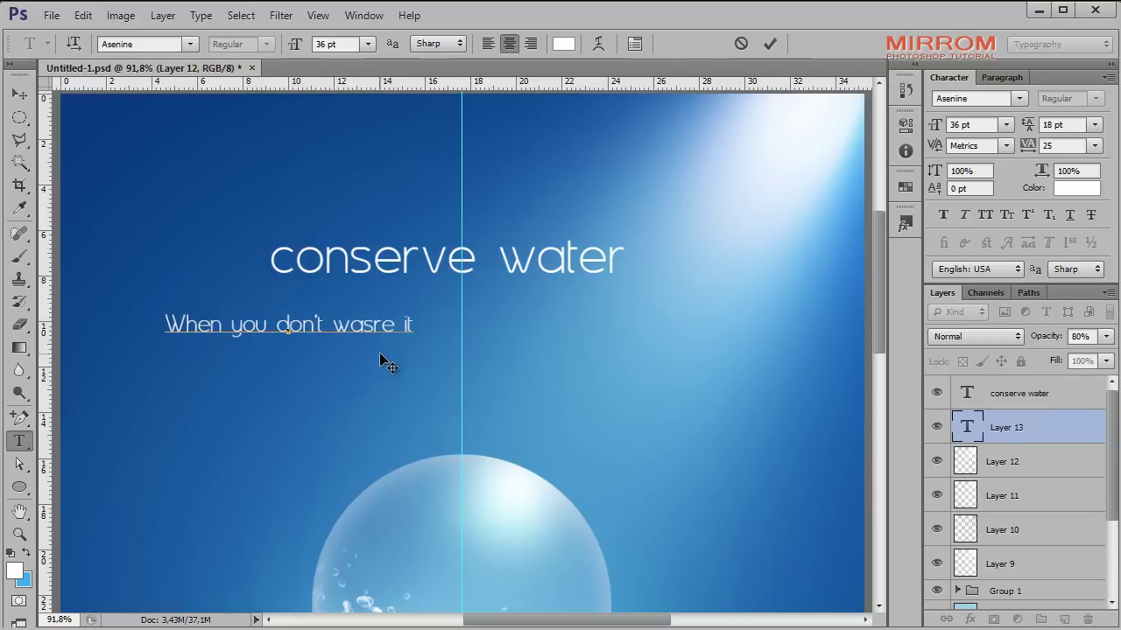
left_click(769, 43)
key("v")
left_click_drag(300, 328, 462, 293)
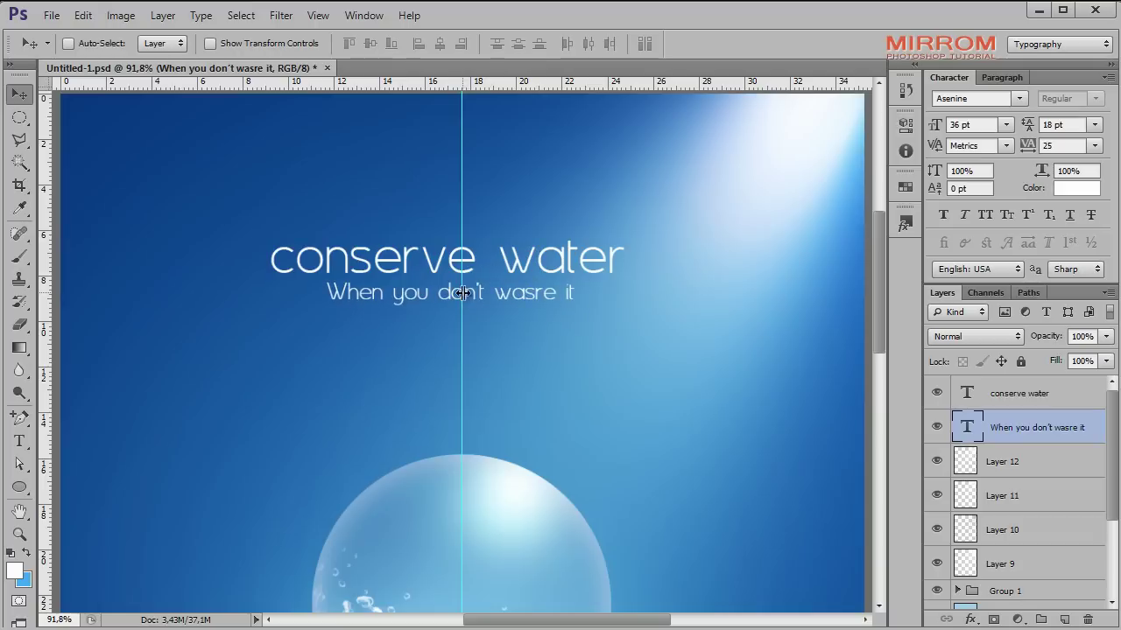
Correct the subtitle typo so it reads 'waste'.
double_click(967, 394)
key("End")
key("Left")
key("Left")
key("Left")
key("BackSpace")
type("t")
key("ctrl+Return")
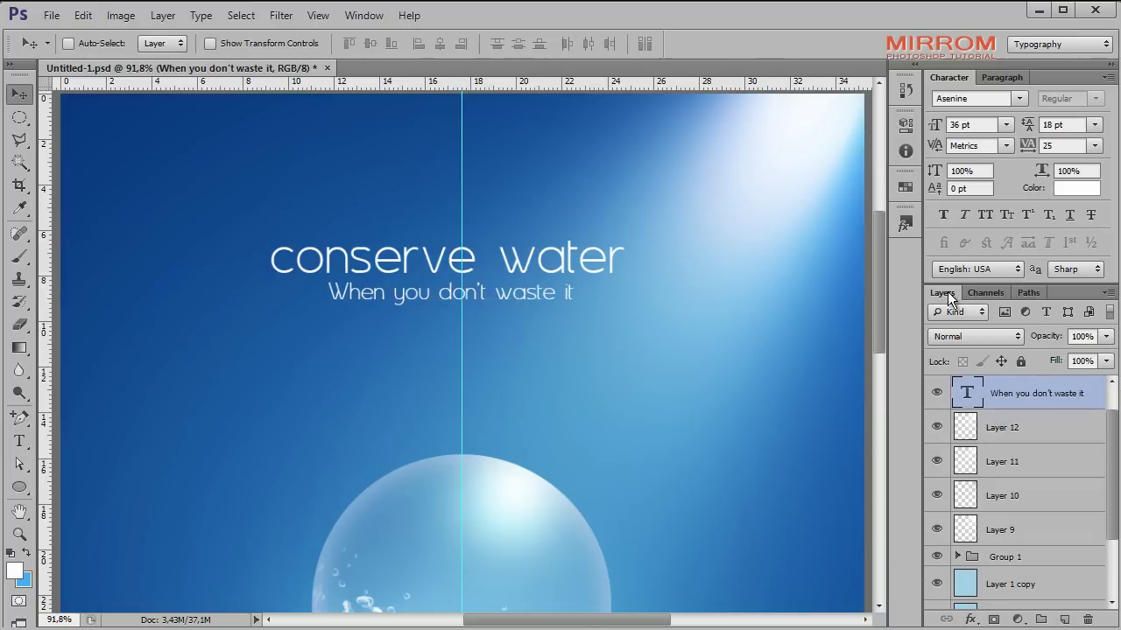
Add 'Water is wonderful' as the subtitle's first line.
double_click(978, 388)
left_click(506, 291)
key("Return")
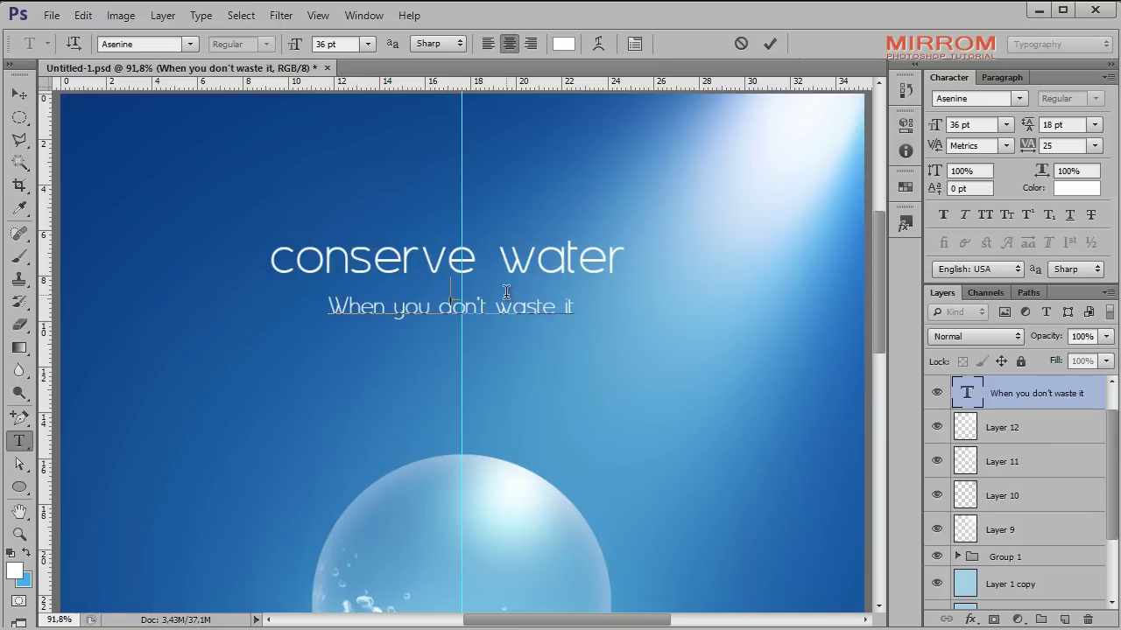
type("Water is wonderful")
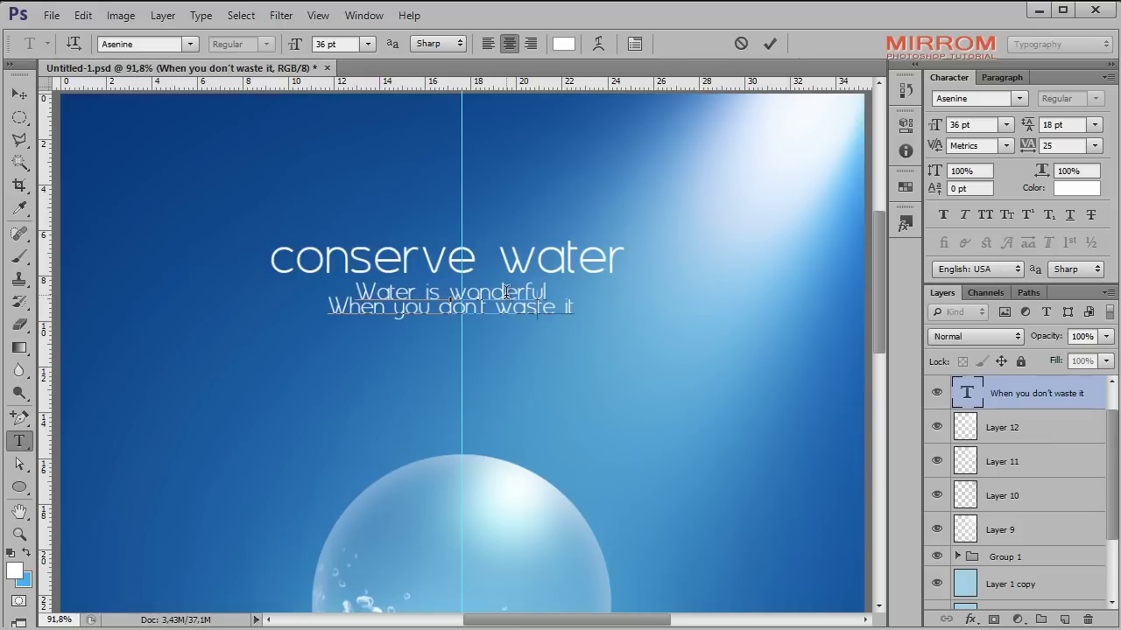
left_click(769, 43)
Set the subtitle leading to 25 pt and centre it horizontally with the headline.
left_click(1094, 124)
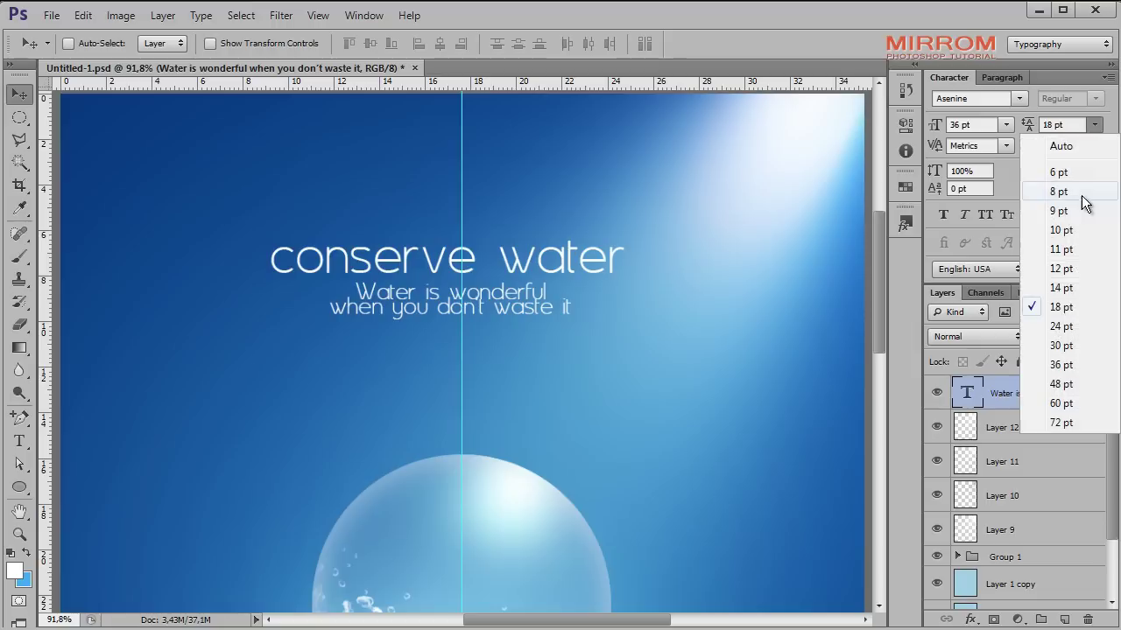
left_click(1064, 124)
type("25")
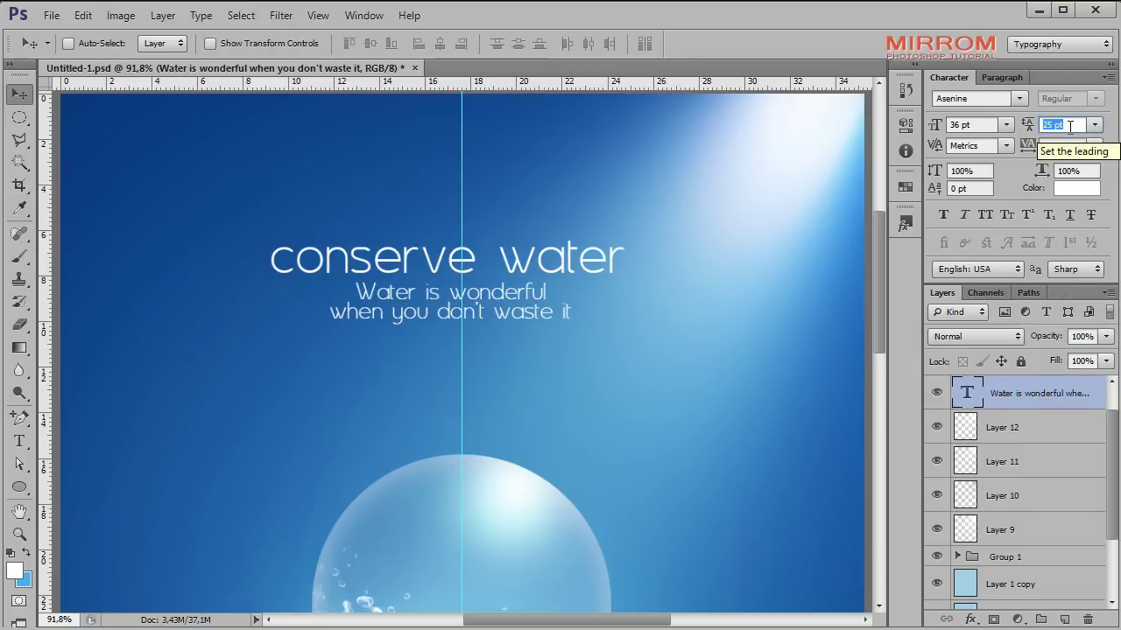
key("Return")
scroll(1033, 429, "up", 1)
left_click(1033, 402, "shift")
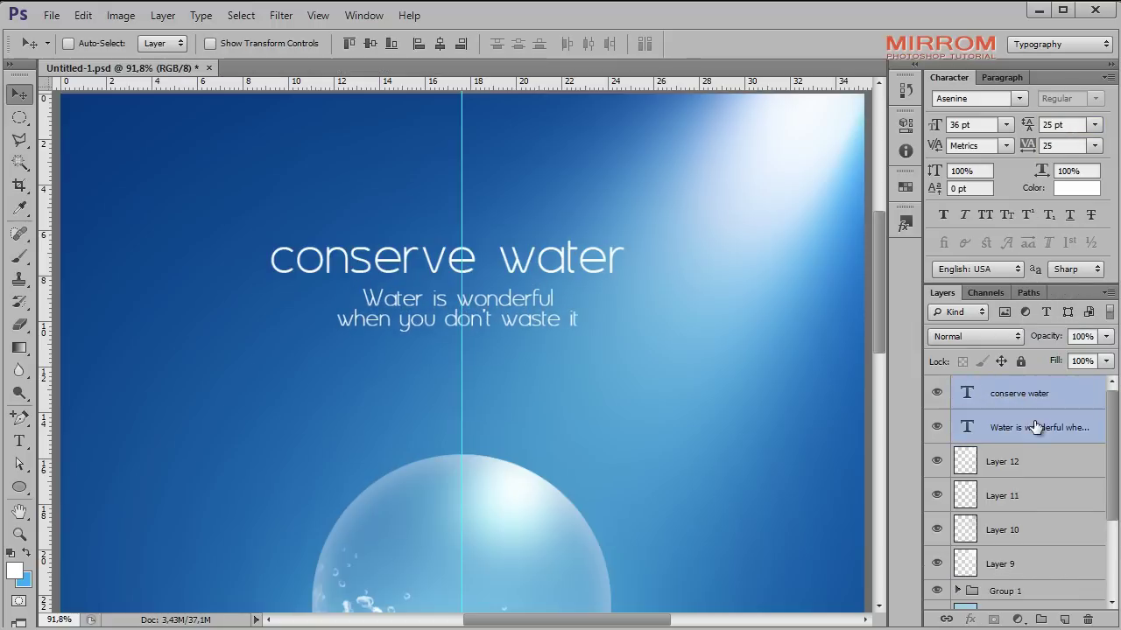
left_click(439, 45)
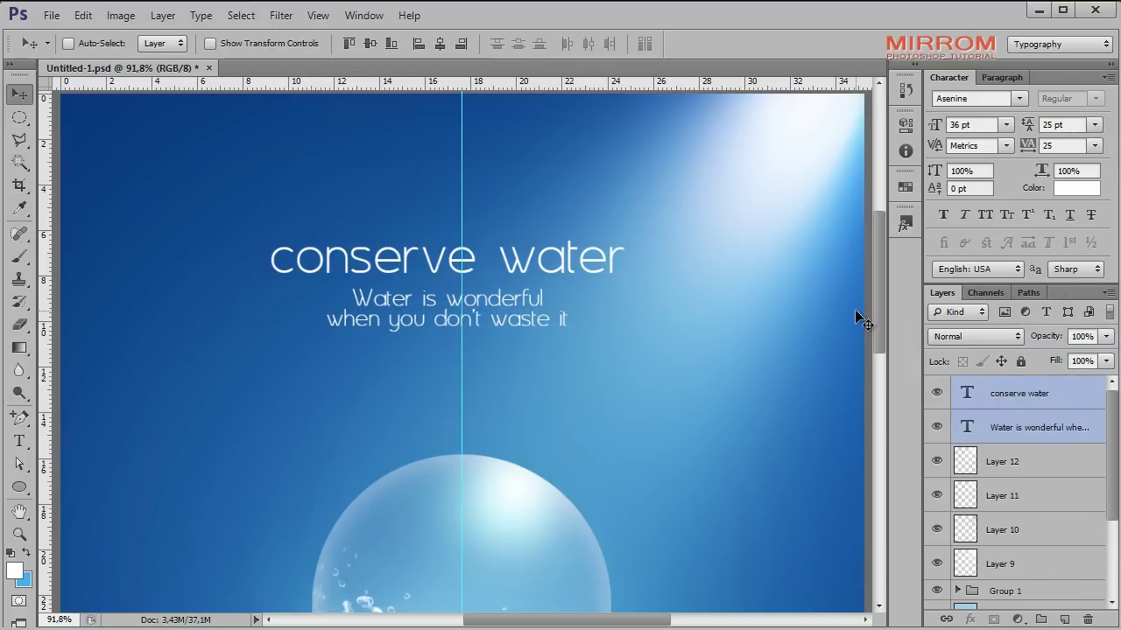
Fit the poster in view and nudge the headline and subtitle down and slightly right.
left_click_drag(879, 322, 879, 464)
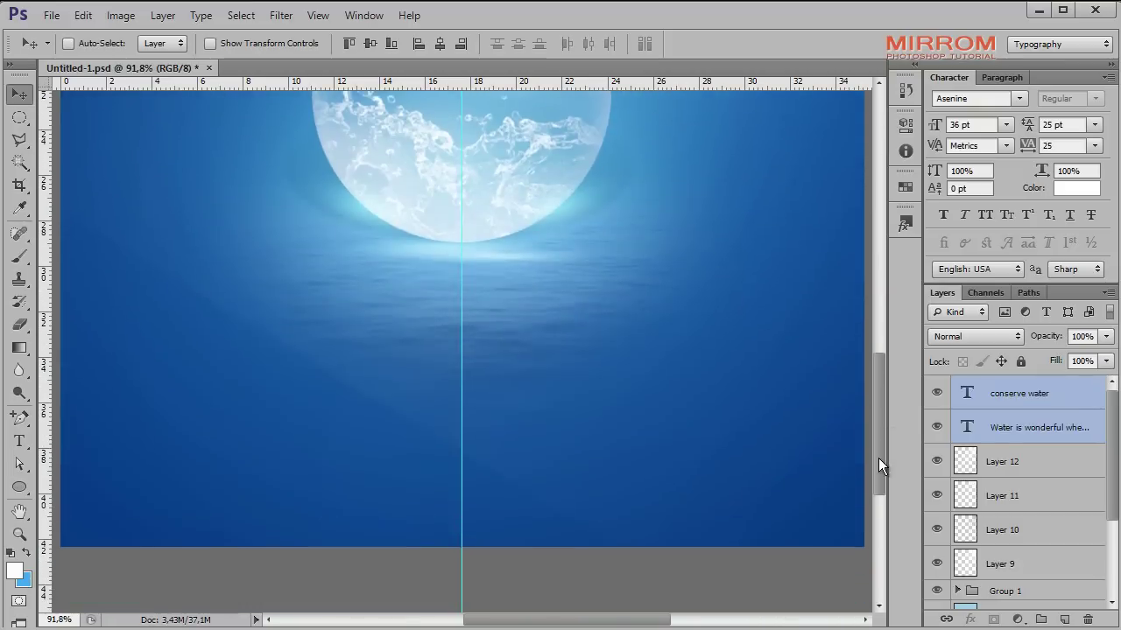
key("z")
left_click(578, 43)
left_click(547, 44)
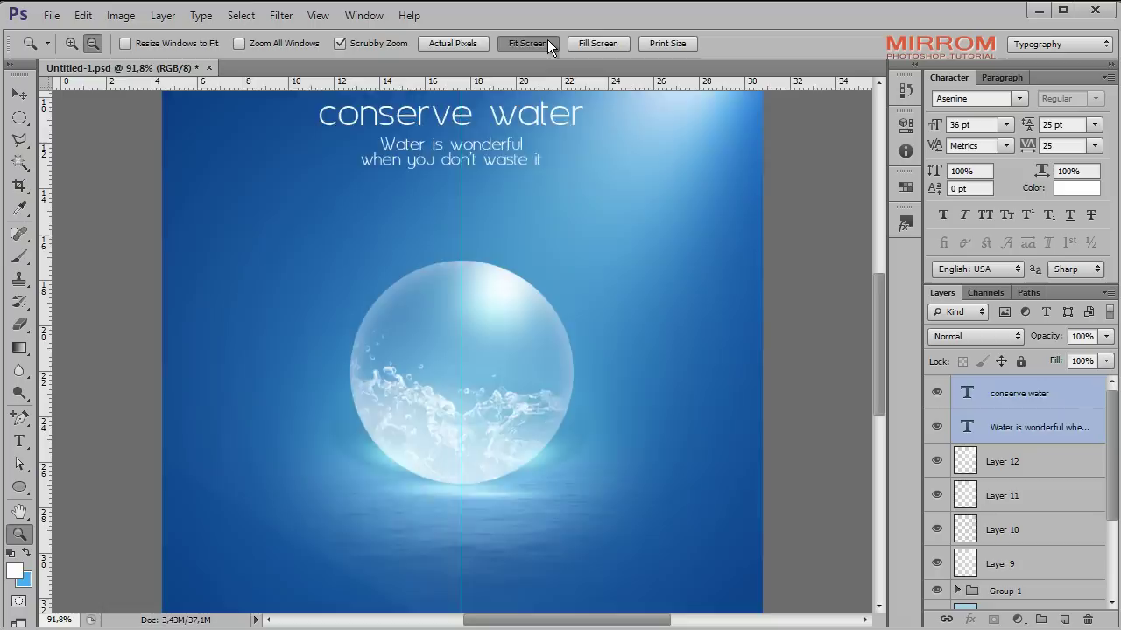
key("v")
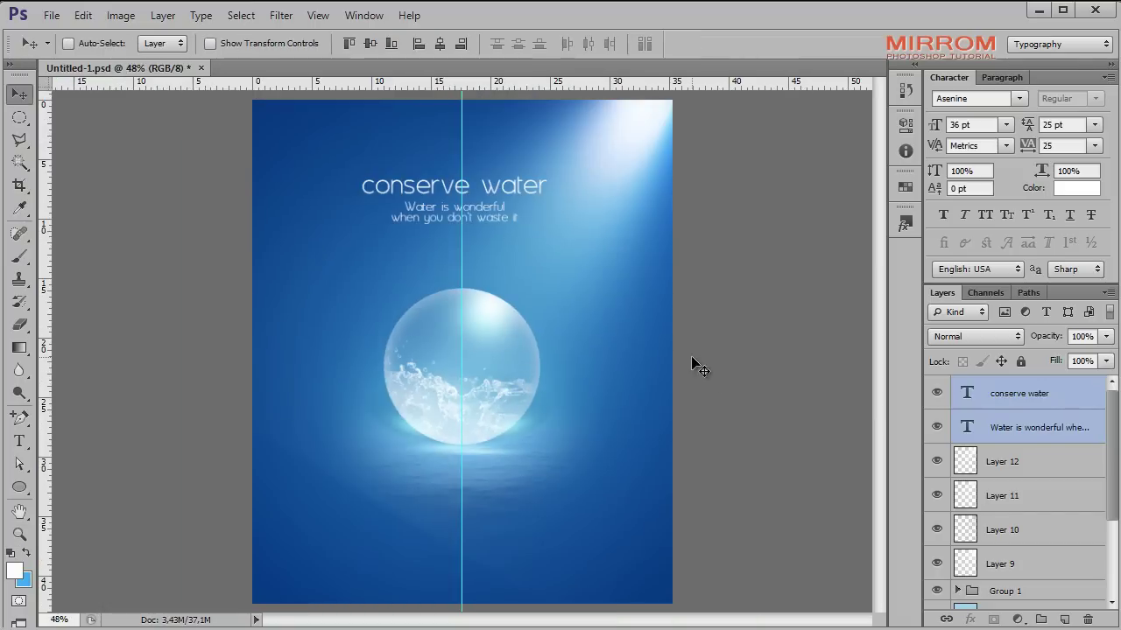
key("shift+Down")
key("shift+Down")
key("shift+Right")
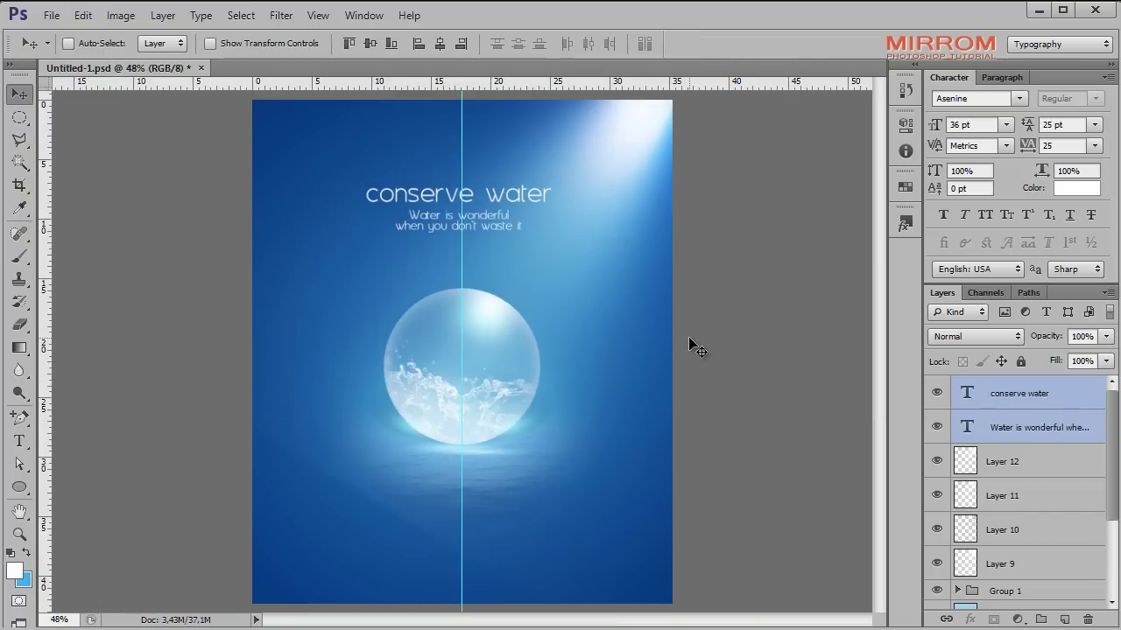
key("shift+Right")
Paste a lorem-ipsum paragraph into a text box below the sphere and lower it slightly.
left_click(1033, 464)
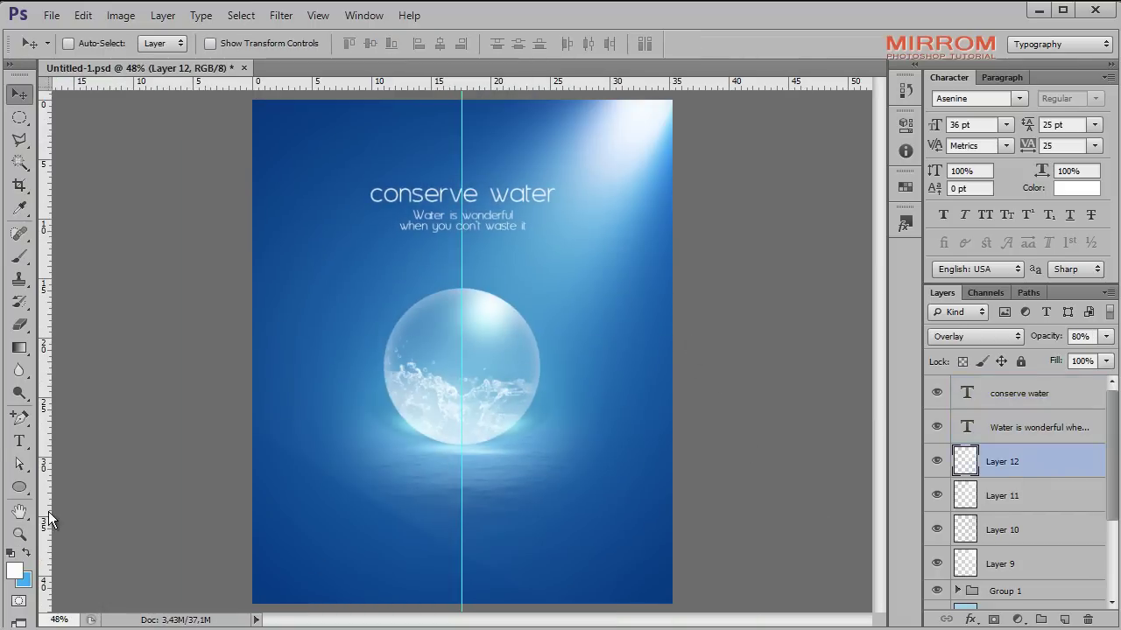
left_click(19, 441)
left_click_drag(331, 497, 593, 558)
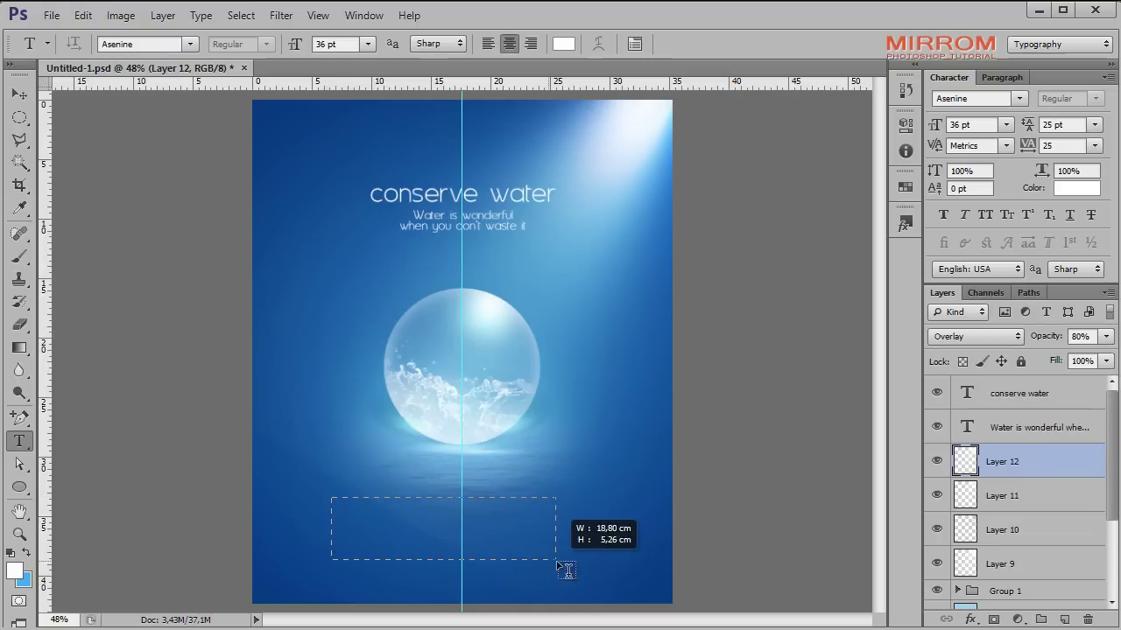
key("ctrl+v")
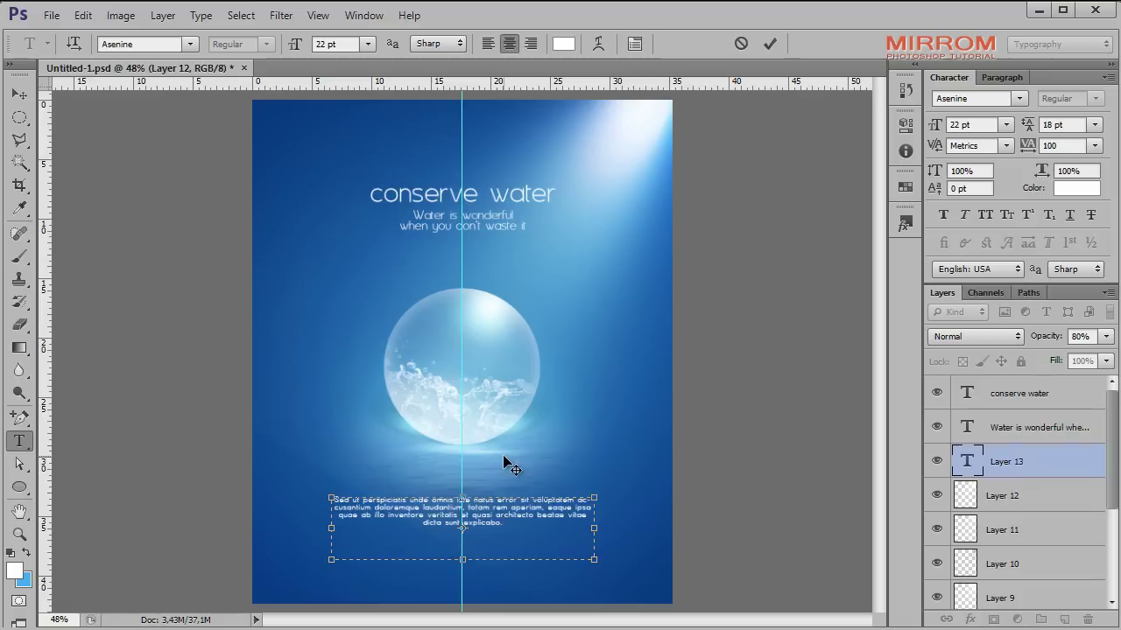
left_click(770, 44)
key("v")
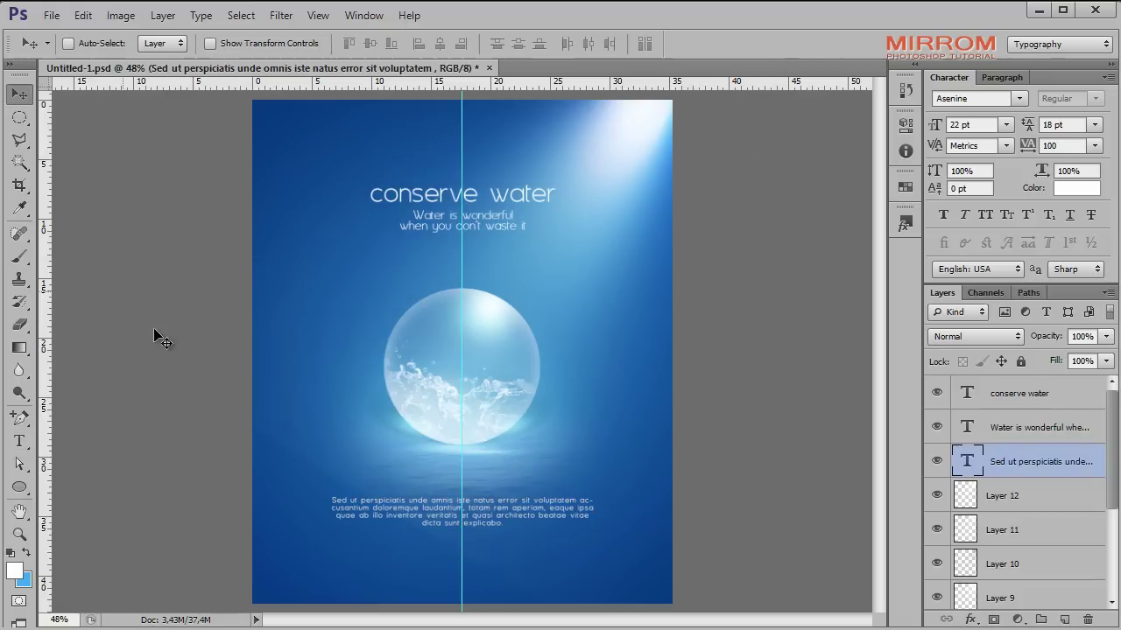
left_click_drag(528, 520, 530, 529)
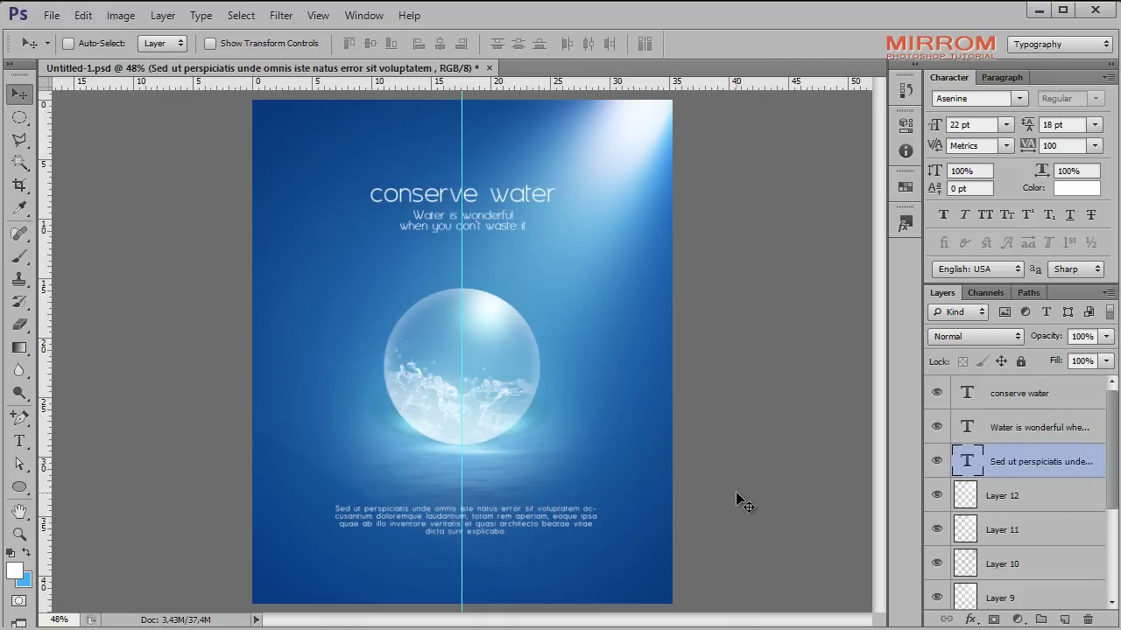
Draw a rounded rectangle at the top-left, fill it #0055a6 and rasterize it.
left_click(19, 488)
left_click(88, 502)
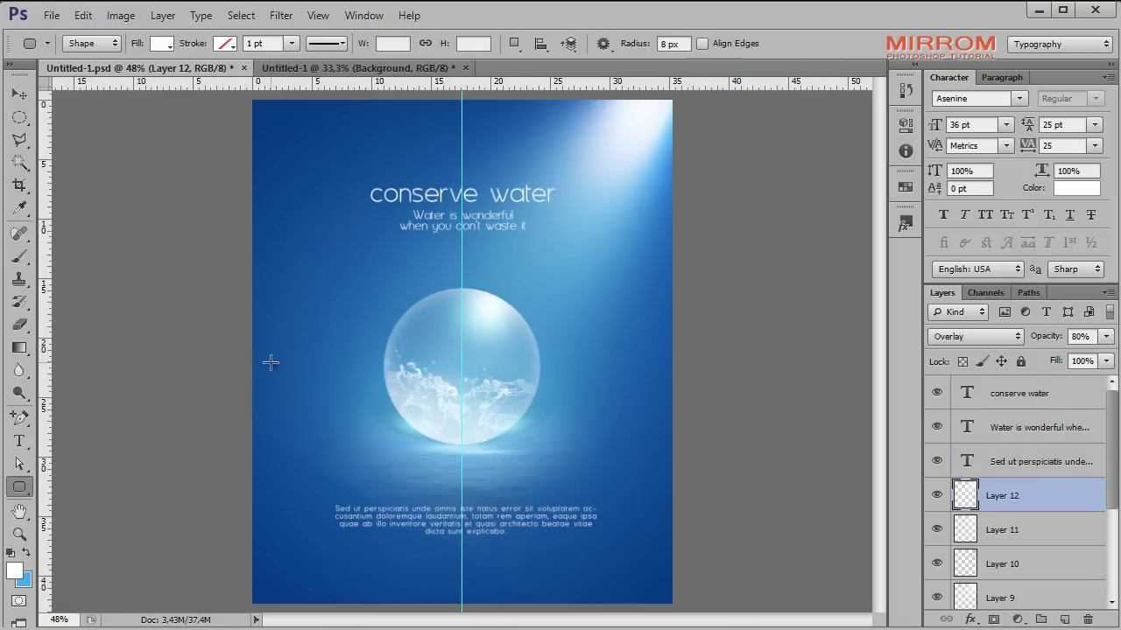
left_click_drag(285, 124, 350, 148)
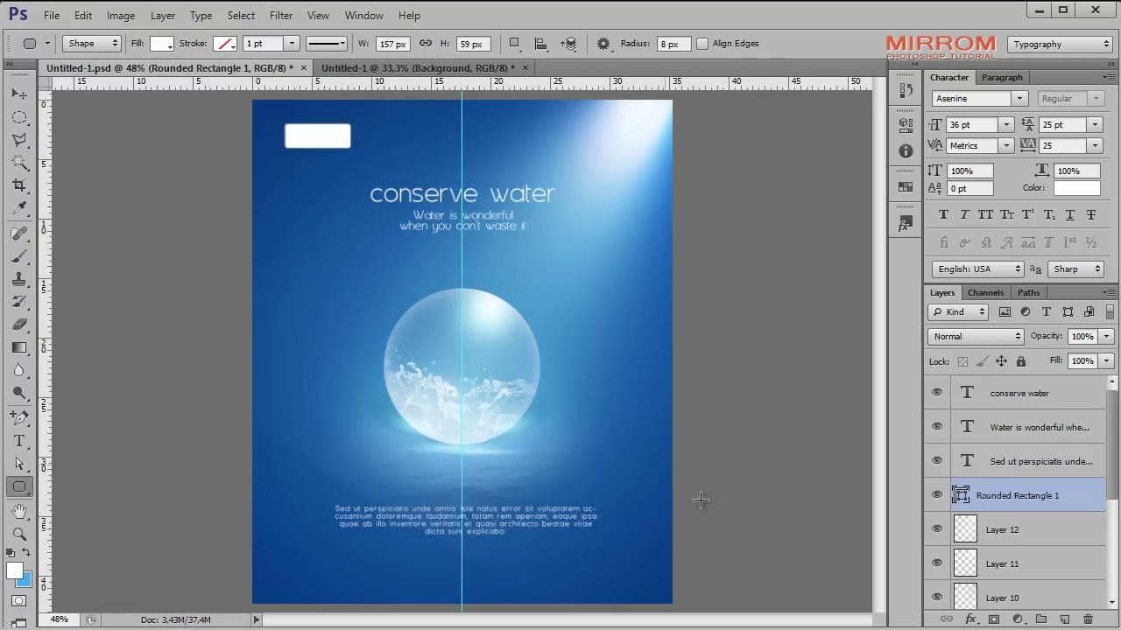
double_click(964, 496)
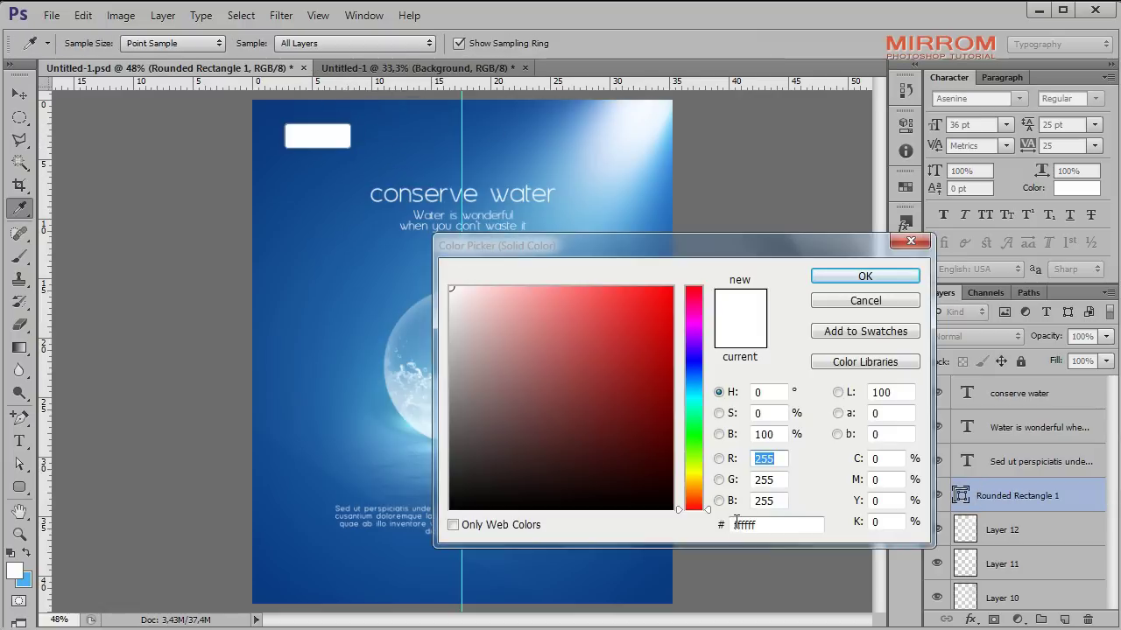
type("0055a6")
left_click(865, 277)
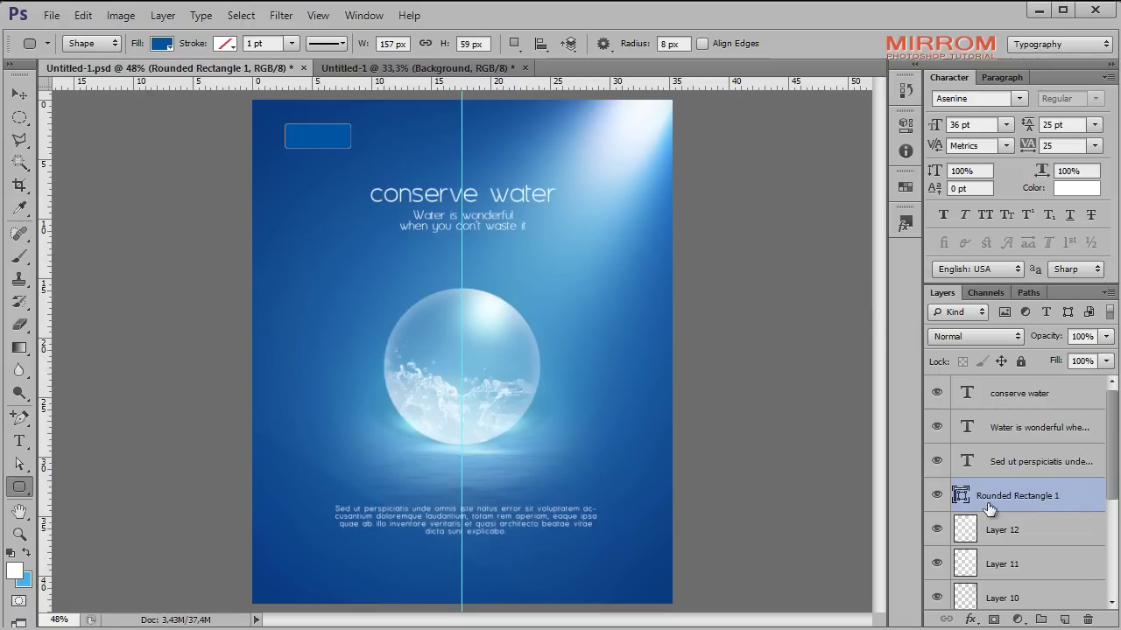
right_click(1007, 495)
left_click(901, 380)
Zoom in on the badge and move the blue rectangle slightly left.
key("v")
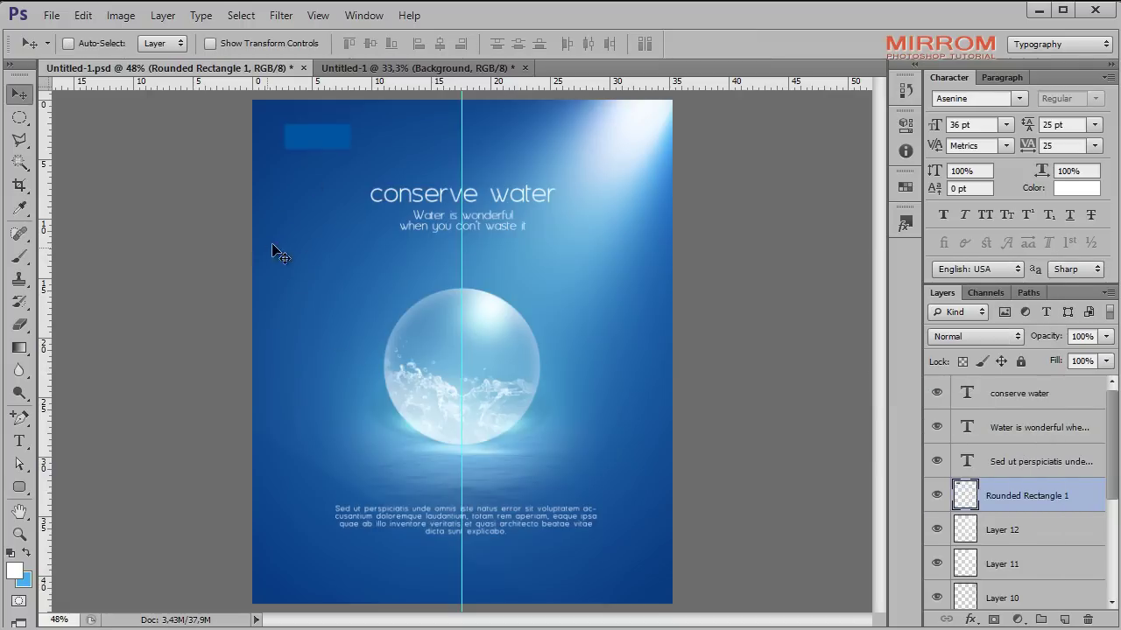
left_click(19, 534)
left_click(598, 43)
scroll(58, 210, "up", 3)
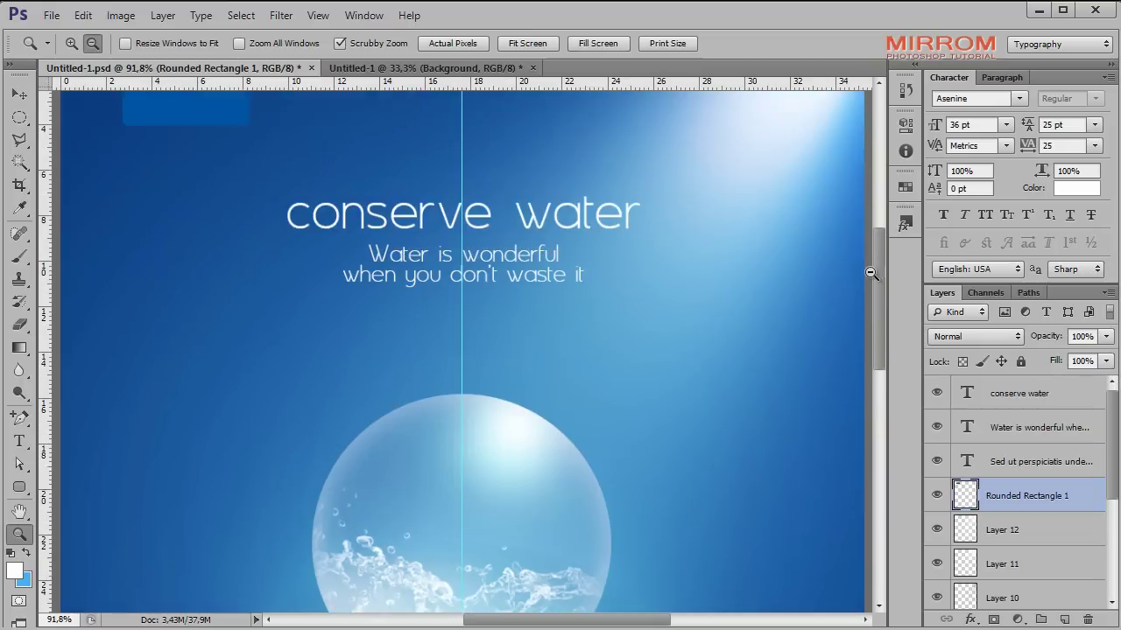
scroll(58, 210, "up", 2)
key("v")
left_click_drag(138, 193, 118, 195)
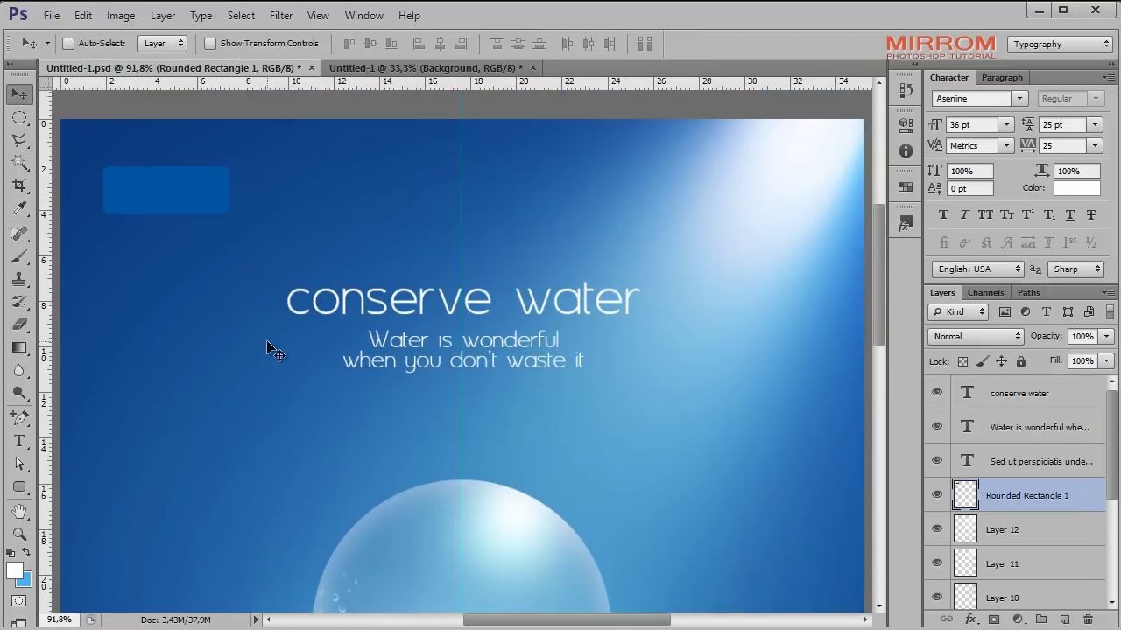
Add Arial text 'CALL CENTER' with a phone number on the blue badge.
key("t")
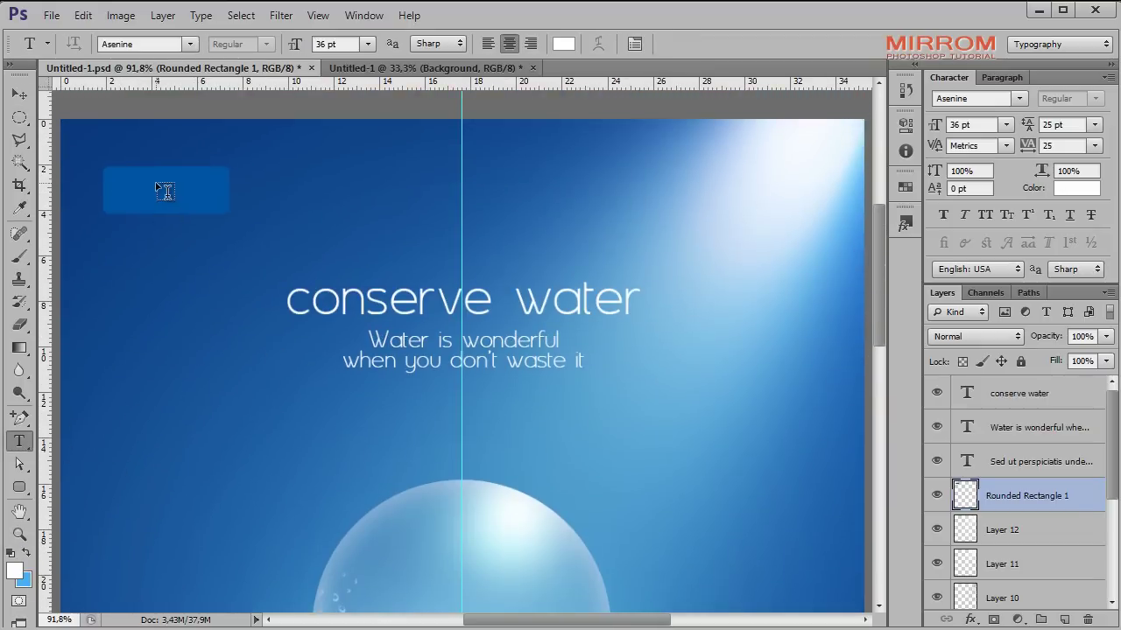
left_click(1019, 98)
scroll(963, 262, "up", 2)
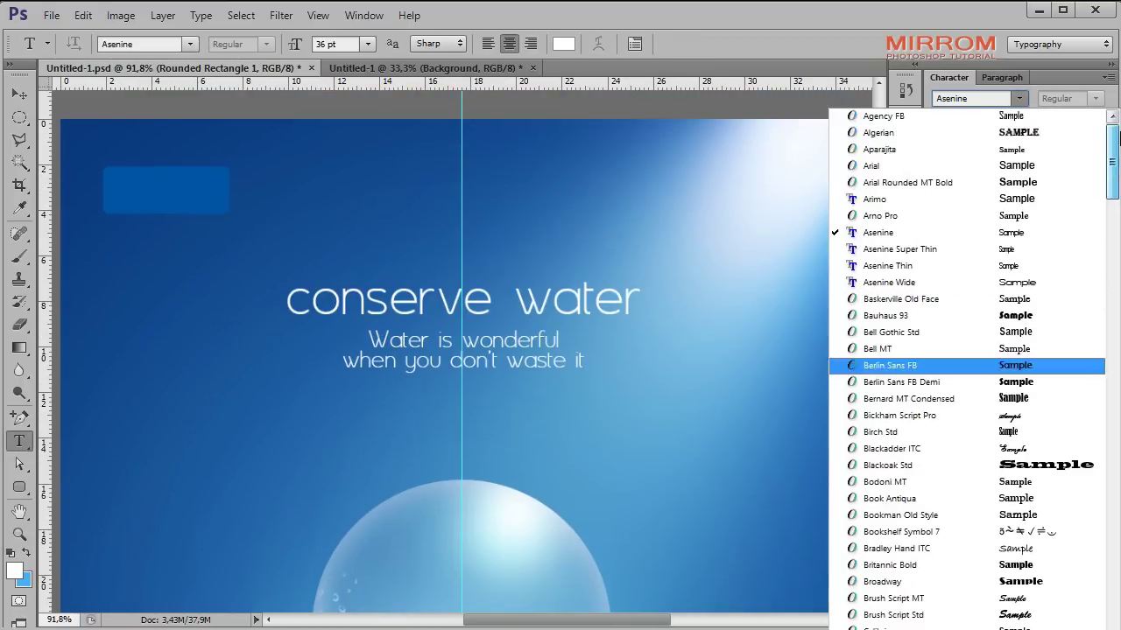
left_click(948, 166)
left_click(158, 187)
type("CALL")
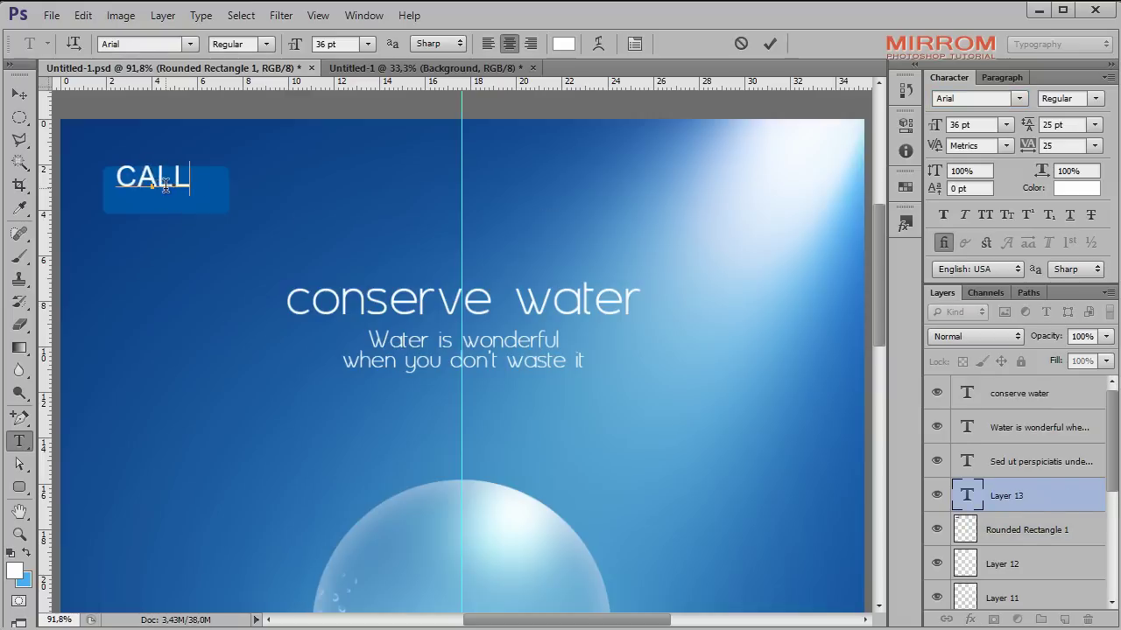
type(" CENTER ")
type("09 77789")
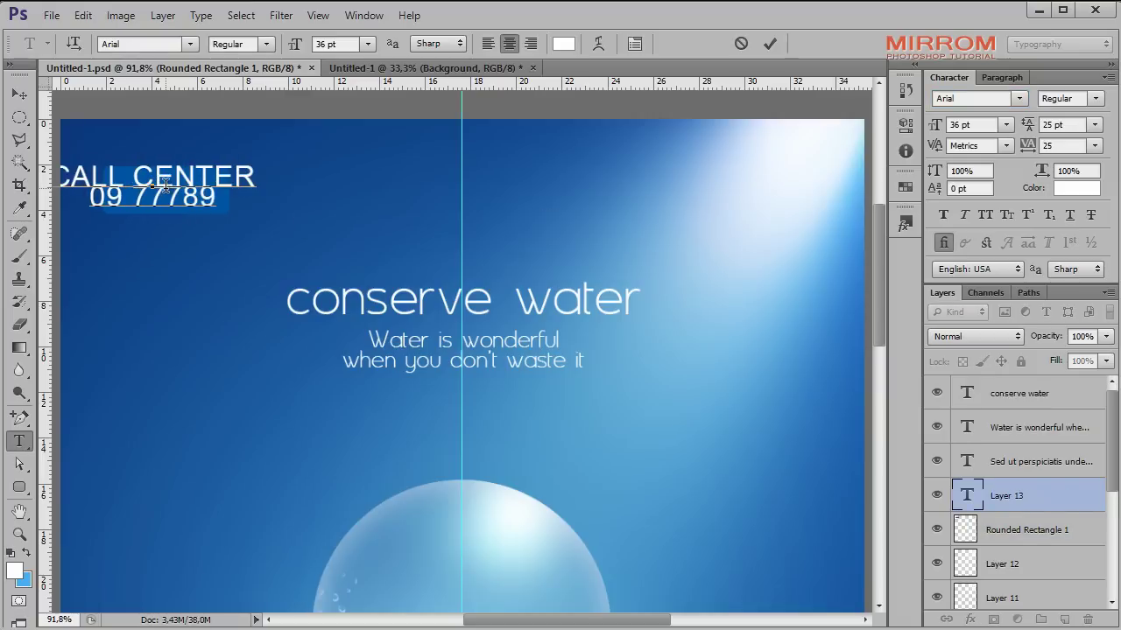
left_click(770, 44)
Make the call center text 14 pt, auto leading, left-aligned, and nudge it left.
left_click(1006, 124)
left_click(1018, 288)
left_click(1094, 124)
left_click(1063, 143)
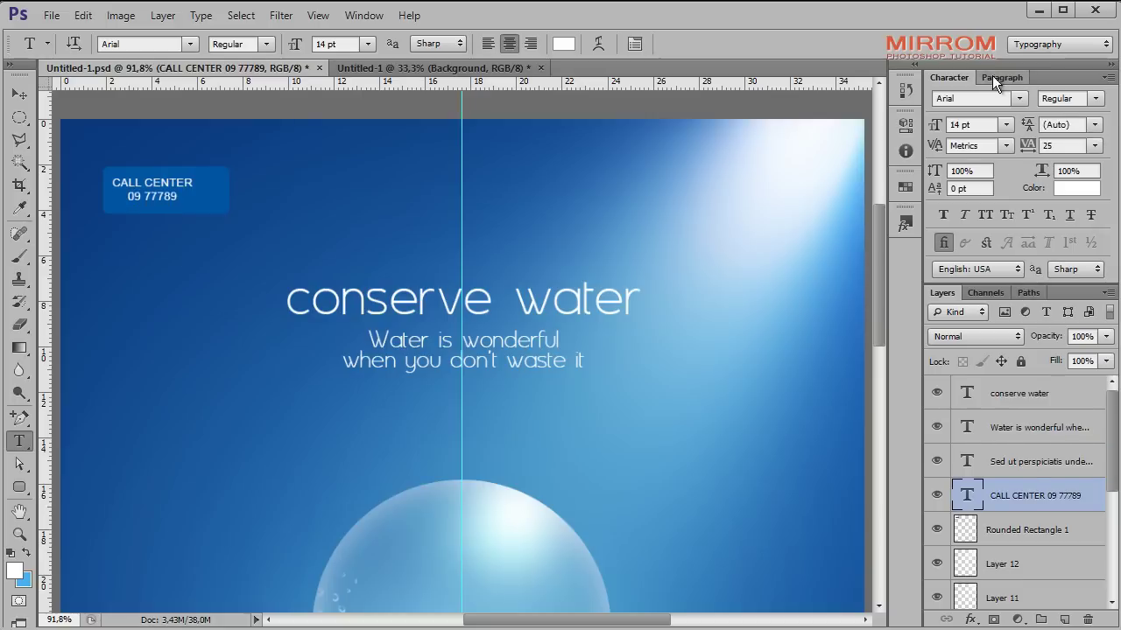
left_click(1001, 77)
left_click(935, 93)
left_click(949, 77)
key("v")
key("Left")
key("Left")
key("Left")
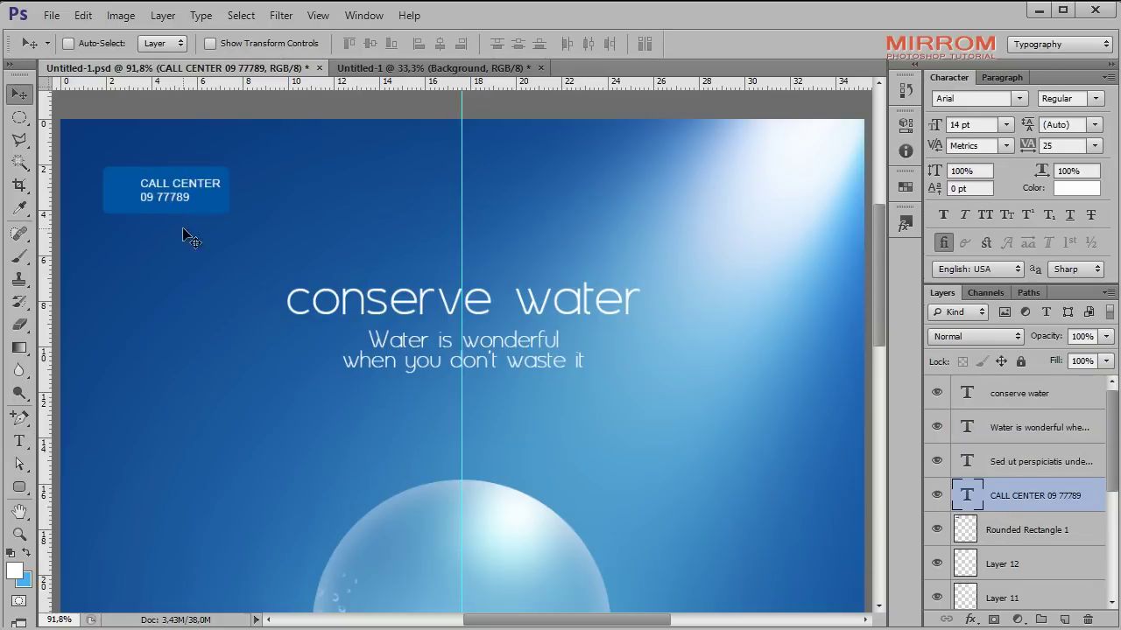
key("Left")
key("Left")
key("Left")
key("alt+bracketleft")
Bring the orange phone icon onto the badge beside CALL CENTER and hide the guides.
left_click(426, 67)
mouse_move(464, 359)
left_mouse_down()
mouse_move(275, 105)
mouse_move(302, 250)
mouse_move(116, 204)
left_mouse_up()
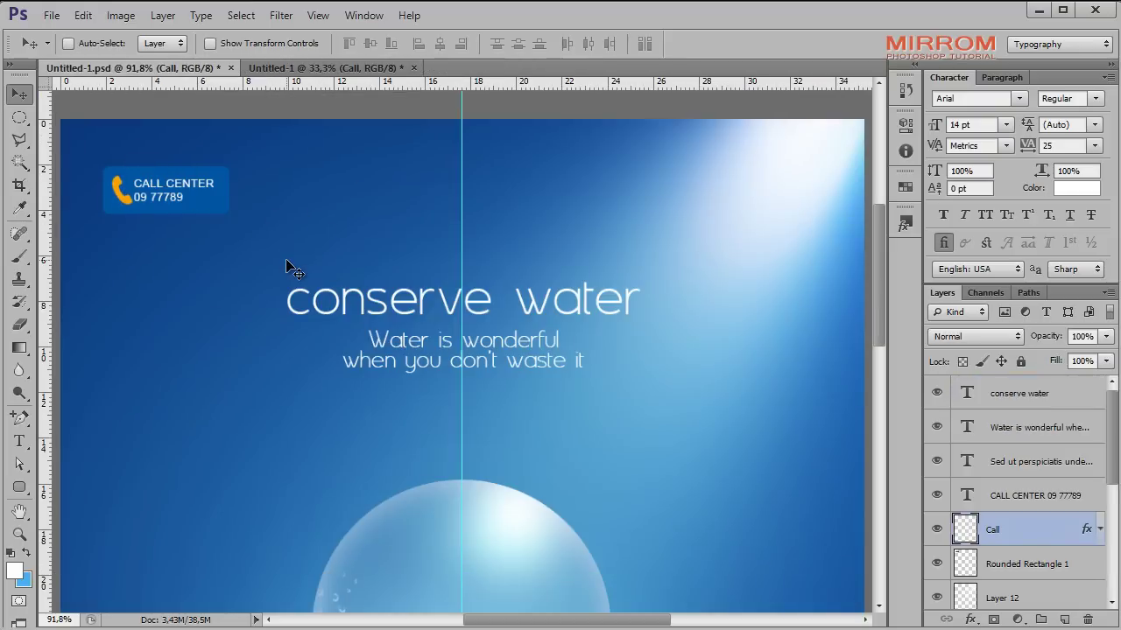
left_click(1033, 503)
key("Right")
key("Right")
key("Right")
key("Right")
key("Right")
key("Right")
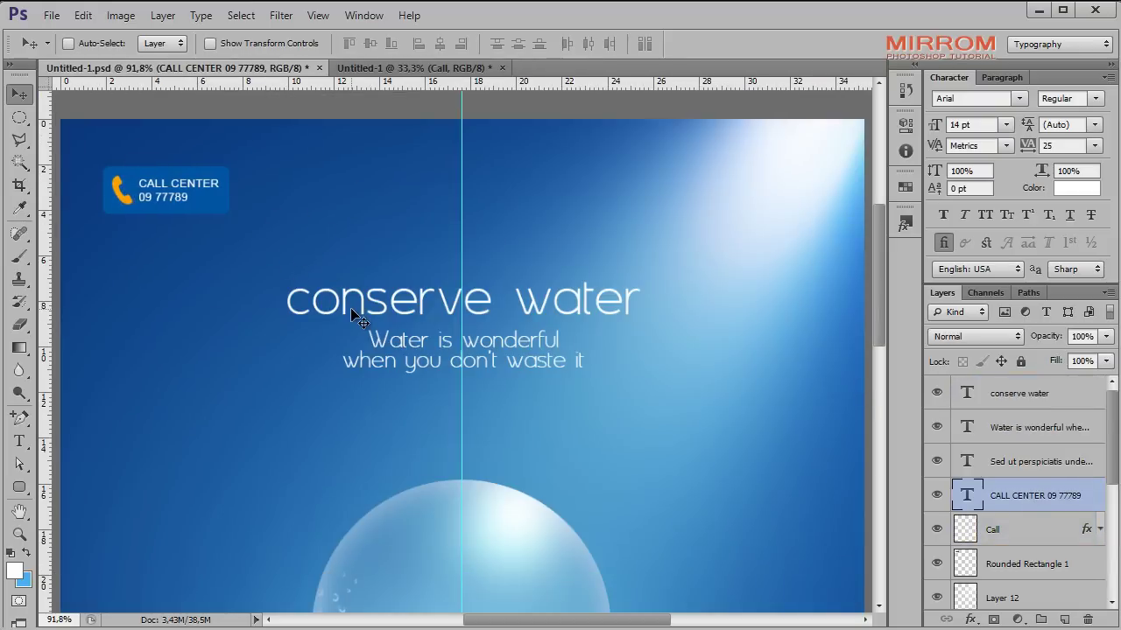
key("ctrl+semicolon")
Show the poster at actual pixels with all panels and toolbars hidden.
key("z")
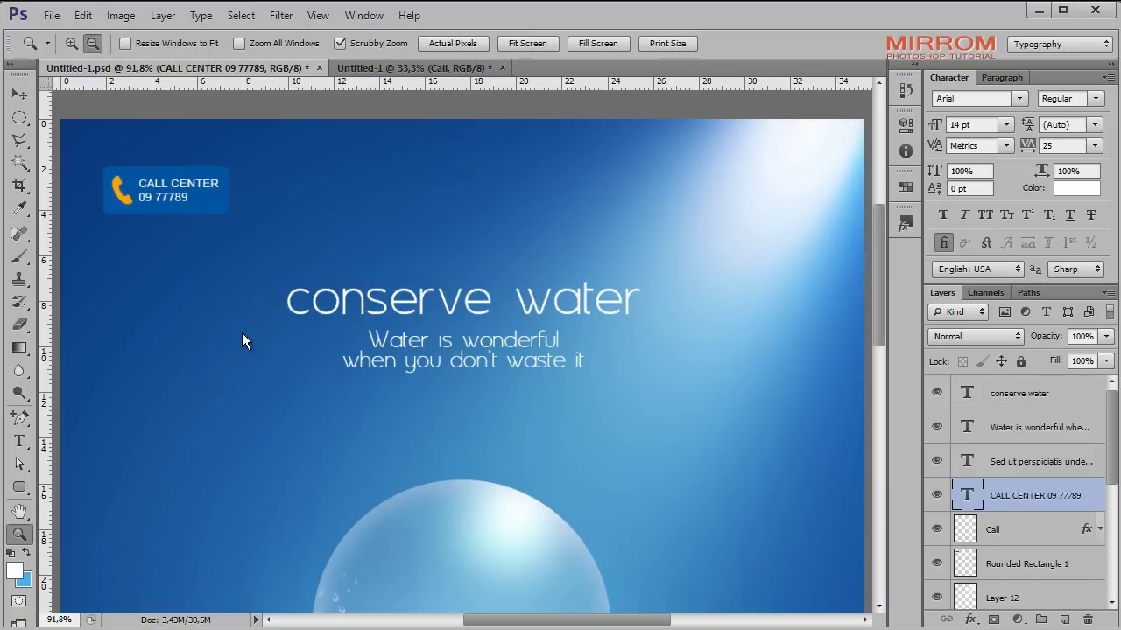
left_click(433, 48)
key("v")
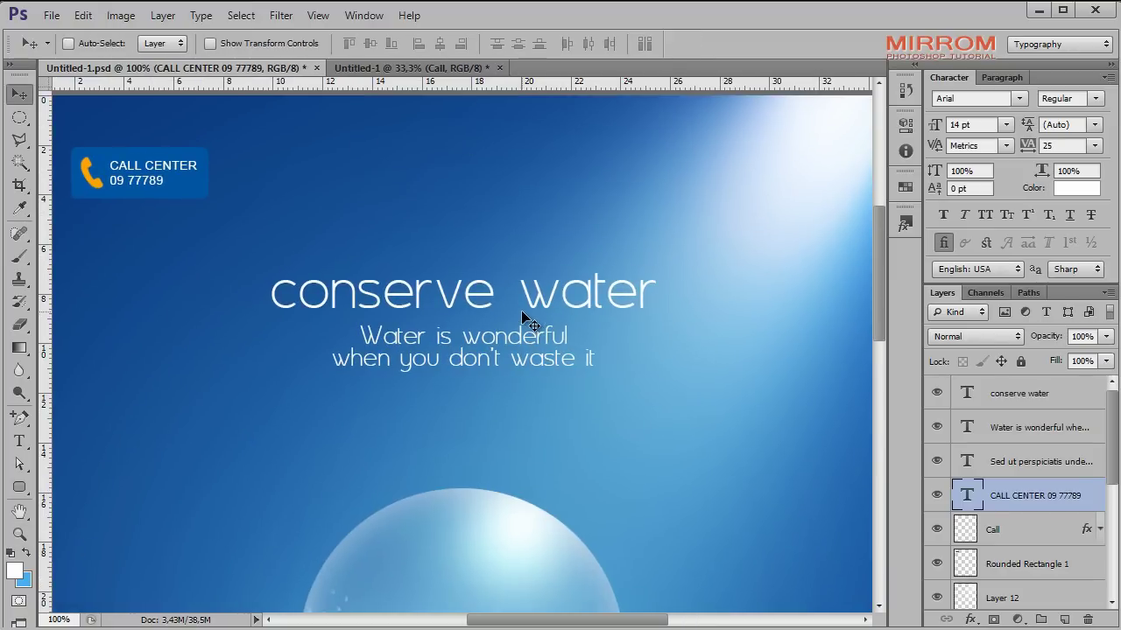
key("Tab")
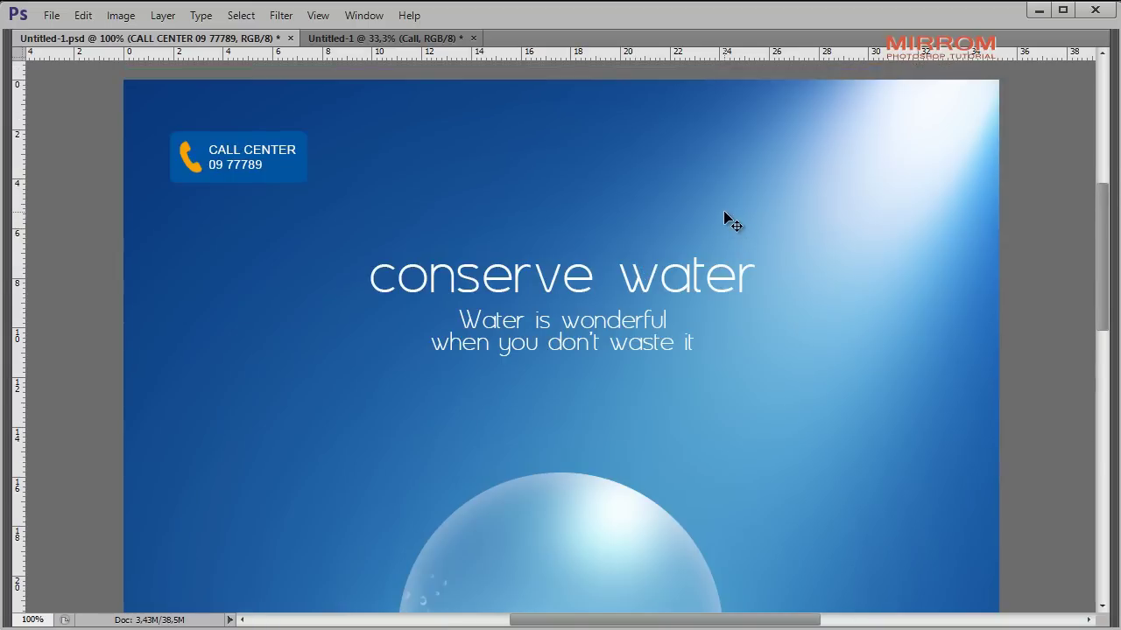
Scroll through the finished poster, then fit it whole on screen with Ctrl+0.
scroll(724, 214, "down", 3)
scroll(724, 213, "down", 5)
scroll(722, 215, "down", 2)
scroll(721, 216, "down", 1)
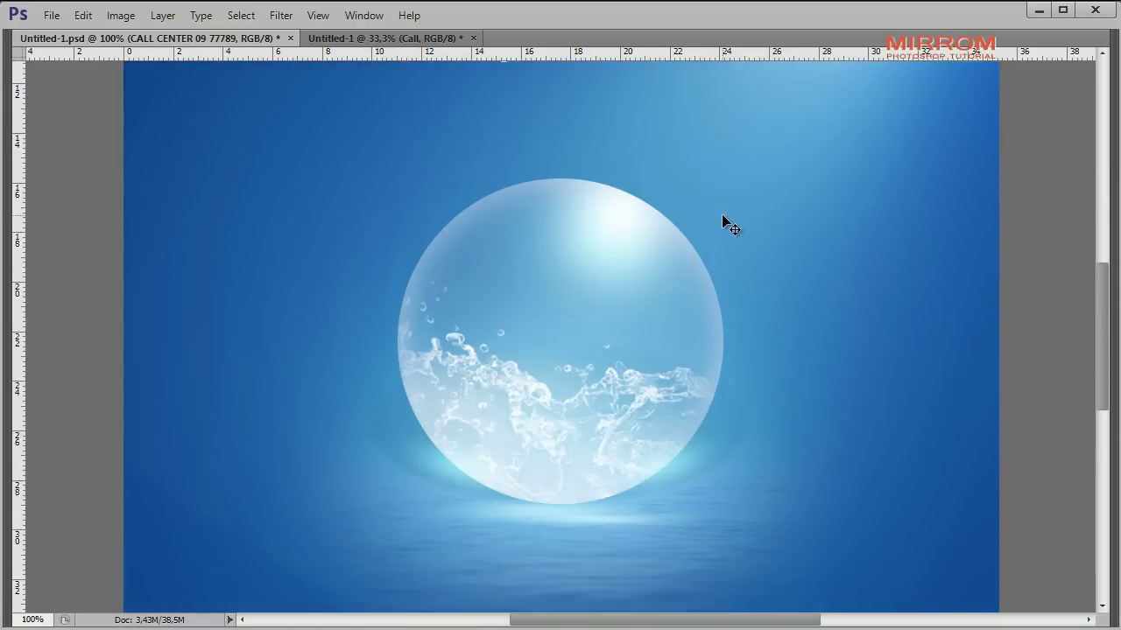
scroll(721, 215, "down", 5)
scroll(720, 217, "down", 4)
scroll(720, 216, "down", 3)
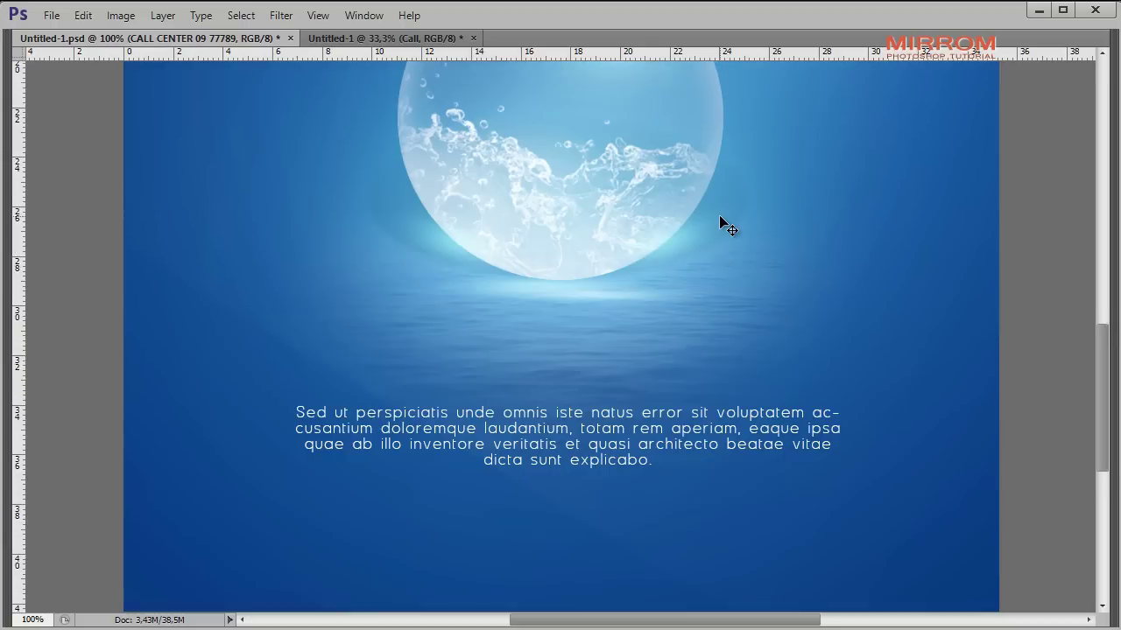
scroll(719, 215, "up", 5)
key("ctrl+0")
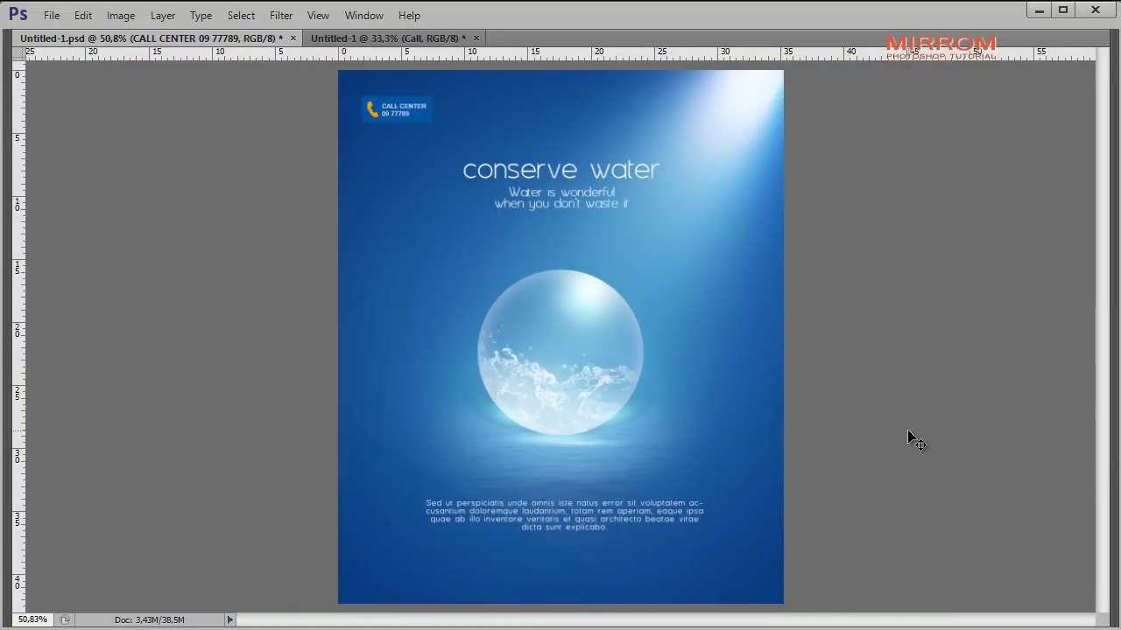